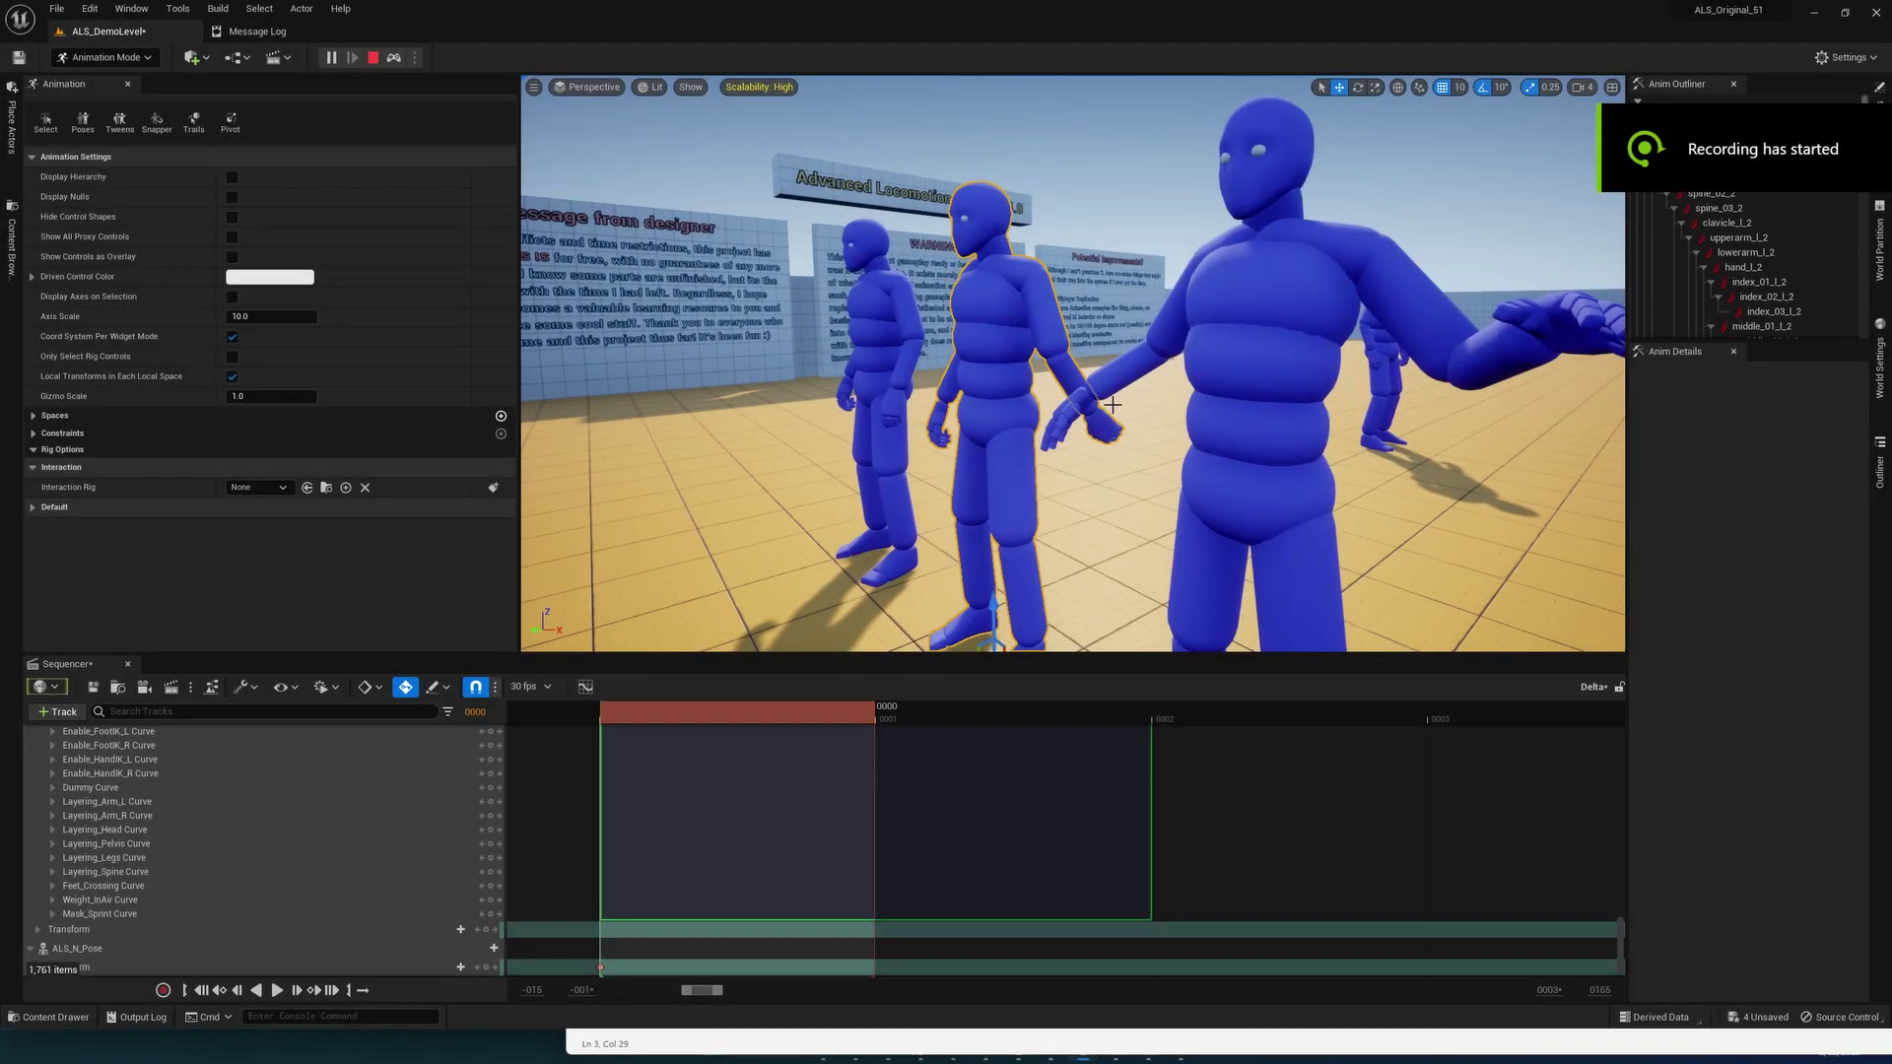
# Examine the row of posed mannequins in the demo level and select the one driven by ALS_N_Pose
pyautogui.moveTo(1170, 418); pyautogui.dragTo(1365, 412, button='right')
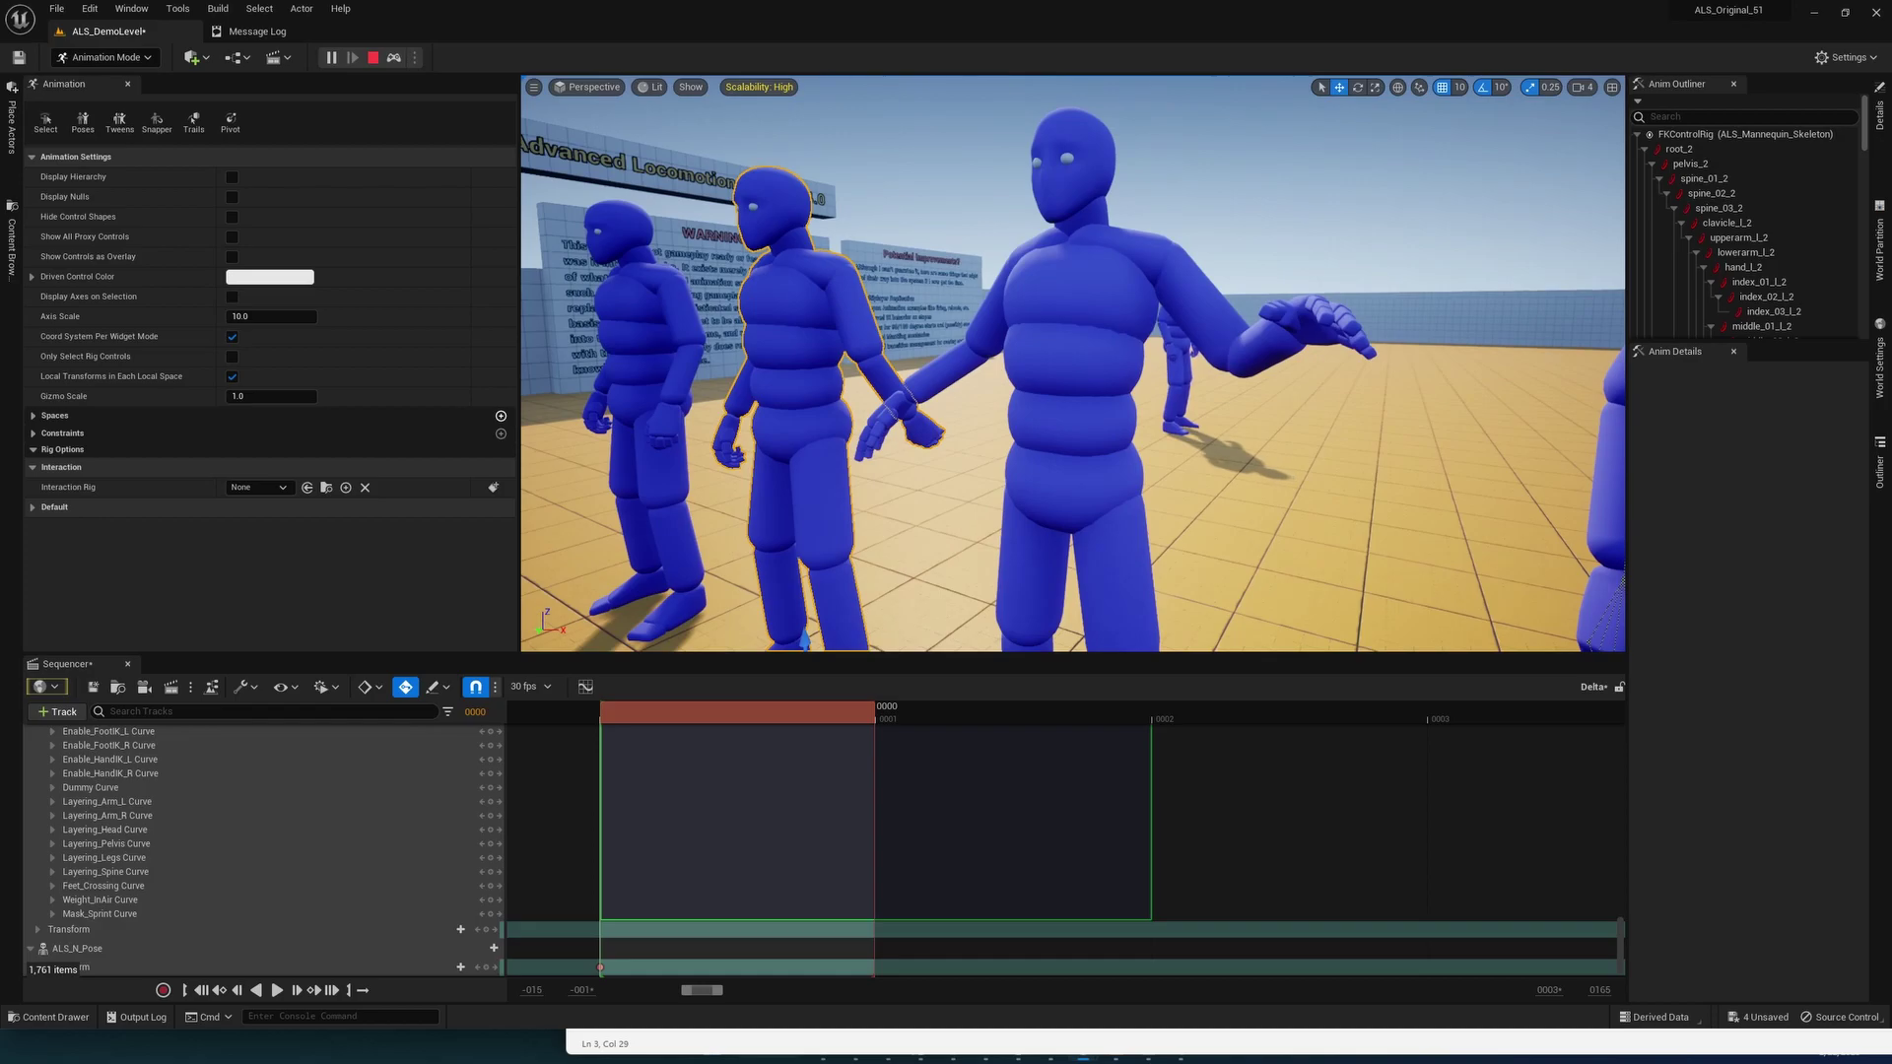
pyautogui.moveTo(1073, 412); pyautogui.dragTo(1175, 414, button='right')
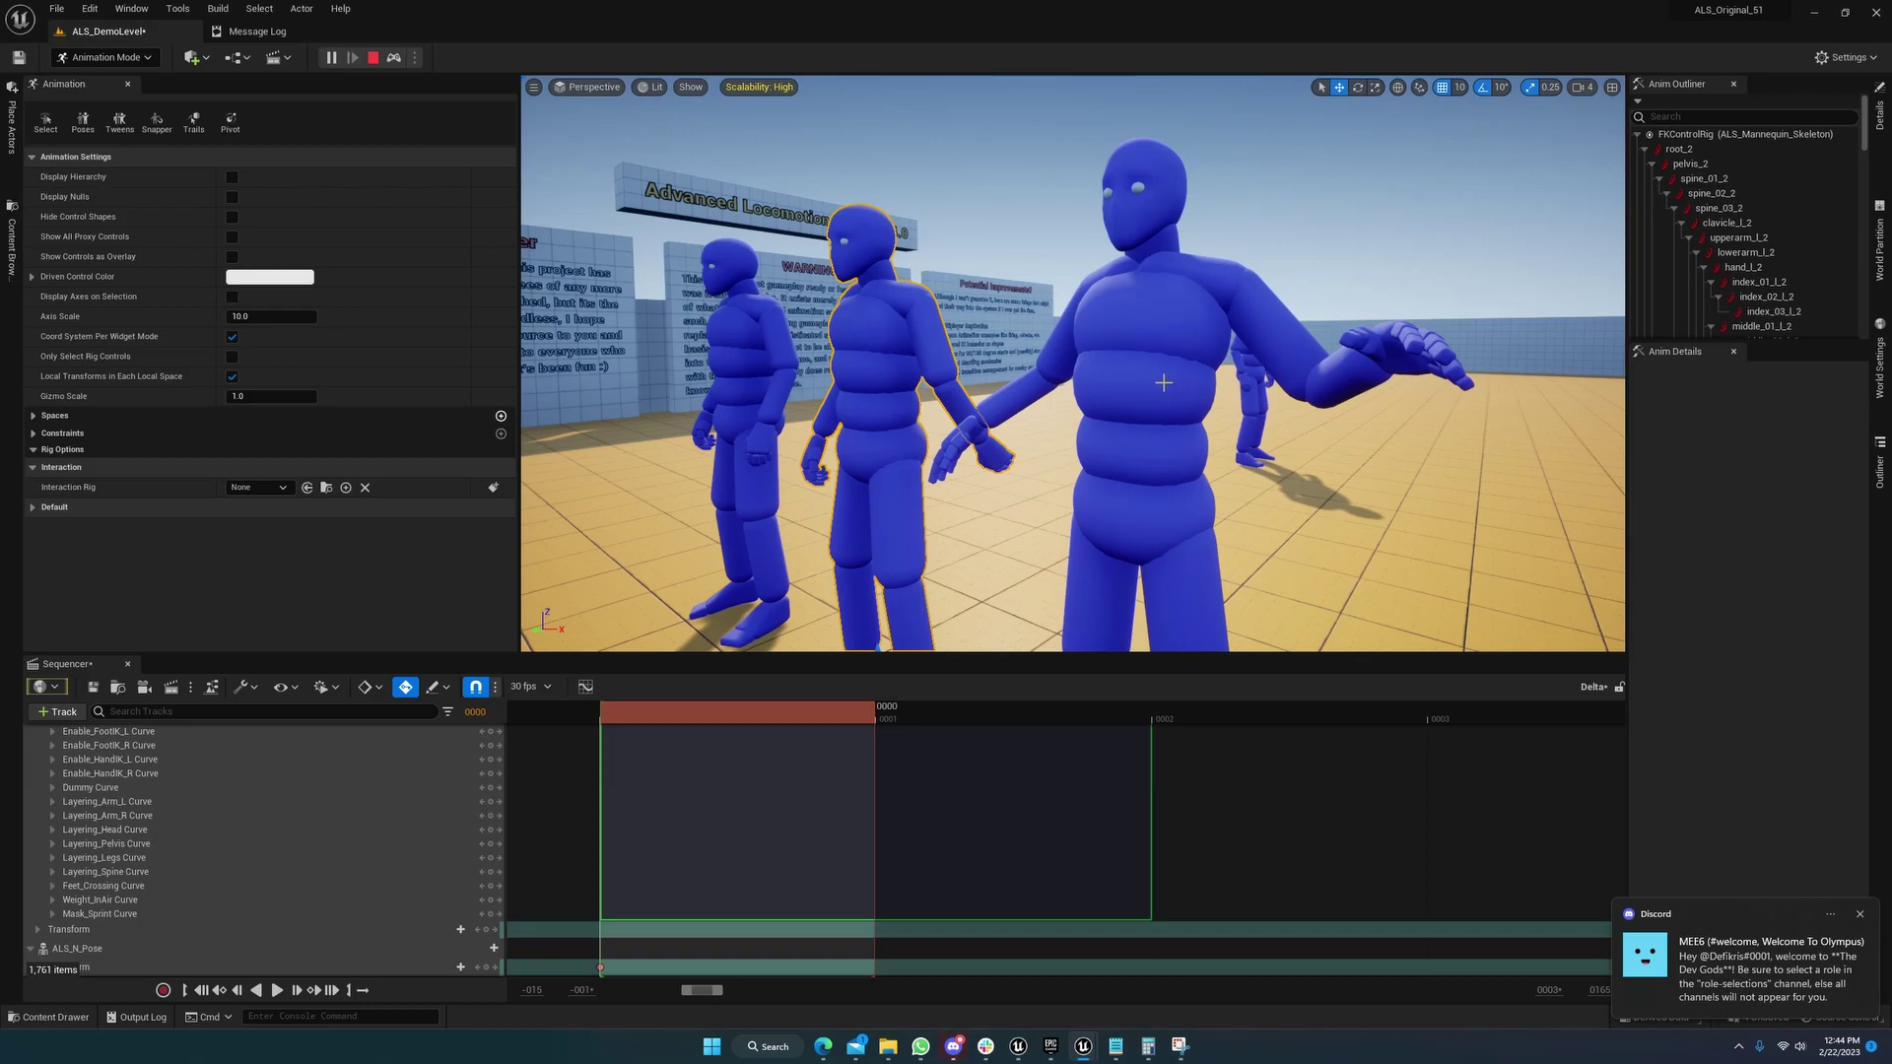
pyautogui.moveTo(1163, 385); pyautogui.dragTo(1190, 424, button='right')
pyautogui.moveTo(1073, 384); pyautogui.dragTo(1073, 383, button='right')
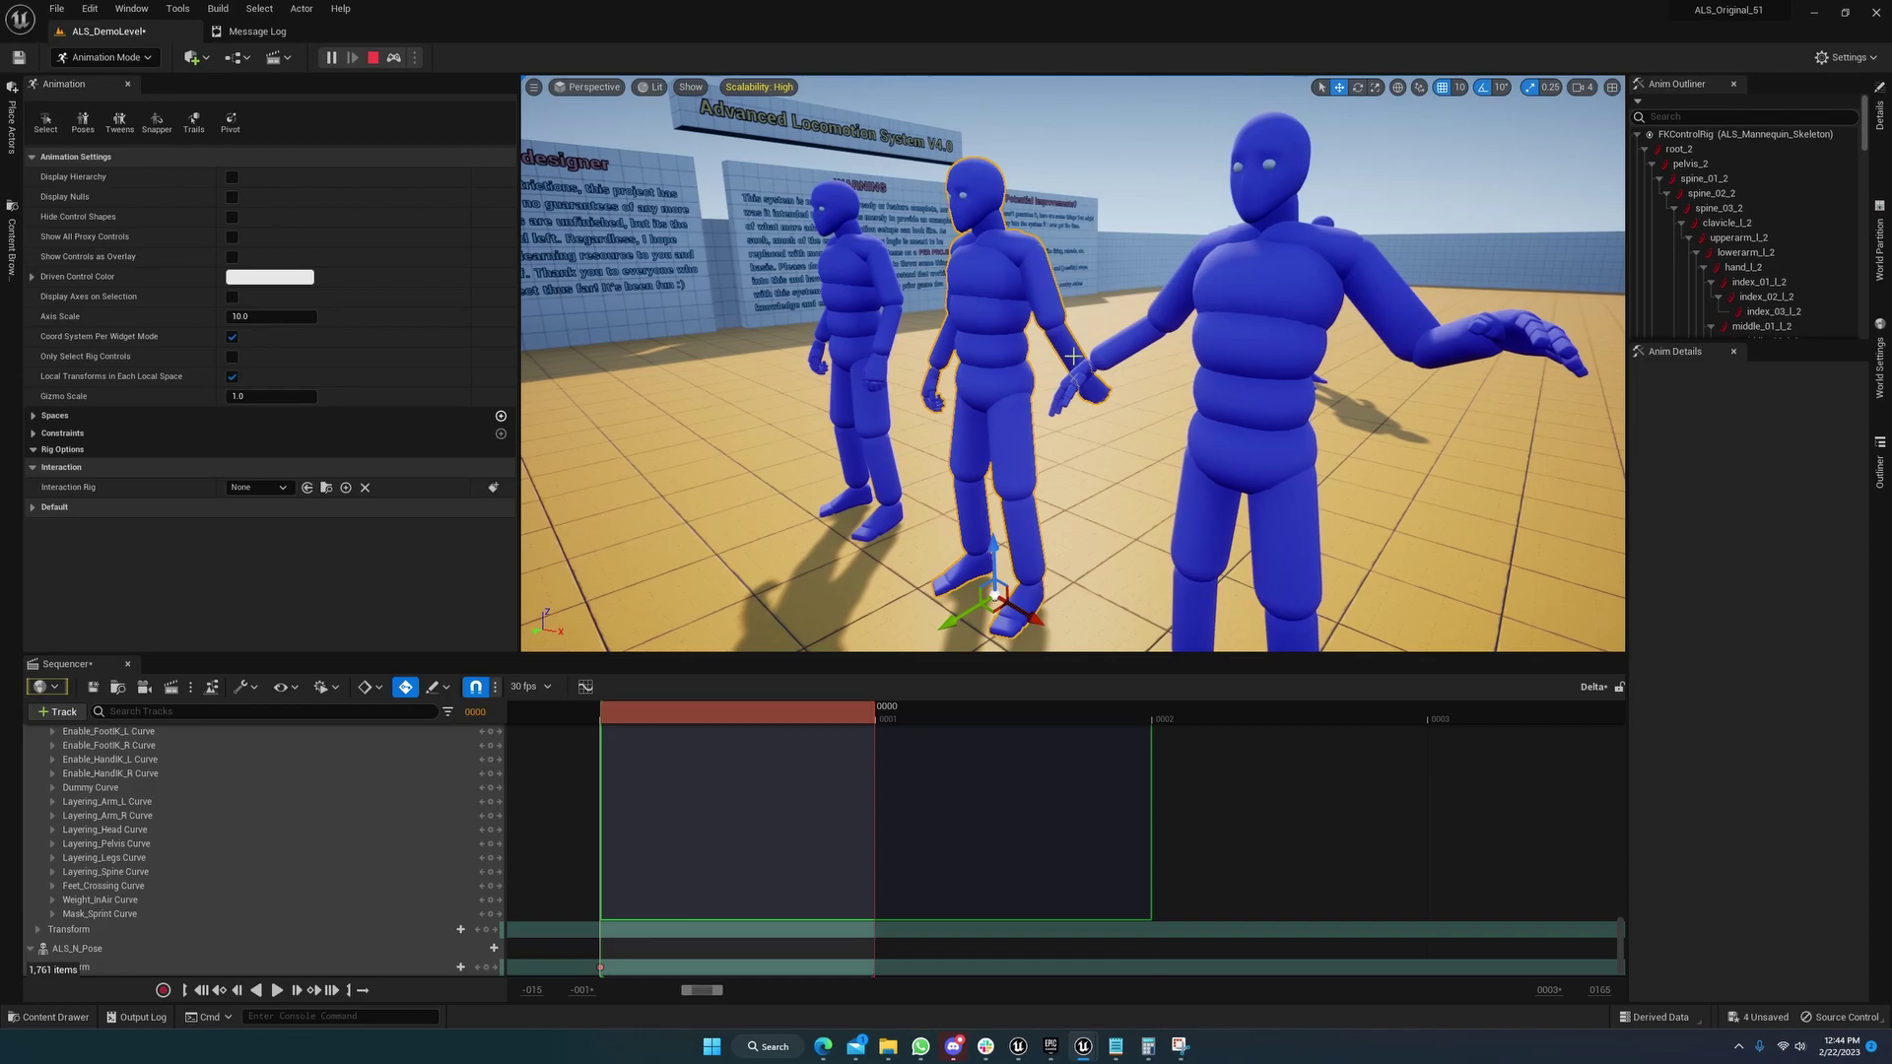
pyautogui.moveTo(1072, 258); pyautogui.dragTo(1072, 258, button='right')
pyautogui.moveTo(1076, 426); pyautogui.dragTo(1051, 372, button='right')
pyautogui.click(1003, 378)
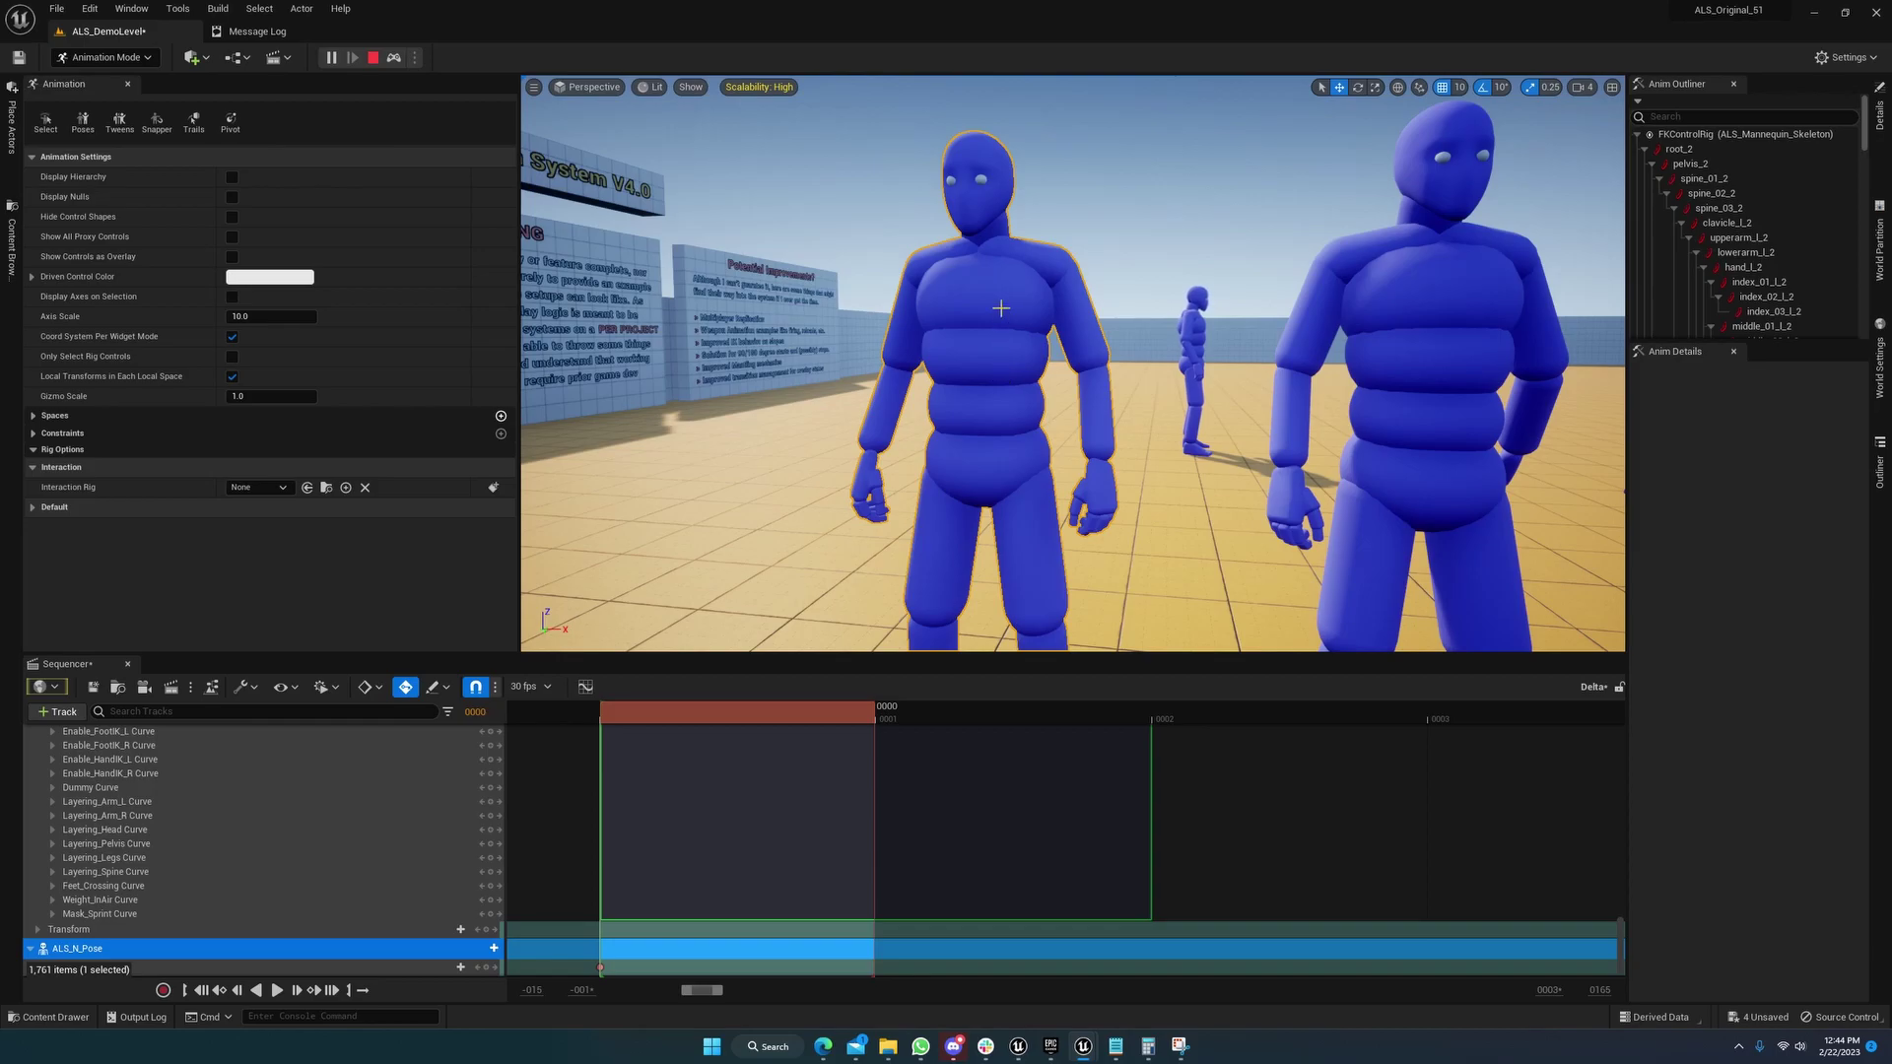
pyautogui.moveTo(1002, 391); pyautogui.dragTo(1002, 391, button='right')
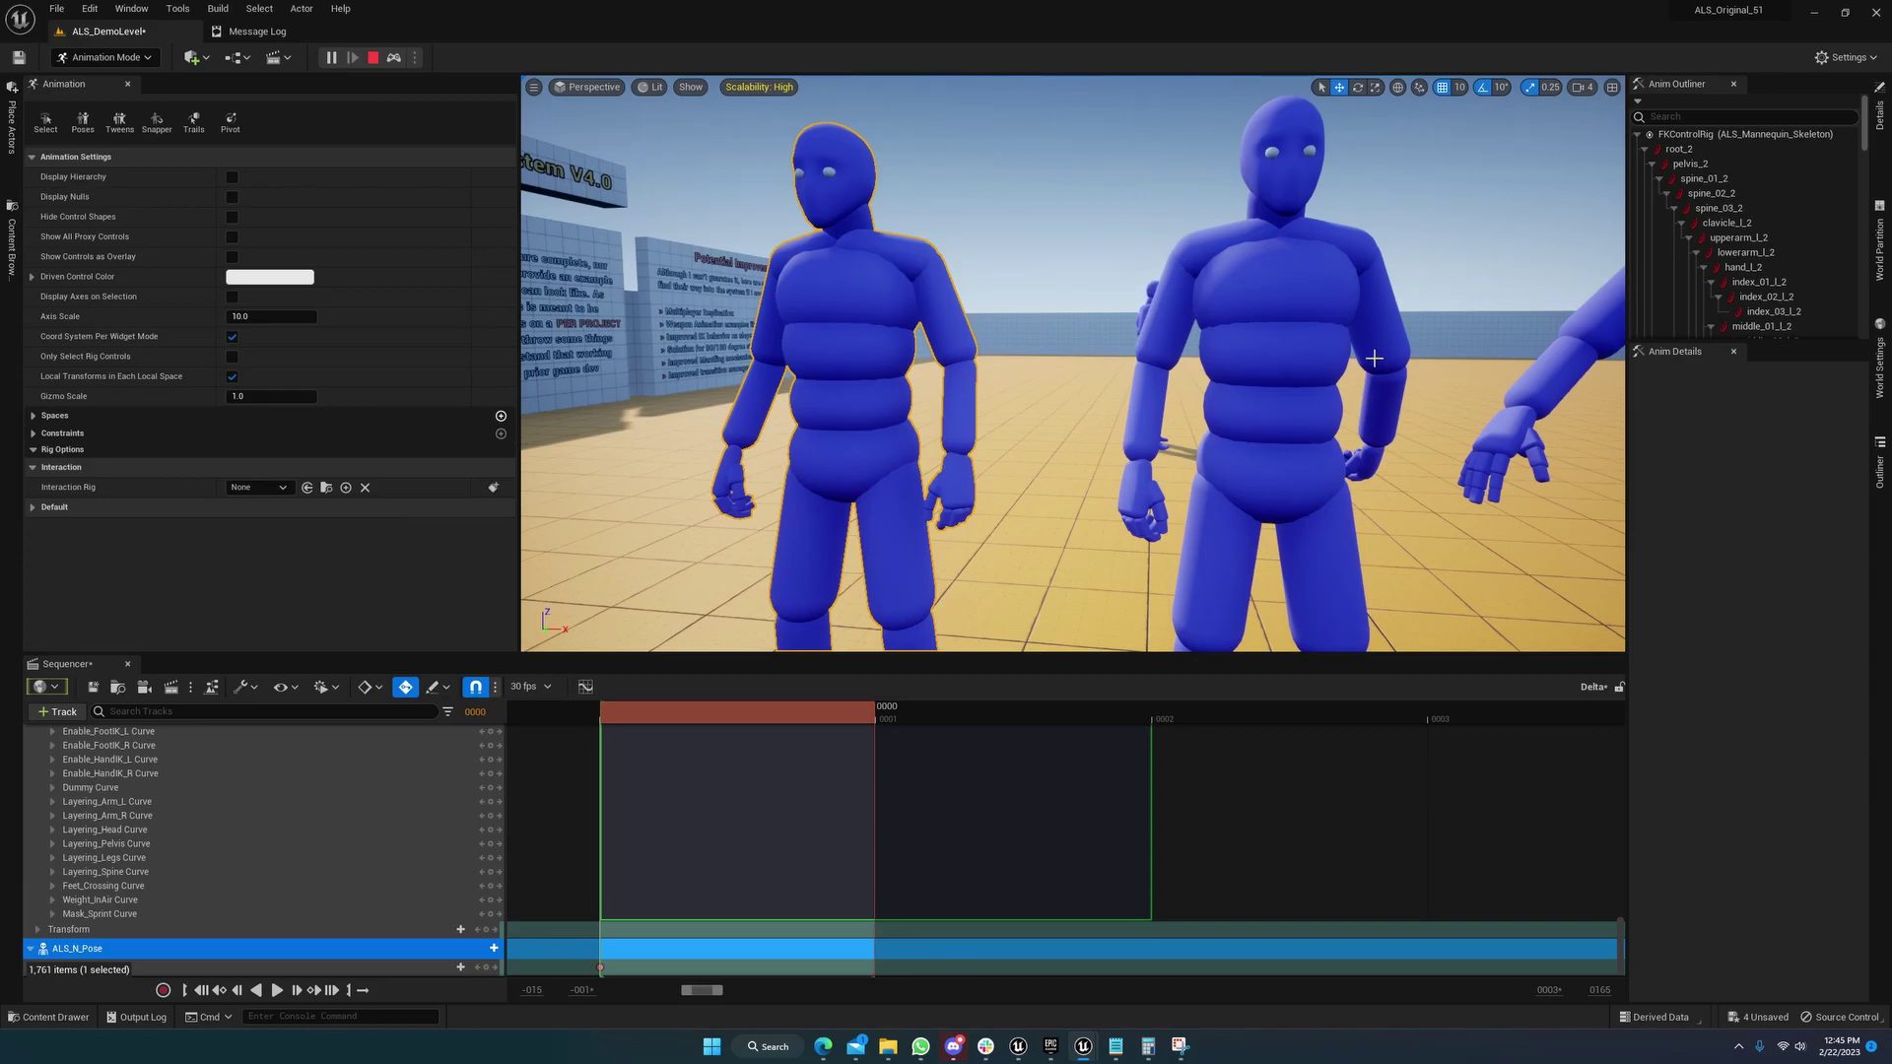
# Inspect the upperarm_l bone of the ALS_N_Pose1 animation from the side and open its base pose animation ALS_N_Pose_L-60
pyautogui.moveTo(1083, 1045)
pyautogui.click(1009, 961)
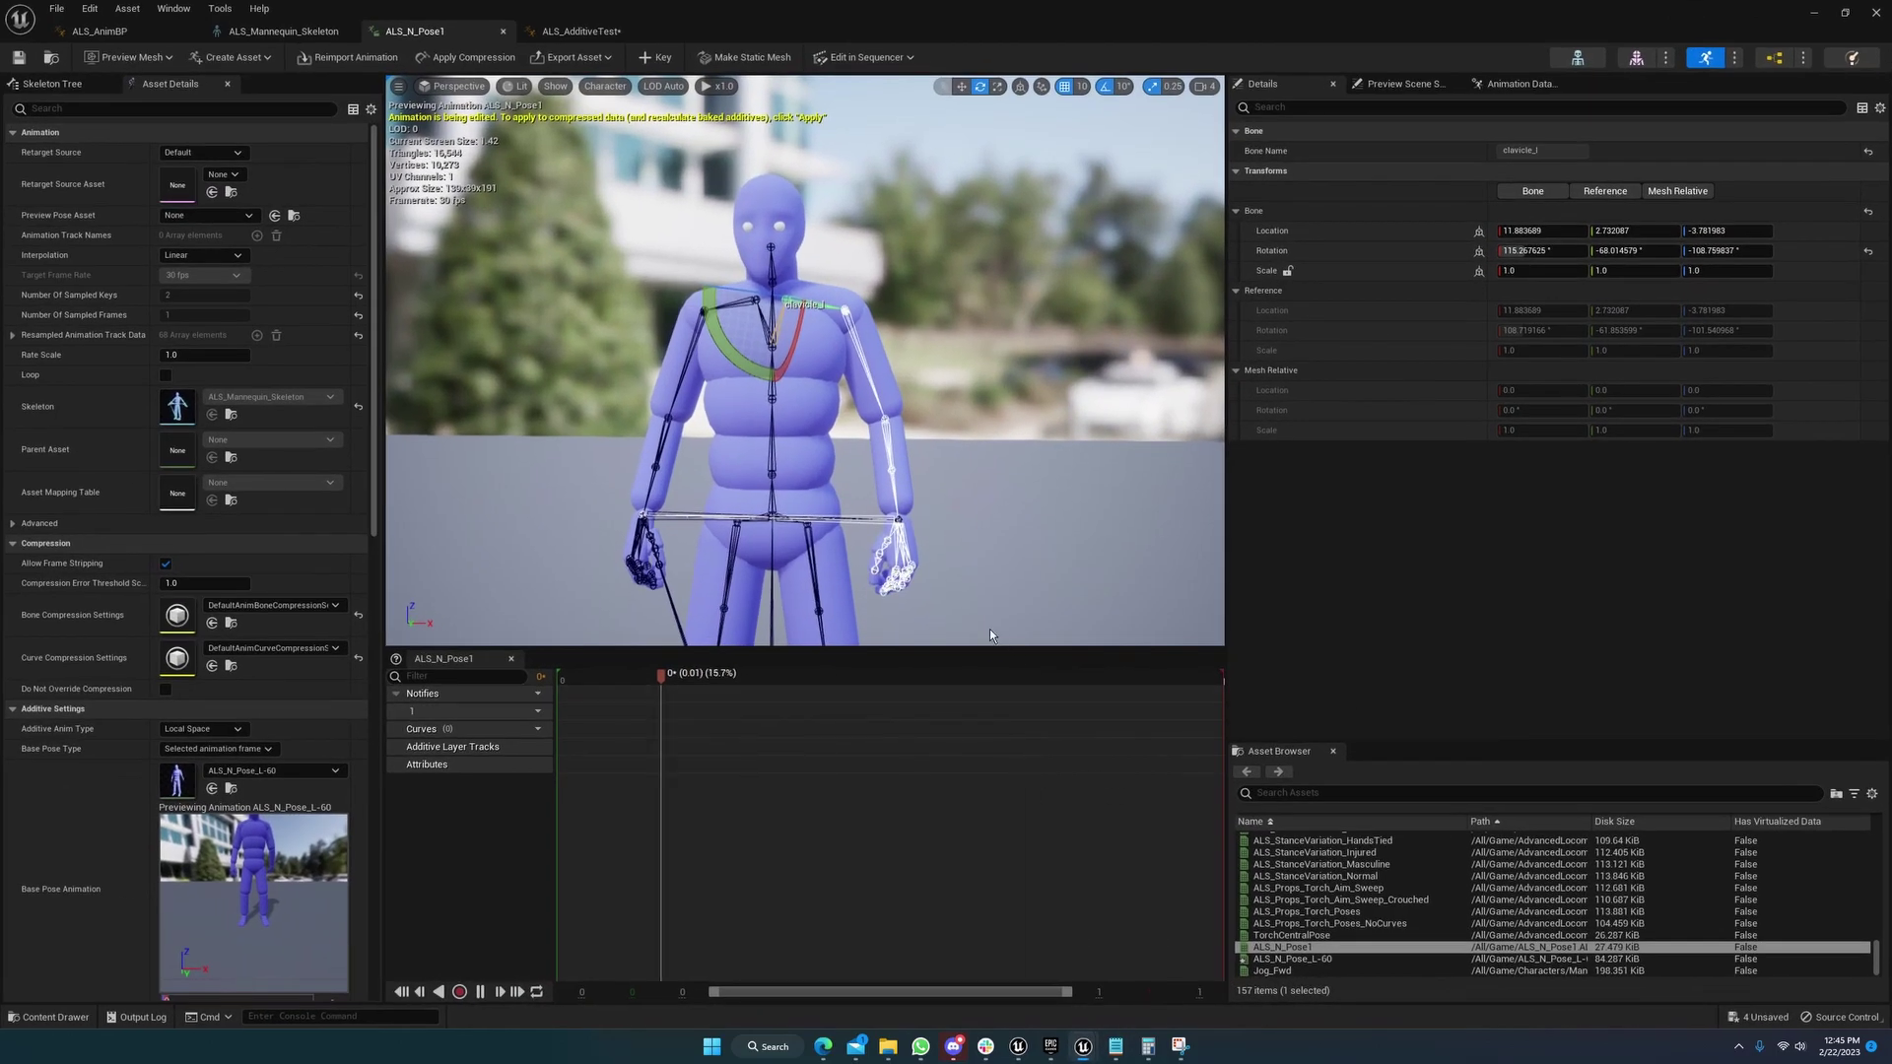
pyautogui.moveTo(983, 628); pyautogui.dragTo(630, 620, button='right')
pyautogui.moveTo(974, 564); pyautogui.dragTo(974, 565, button='right')
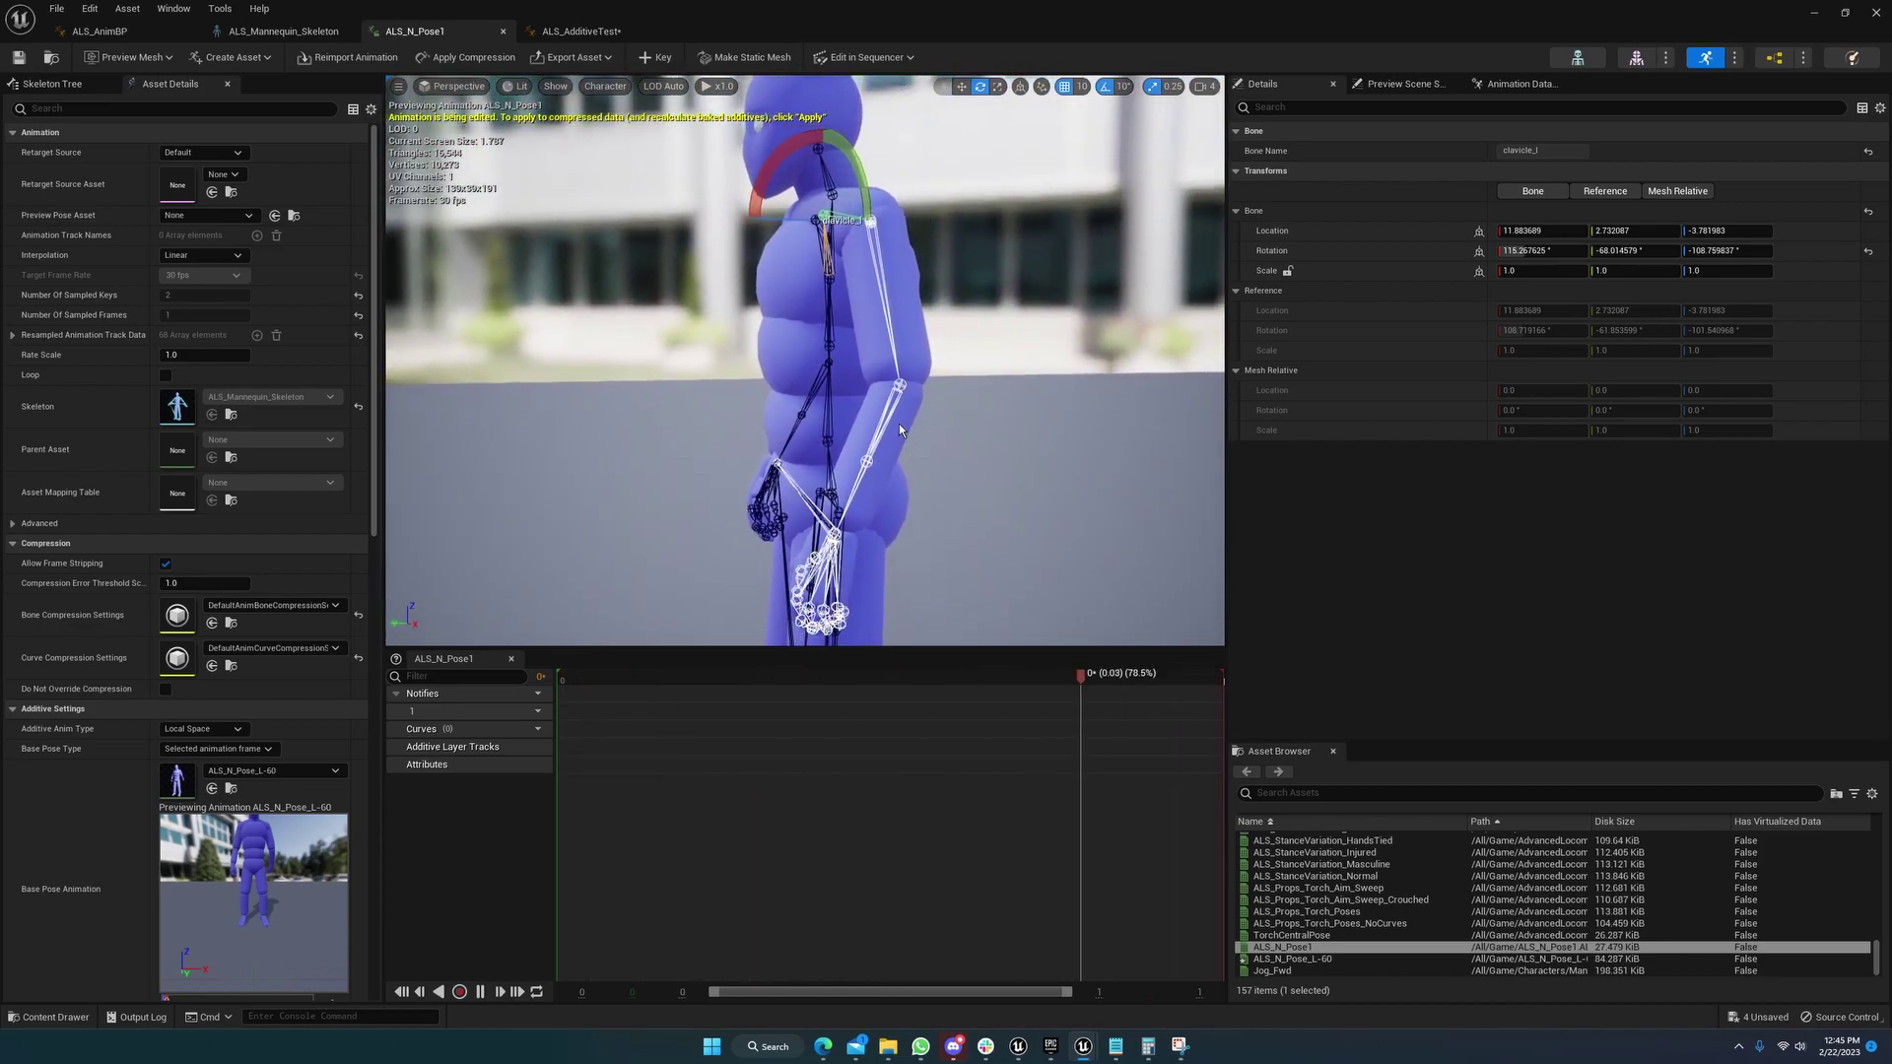
pyautogui.click(885, 291)
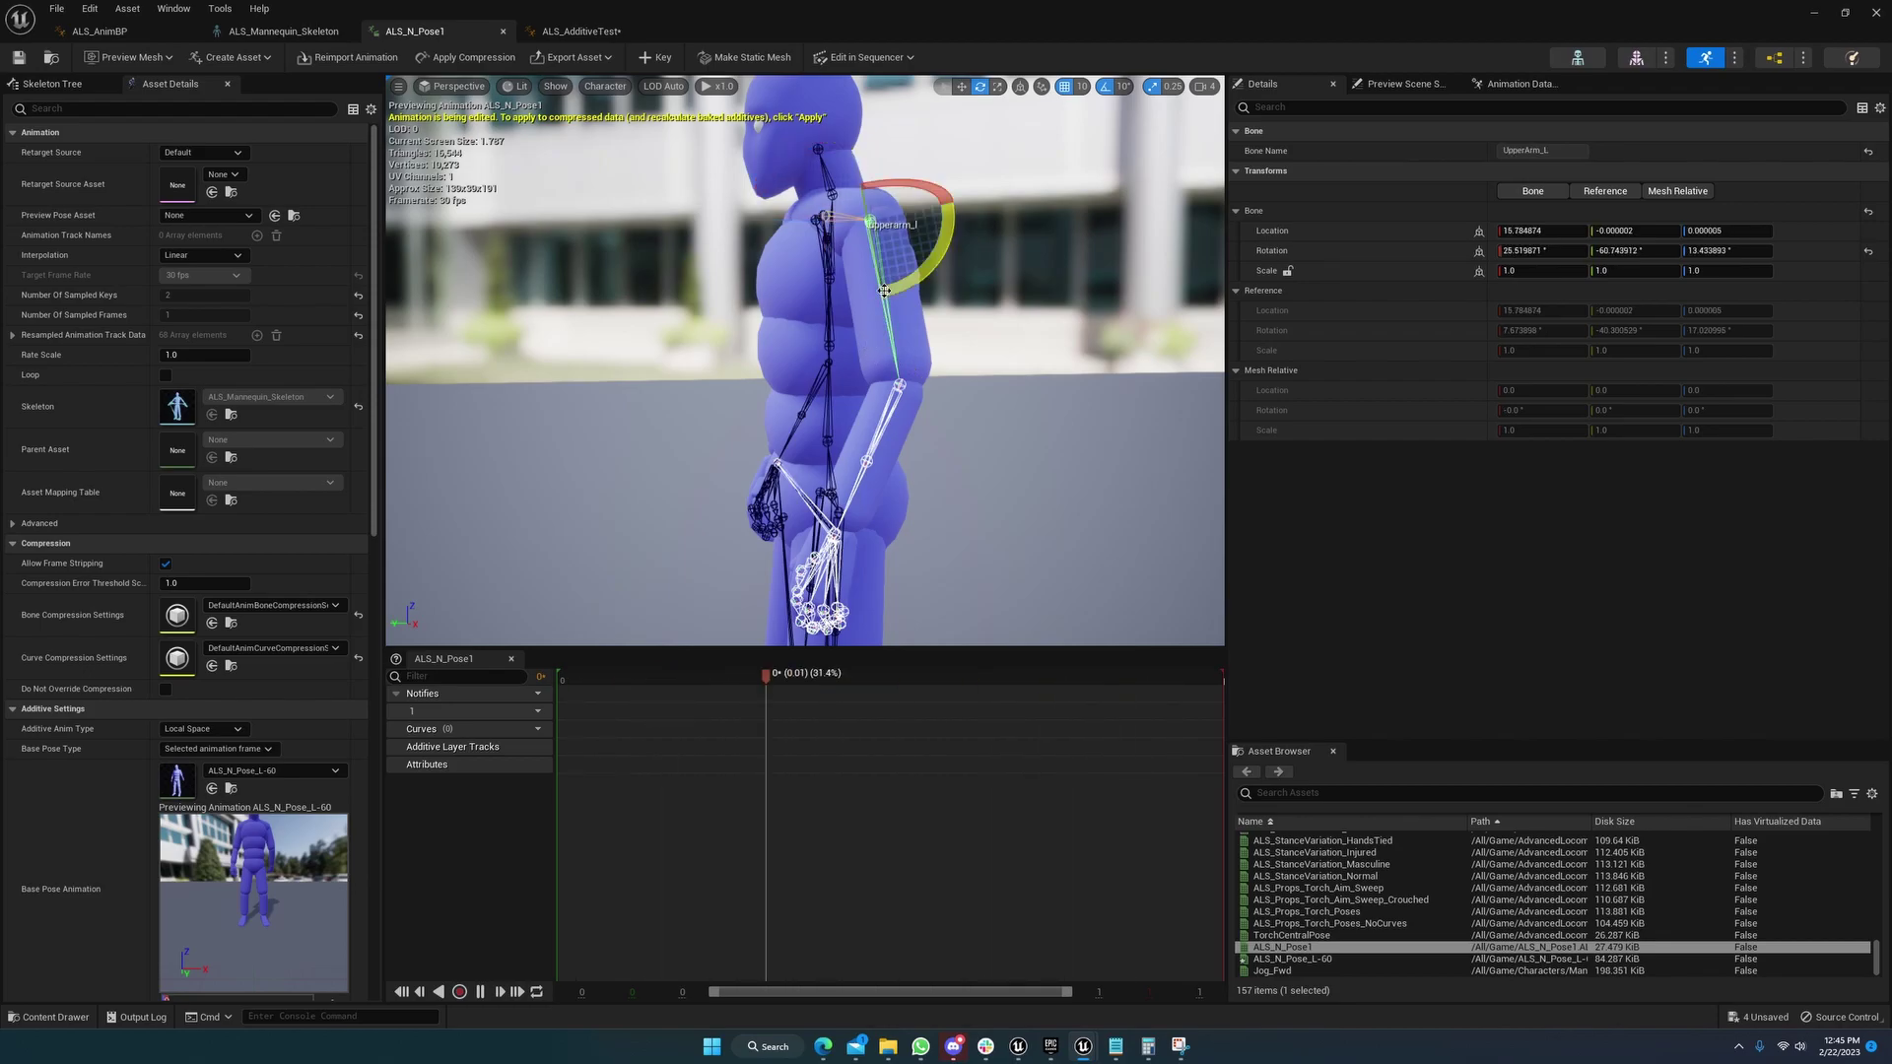
pyautogui.moveTo(898, 384); pyautogui.dragTo(898, 384, button='right')
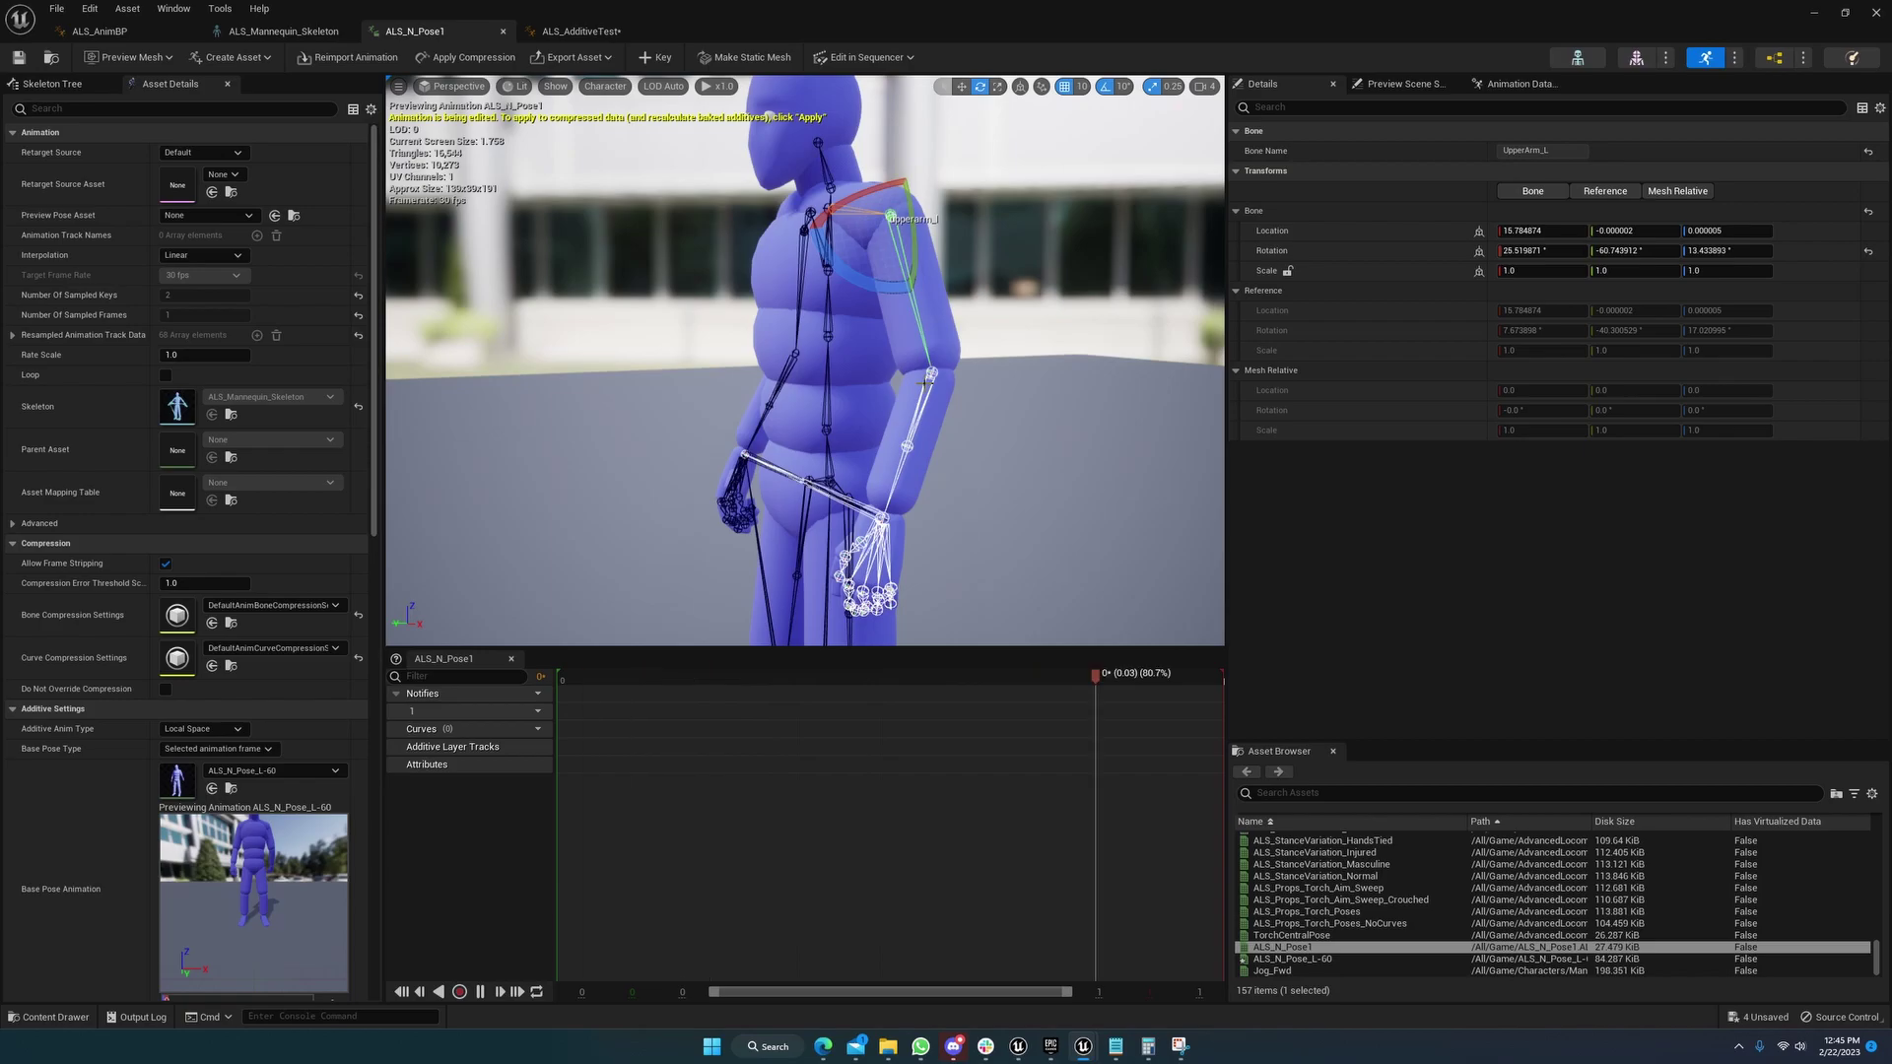
pyautogui.doubleClick(193, 777)
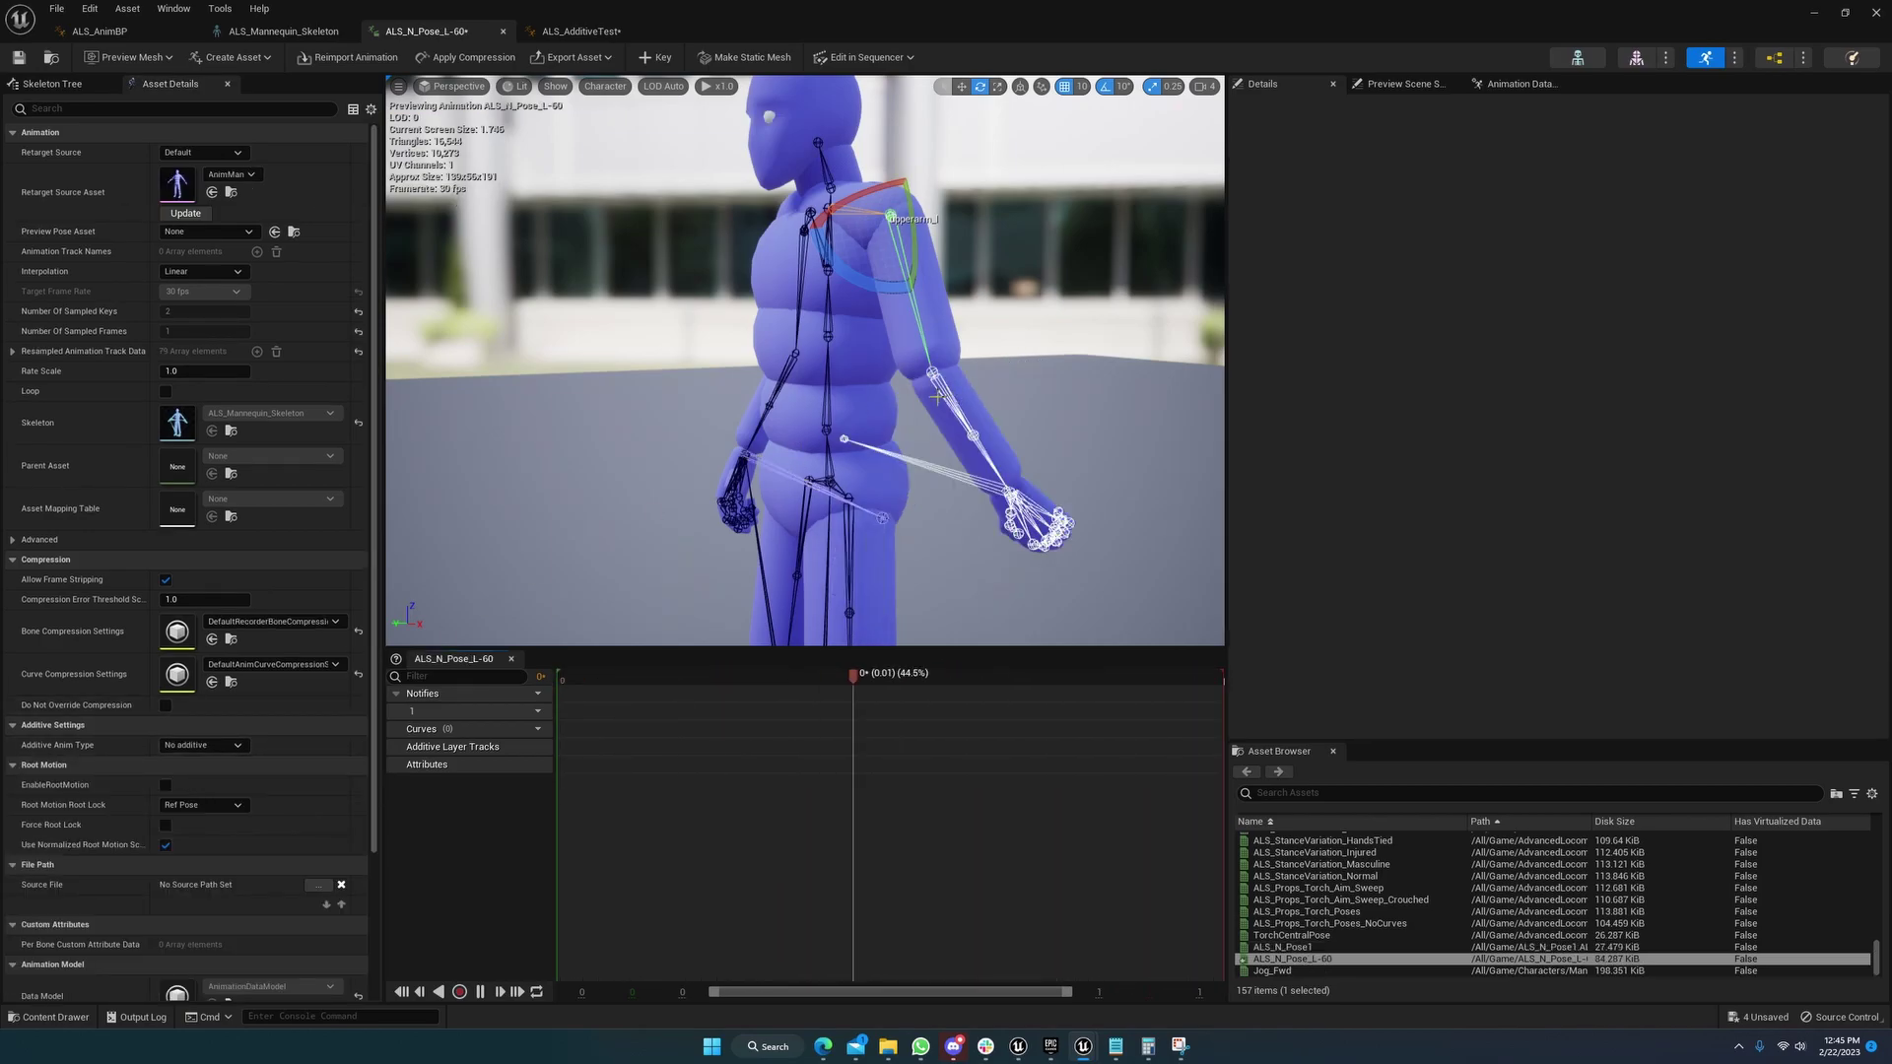
# Return to the demo level, select the mannequin with both arms held out and examine its arms against its neighbours
pyautogui.click(1810, 17)
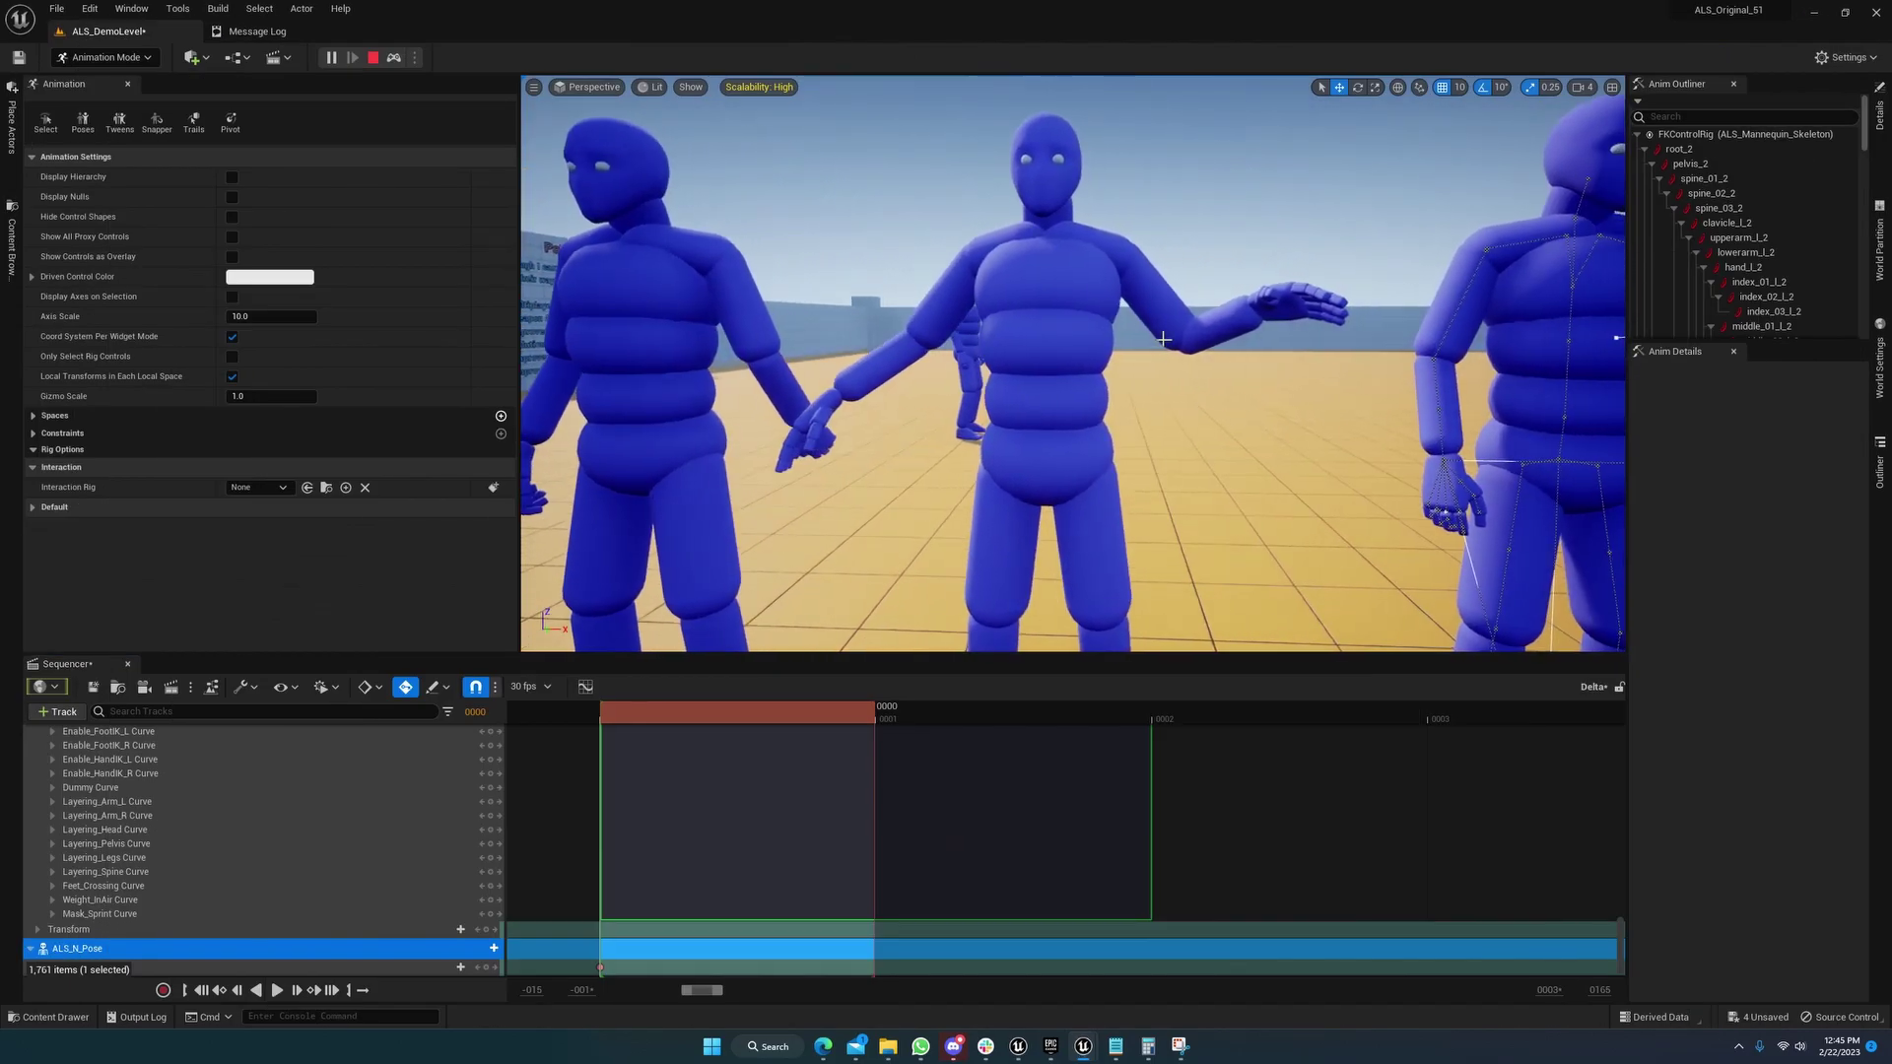
pyautogui.click(1155, 332)
pyautogui.moveTo(1155, 333); pyautogui.dragTo(936, 340, button='right')
pyautogui.press('s')
pyautogui.press('d')
pyautogui.moveTo(960, 263); pyautogui.dragTo(959, 263, button='right')
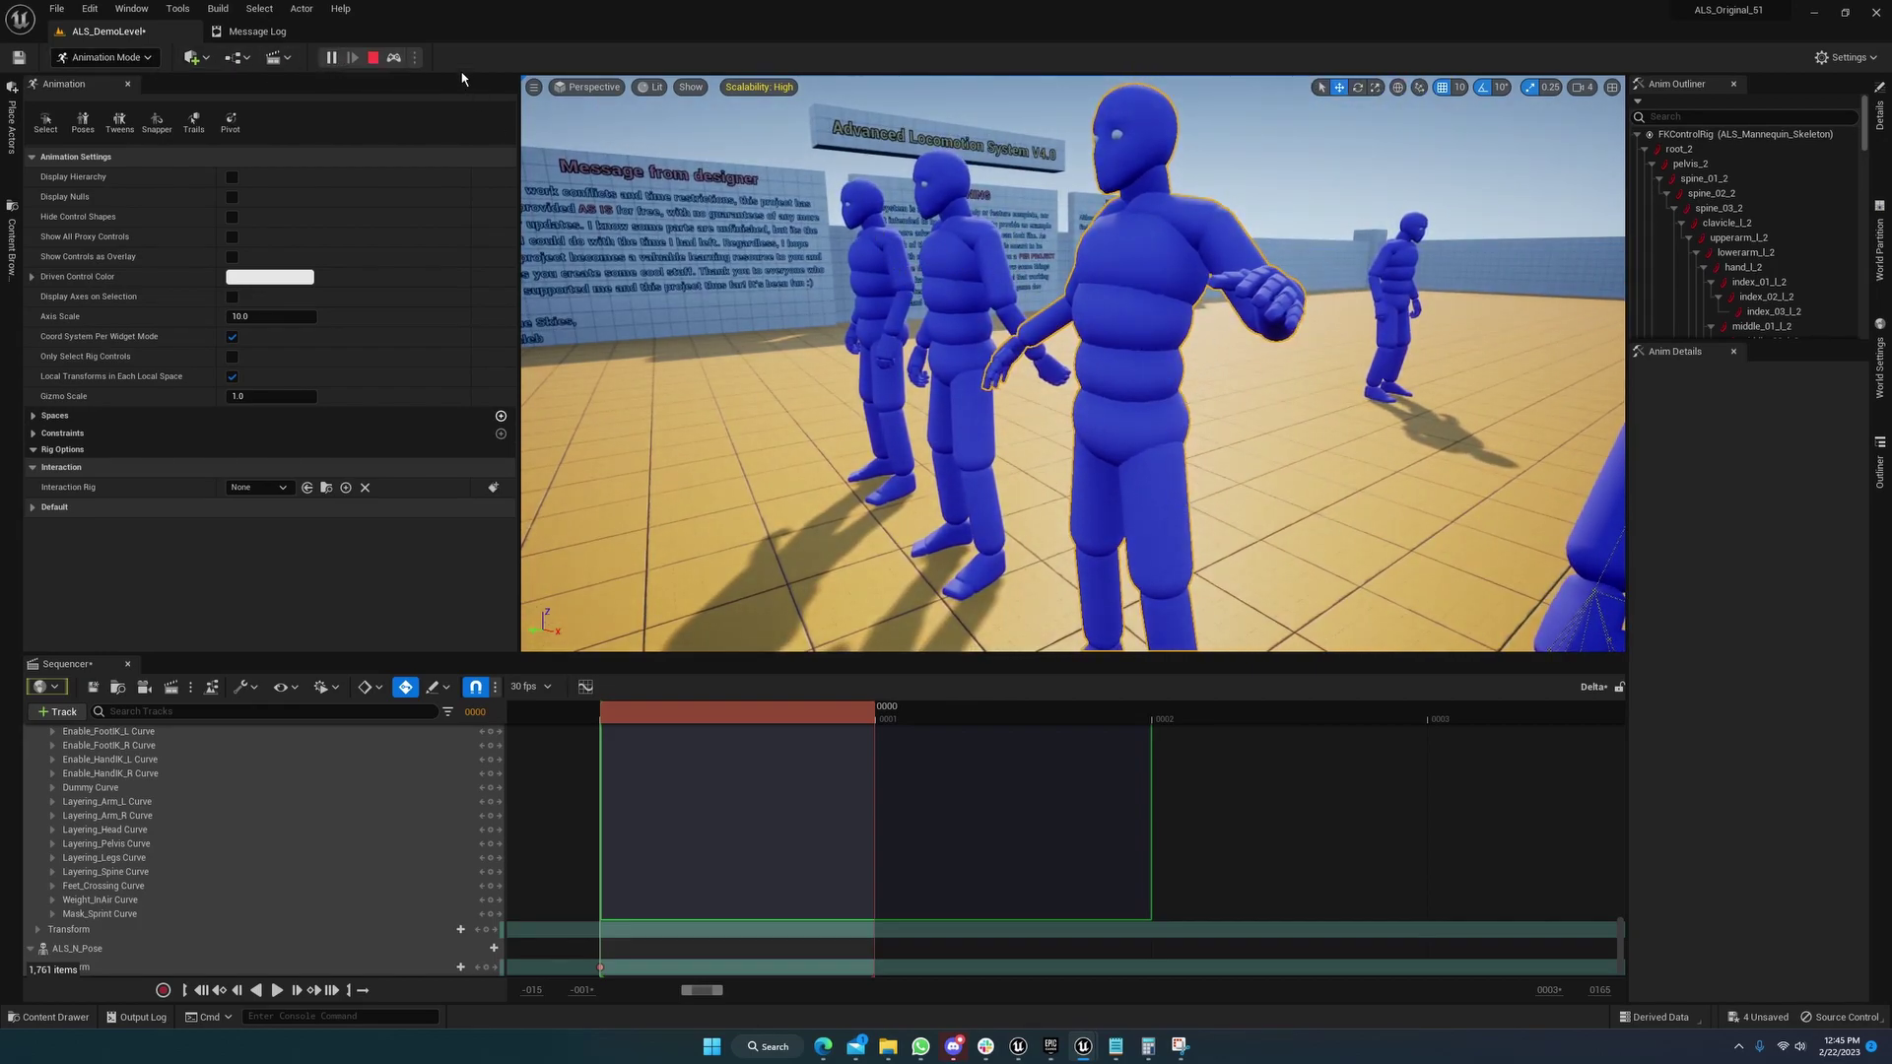
pyautogui.press('w')
pyautogui.moveTo(1257, 343); pyautogui.dragTo(1315, 333, button='right')
pyautogui.moveTo(965, 317); pyautogui.dragTo(1000, 290, button='right')
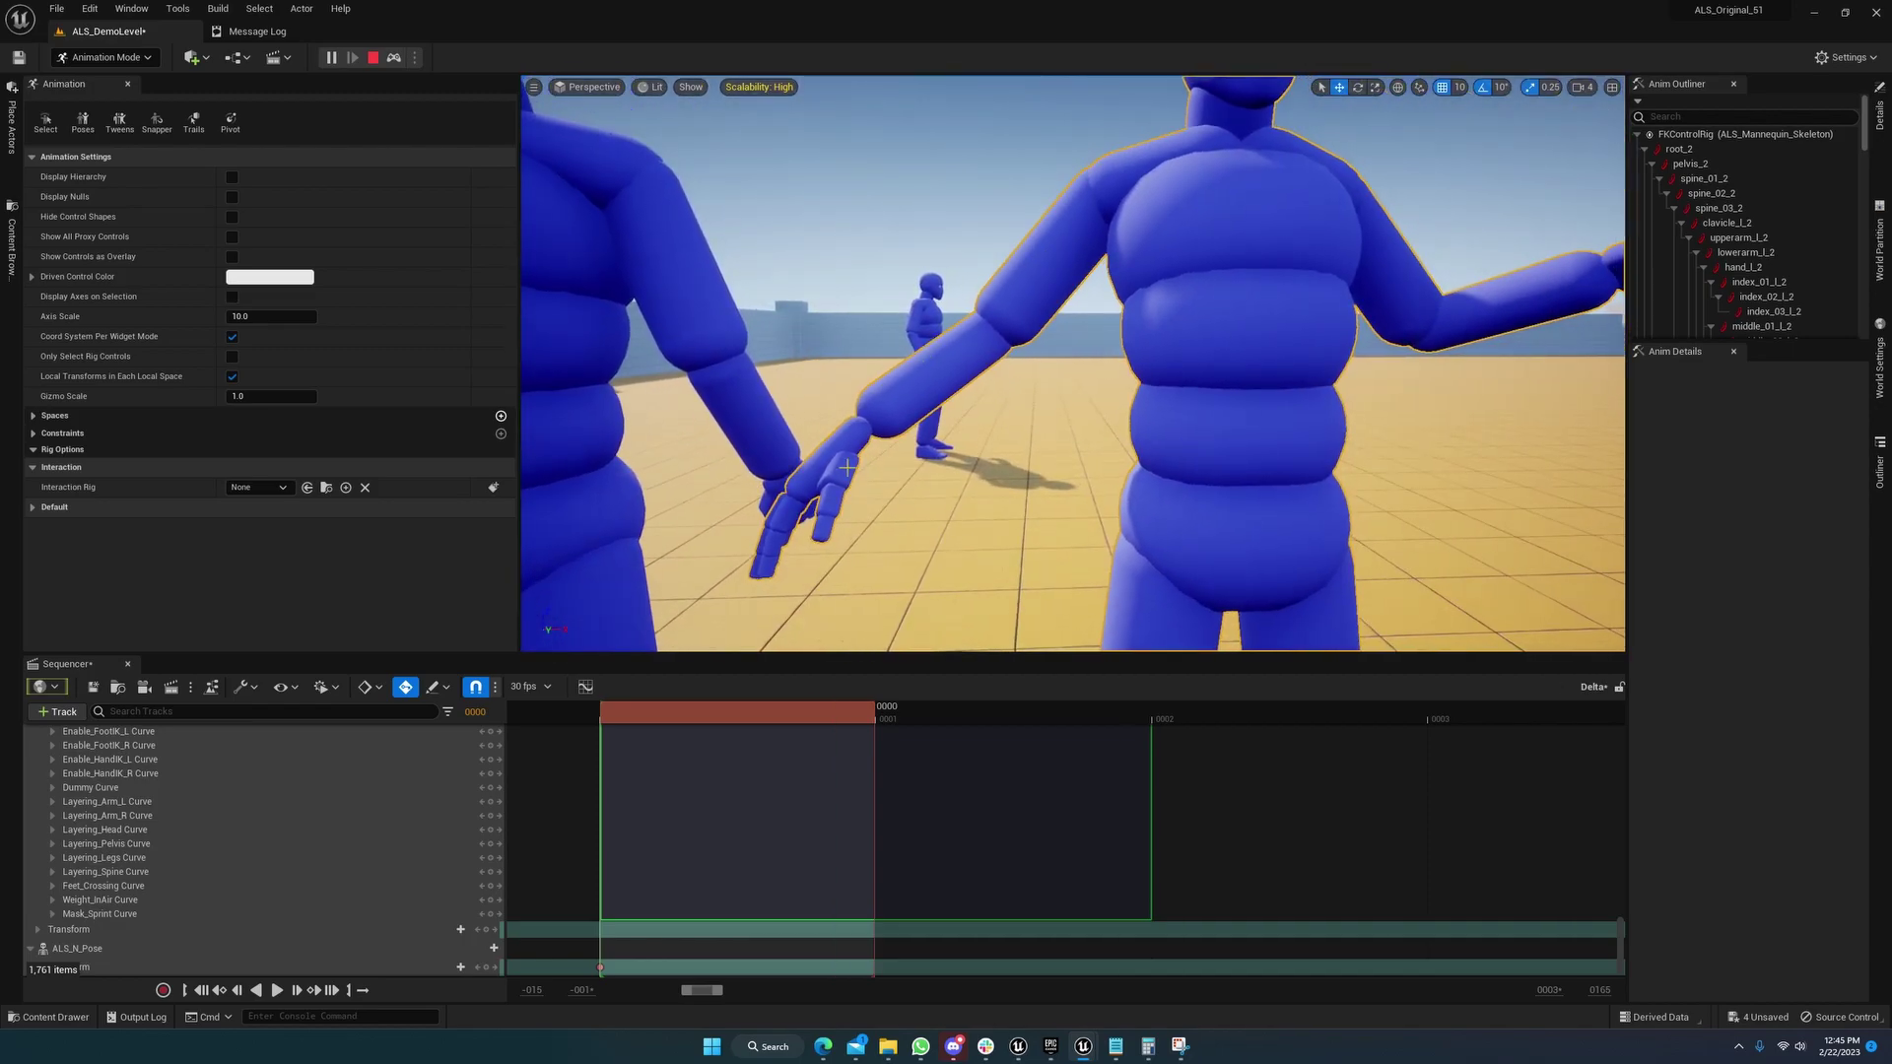
pyautogui.press('s')
pyautogui.moveTo(843, 471); pyautogui.dragTo(992, 279, button='right')
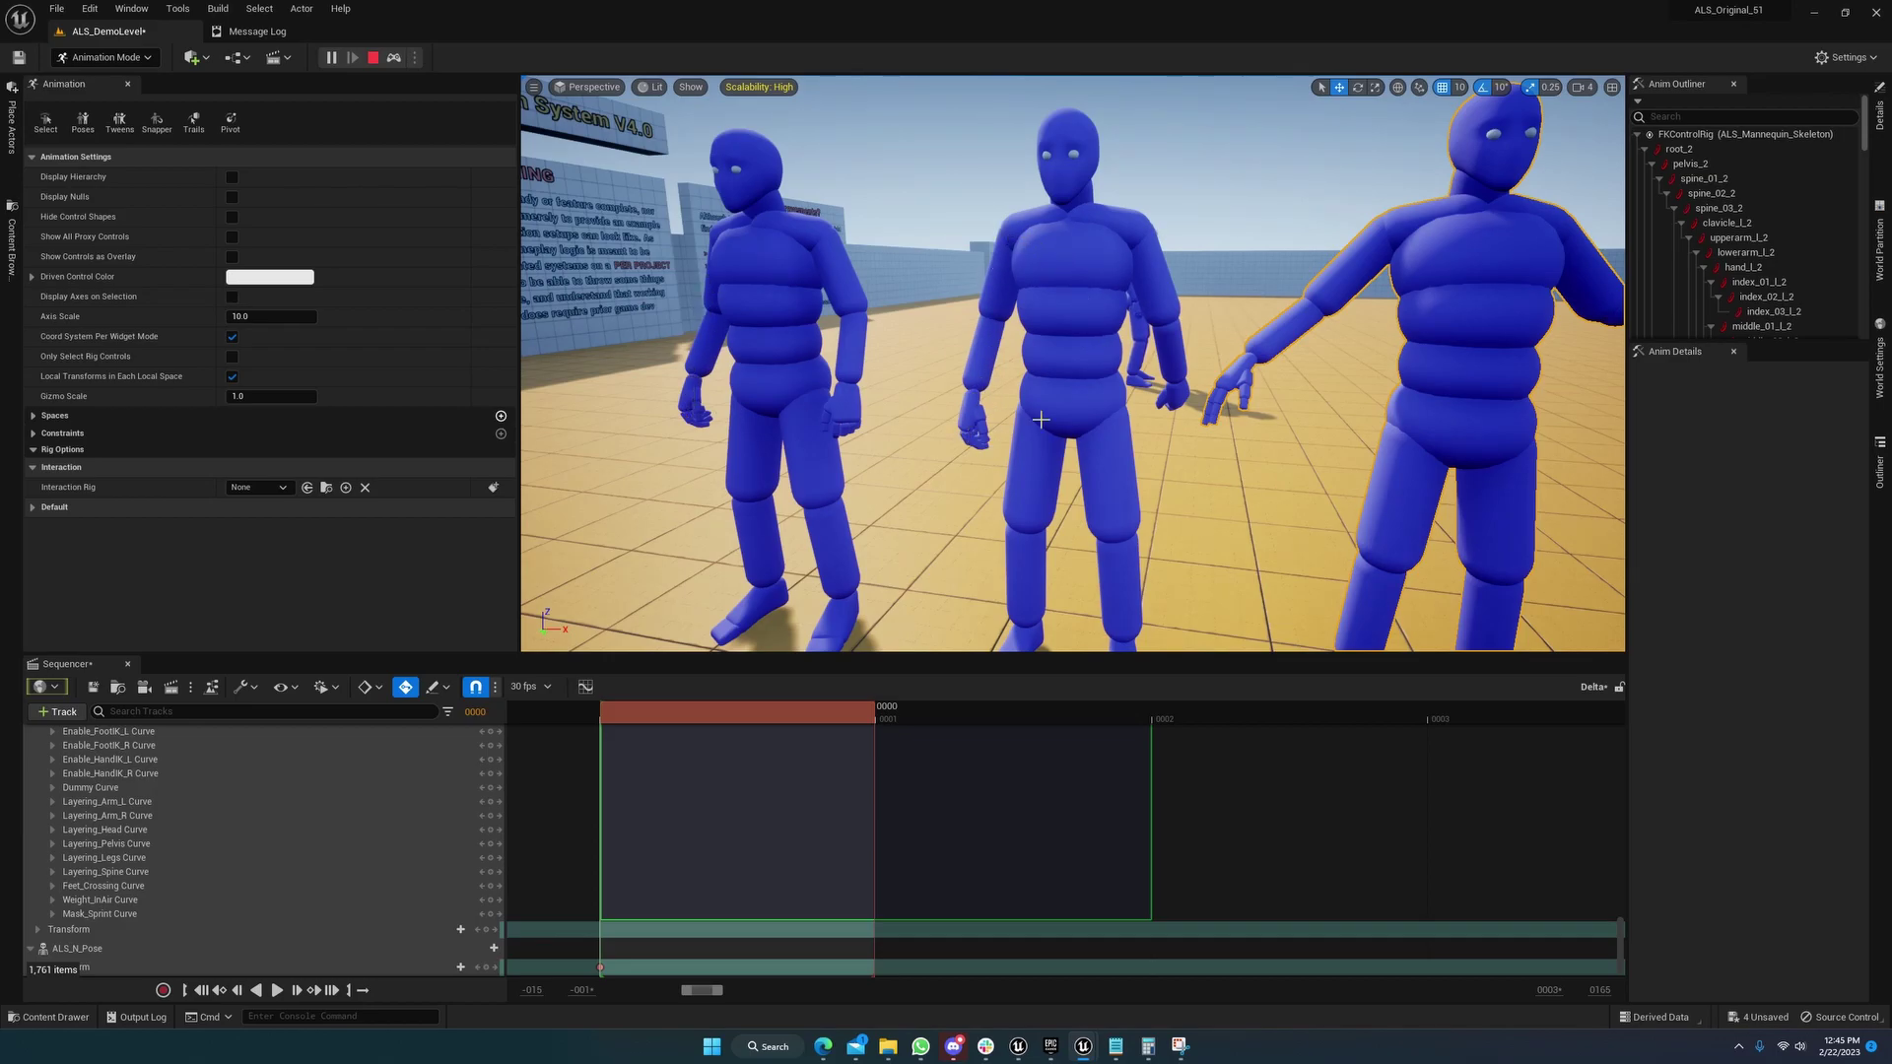
# Compare the mannequins in the row and select the upperarm_l and lowerarm_l controls on the rigged mannequin's raised left arm
pyautogui.moveTo(1257, 384); pyautogui.dragTo(1371, 360, button='right')
pyautogui.press('w')
pyautogui.press('s')
pyautogui.press('w')
pyautogui.press('a')
pyautogui.moveTo(814, 375); pyautogui.dragTo(814, 376, button='right')
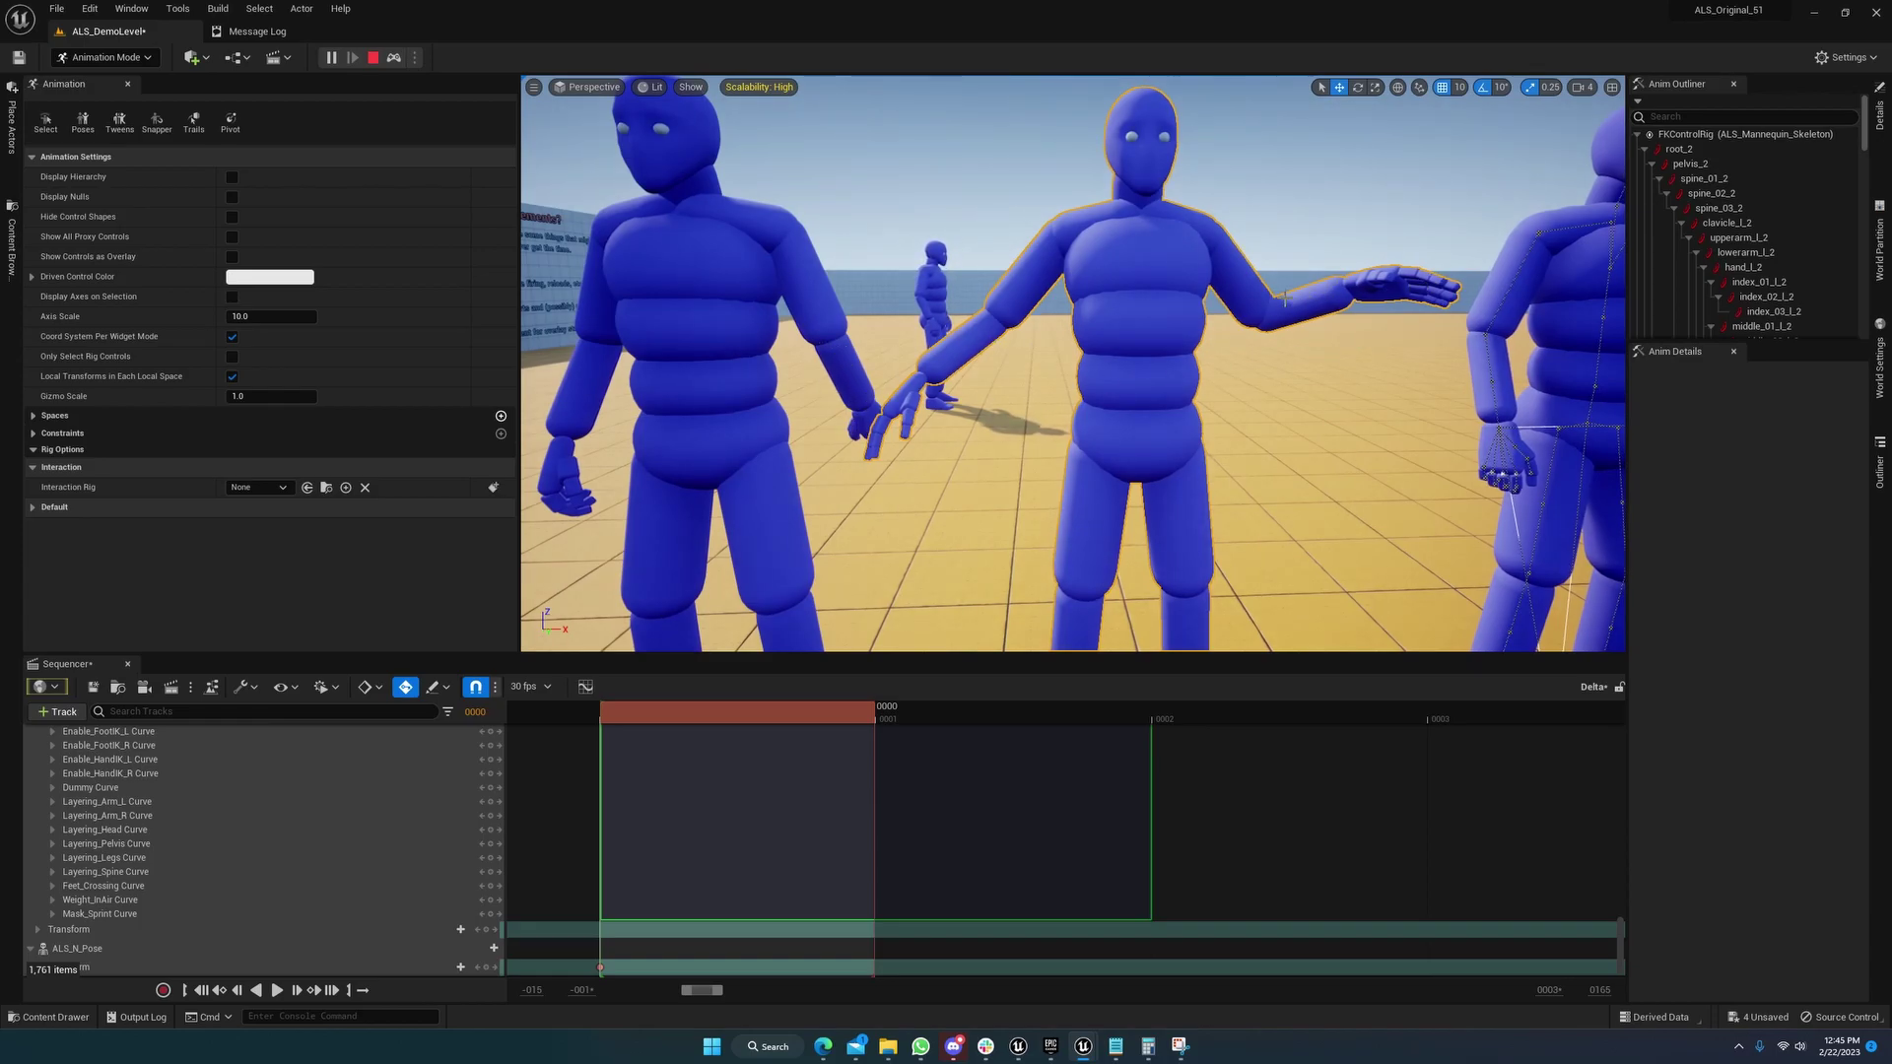
pyautogui.moveTo(1332, 295); pyautogui.dragTo(1317, 299, button='right')
pyautogui.moveTo(1230, 374); pyautogui.dragTo(1231, 374, button='right')
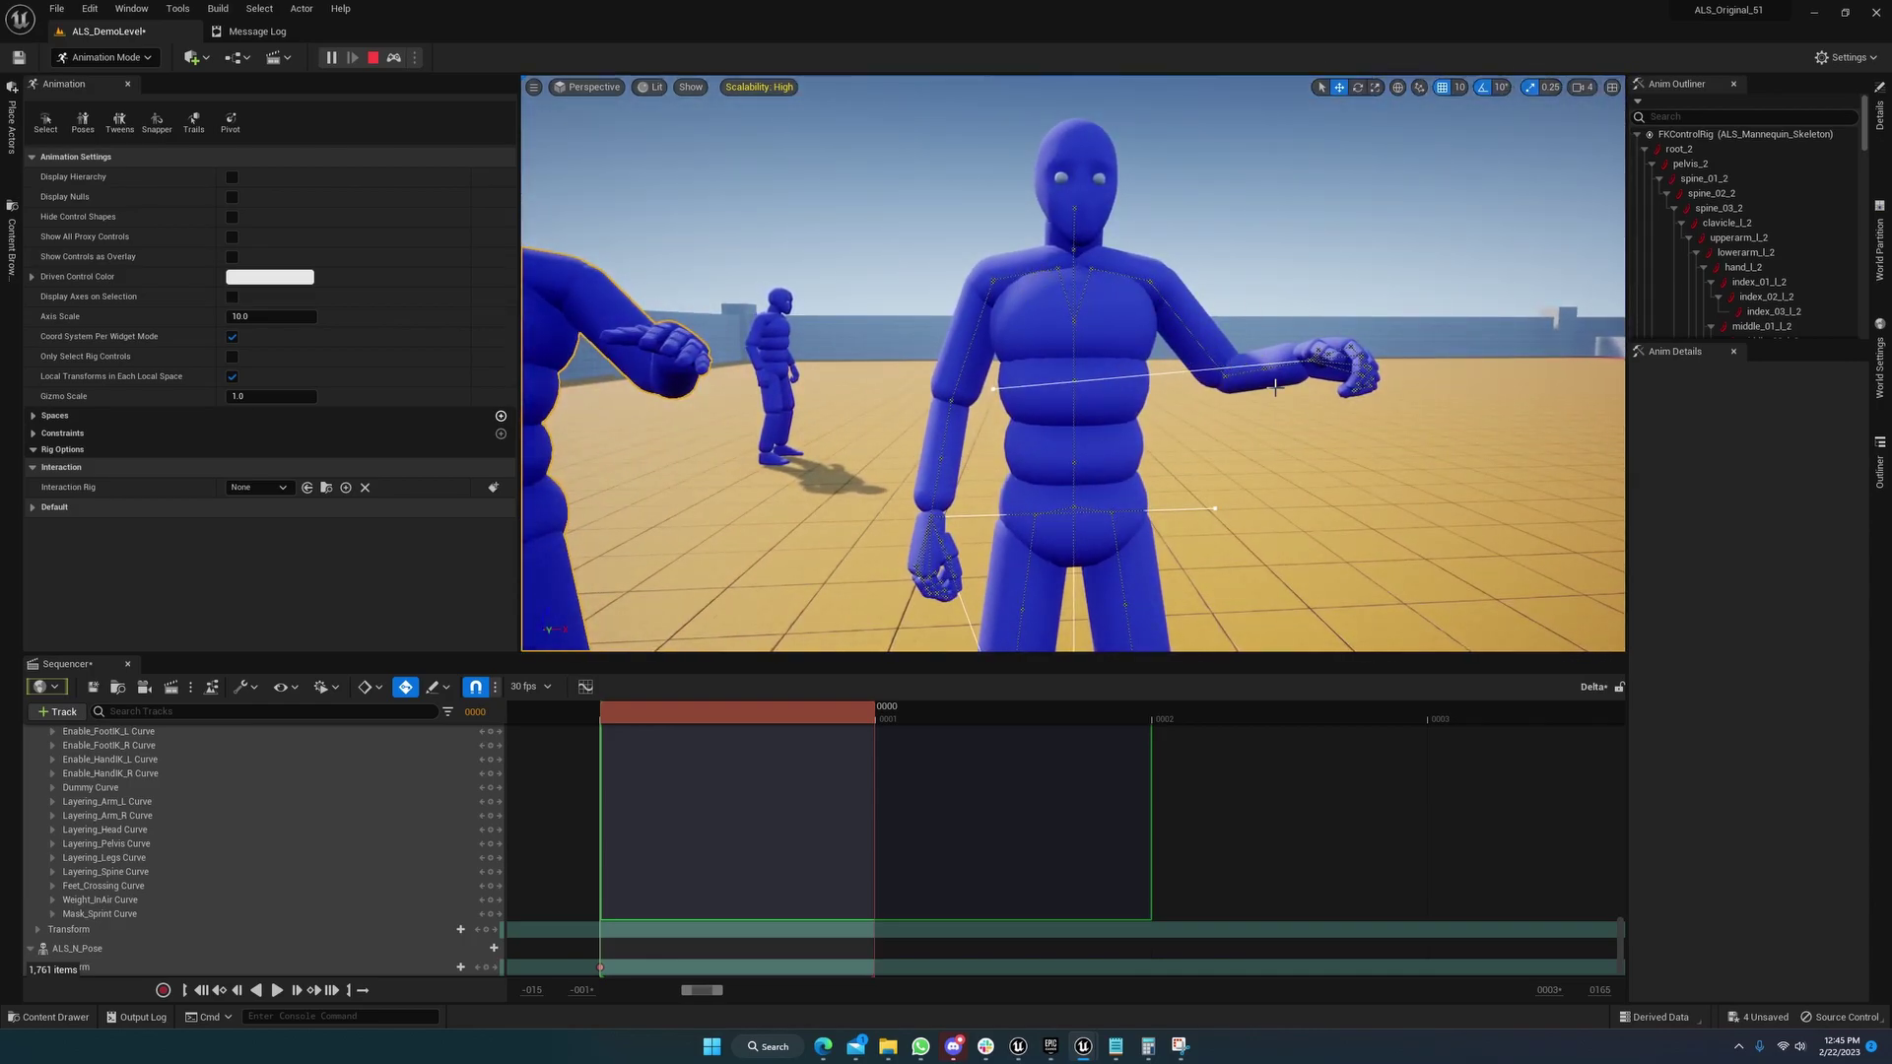
pyautogui.click(1172, 317)
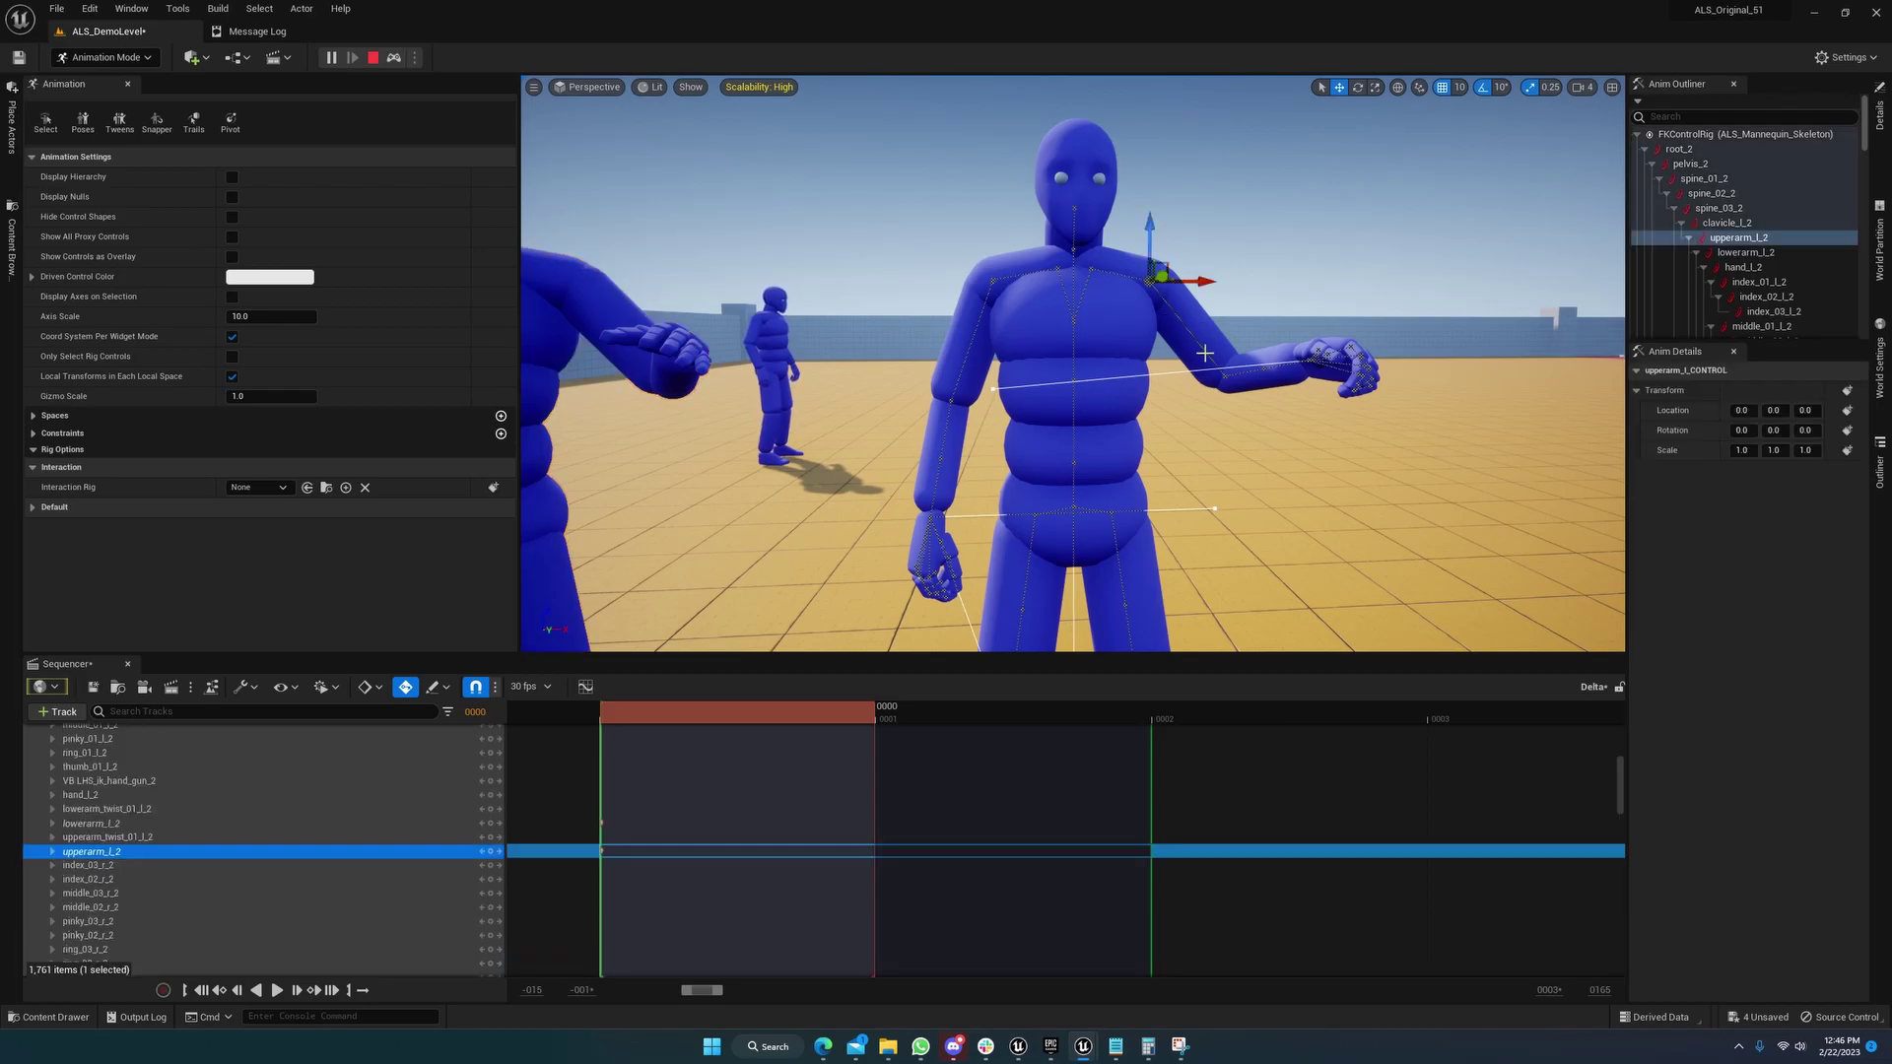
pyautogui.click(1253, 371)
pyautogui.moveTo(1247, 400); pyautogui.dragTo(1246, 400, button='right')
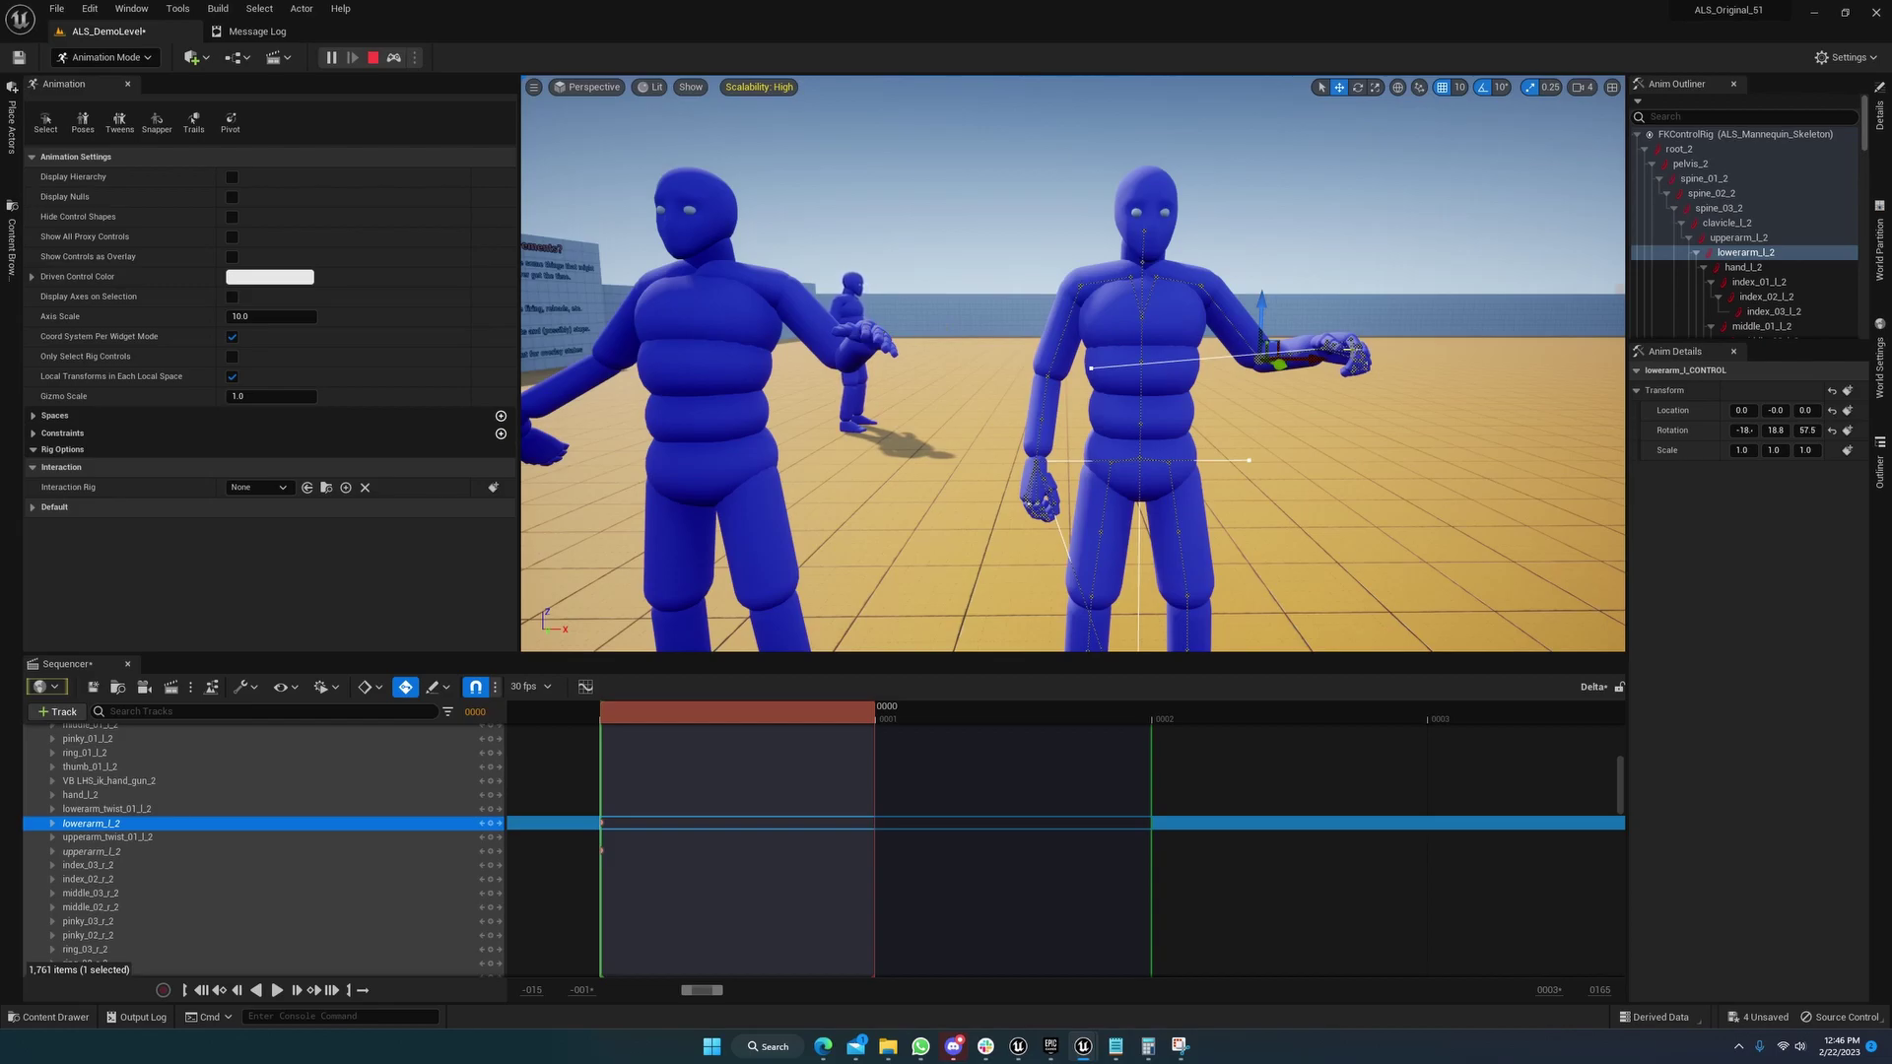
# Switch to ALS_Mannequin_Skeleton and examine its reference pose, showing only the reference transform of the UpperArm_L bone
pyautogui.moveTo(1083, 1046)
pyautogui.click(1127, 974)
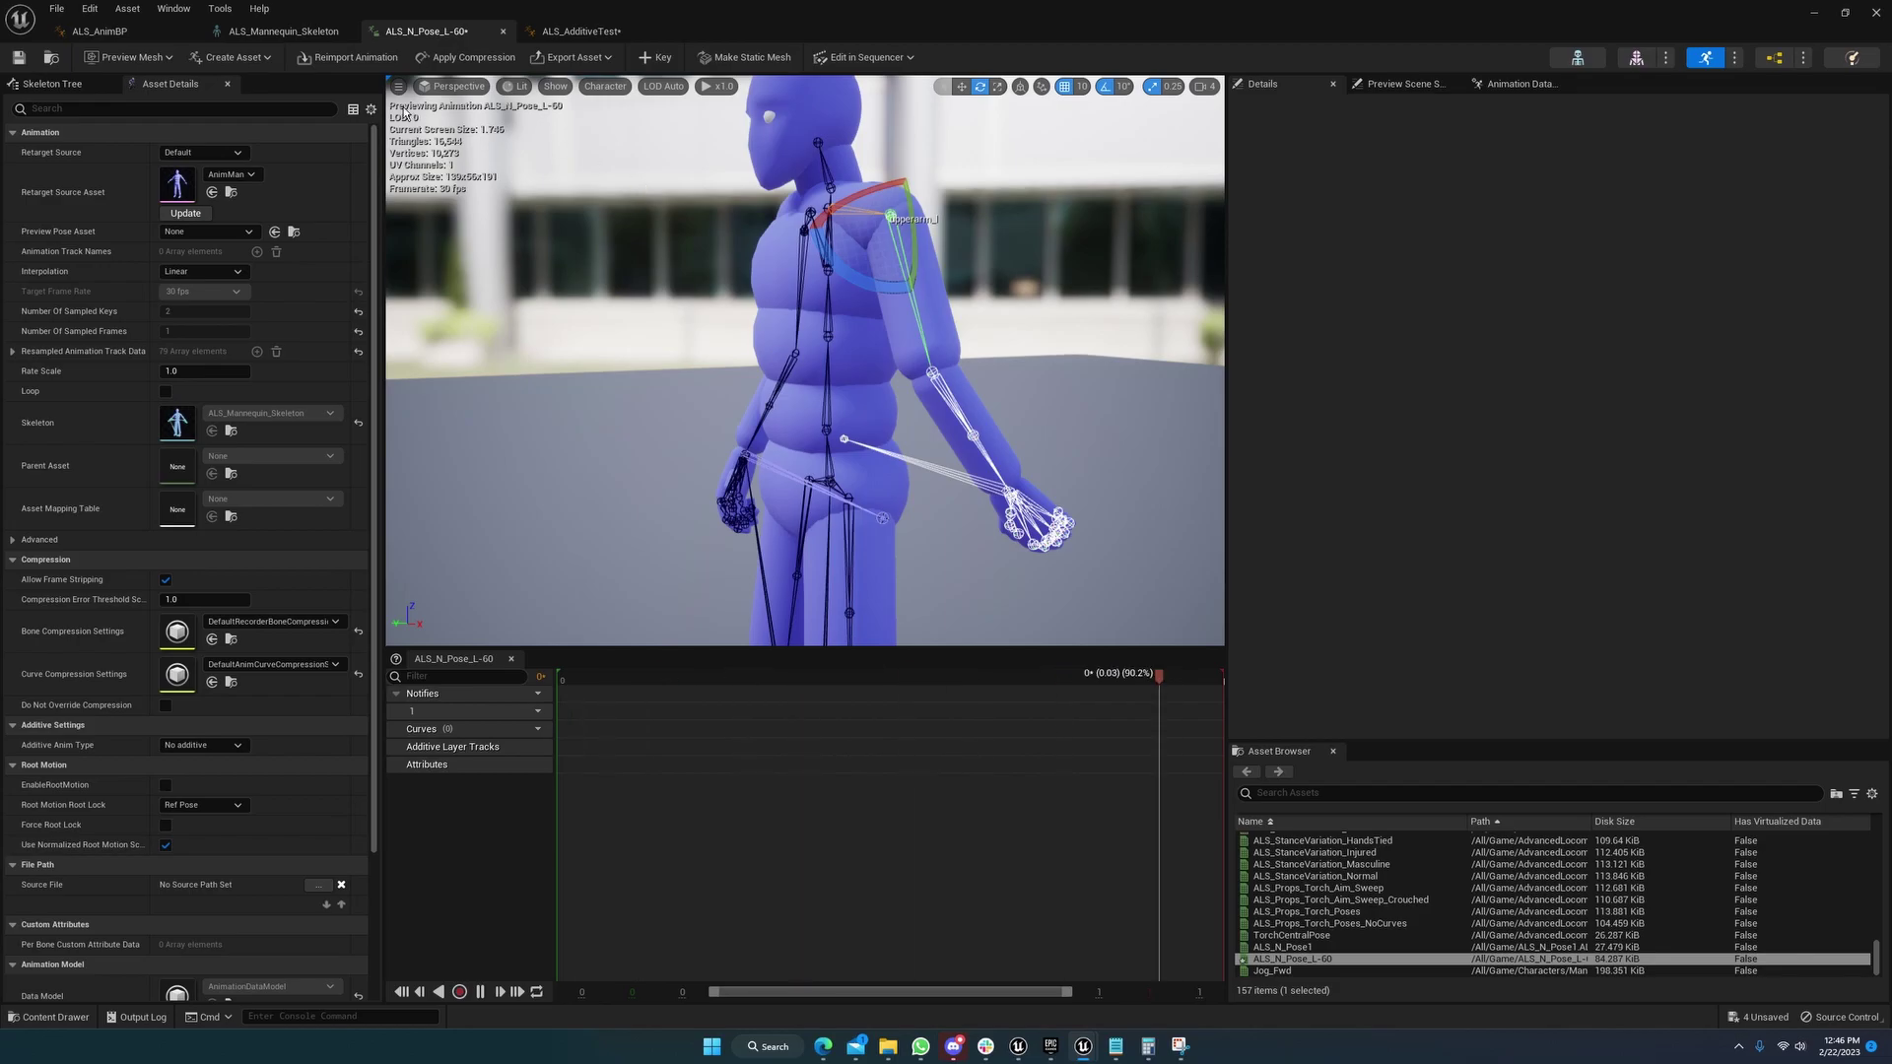
pyautogui.click(263, 34)
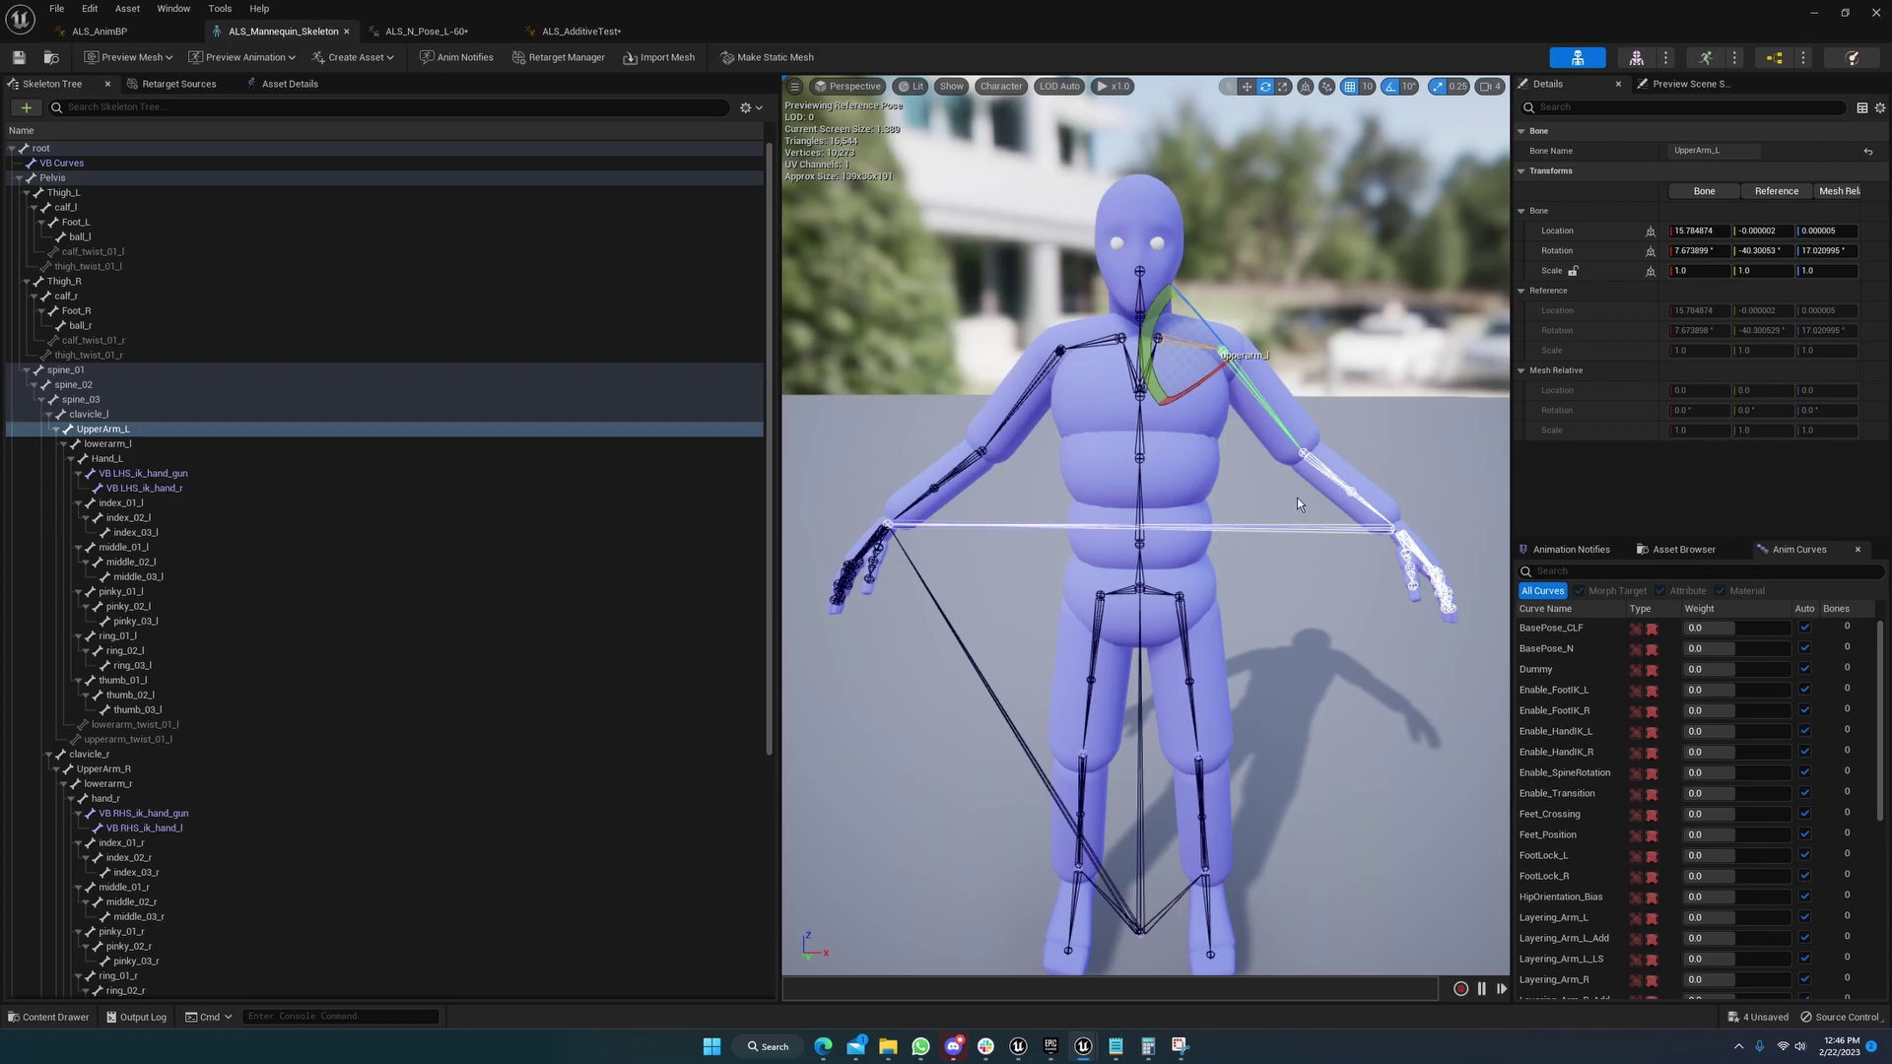
pyautogui.moveTo(1308, 498)
pyautogui.mouseDown(button='right')
pyautogui.moveTo(1335, 498)
pyautogui.moveTo(1286, 498)
pyautogui.moveTo(1300, 492)
pyautogui.mouseUp(button='right')
pyautogui.press('w')
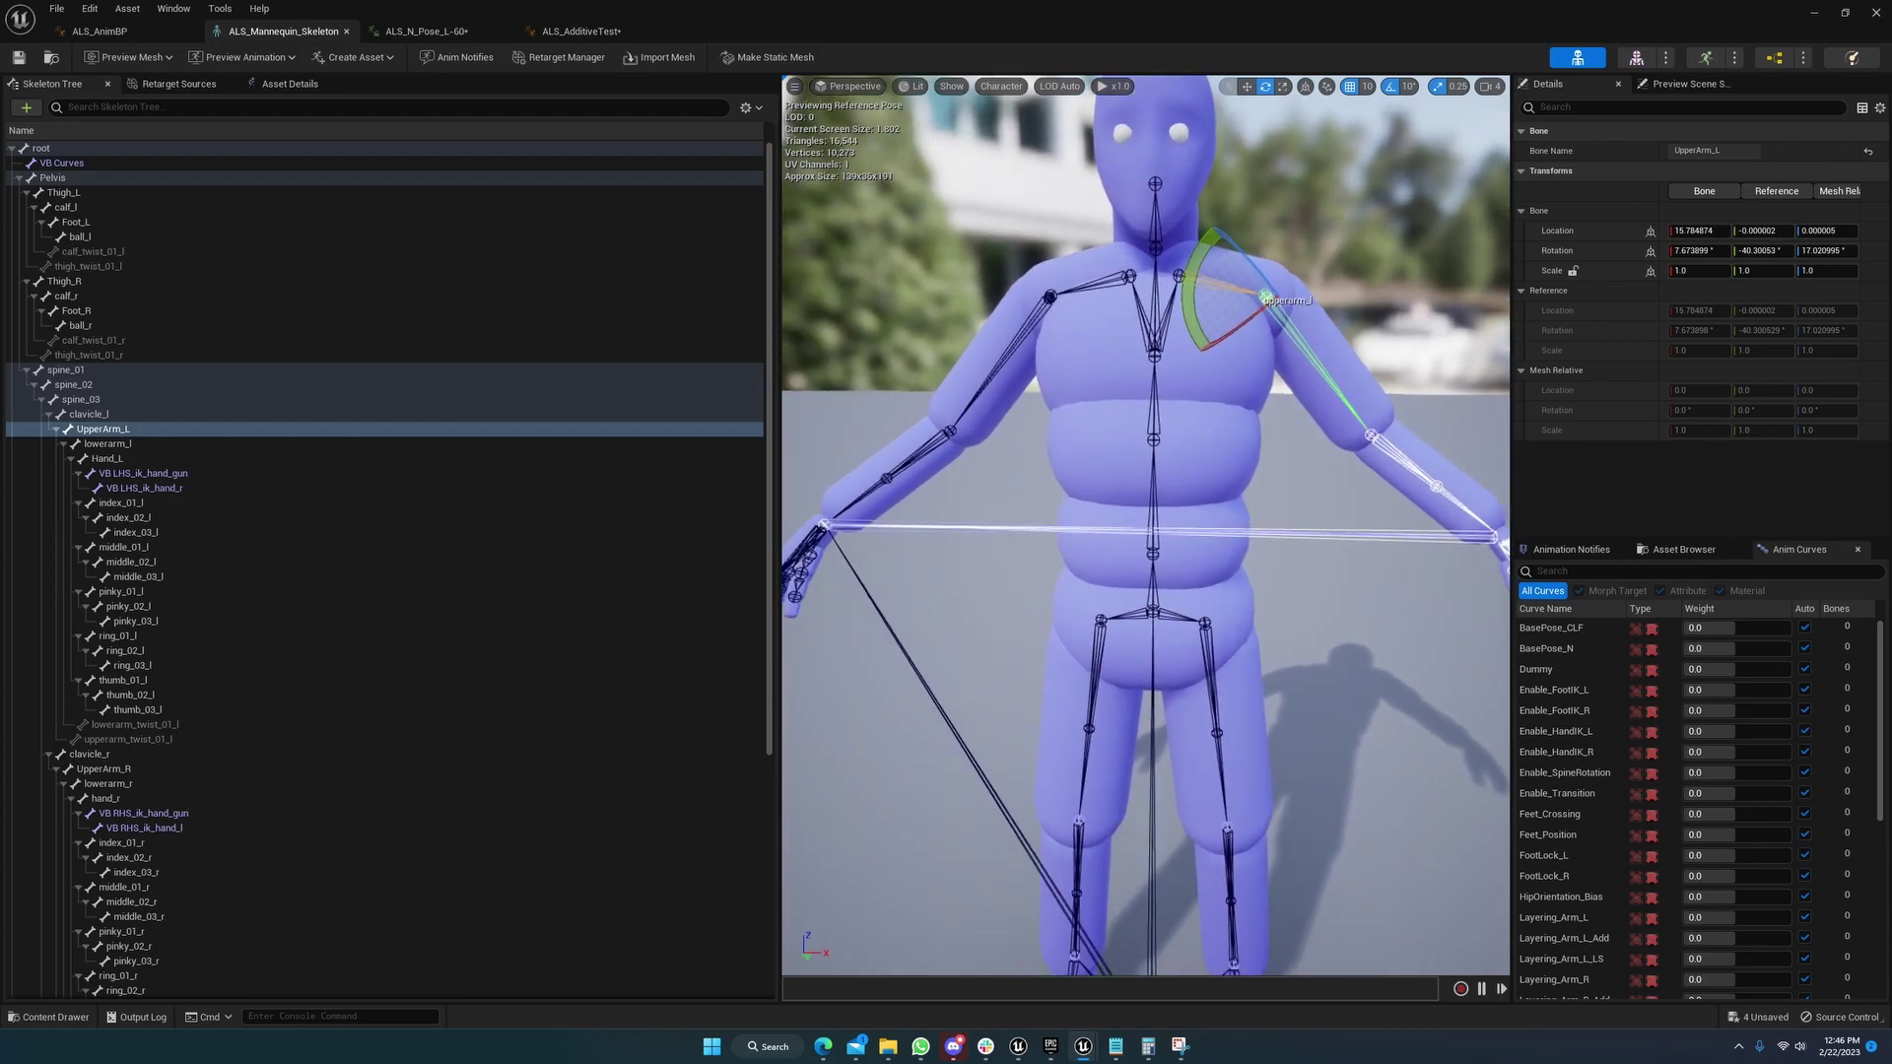
pyautogui.press('s')
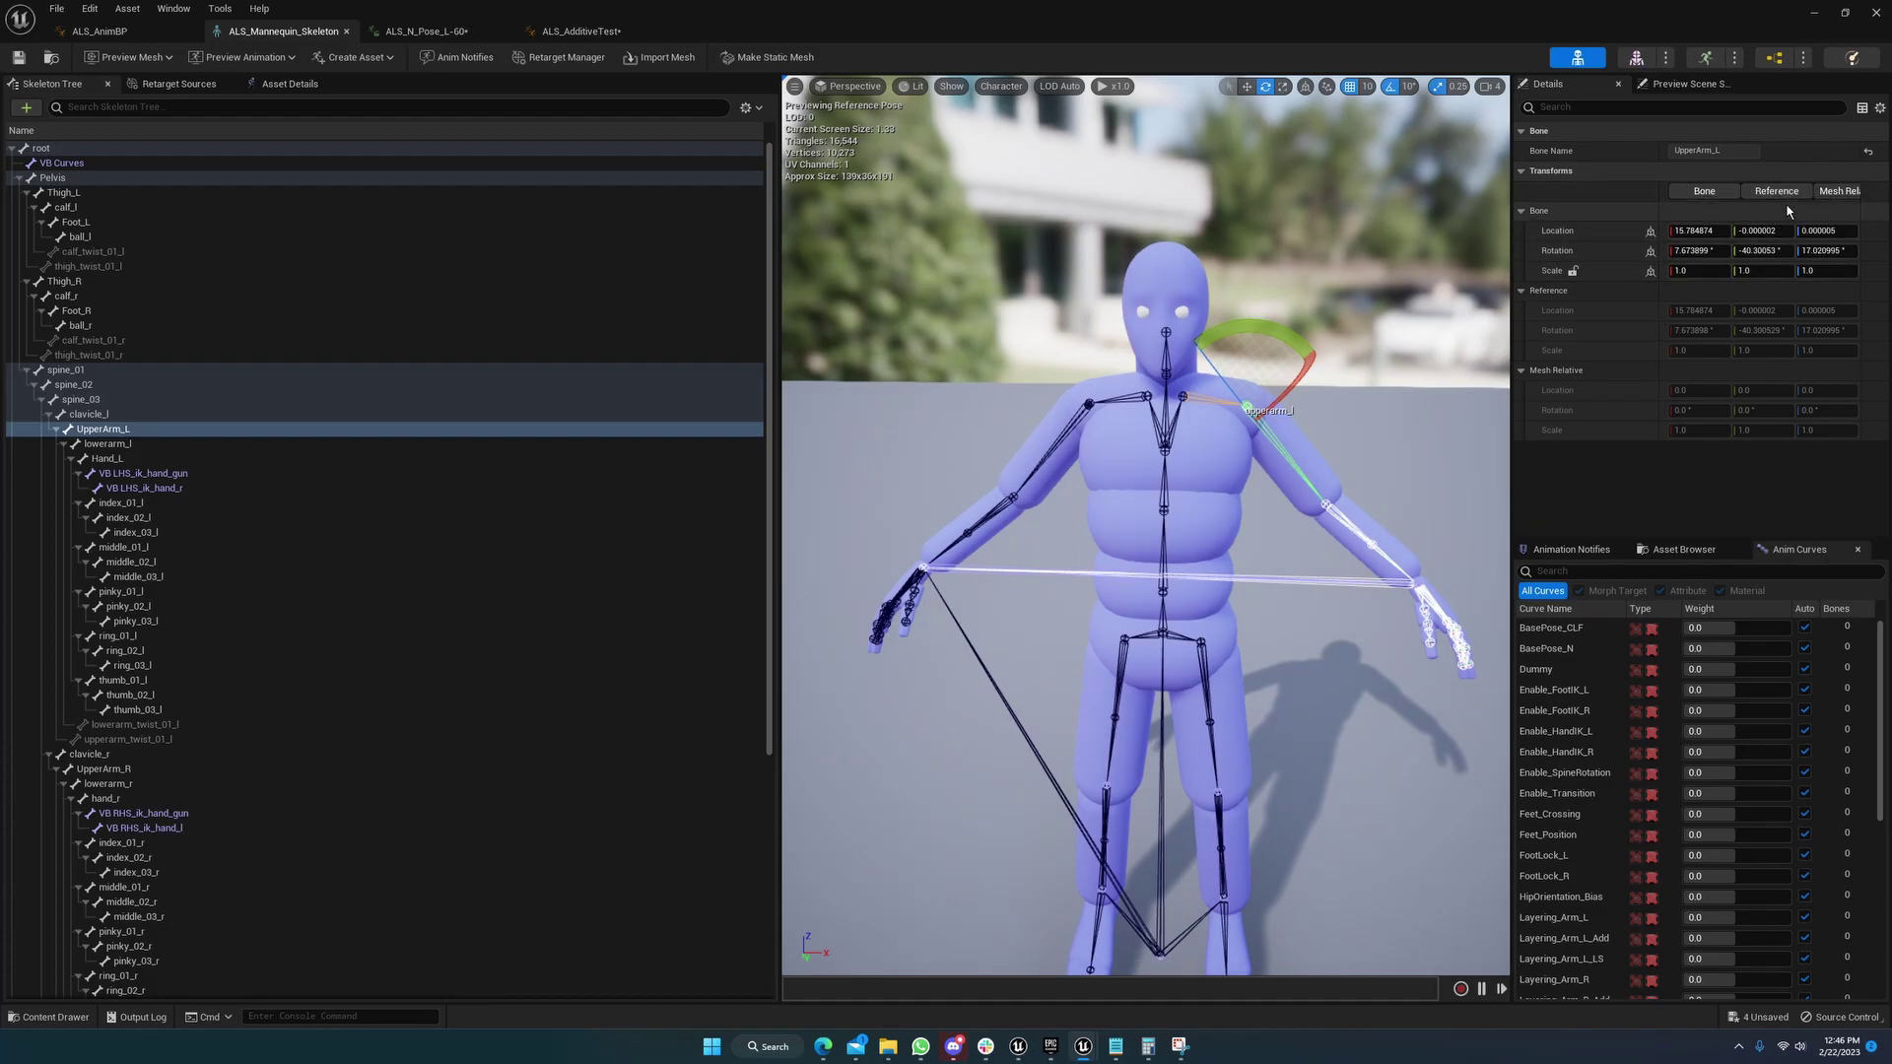
pyautogui.click(1779, 193)
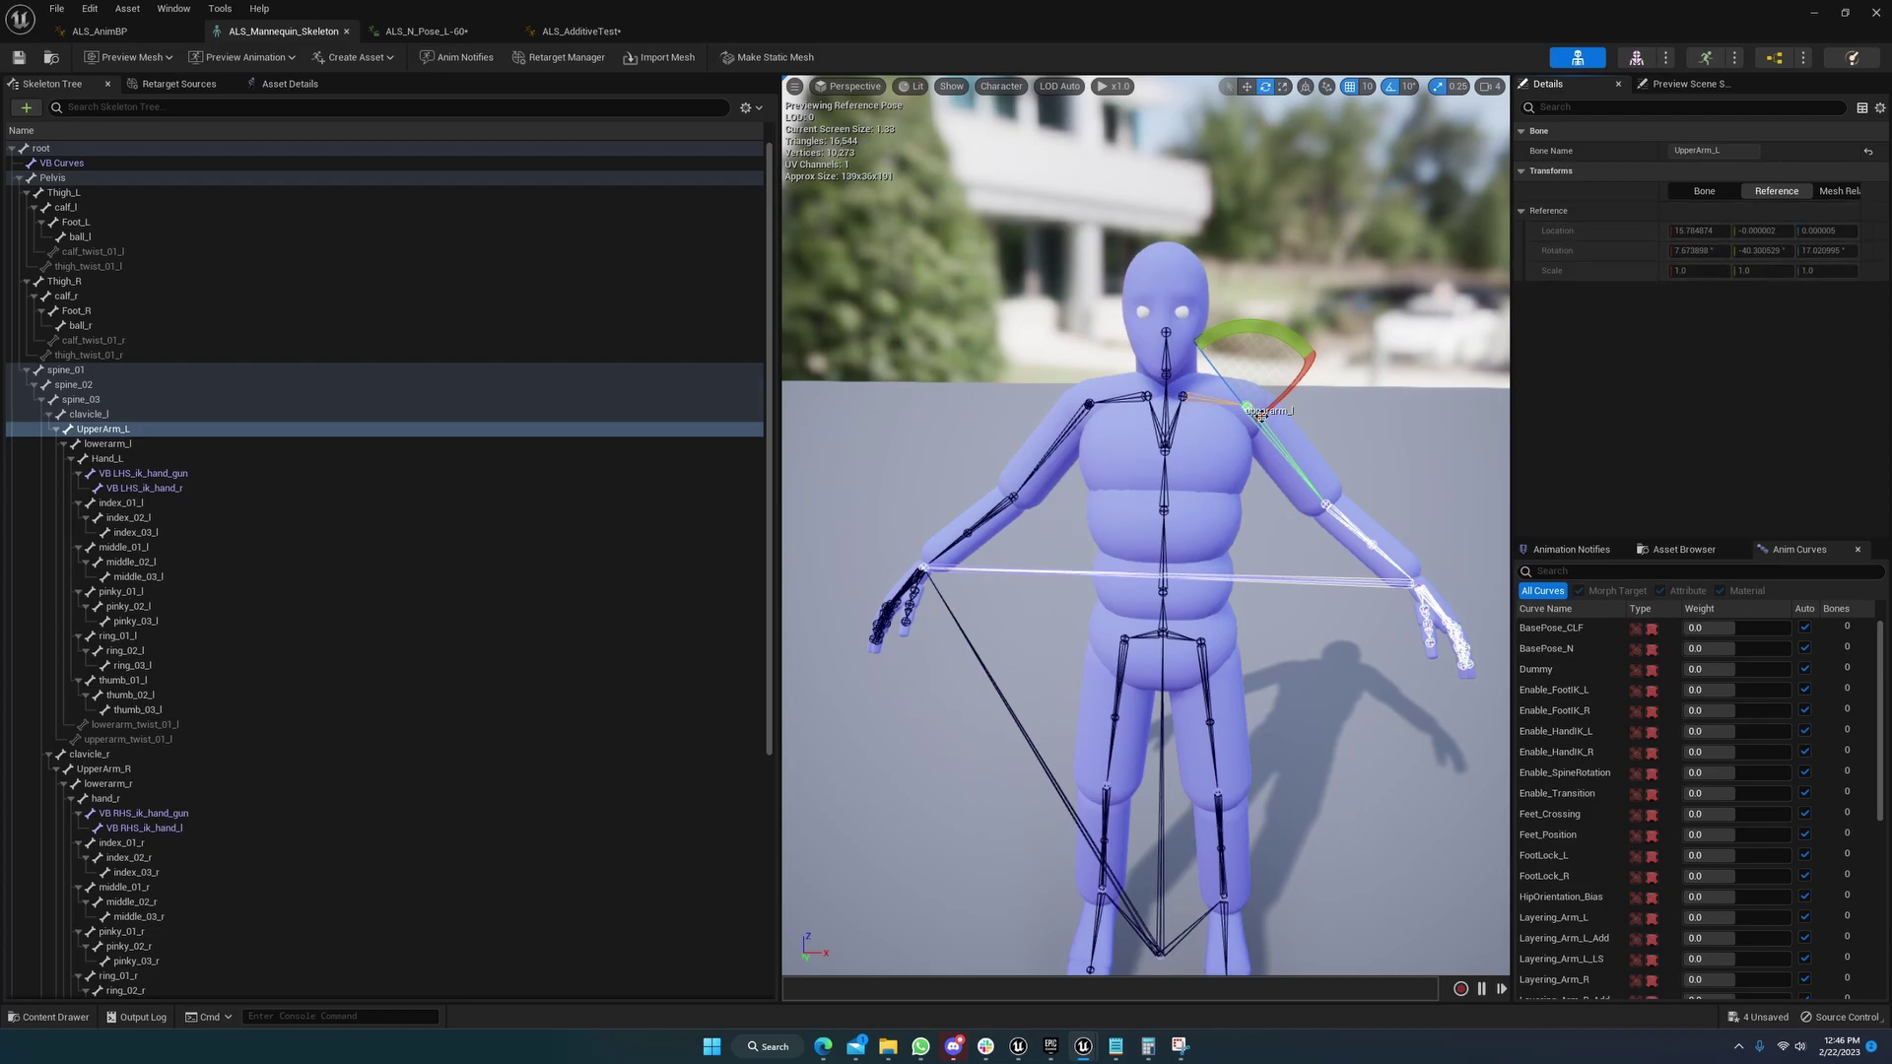
pyautogui.moveTo(1308, 453); pyautogui.dragTo(1404, 384, button='right')
pyautogui.scroll(-6, 1150, 410)
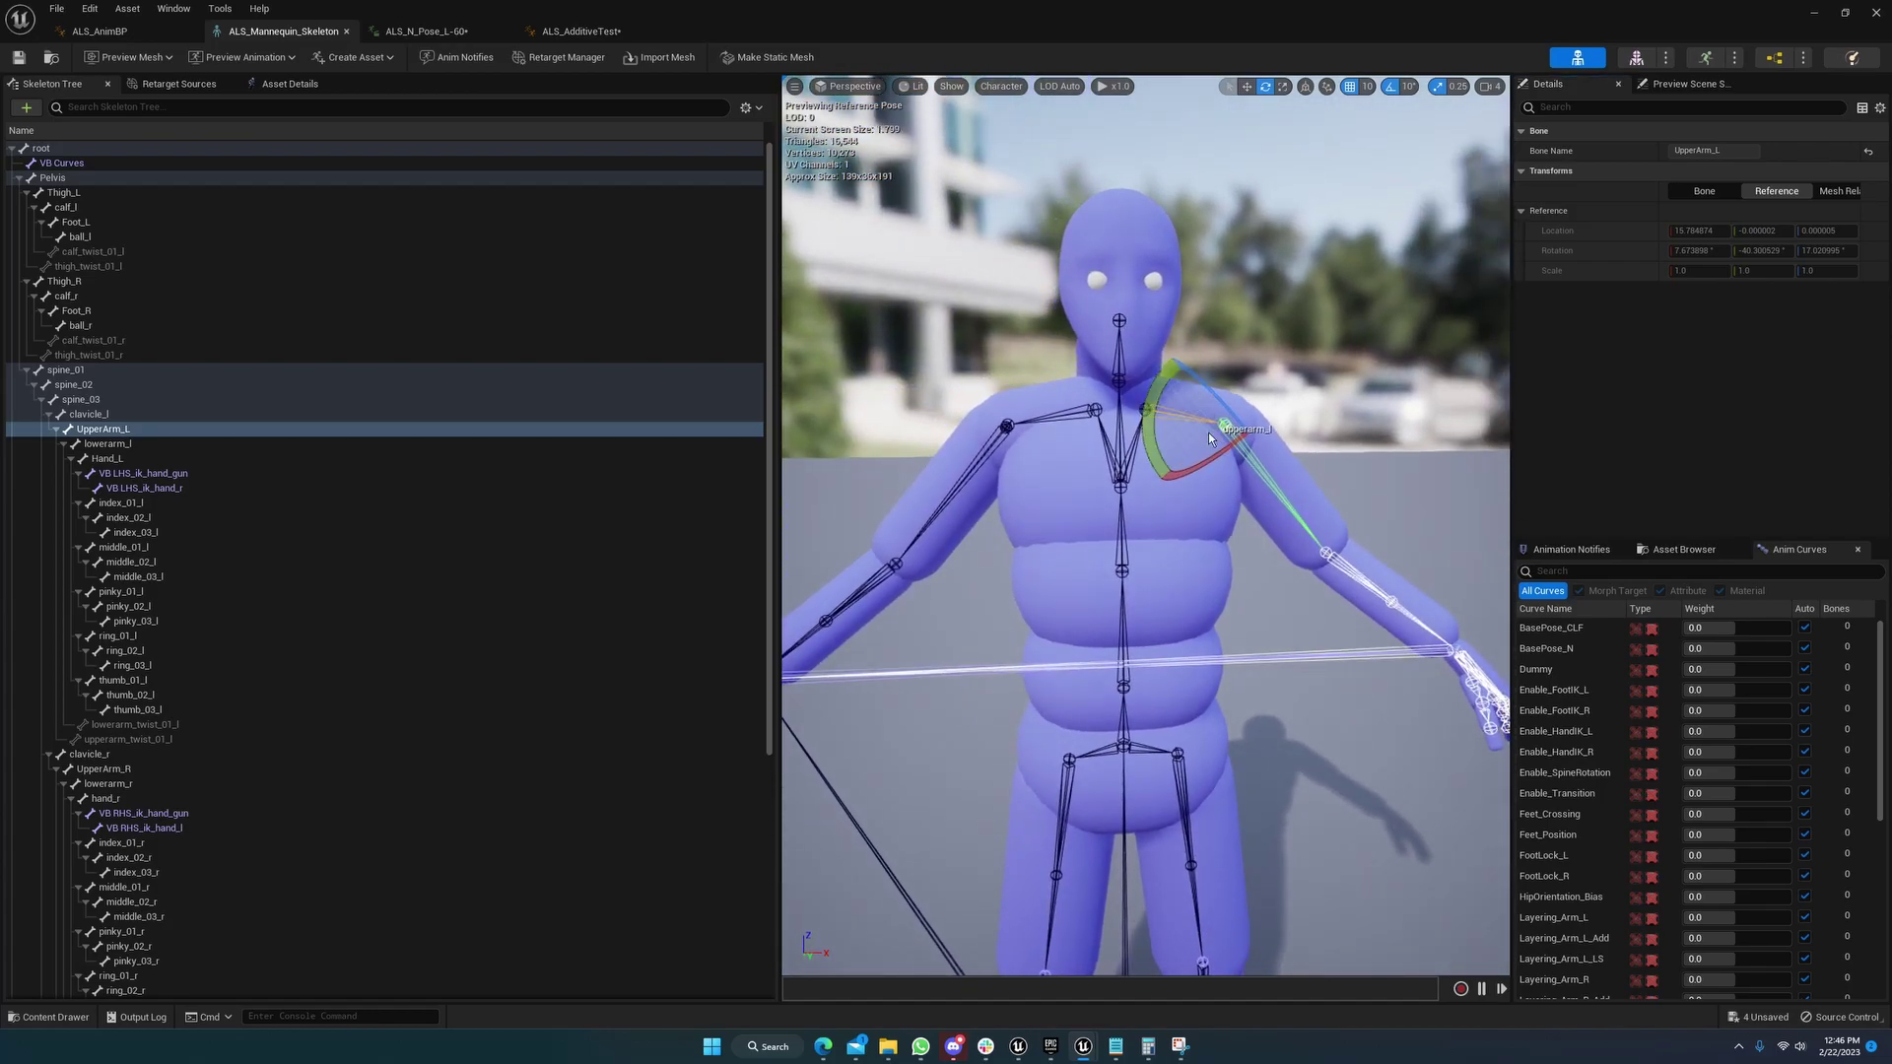
# Rotate the UpperArm_L bone in the skeleton preview so that the left arm points upward and outward
pyautogui.keyDown('alt'); pyautogui.moveTo(1149, 407); pyautogui.dragTo(1025, 404); pyautogui.keyUp('alt')
pyautogui.moveTo(1133, 360); pyautogui.dragTo(1162, 300)
pyautogui.moveTo(1189, 414); pyautogui.dragTo(1160, 496)
pyautogui.moveTo(1133, 360); pyautogui.dragTo(1170, 296)
pyautogui.scroll(4, 1176, 363)
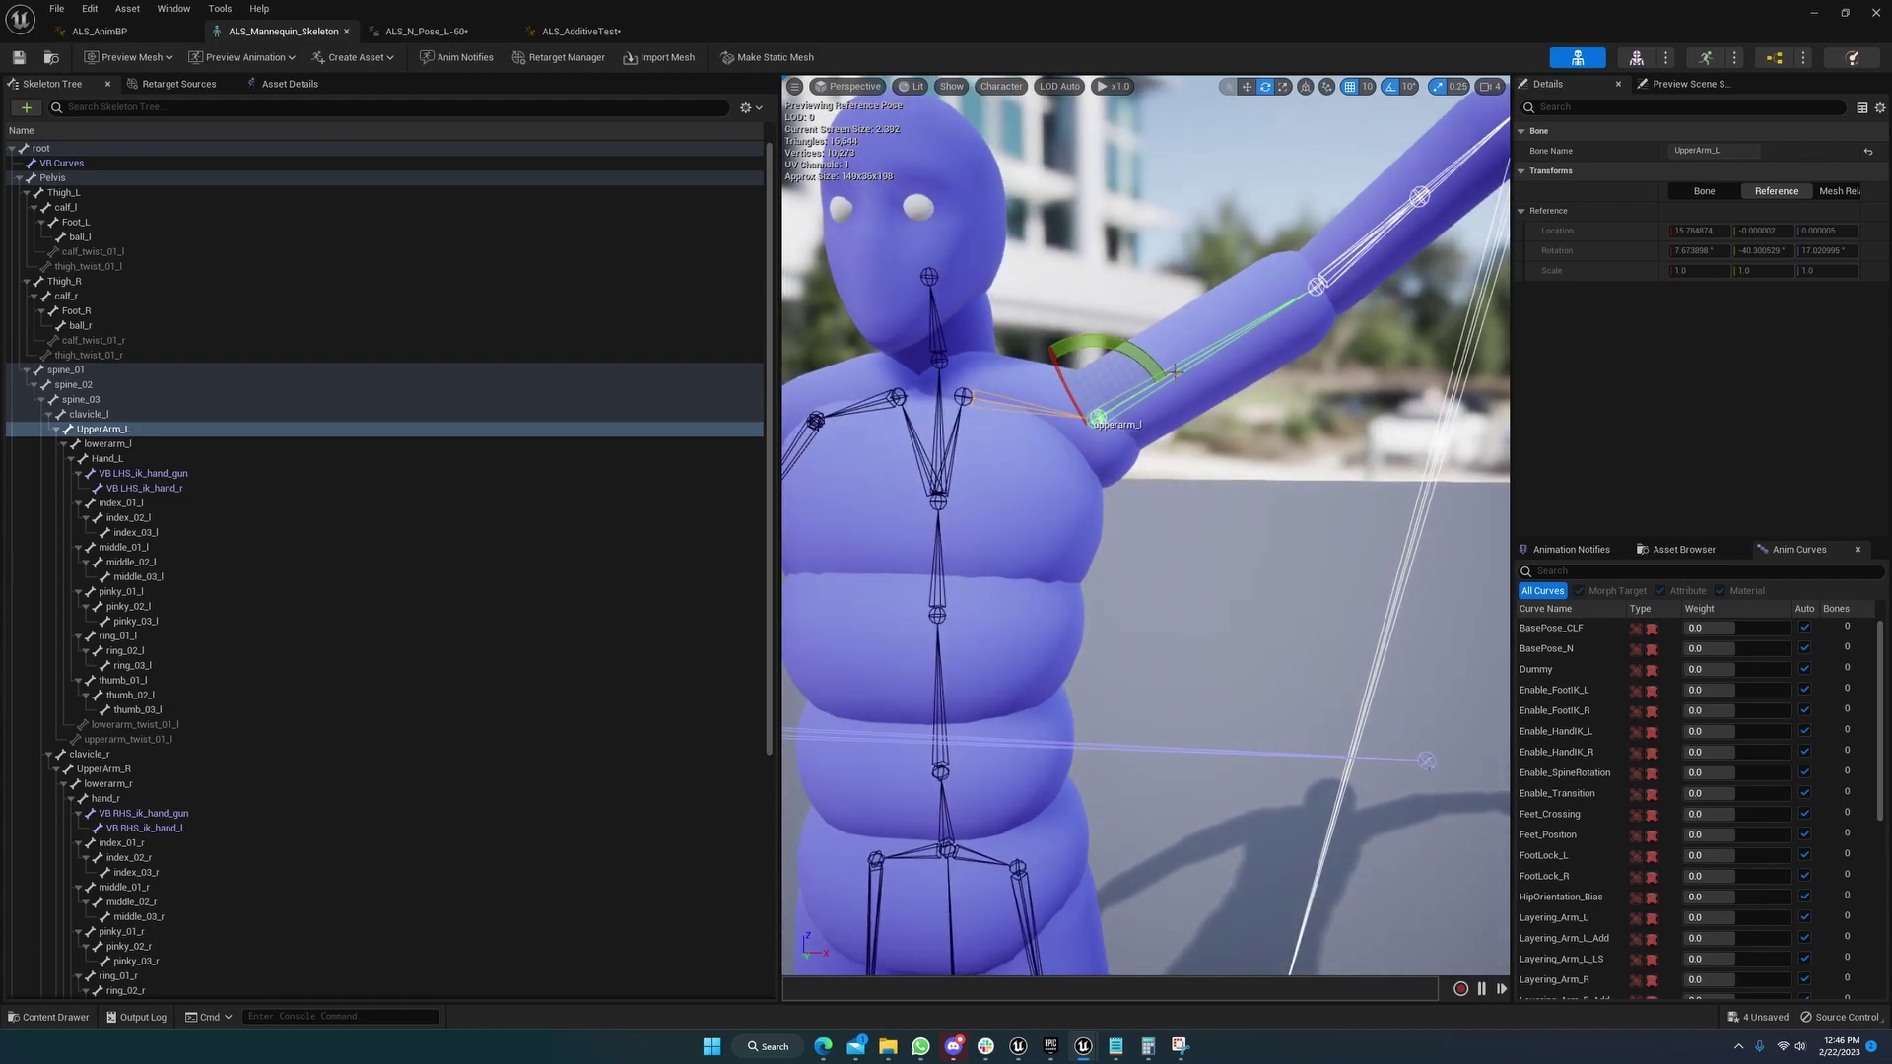
pyautogui.moveTo(1185, 381); pyautogui.dragTo(1176, 430, button='right')
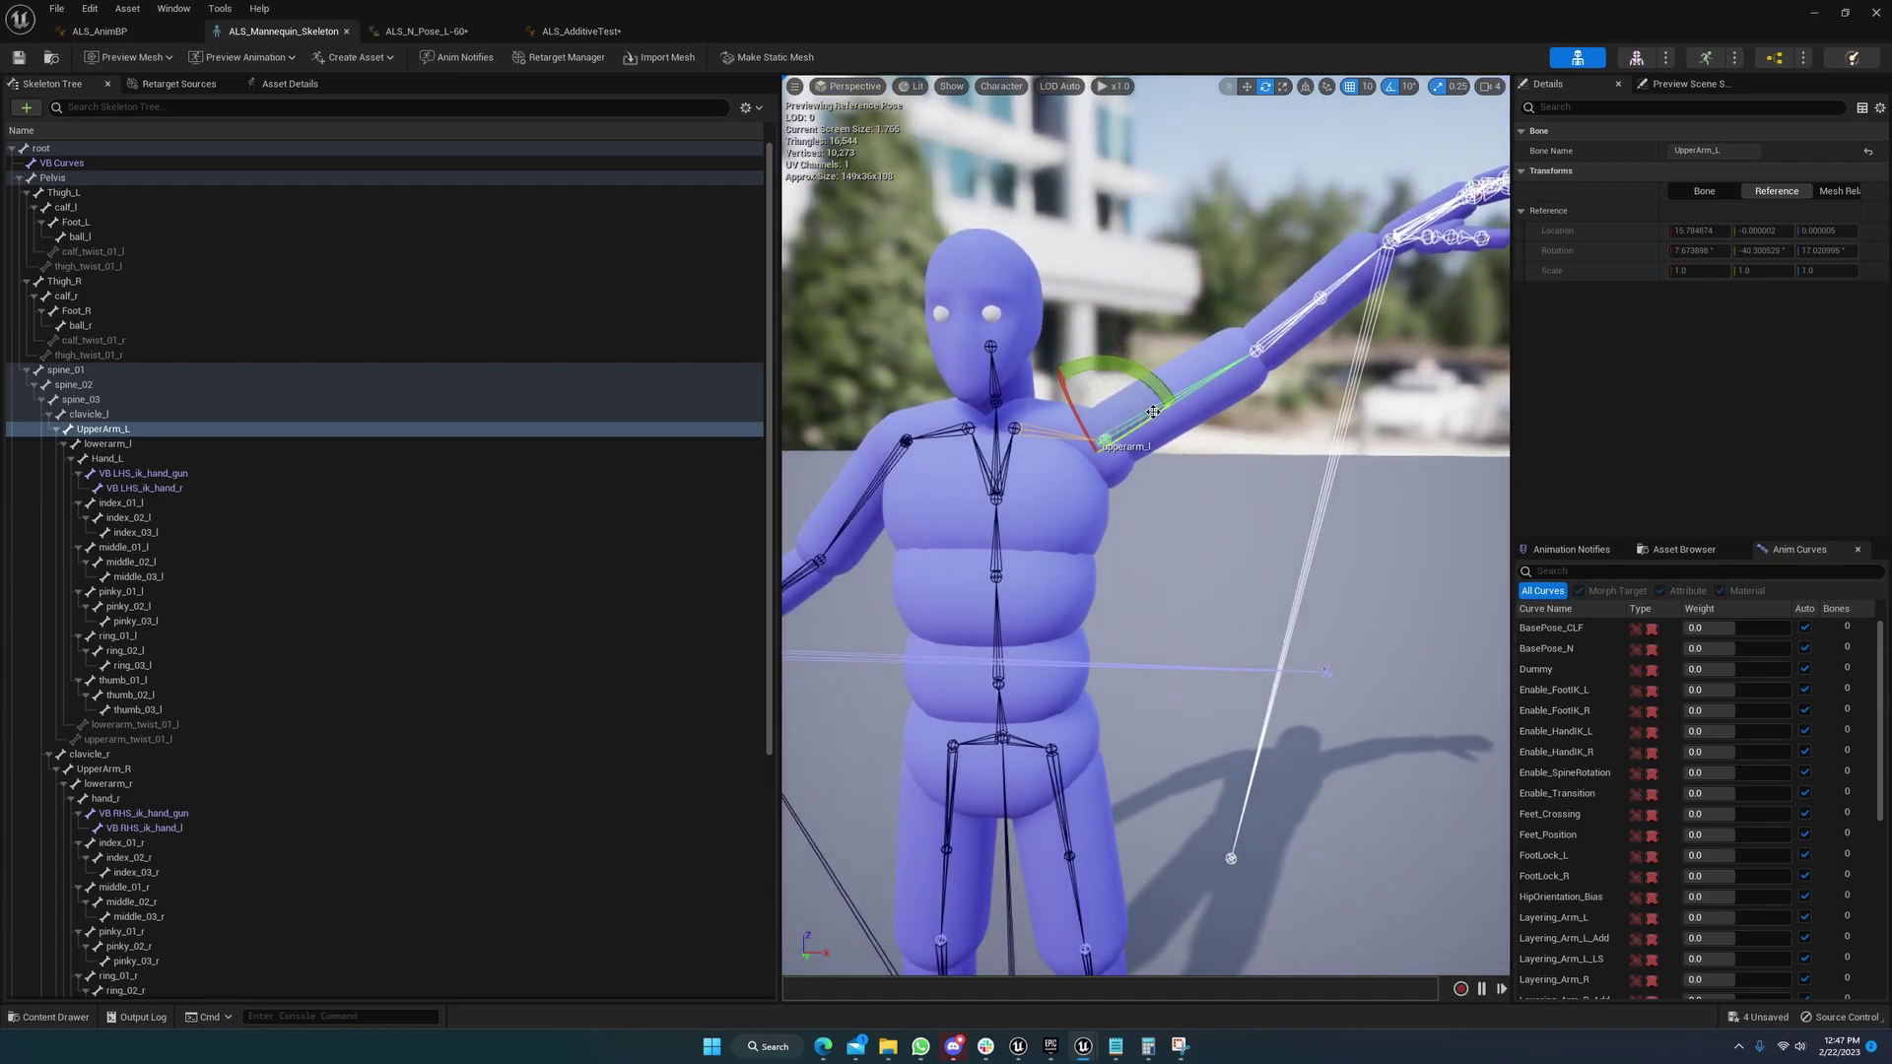
# Show all transforms of the UpperArm_L bone and reset its bone transform to the reference pose
pyautogui.press('Escape')
pyautogui.click(1158, 414)
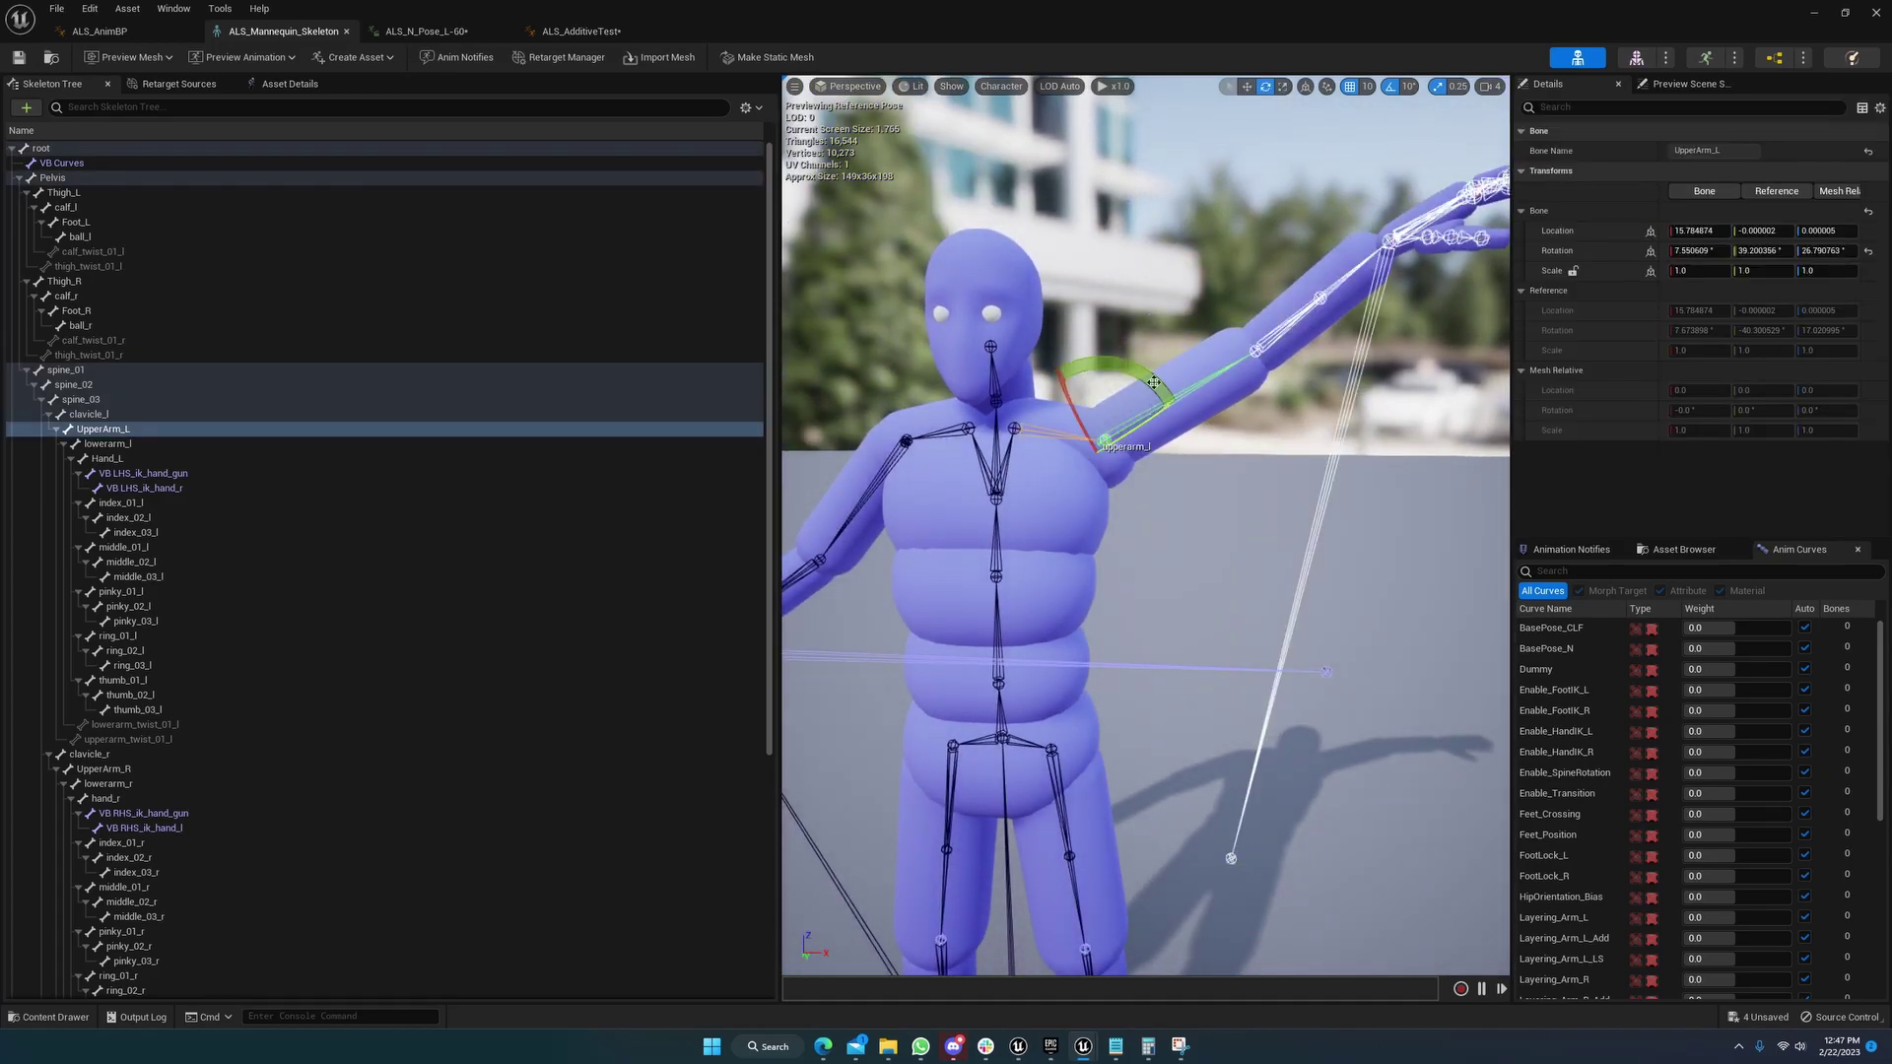
pyautogui.click(1868, 213)
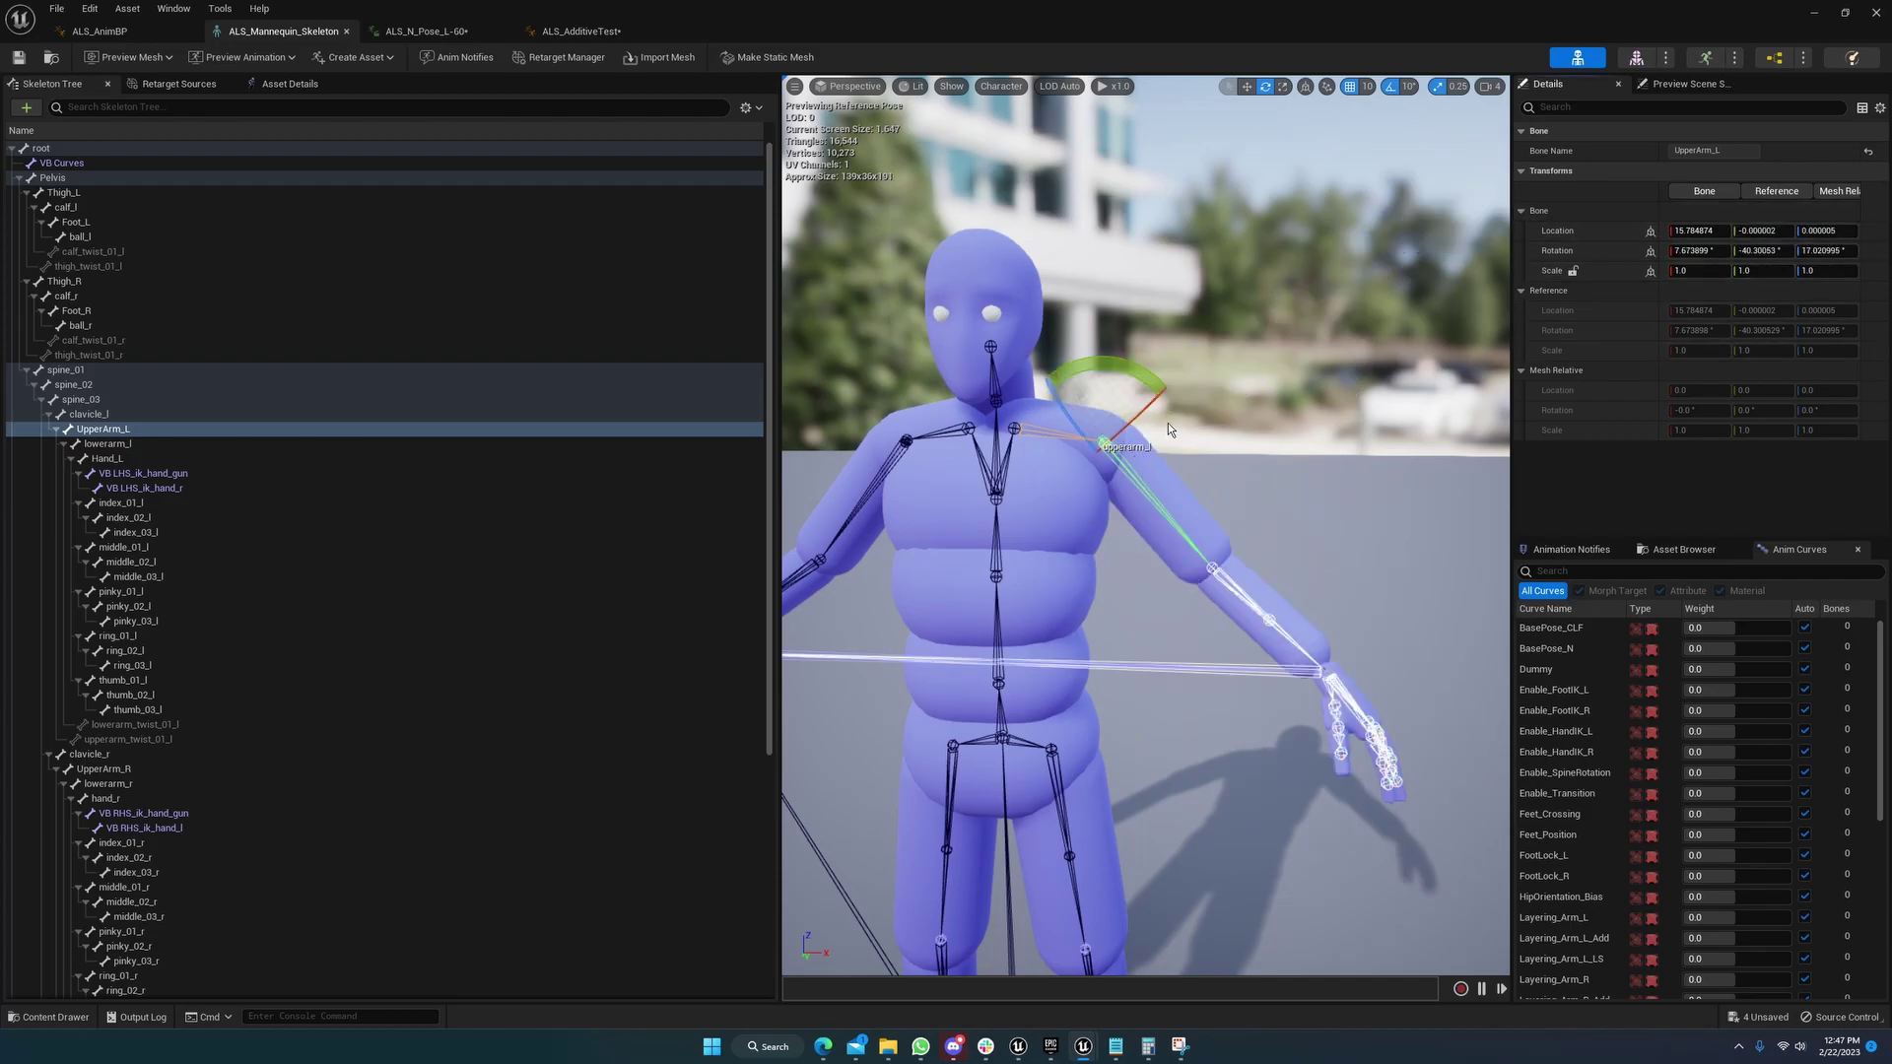
pyautogui.moveTo(1161, 475); pyautogui.dragTo(1143, 482, button='right')
# Return to the demo level and compare the two mannequins standing with lowered arms
pyautogui.click(1813, 13)
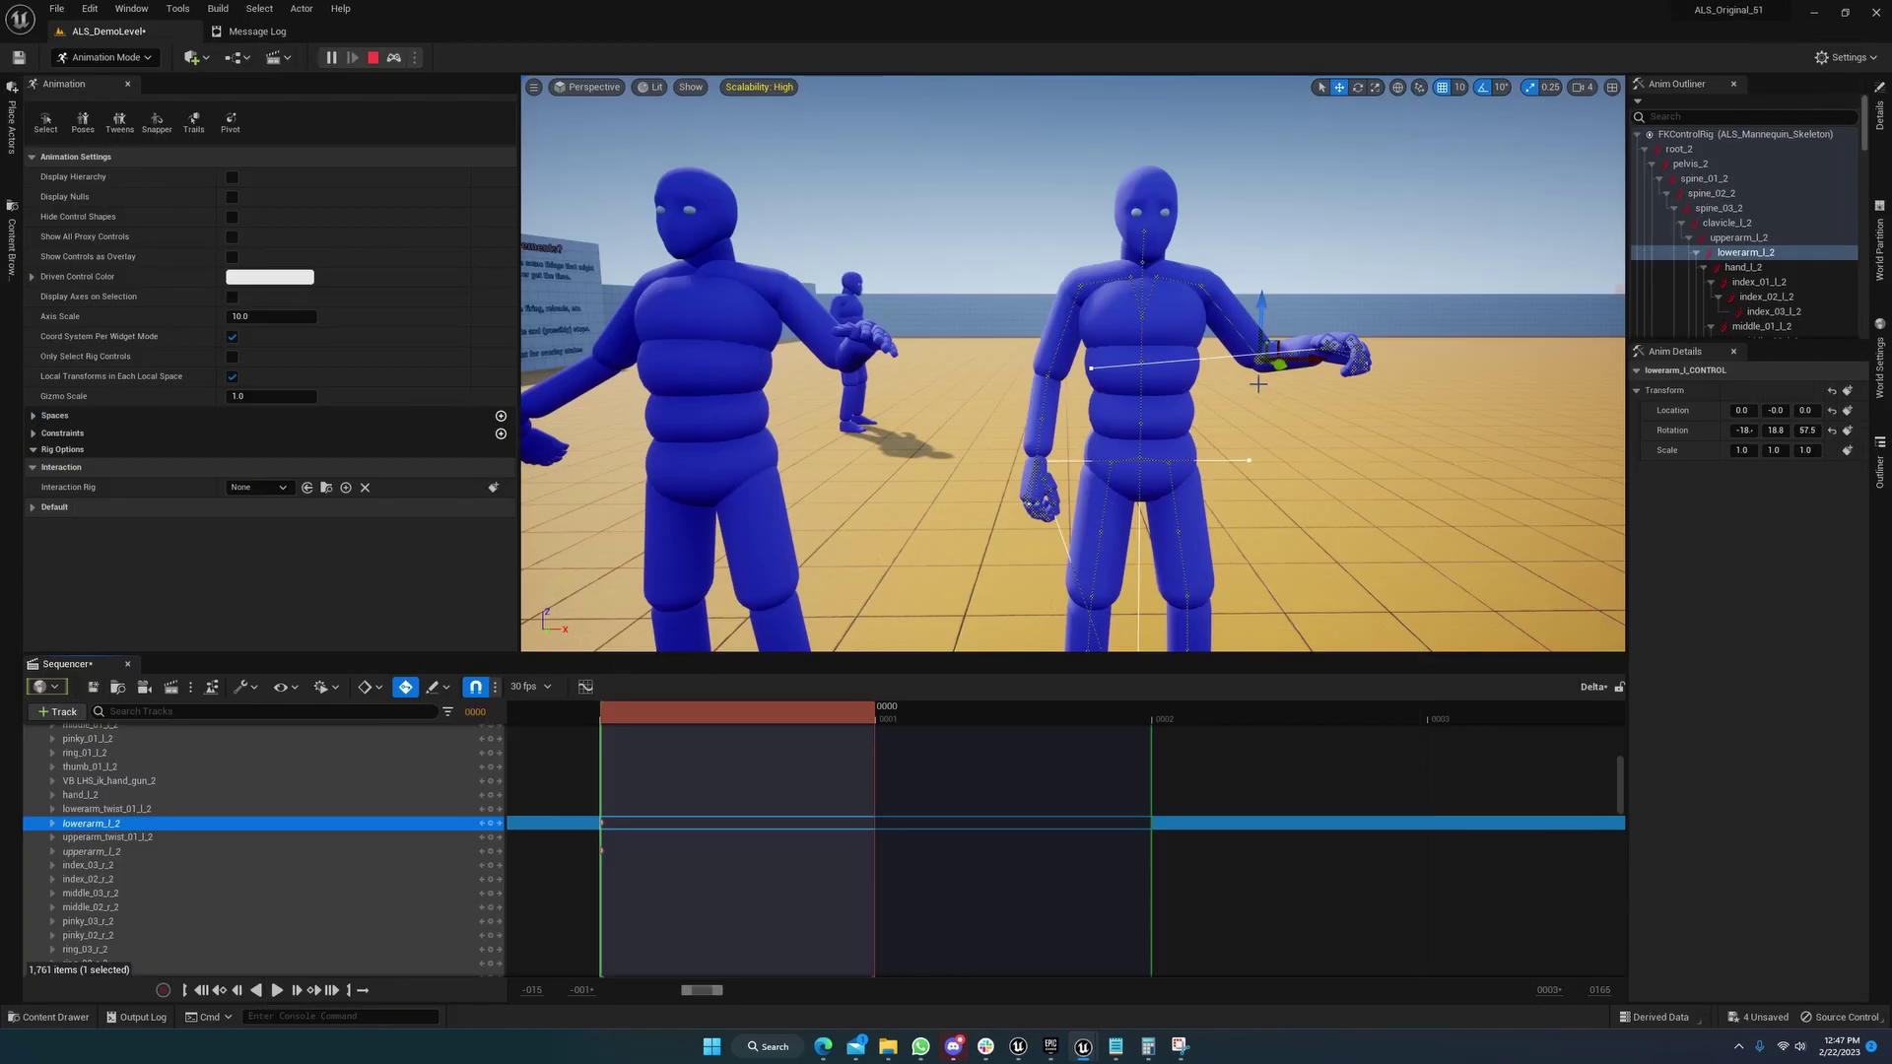
pyautogui.moveTo(1112, 1050)
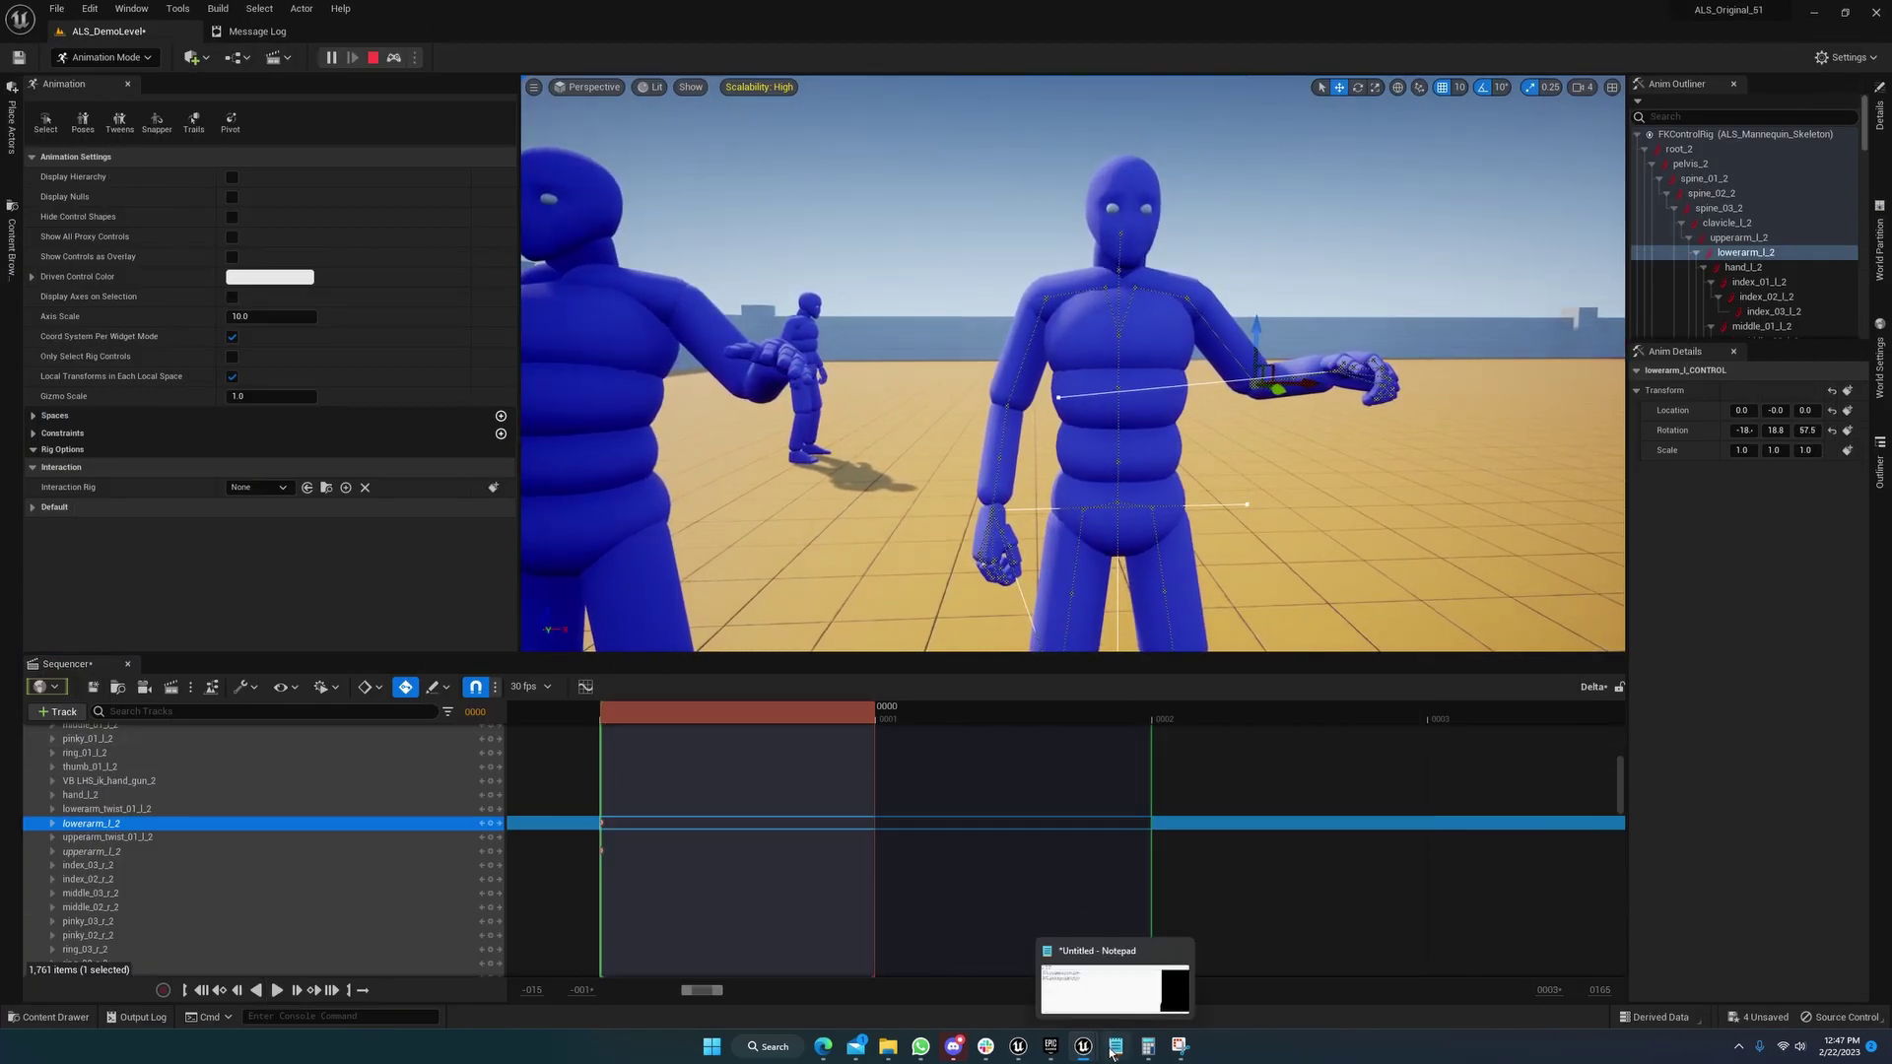
pyautogui.moveTo(1112, 413); pyautogui.dragTo(1025, 394, button='right')
pyautogui.moveTo(1119, 1047)
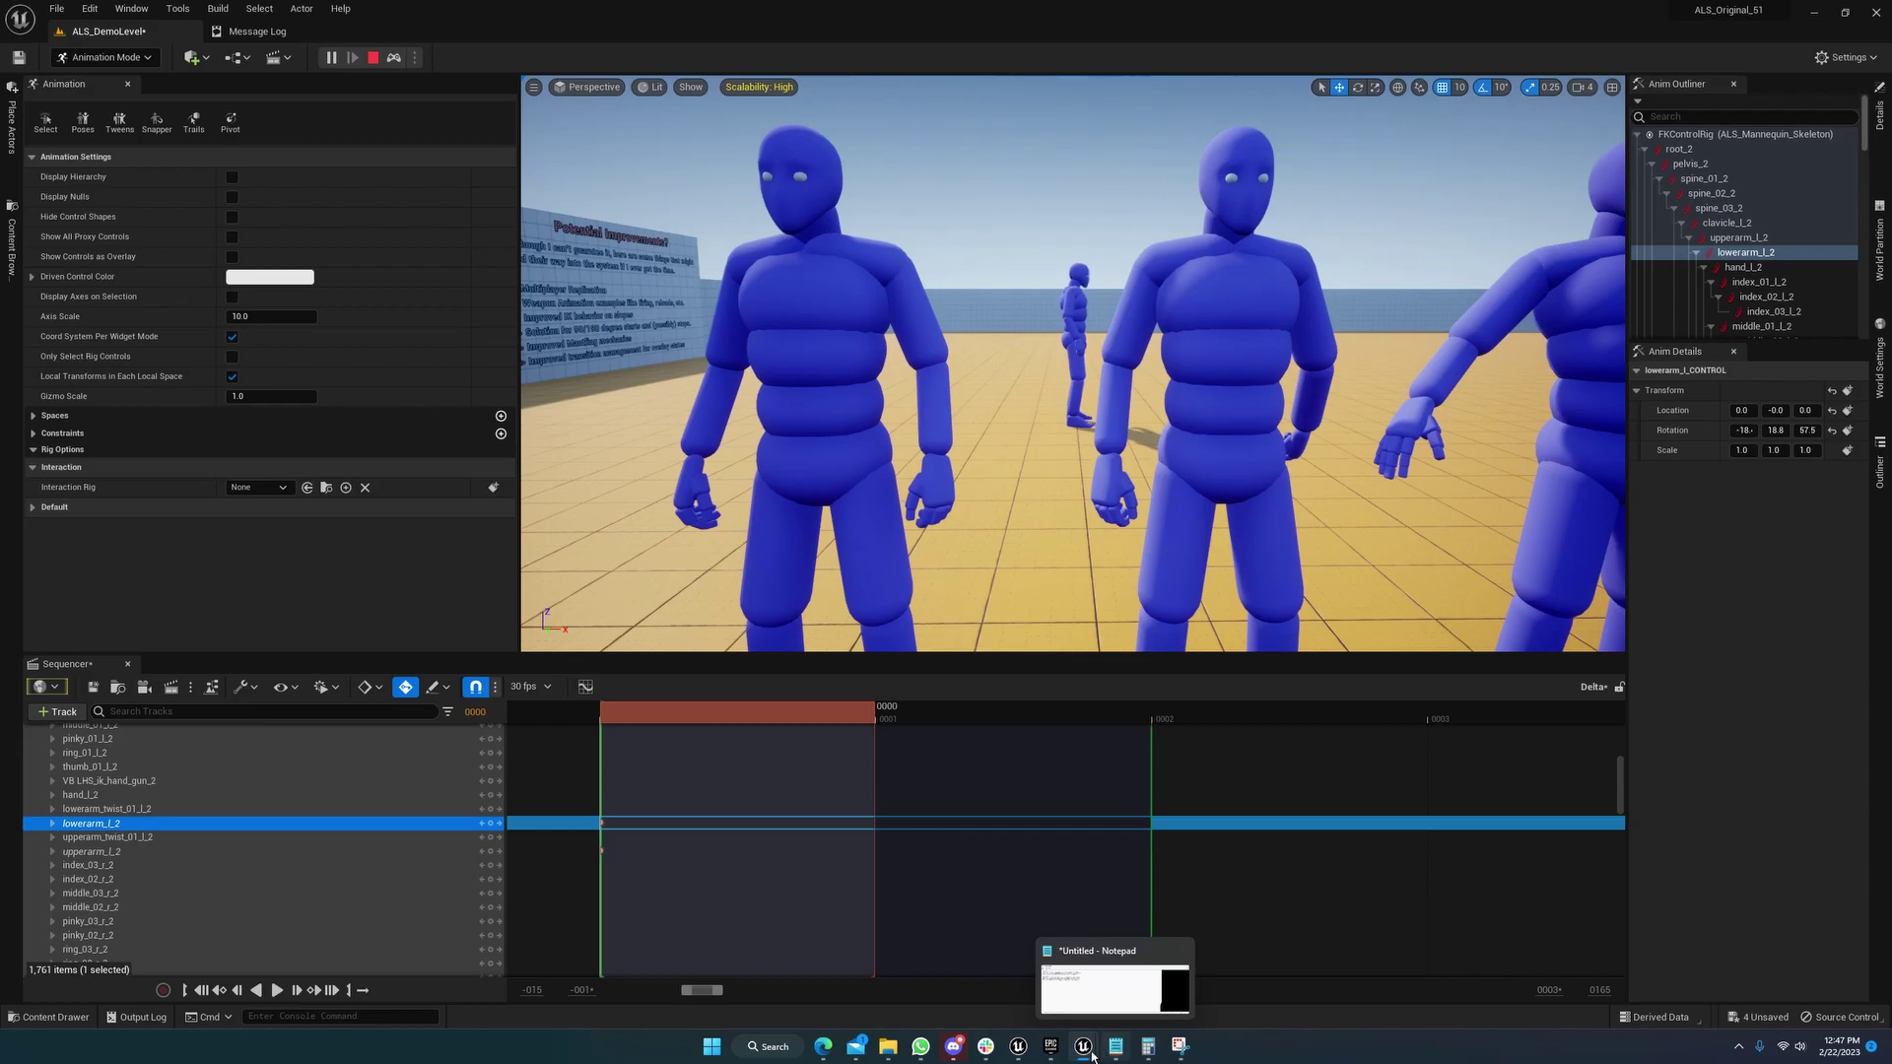
# Switch to the ALS_N_Pose_L-60 animation in the animation editor and view its left arm from the front
pyautogui.click(1143, 970)
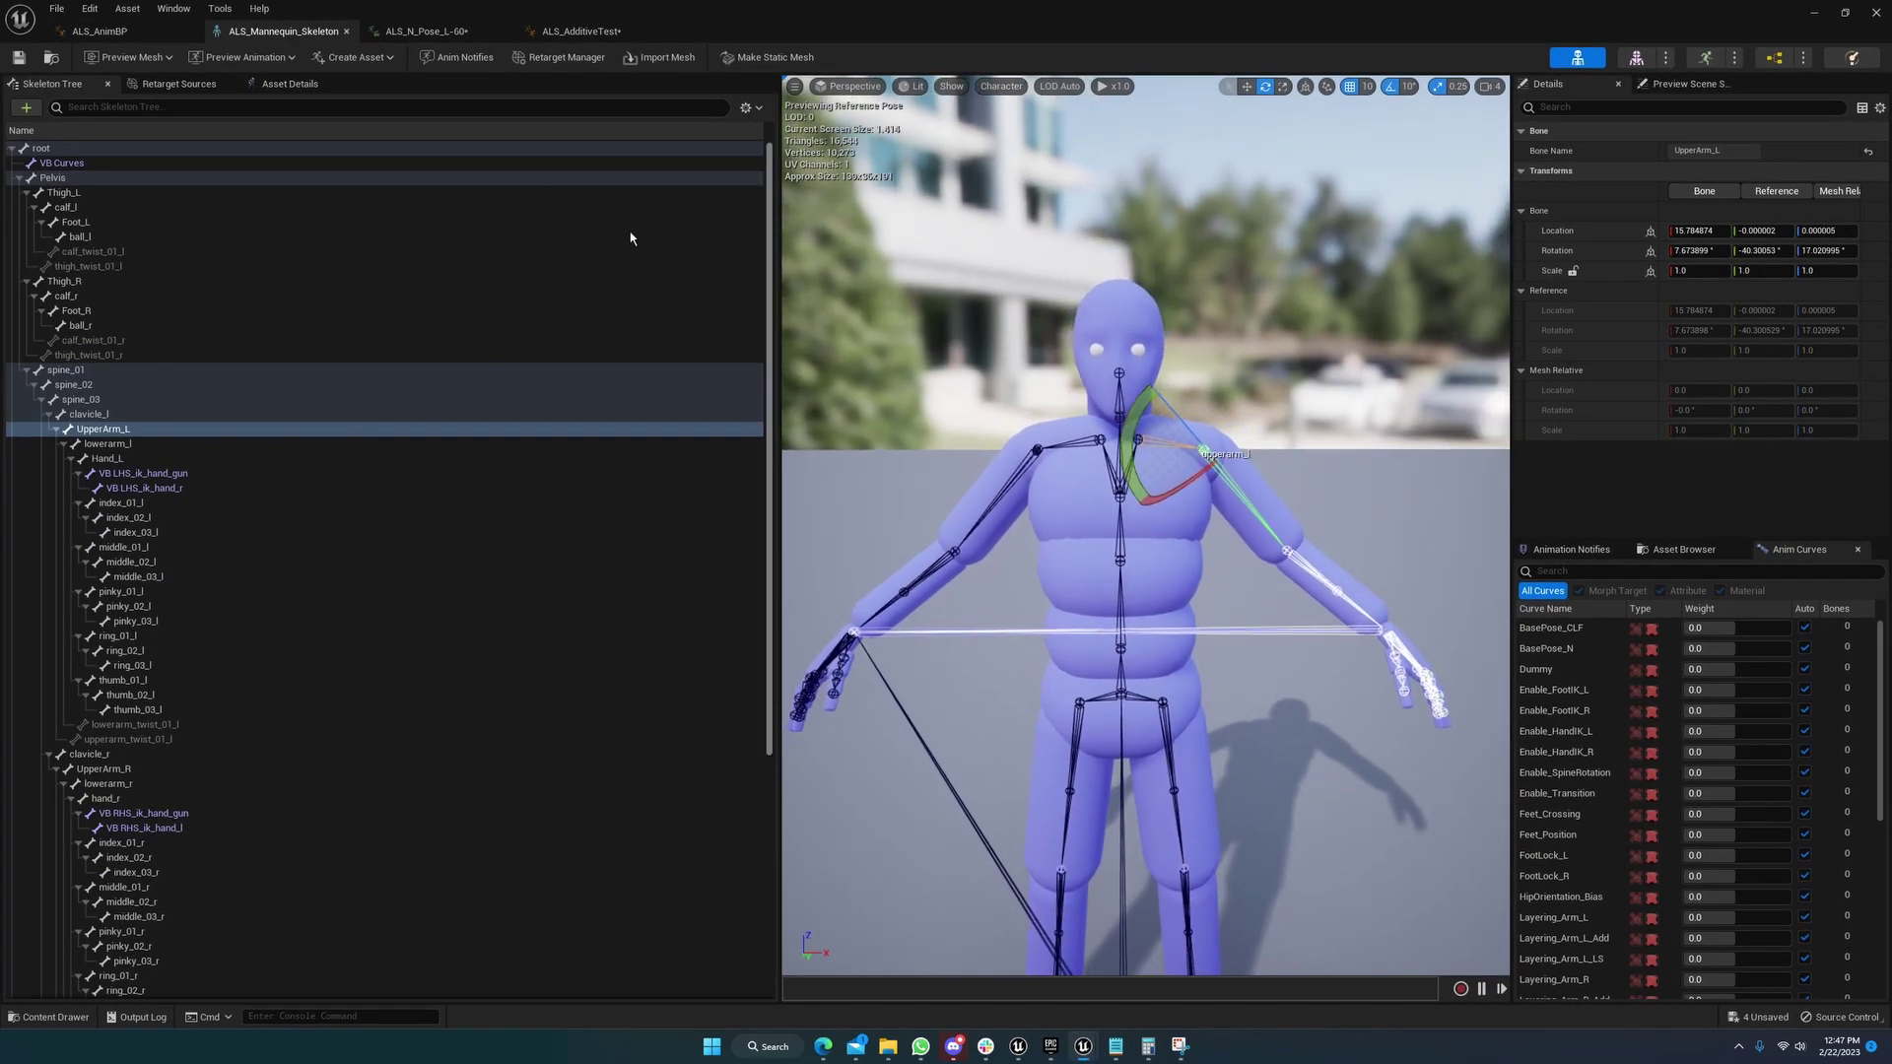
pyautogui.click(424, 30)
pyautogui.keyDown('alt'); pyautogui.moveTo(900, 394); pyautogui.dragTo(1084, 394); pyautogui.keyUp('alt')
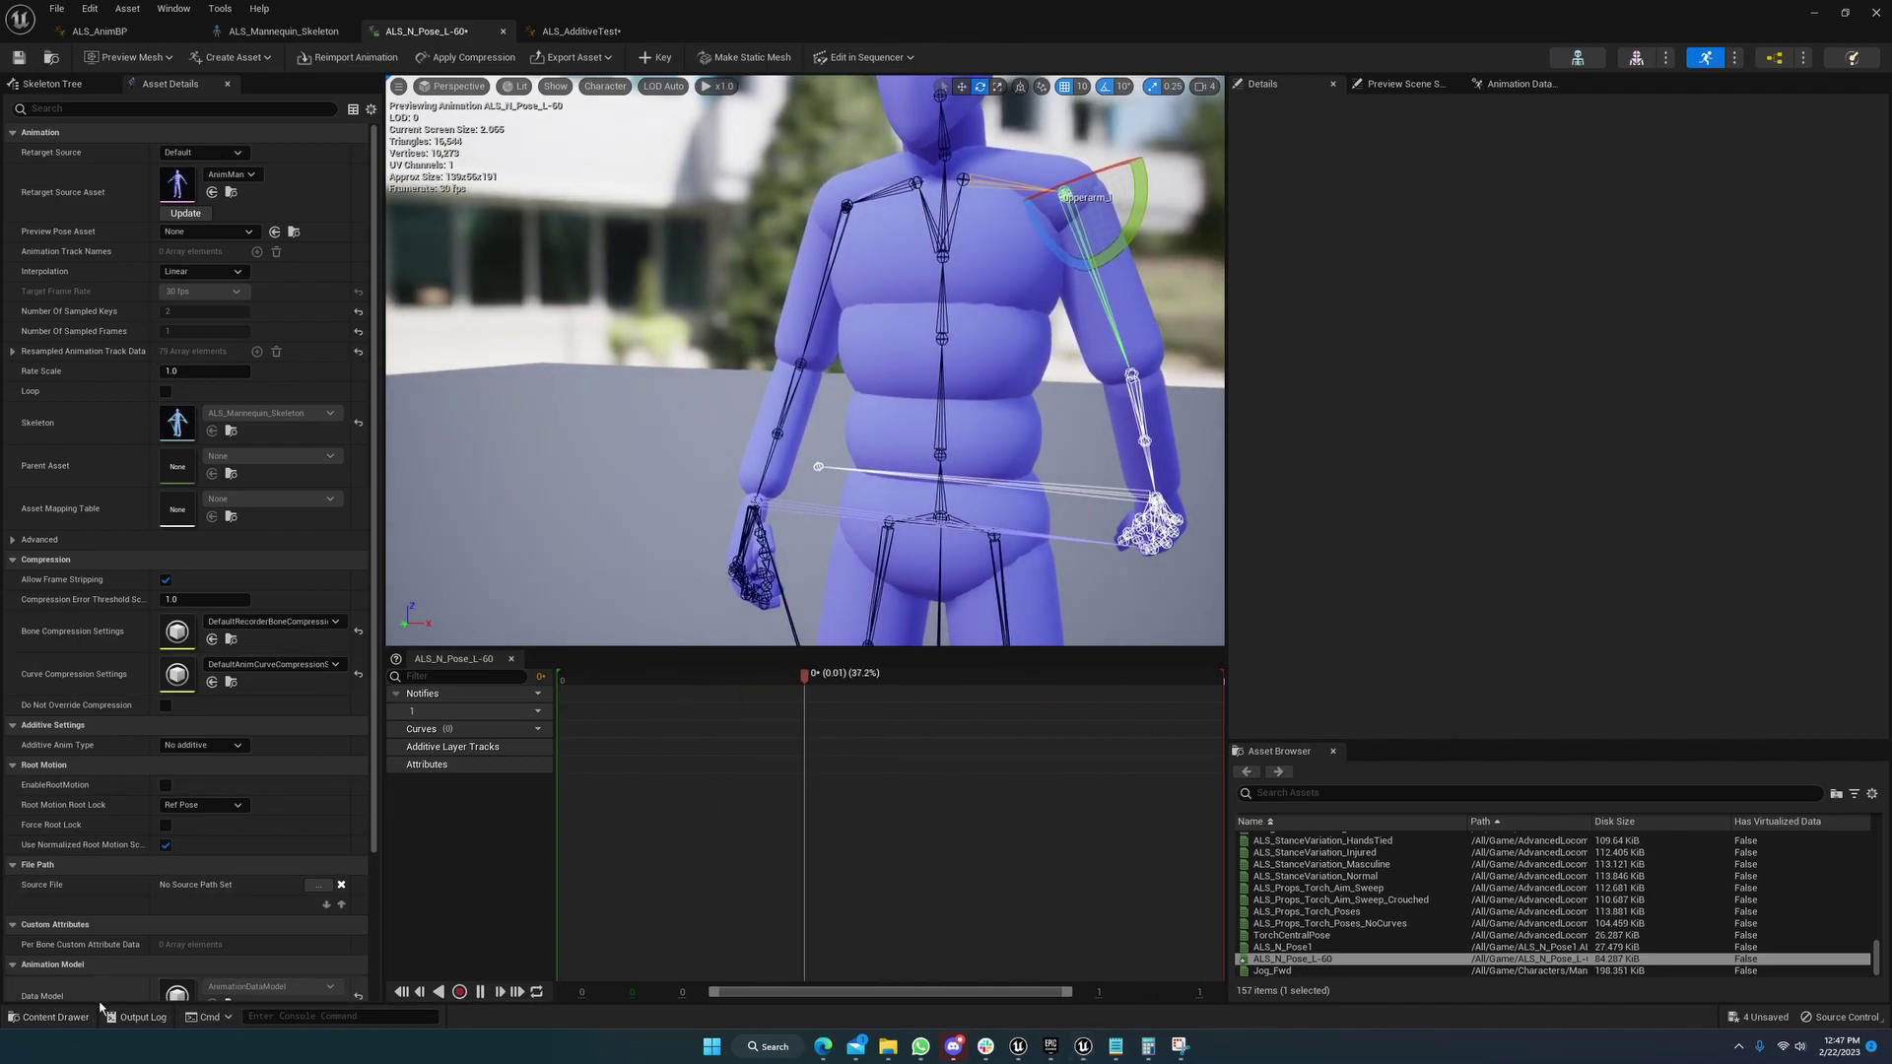
# Open the ALS_N_Pose1 animation sequence from the Content folder and view its pose
pyautogui.click(54, 1016)
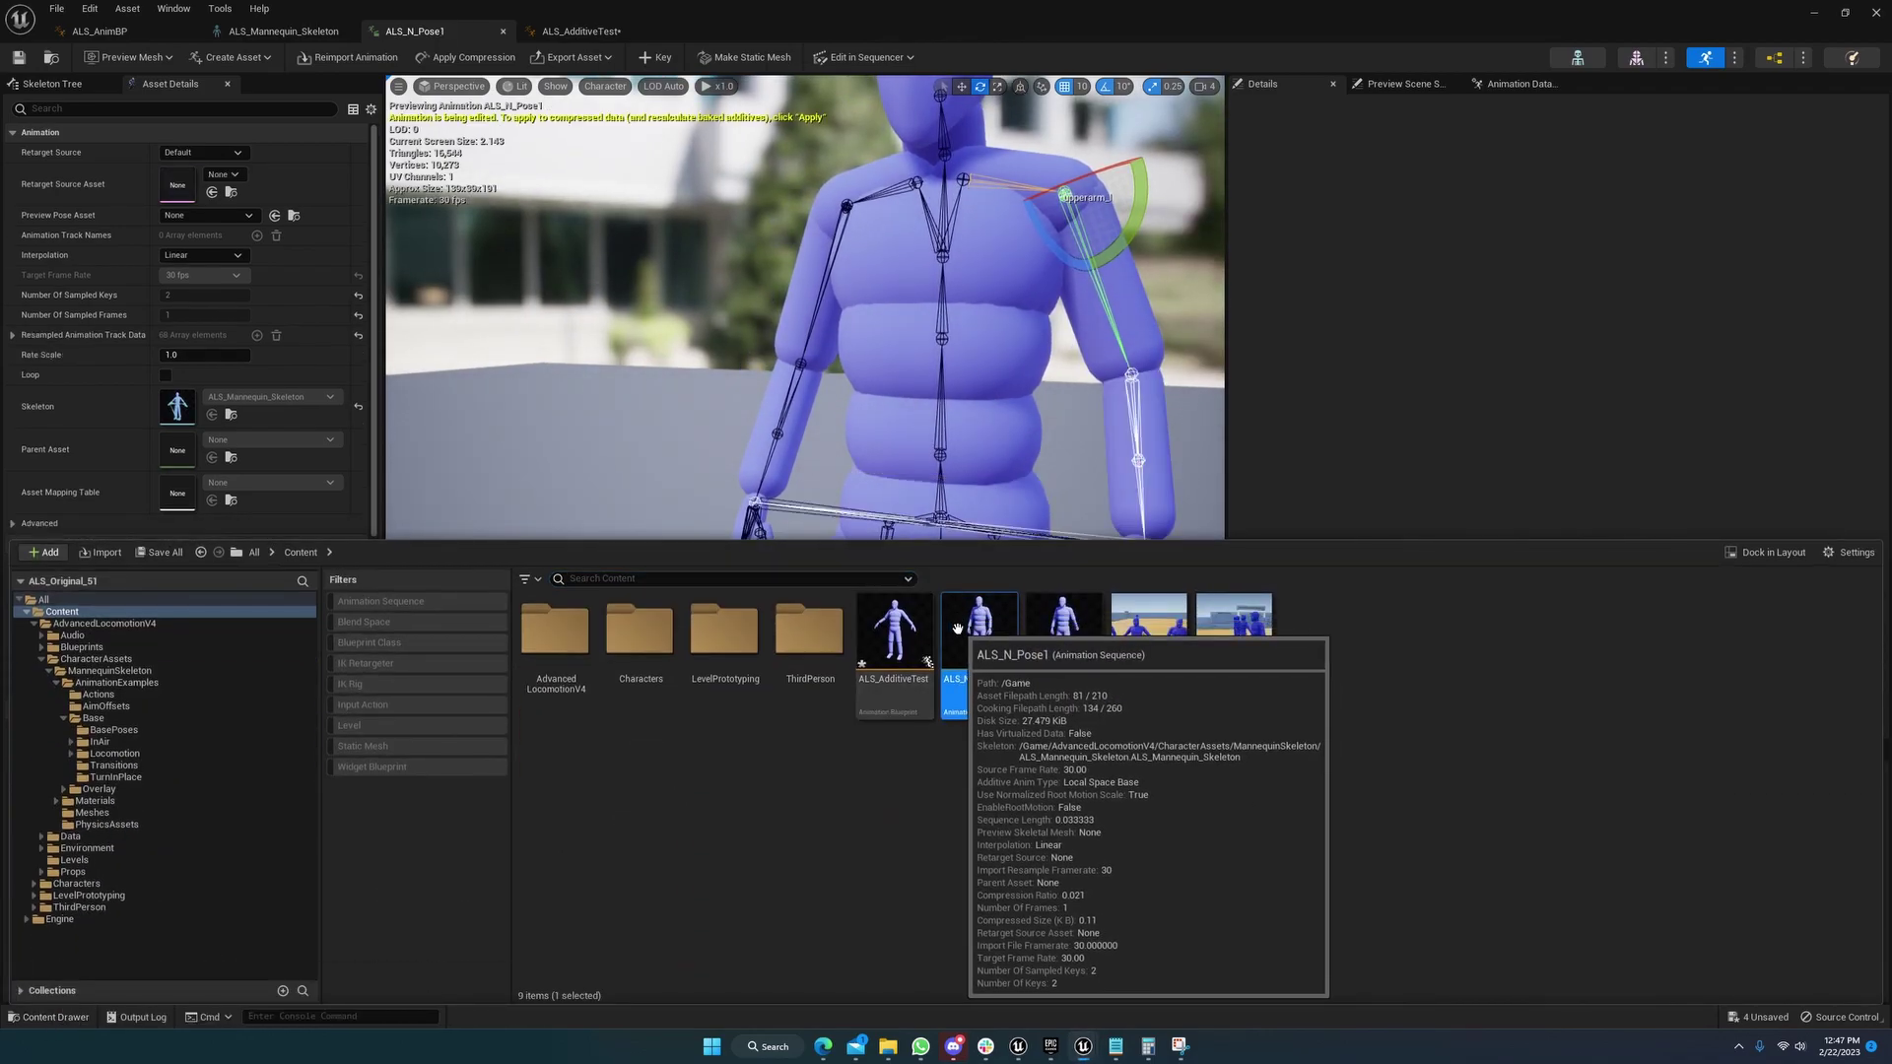
pyautogui.doubleClick(957, 629)
pyautogui.moveTo(995, 369); pyautogui.dragTo(983, 396, button='right')
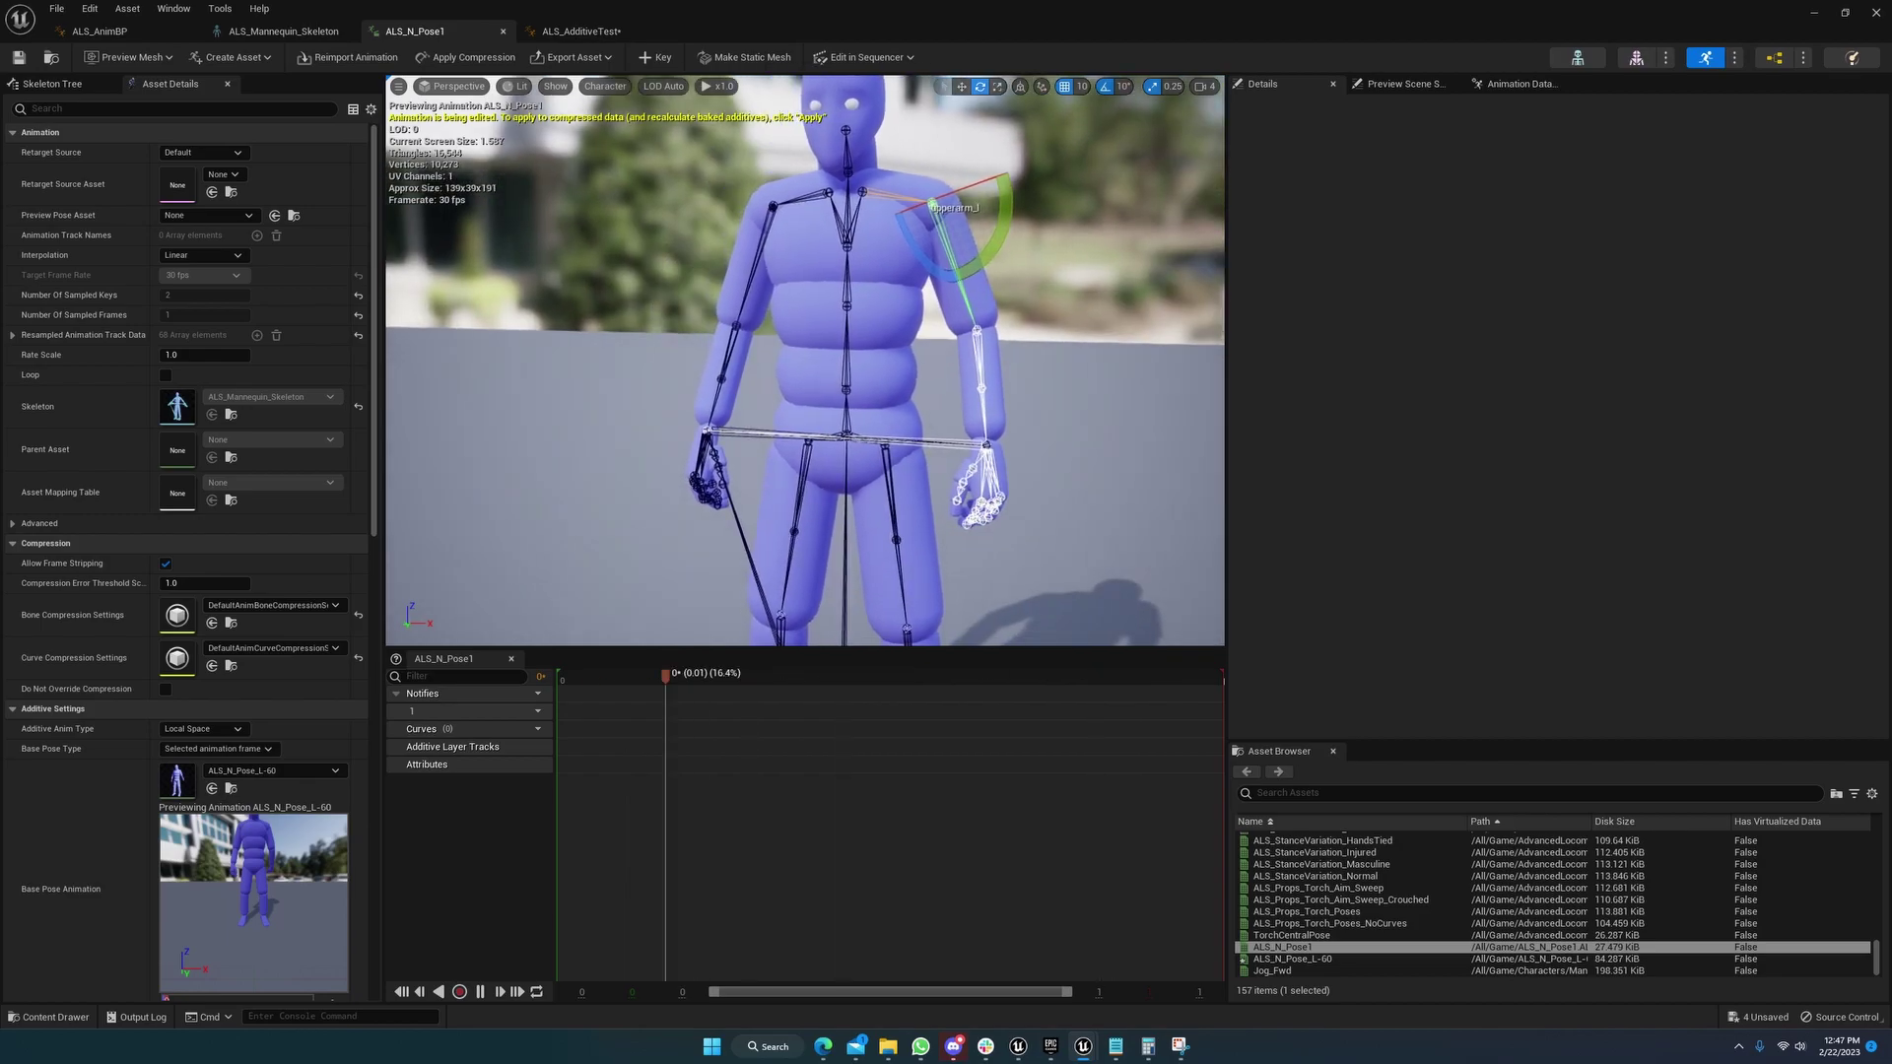
# Select the lowerarm_l bone in ALS_N_Pose1 and compare its rotation with the LowerArm additive line in the Notepad notes
pyautogui.moveTo(985, 316); pyautogui.dragTo(972, 340, button='right')
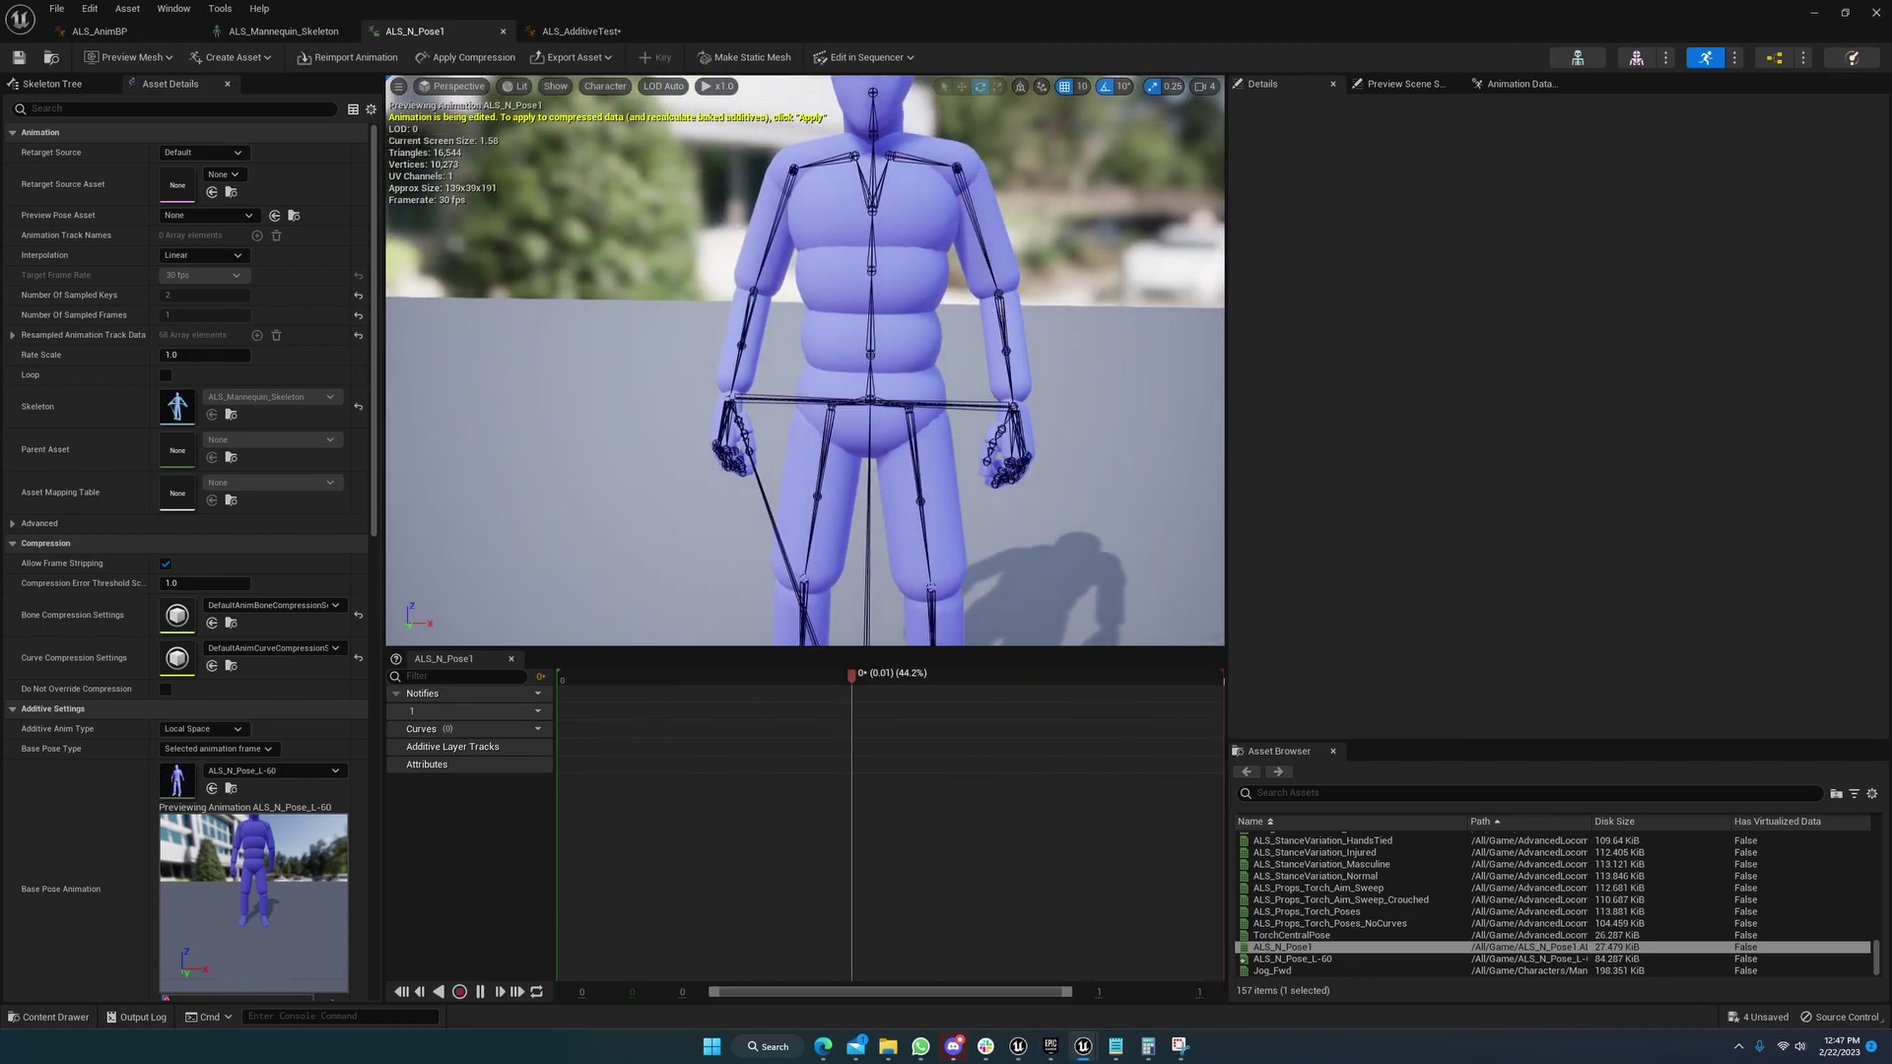
pyautogui.click(1003, 313)
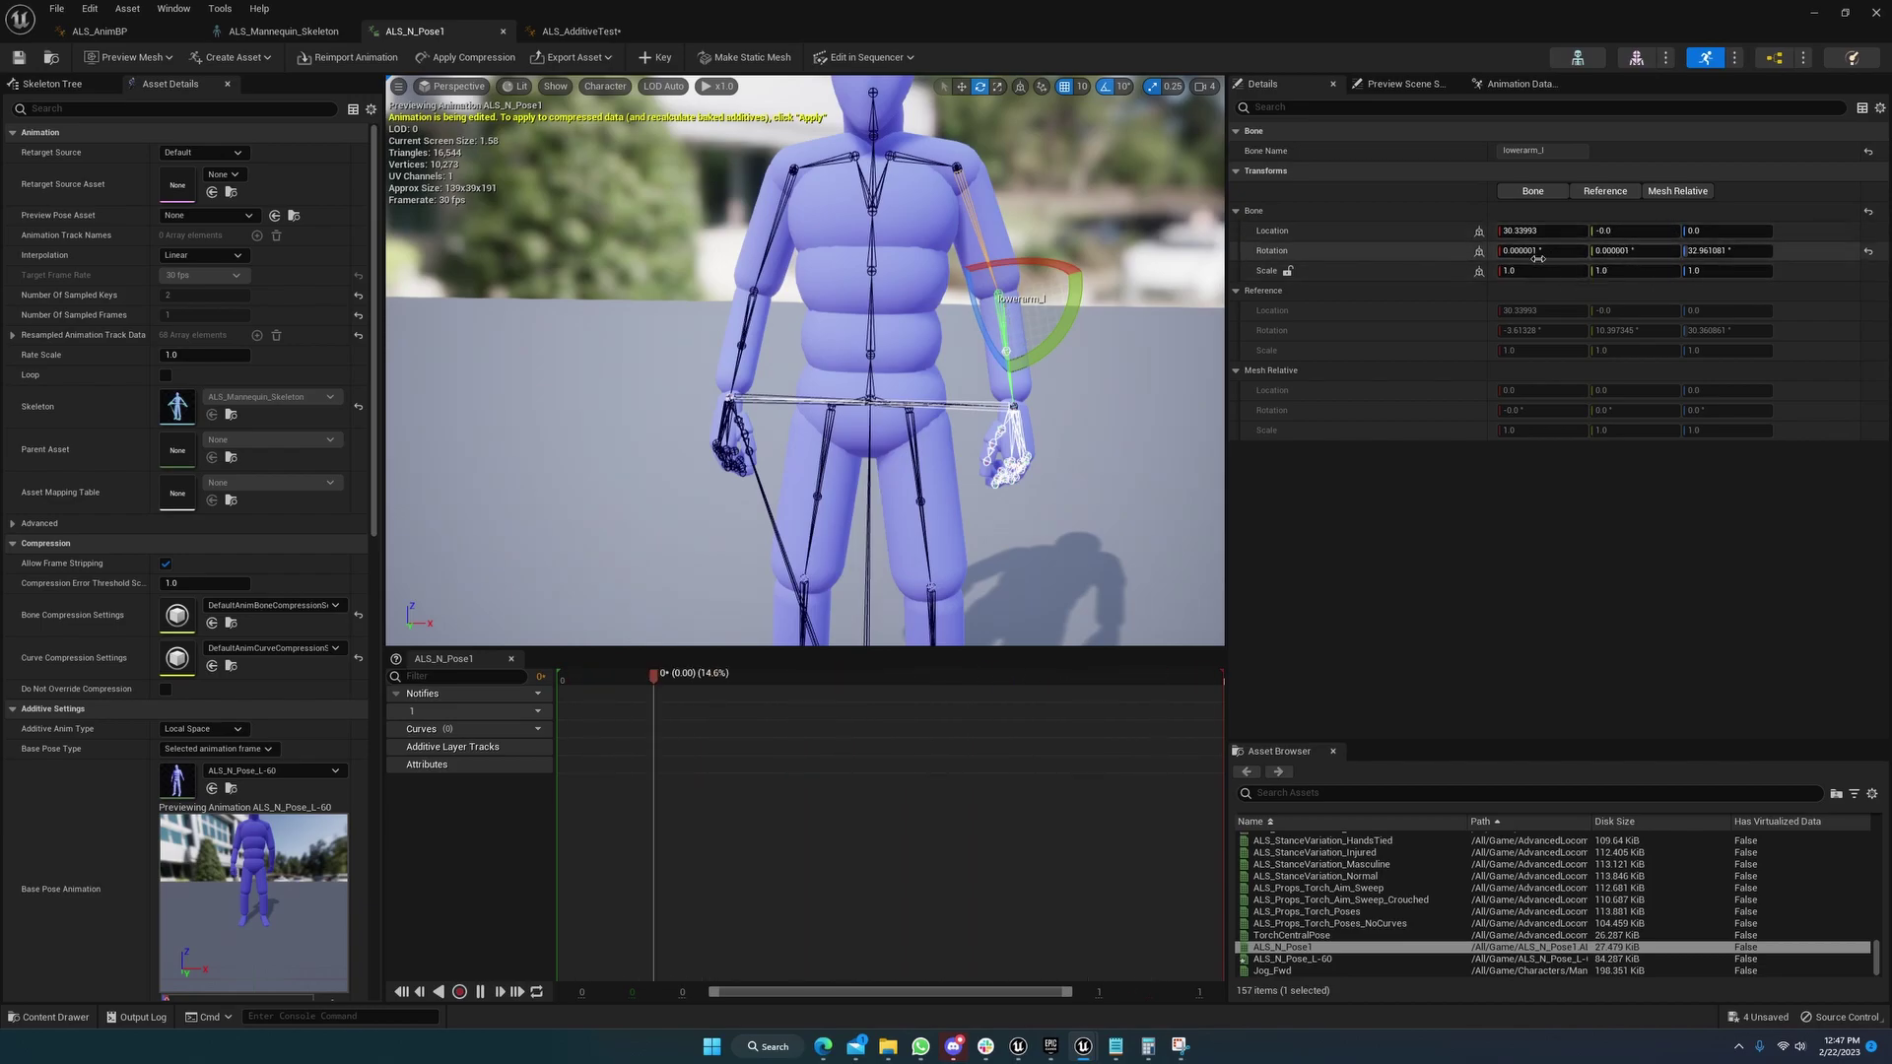
pyautogui.click(1116, 1050)
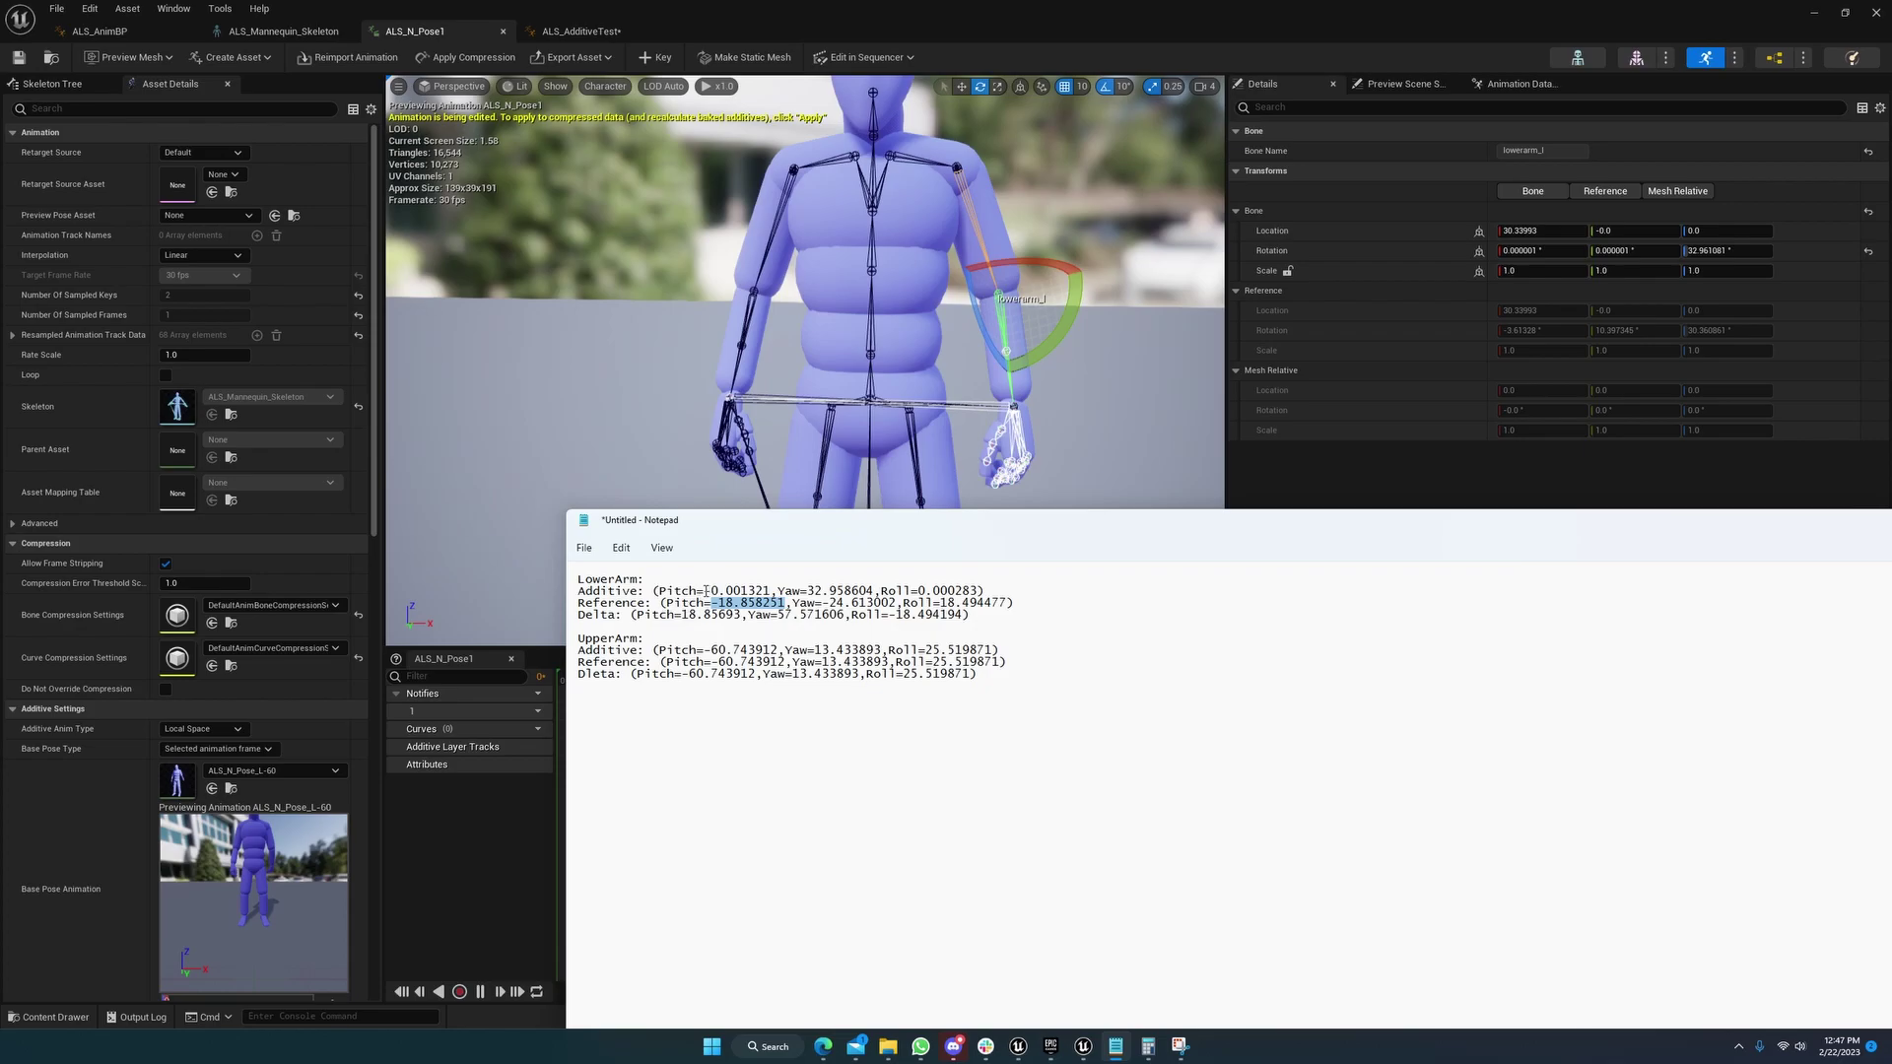
pyautogui.moveTo(704, 589); pyautogui.dragTo(858, 590)
pyautogui.rightClick(1429, 253)
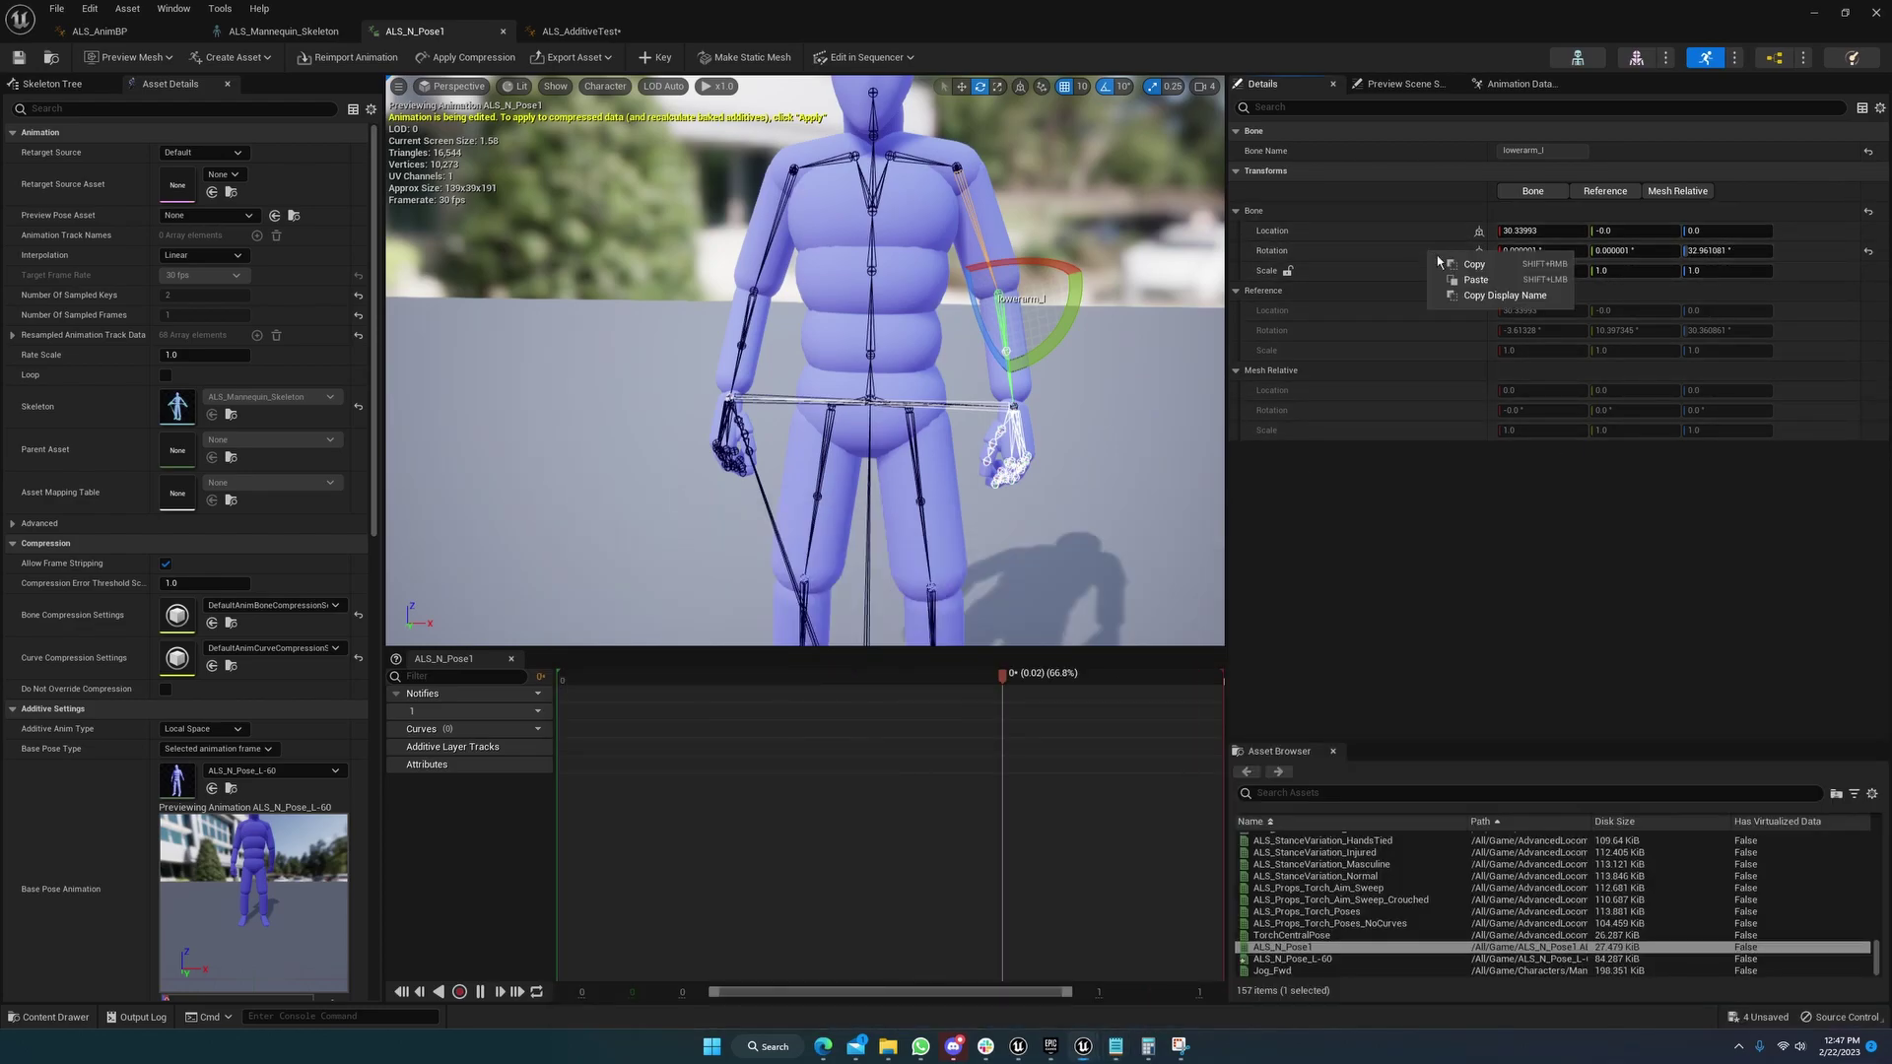
# Return to the Notepad notes and highlight the pitch value on the LowerArm additive line
pyautogui.click(1116, 1048)
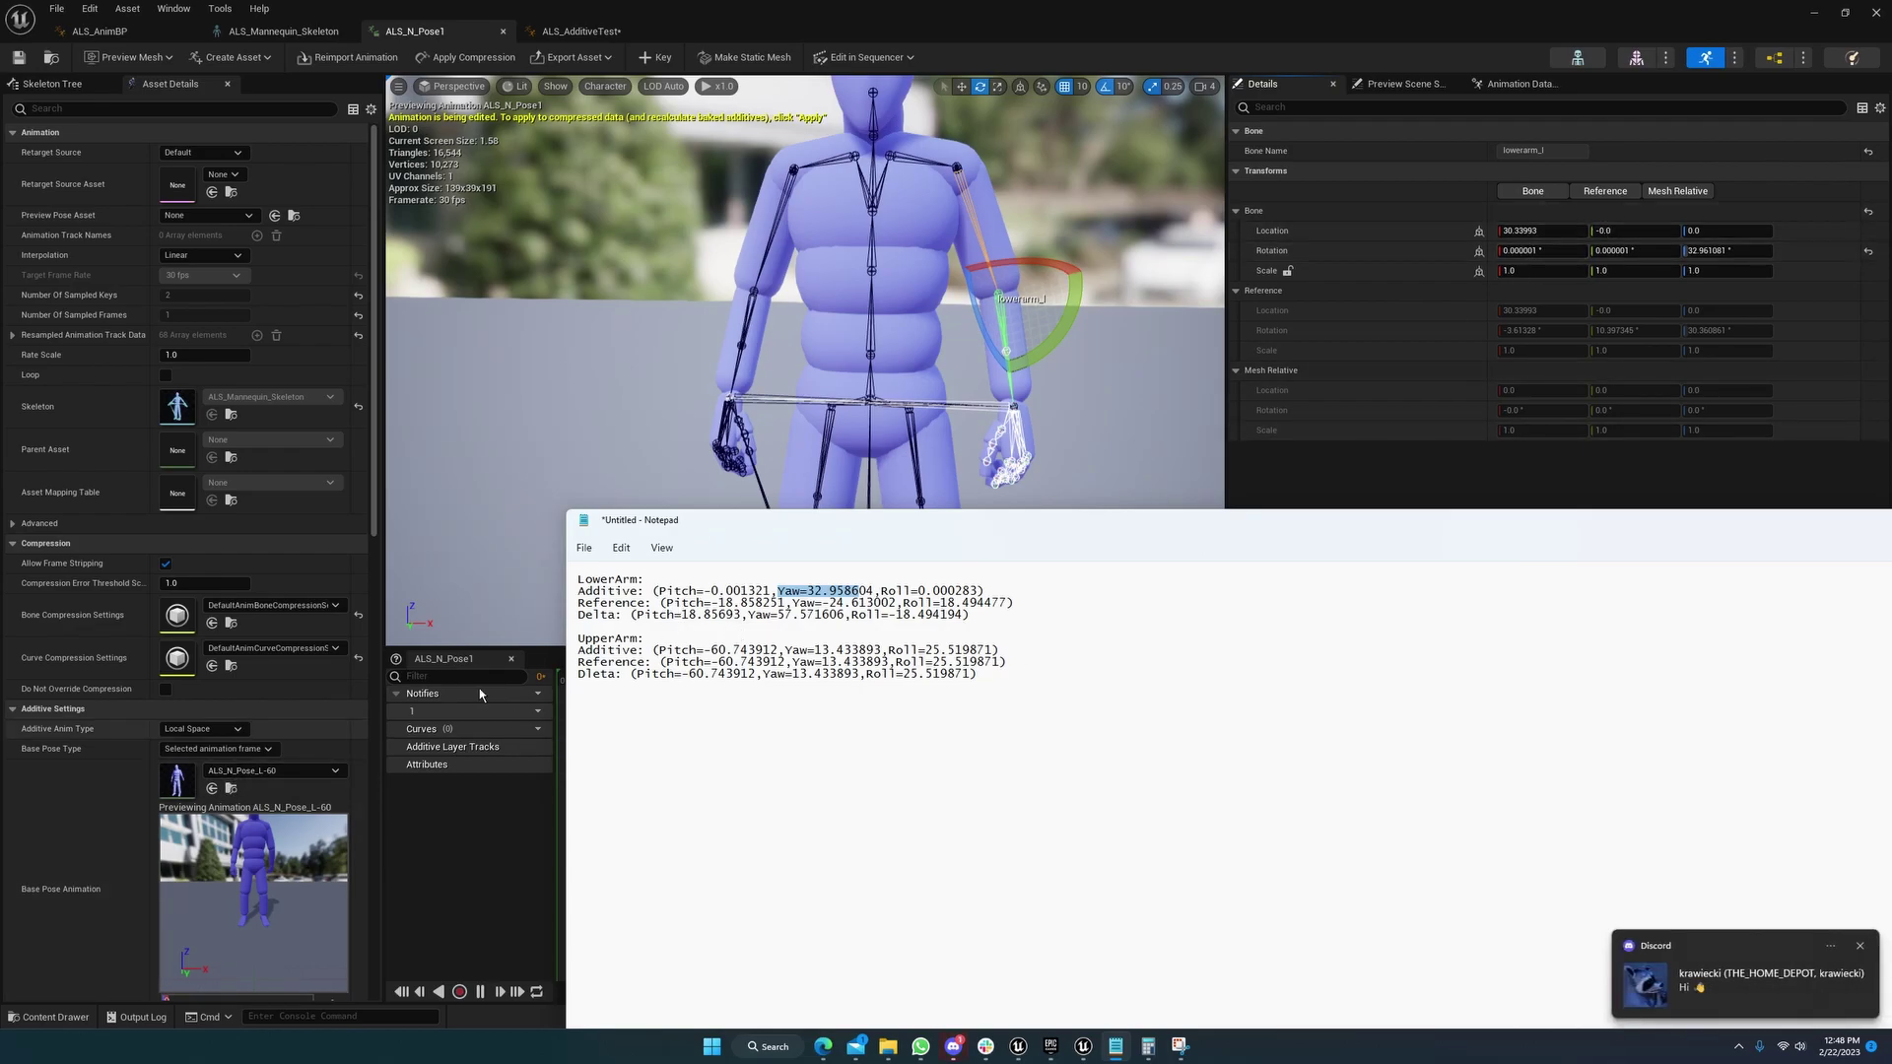
pyautogui.click(734, 591)
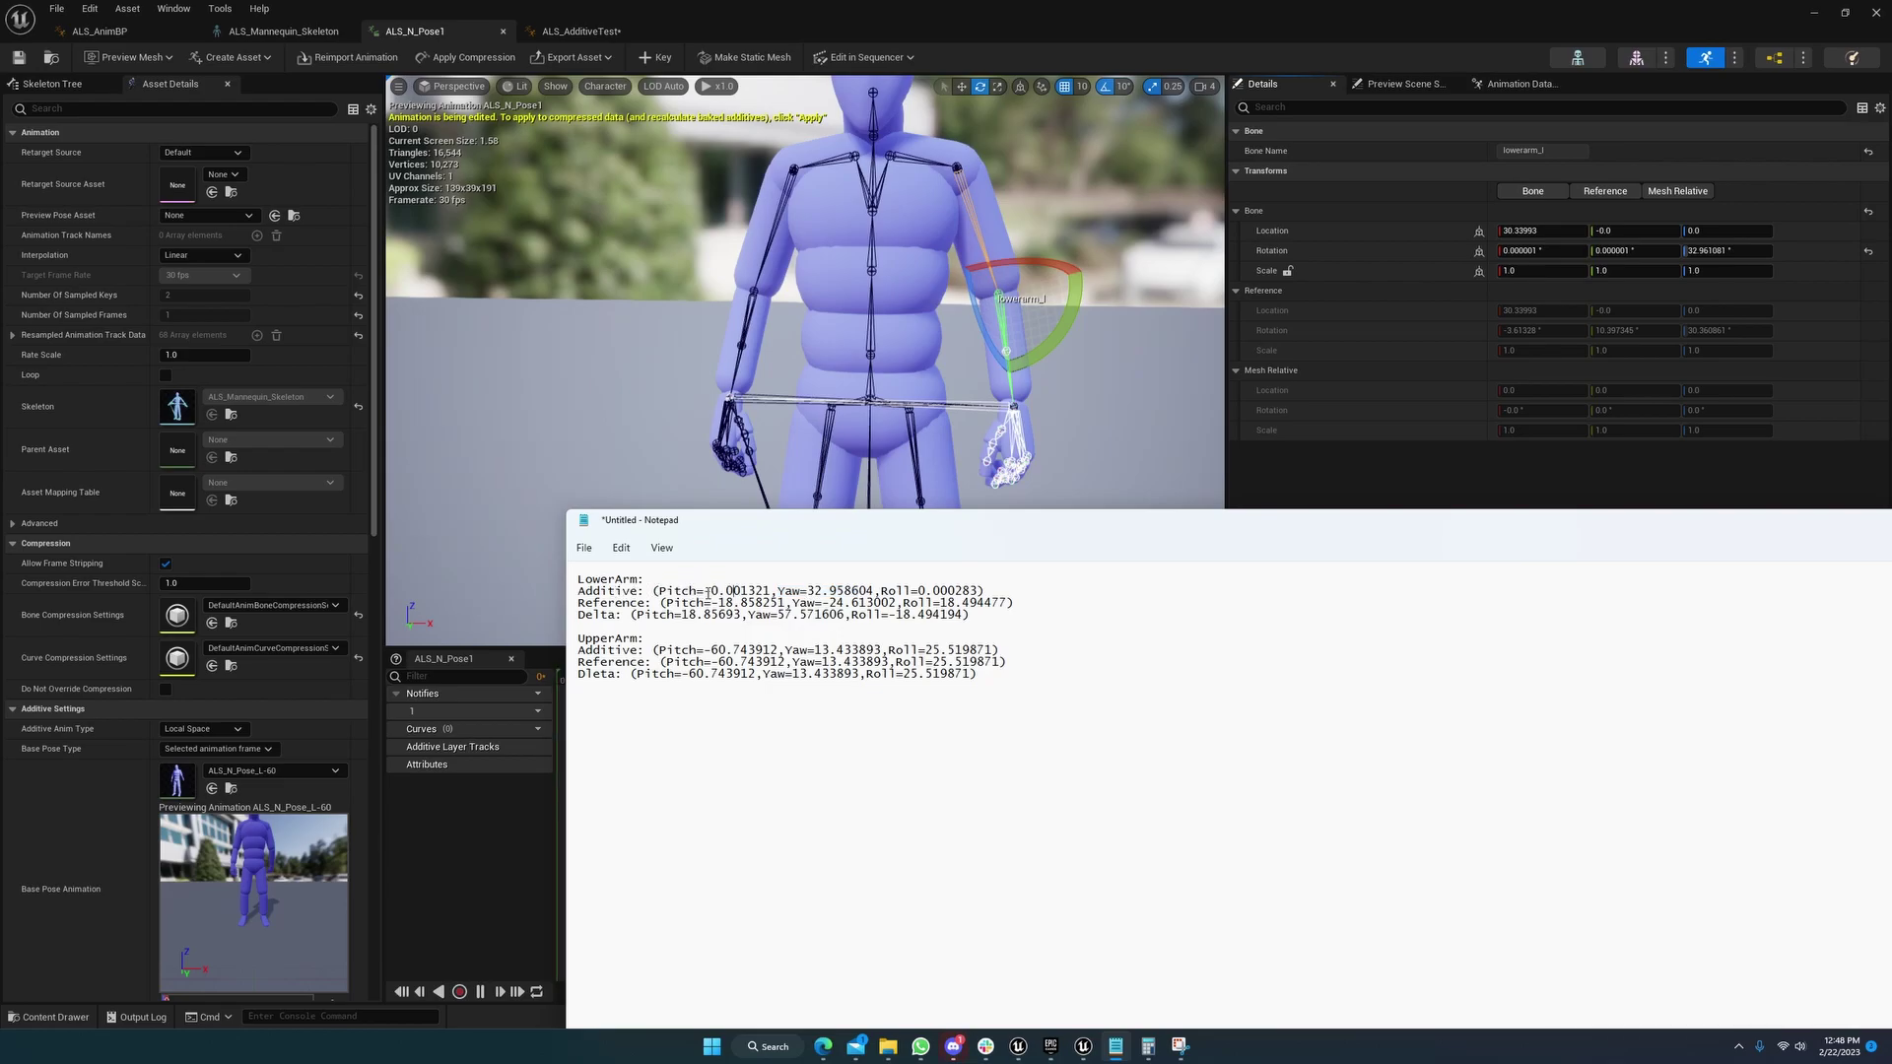
pyautogui.moveTo(703, 590); pyautogui.dragTo(767, 589)
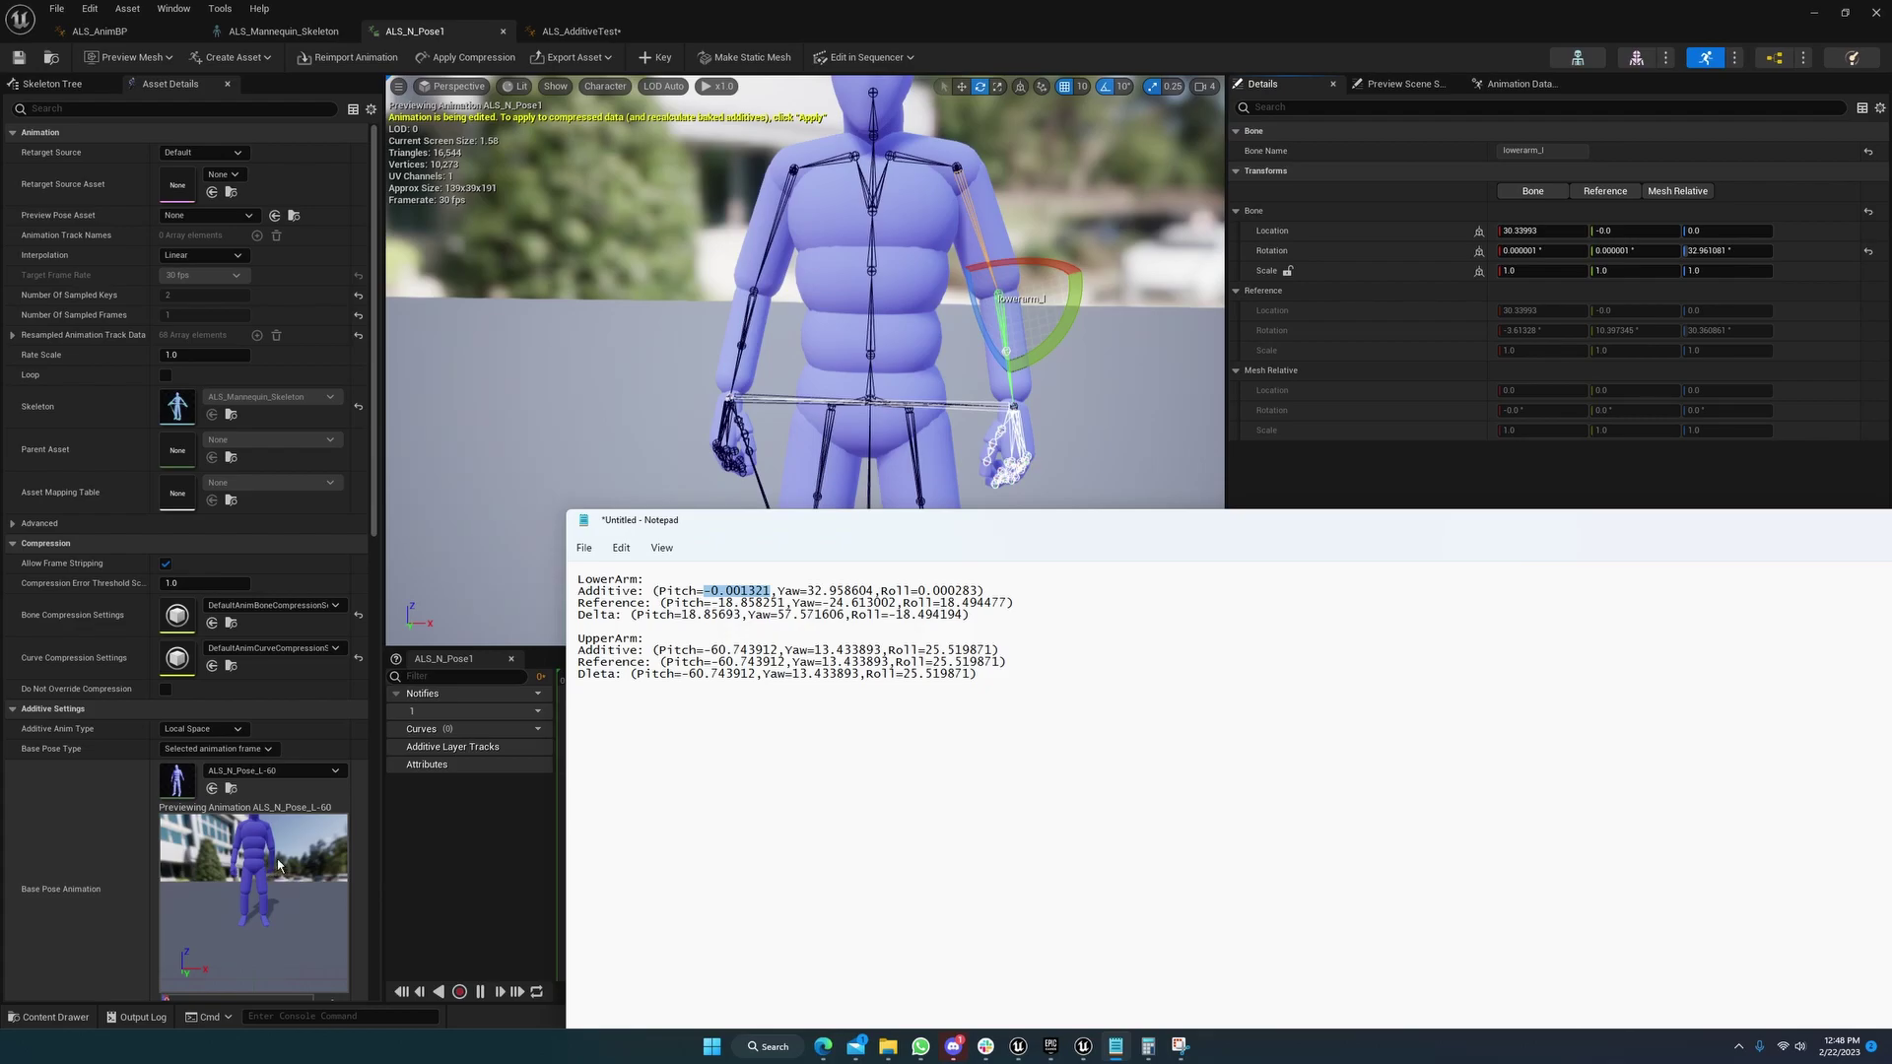
pyautogui.click(708, 591)
pyautogui.moveTo(703, 592); pyautogui.dragTo(768, 590)
# Check the LowerArm additive-minus-reference pitch subtraction in Calculator against the LowerArm delta line in Notepad
pyautogui.hotkey('alt', 'Tab')
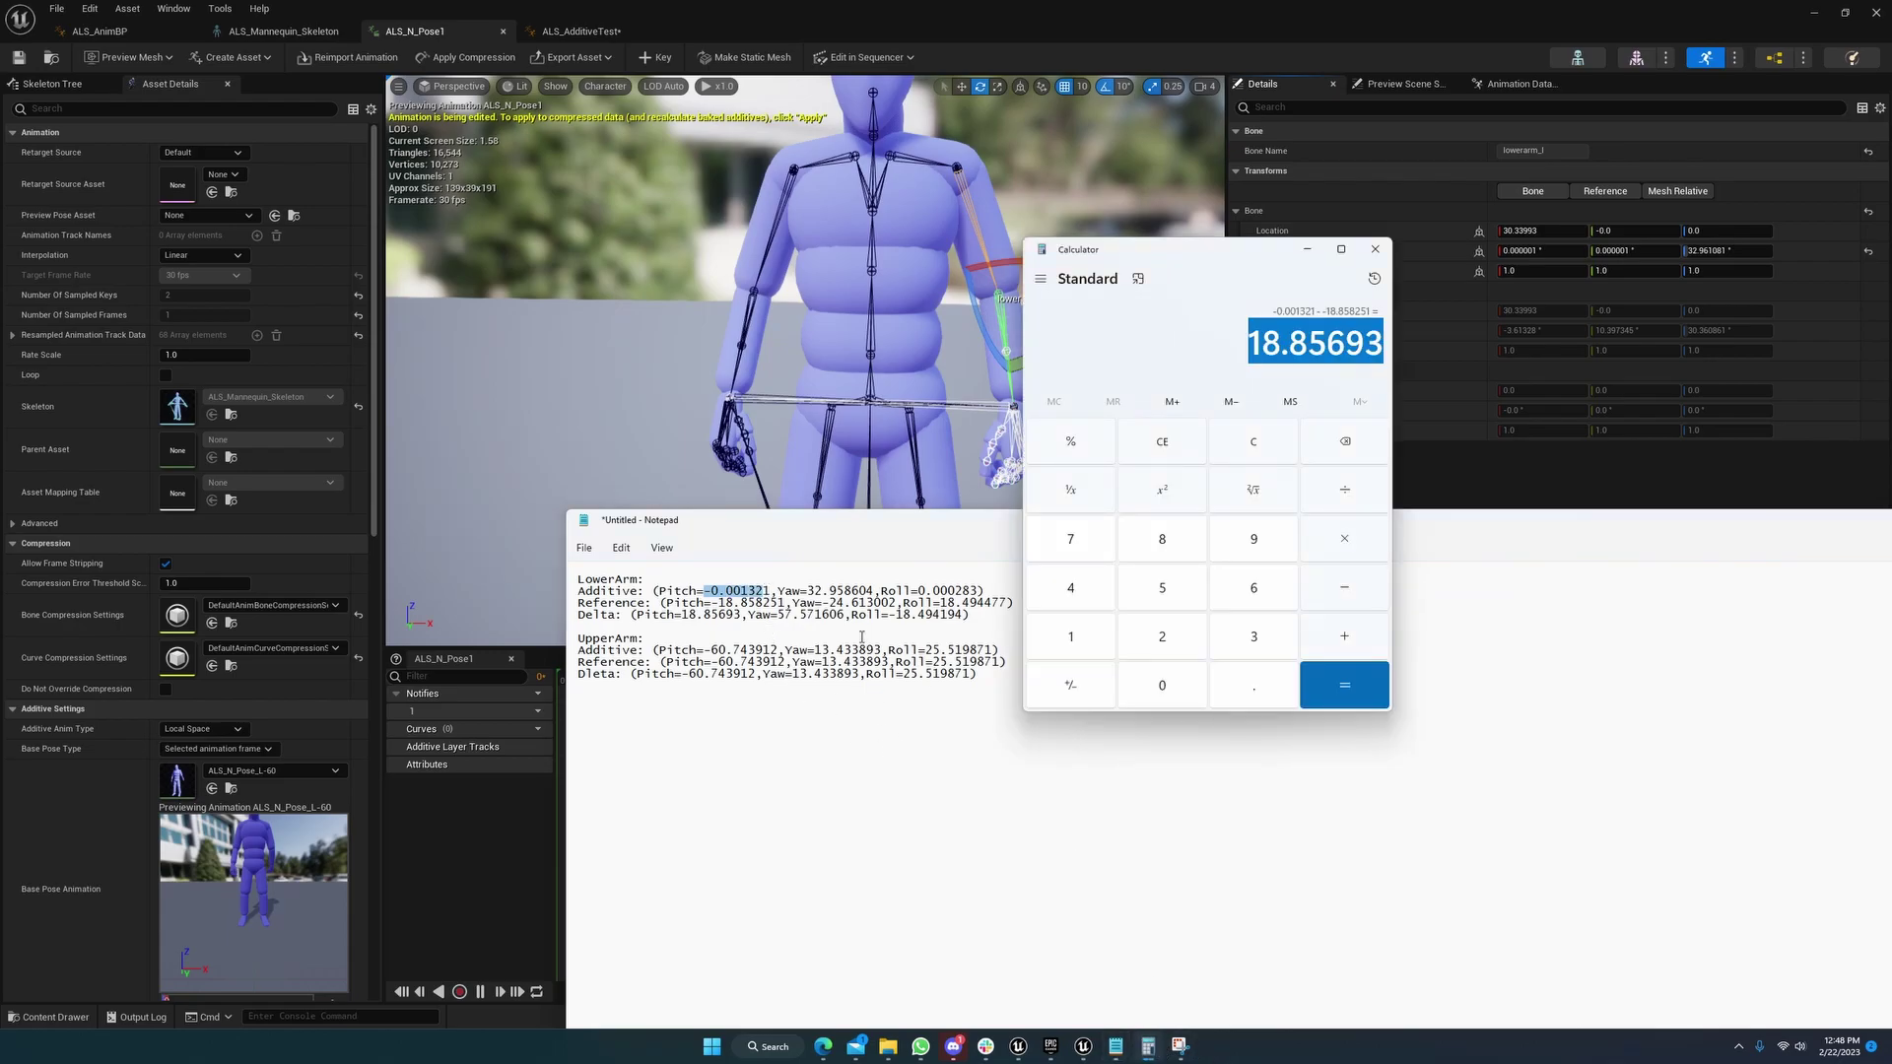
pyautogui.moveTo(769, 590); pyautogui.dragTo(709, 591)
pyautogui.click(1237, 372)
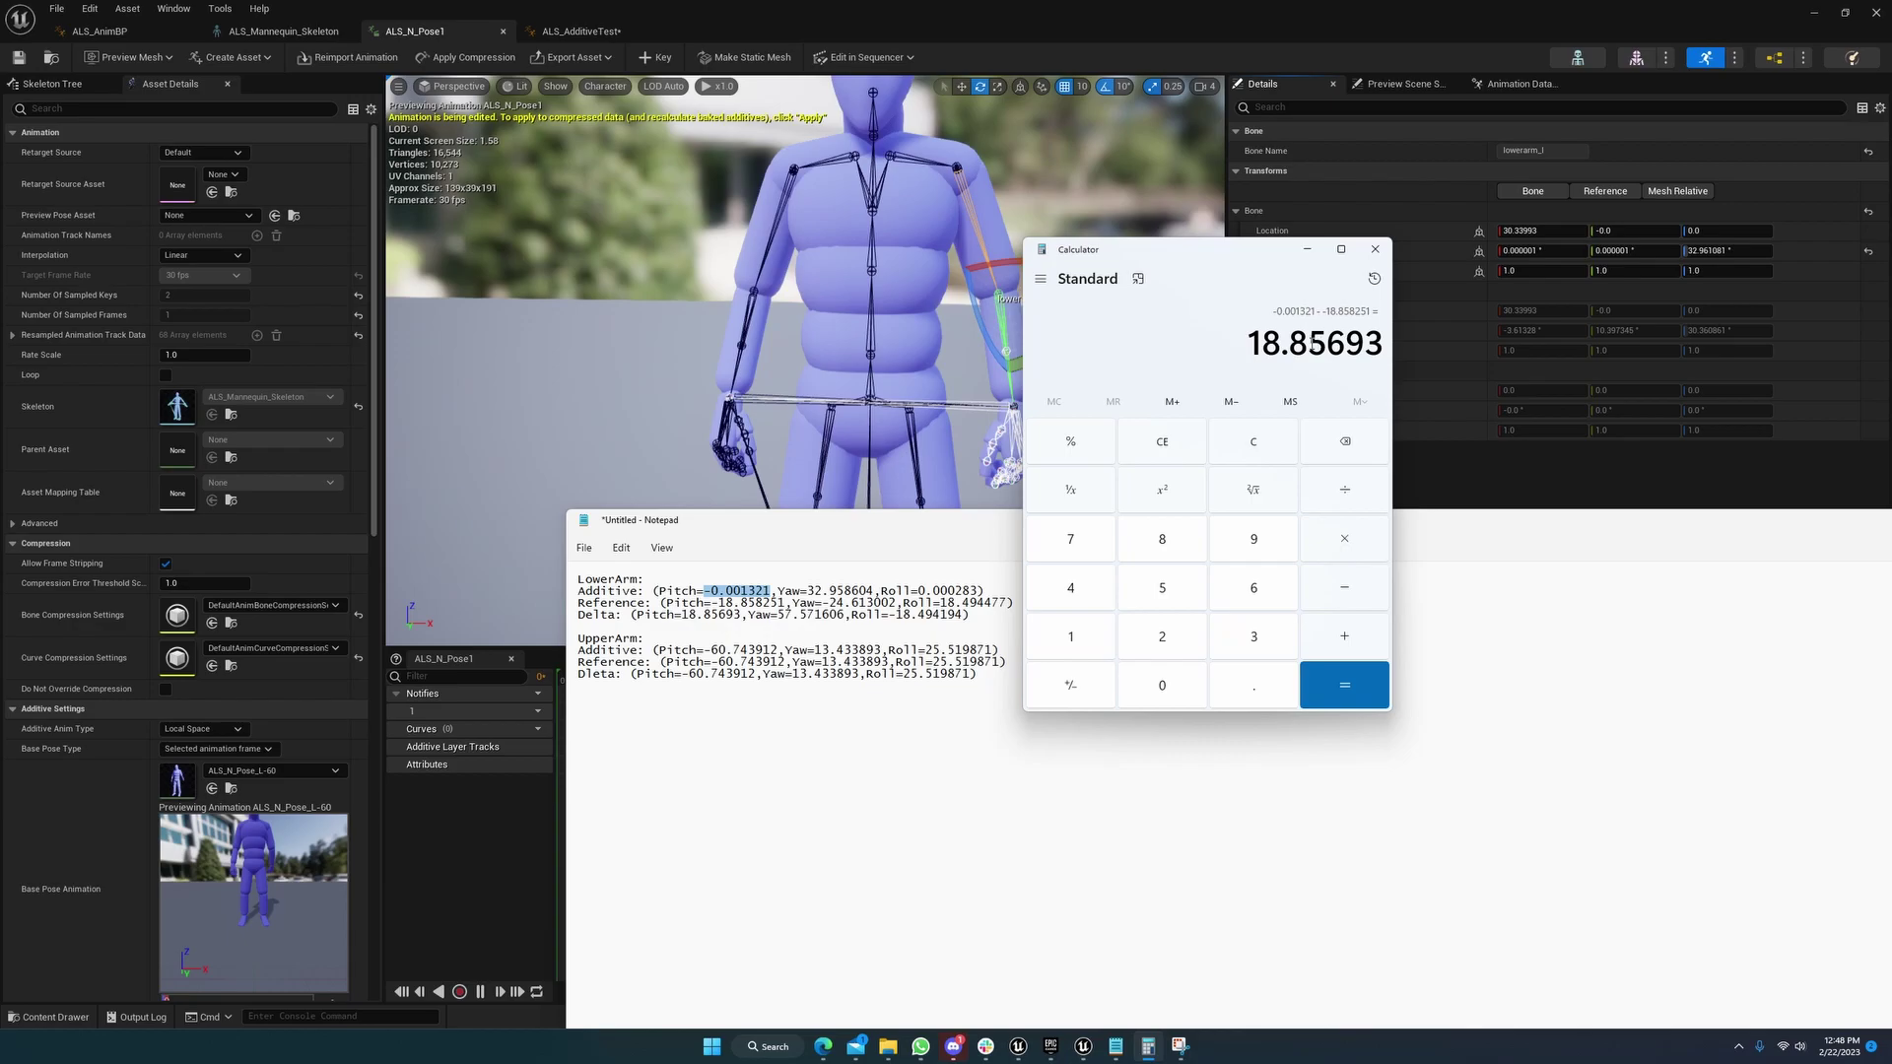
pyautogui.click(704, 615)
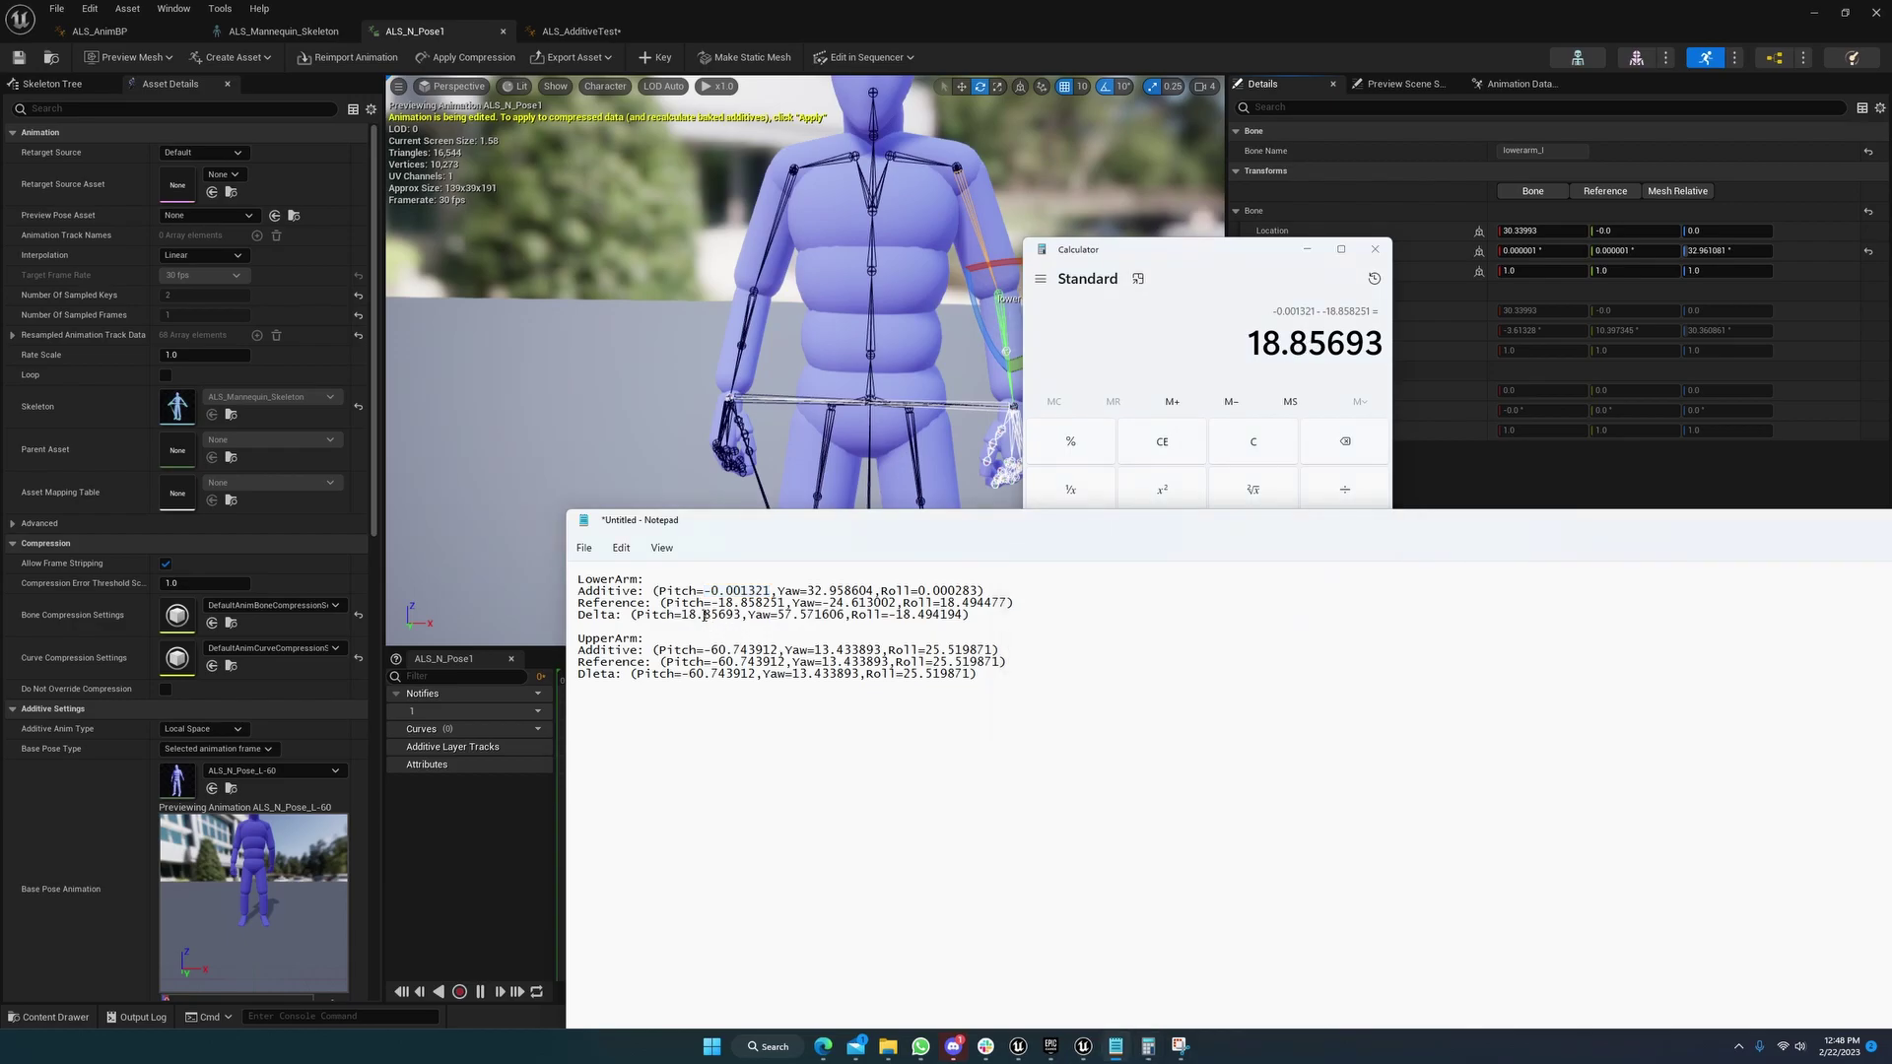
pyautogui.moveTo(960, 616); pyautogui.dragTo(673, 618)
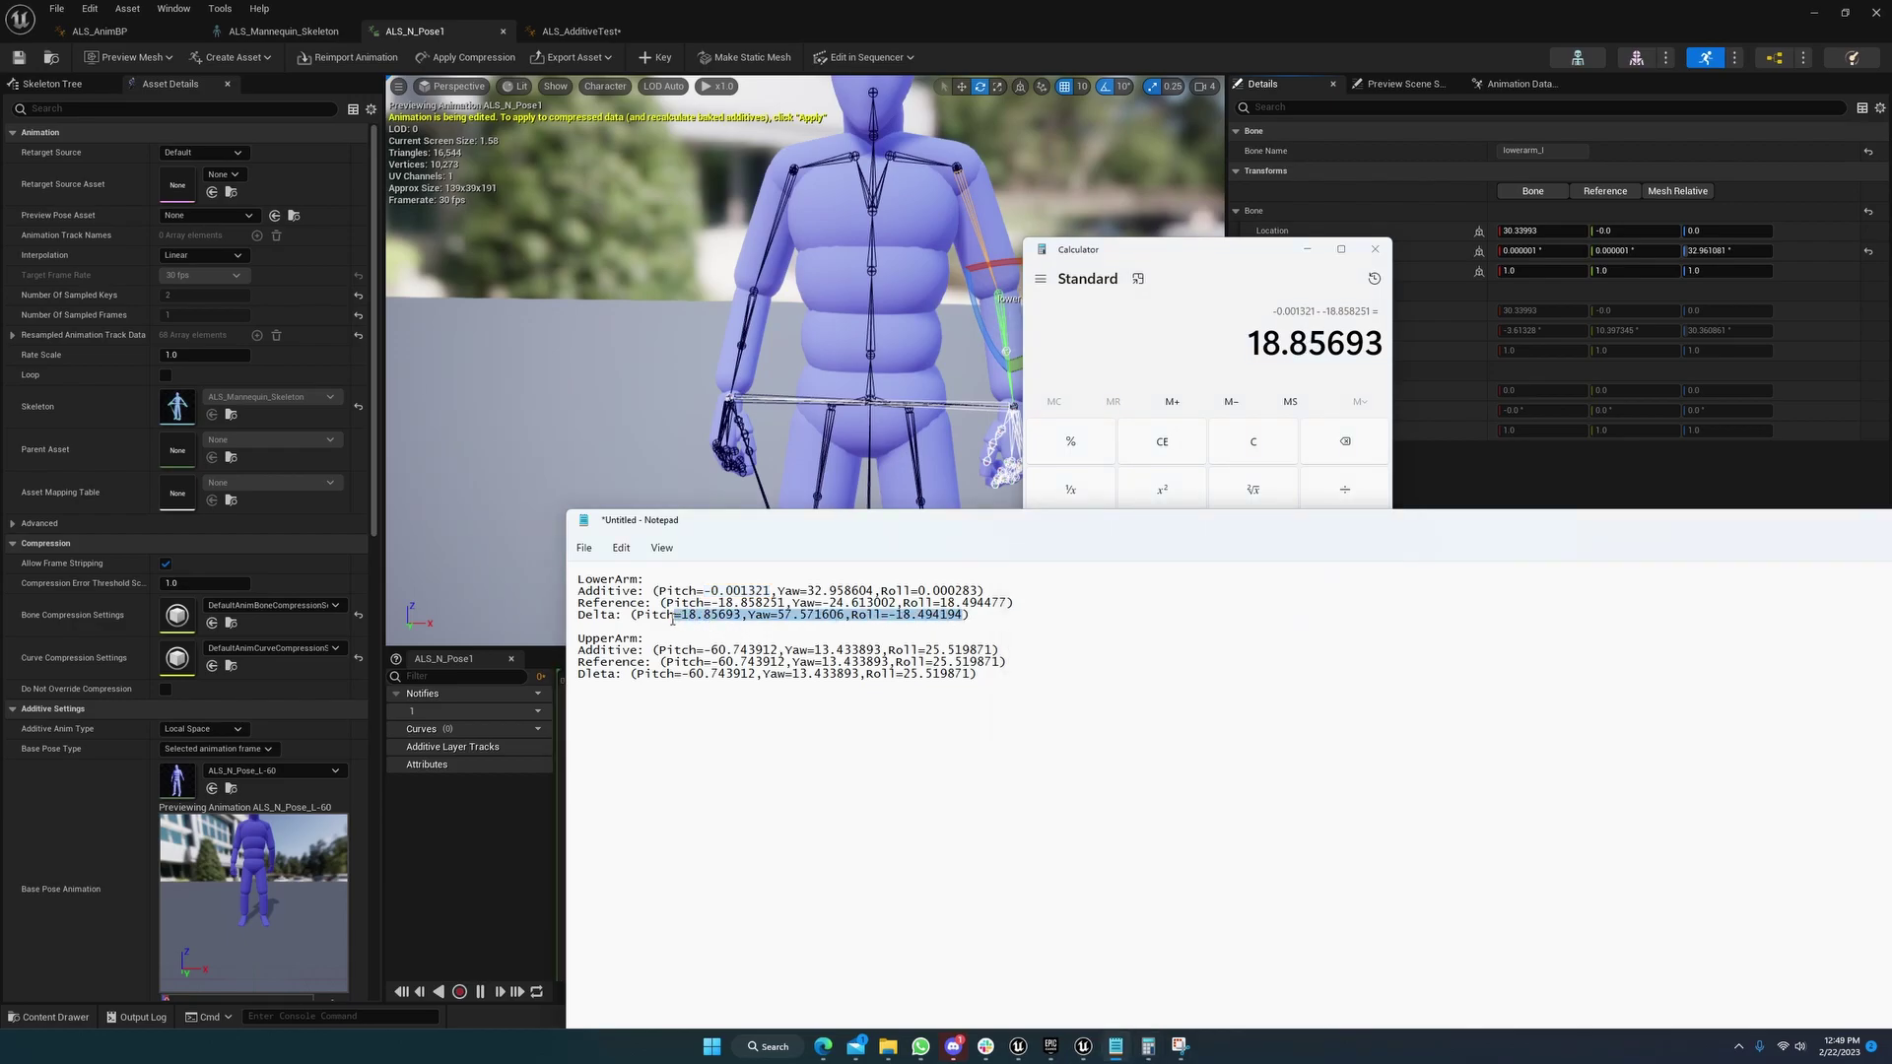
# Select UpperArm_L and UpperArm_R in turn in ALS_N_Pose1 and compare the rotations with the UpperArm notes in Notepad
pyautogui.click(897, 376)
pyautogui.click(941, 293)
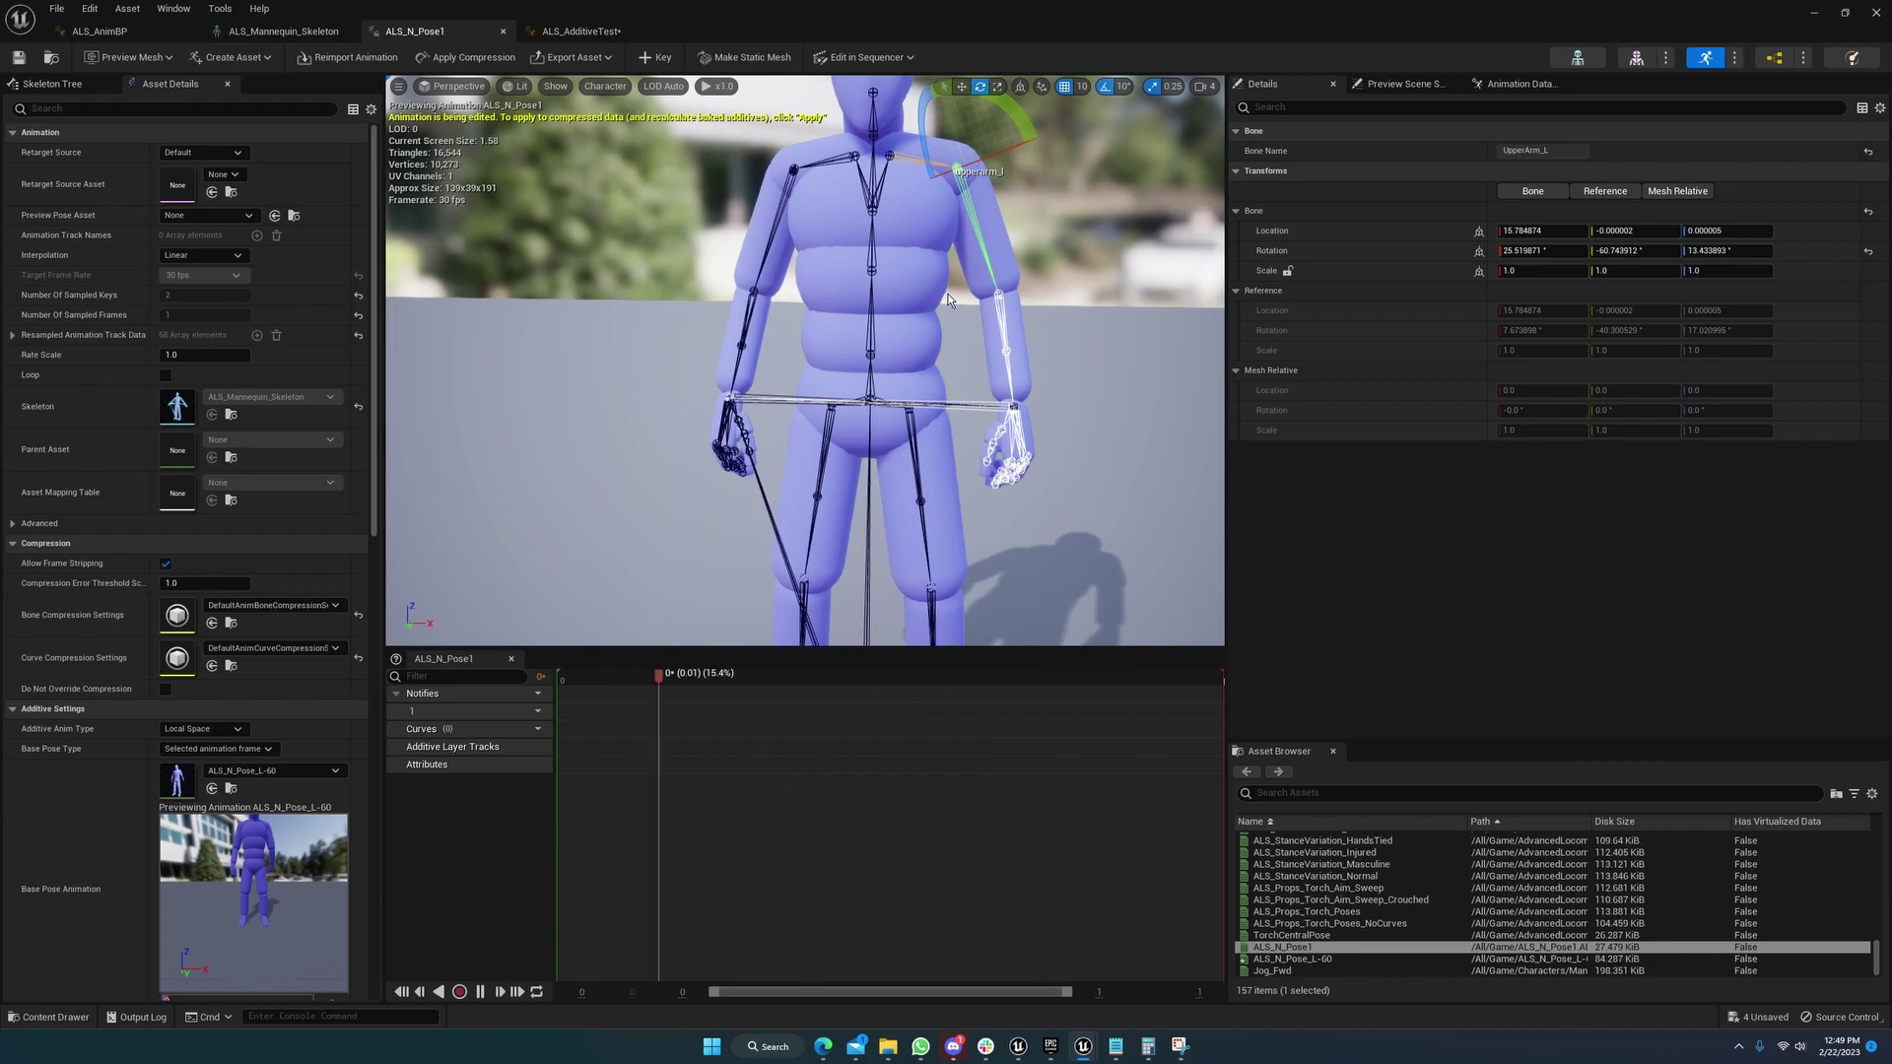
pyautogui.click(781, 206)
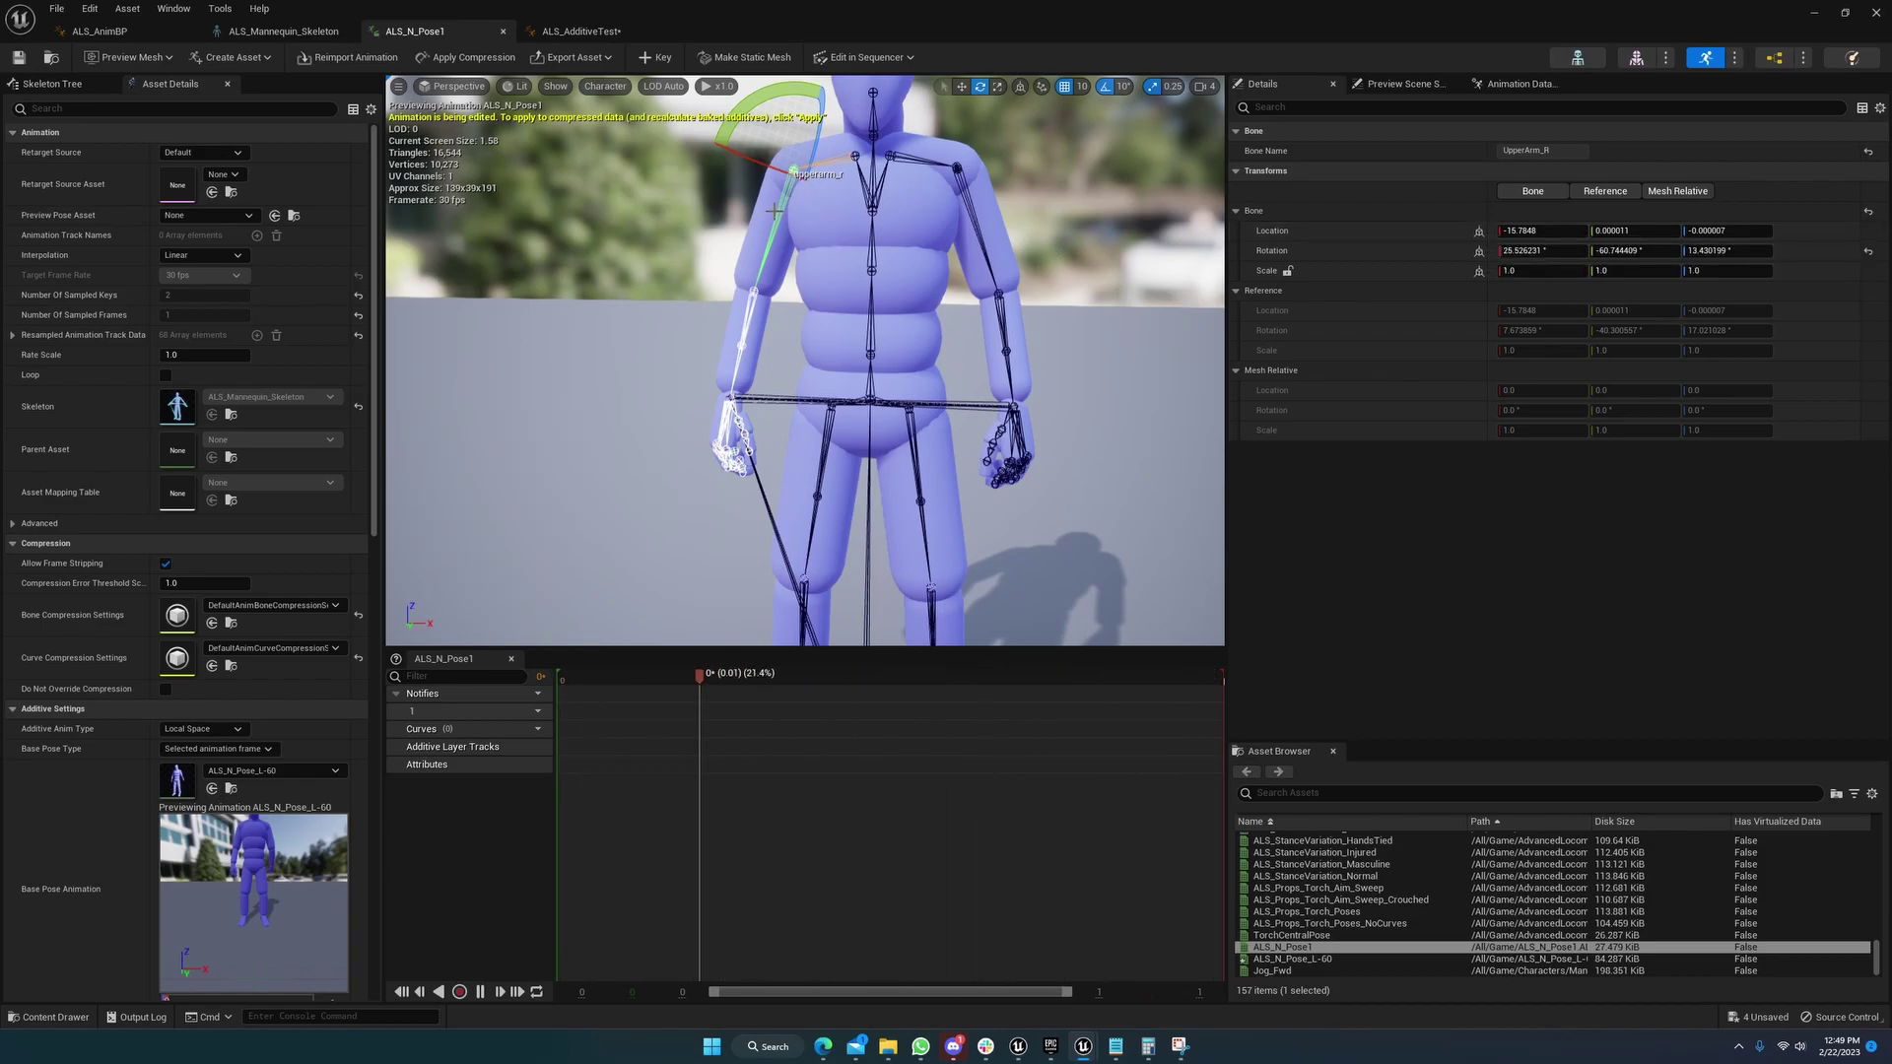
pyautogui.click(1115, 1046)
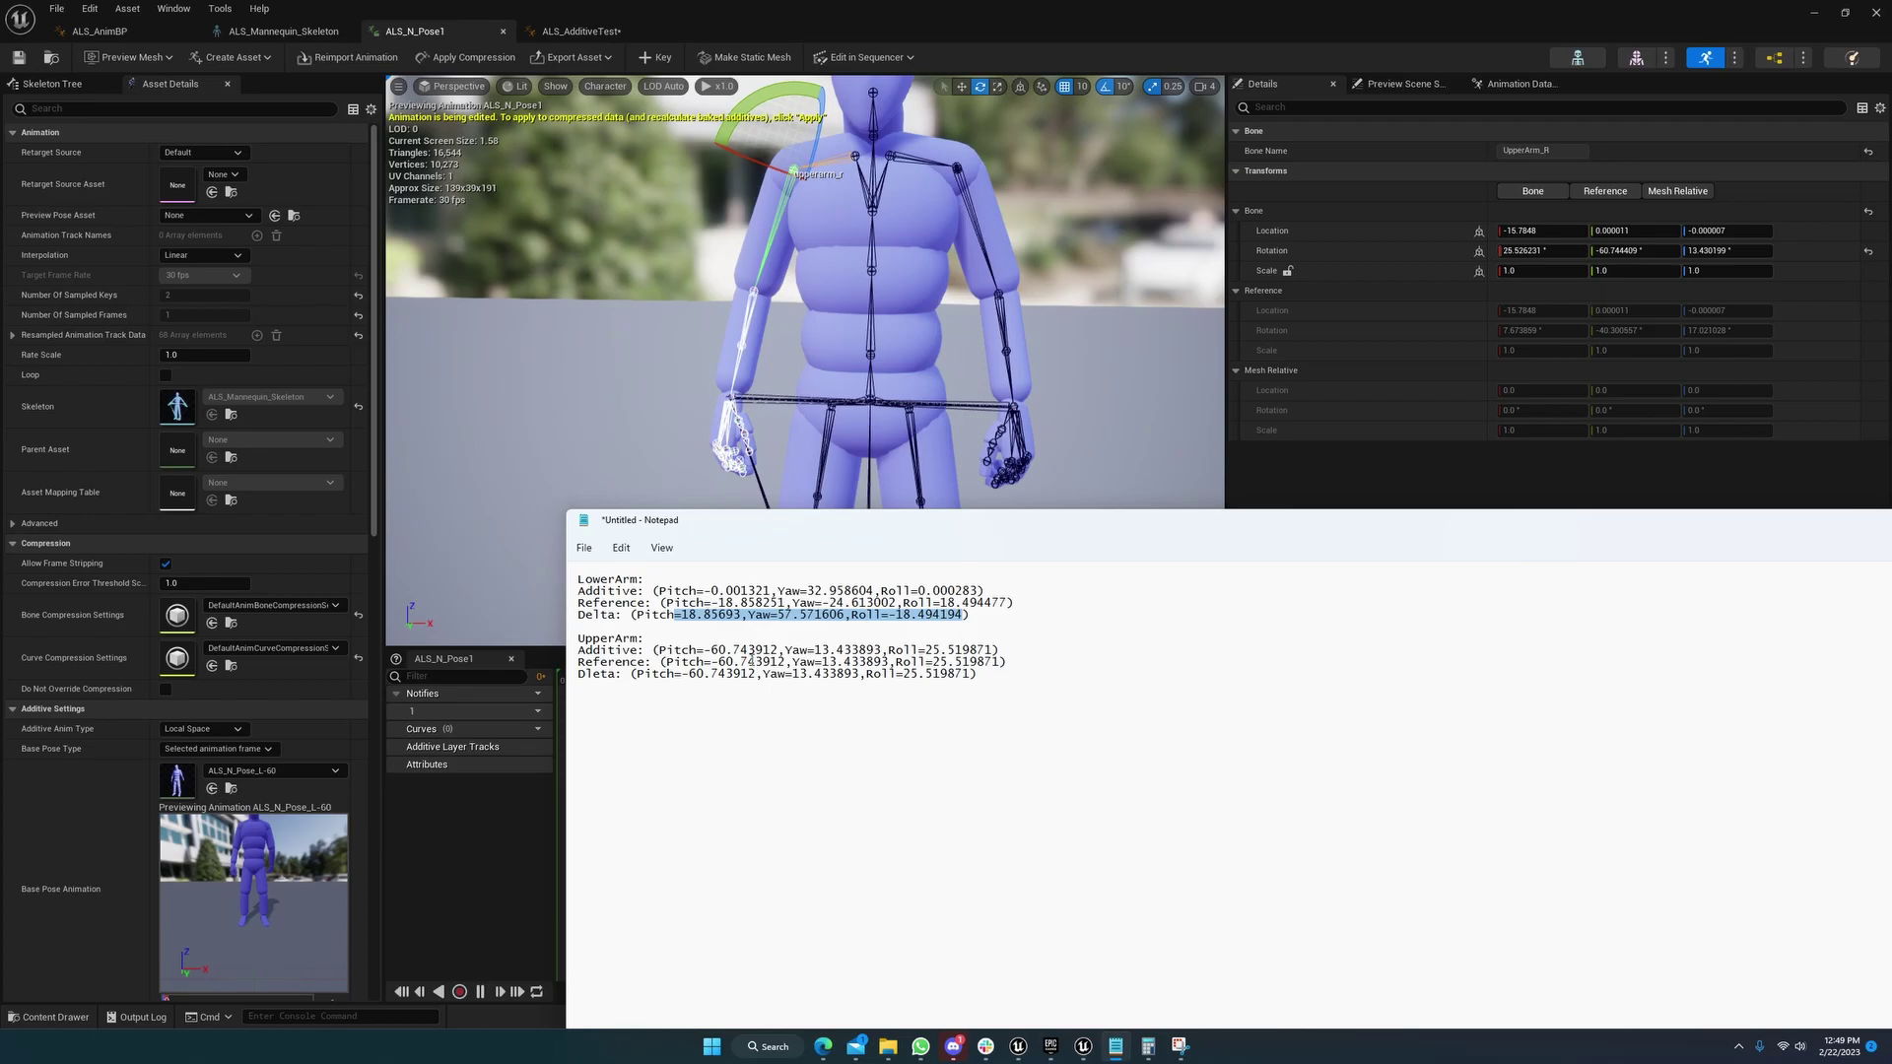
pyautogui.moveTo(1147, 1054)
pyautogui.click(1072, 374)
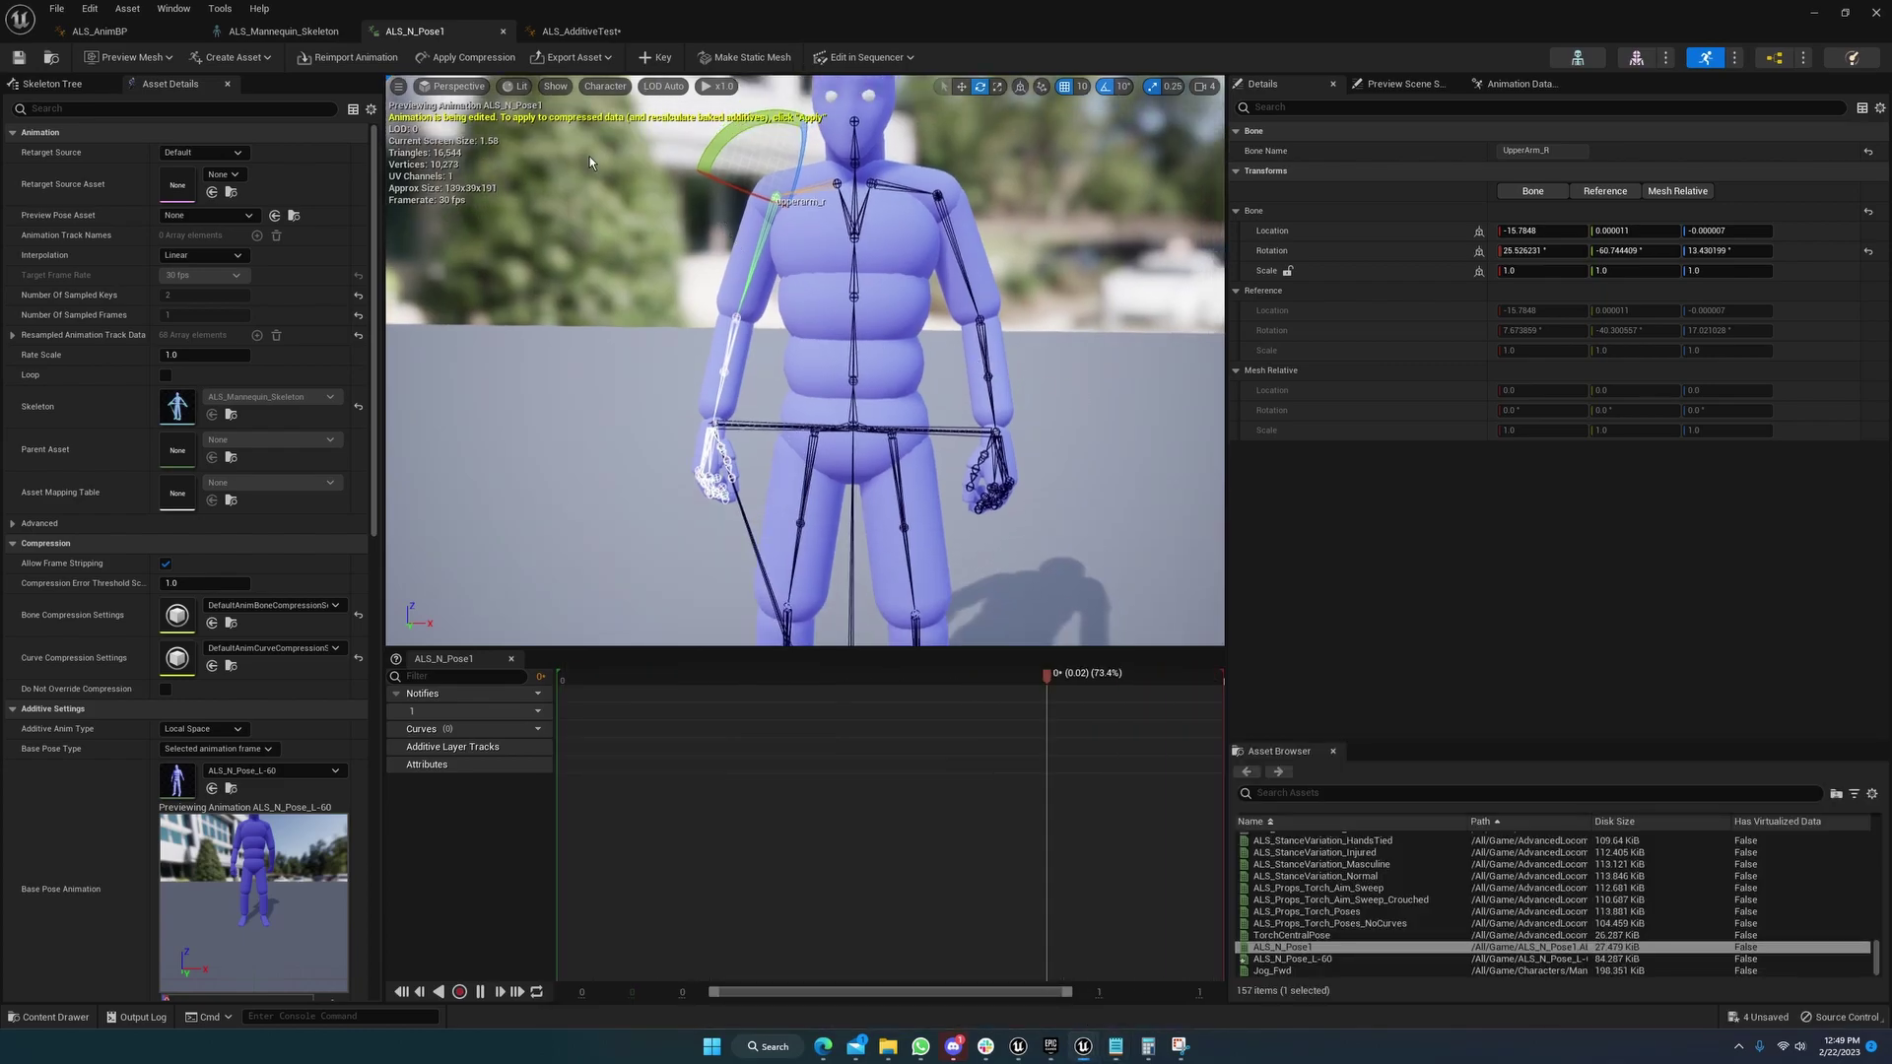
# View the UpperArm_L bone in the ALS_Mannequin_Skeleton reference pose, and compare the row of mannequins in the demo level
pyautogui.click(284, 31)
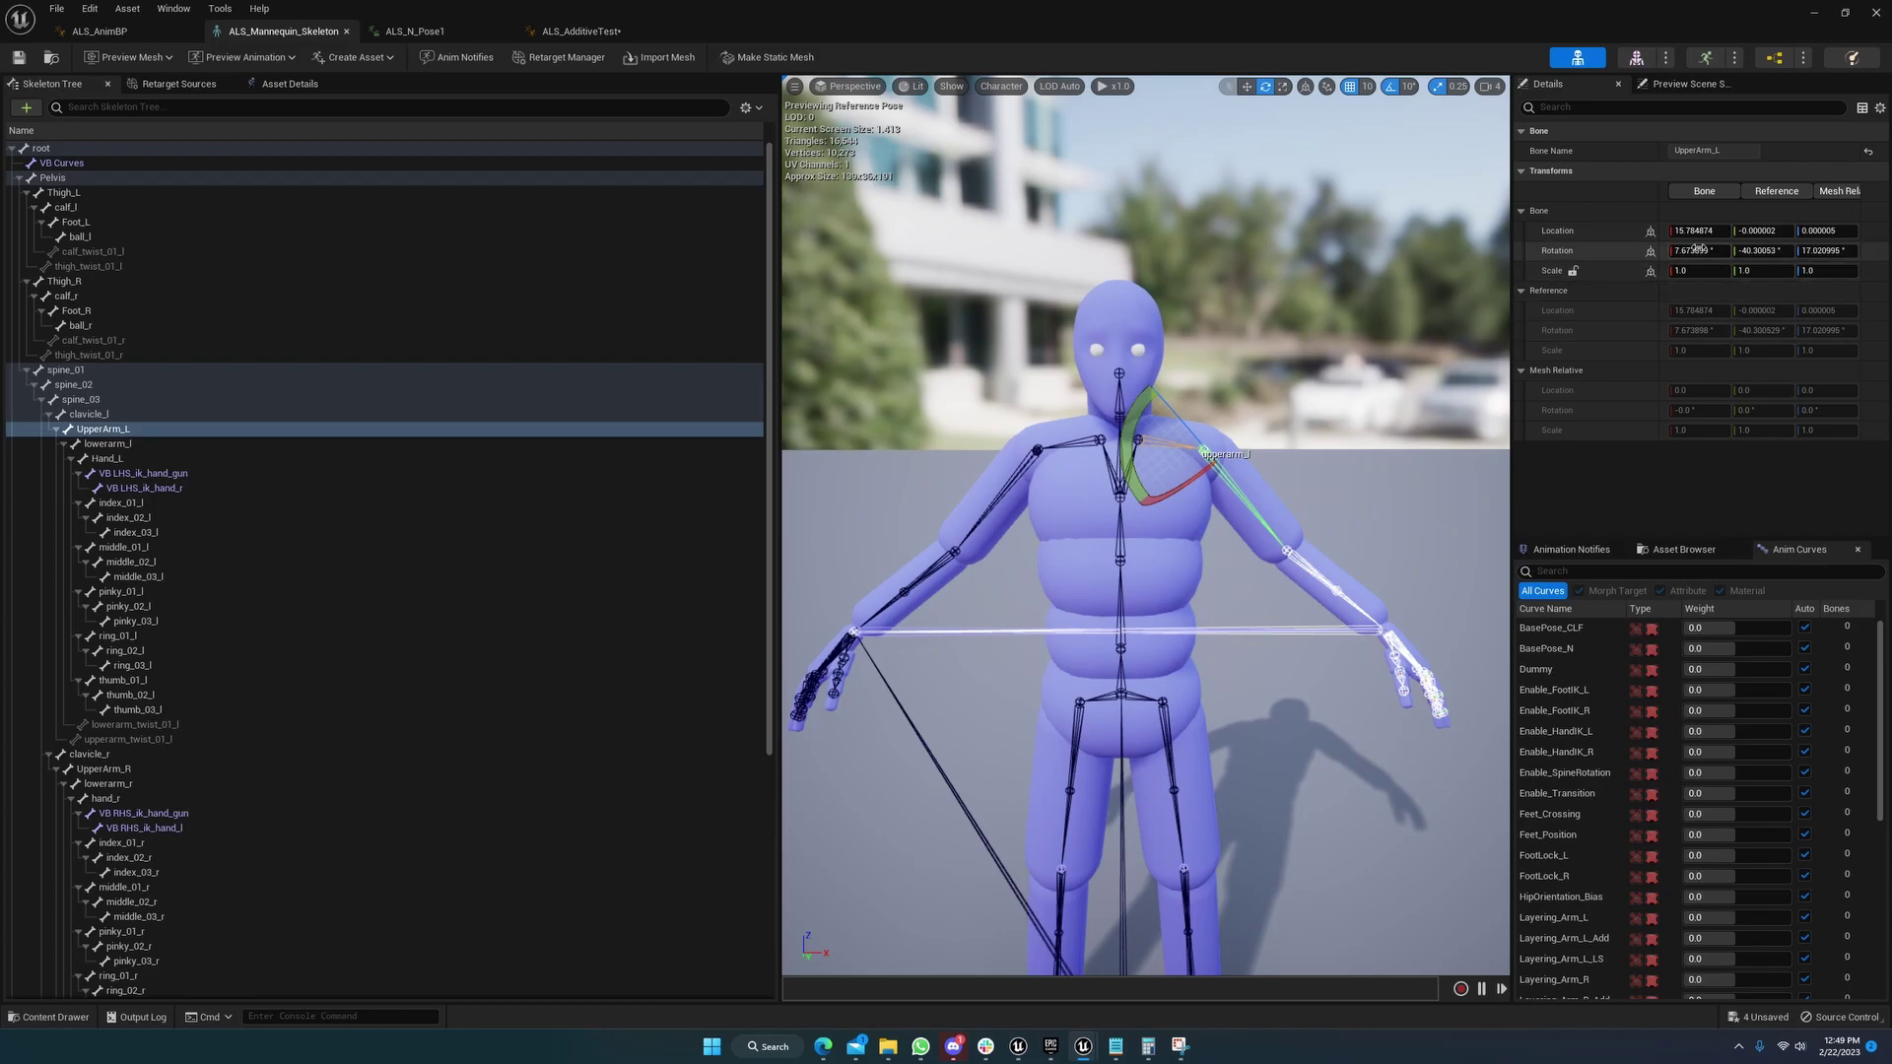
pyautogui.scroll(6, 1343, 418)
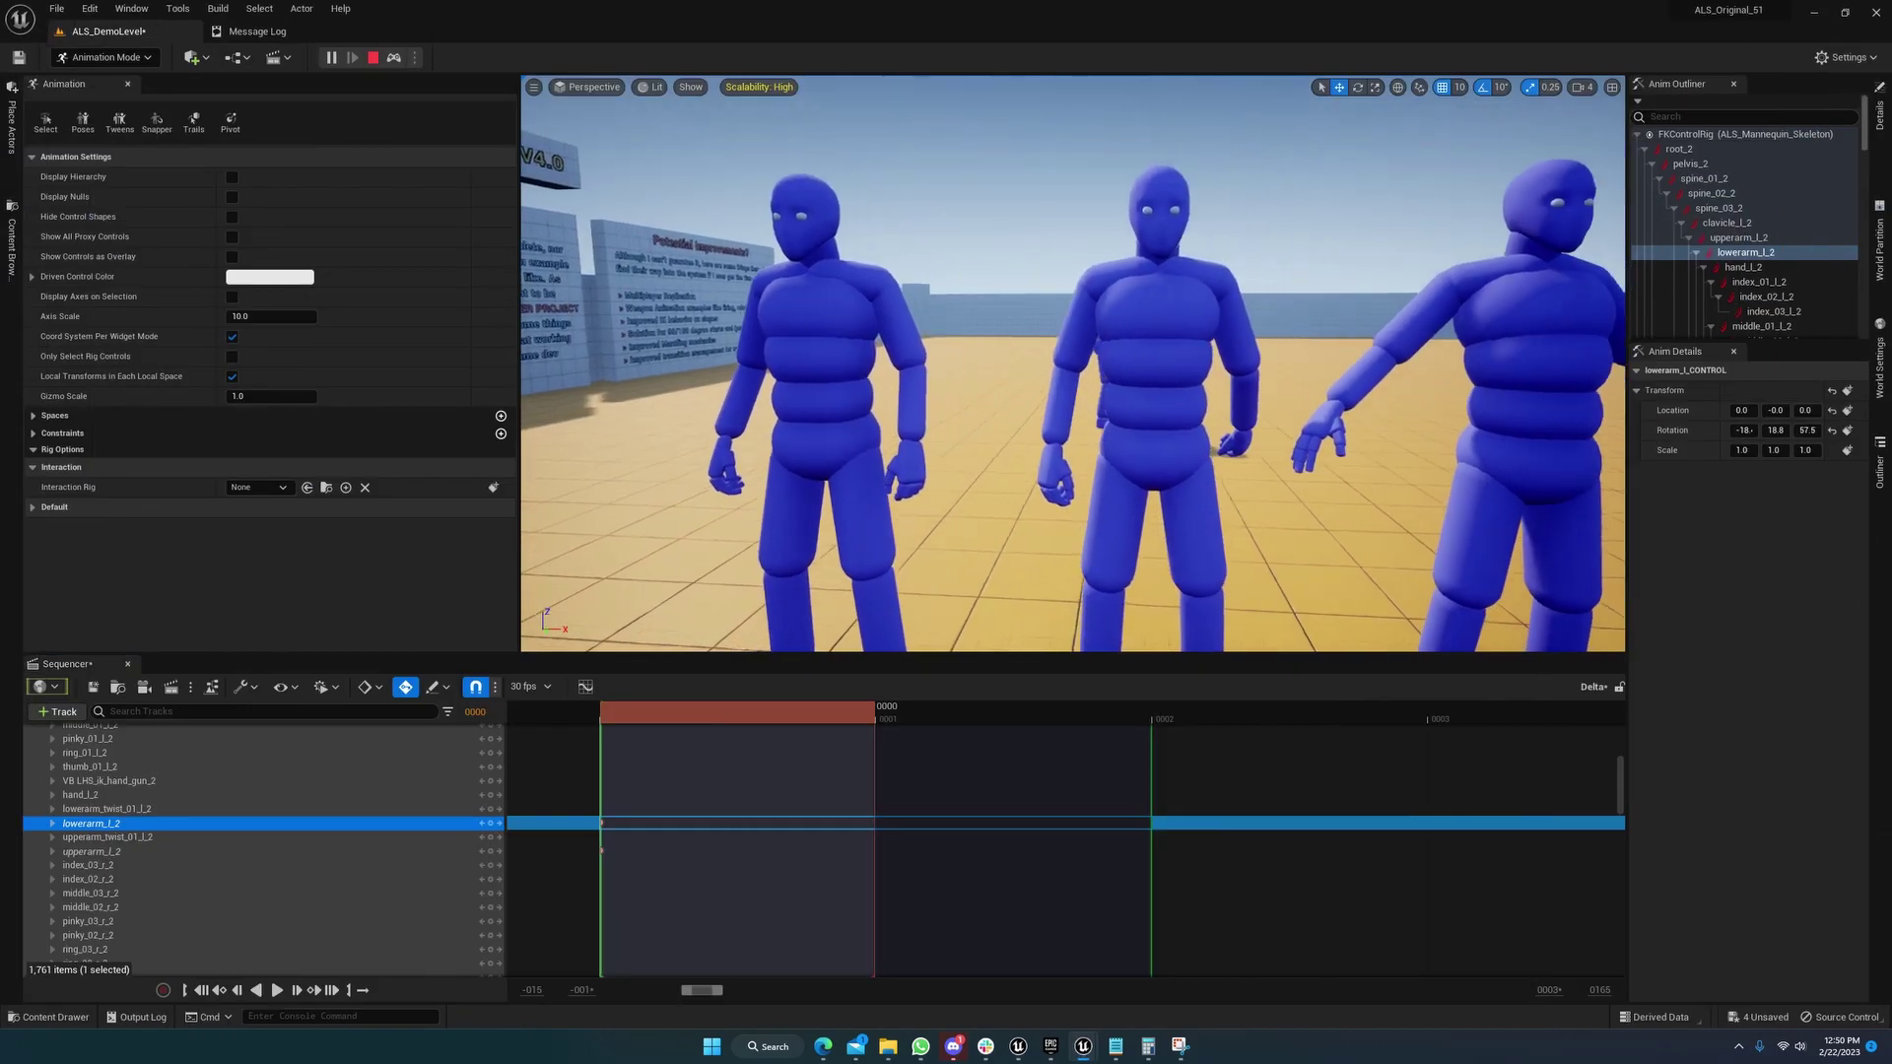
pyautogui.press('d')
pyautogui.press('s')
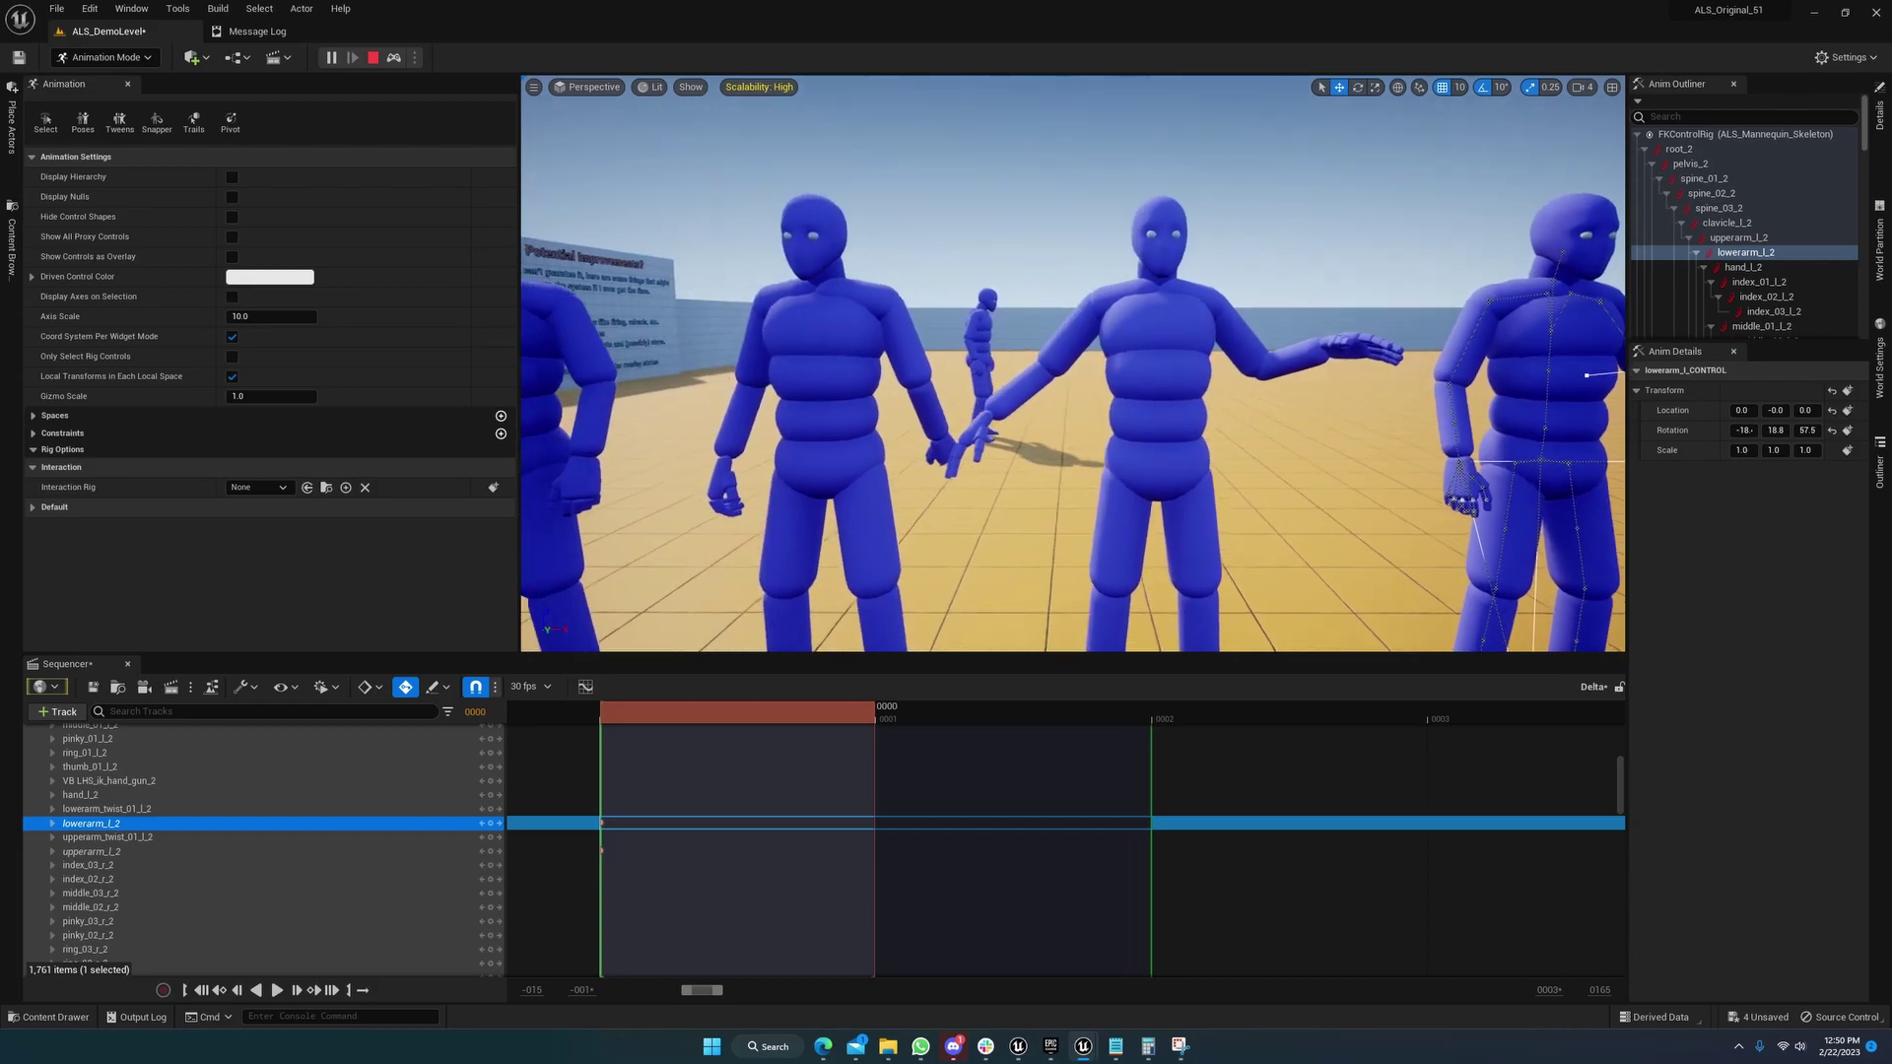
pyautogui.press('w')
pyautogui.moveTo(1072, 362); pyautogui.dragTo(1053, 502, button='right')
pyautogui.press('s')
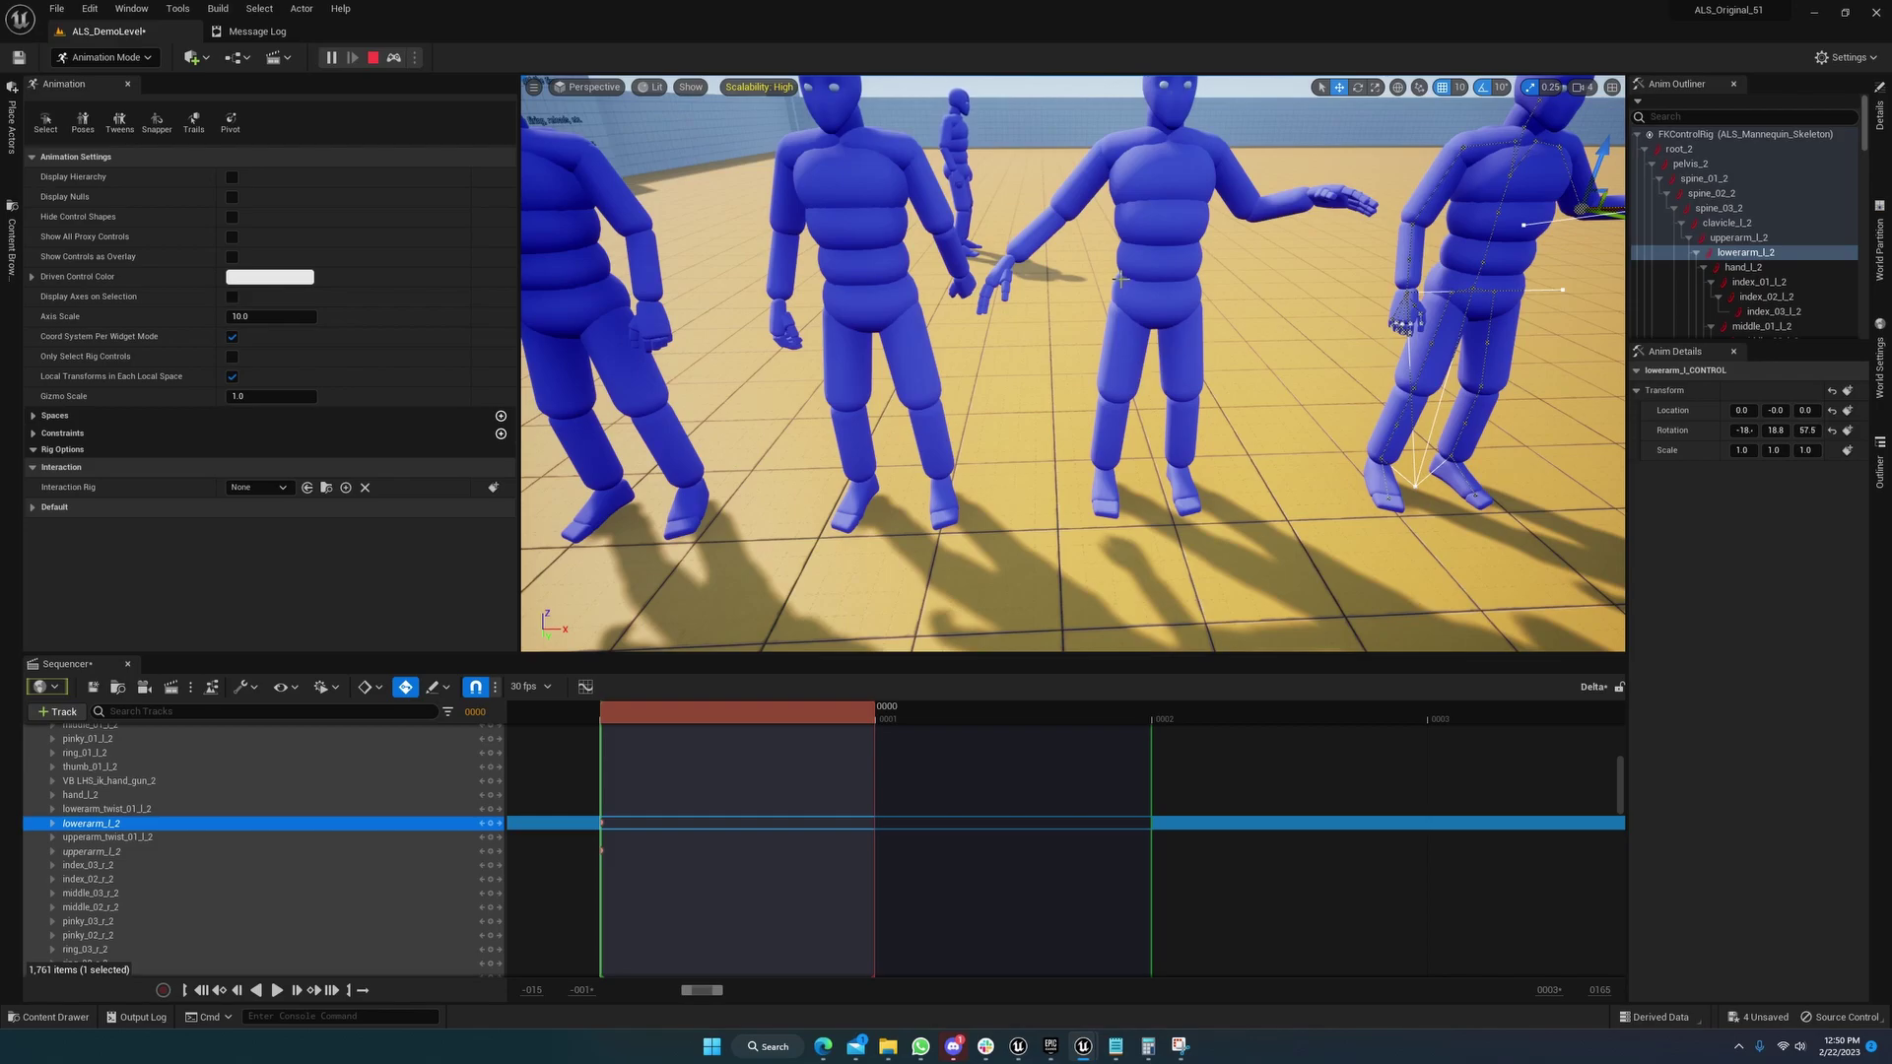
# Select the upperarm_r control on the rigged mannequin in the demo level and set its X and Y rotation to 0
pyautogui.press('w')
pyautogui.moveTo(1078, 189); pyautogui.dragTo(1025, 132, button='right')
pyautogui.press('d')
pyautogui.click(1208, 196)
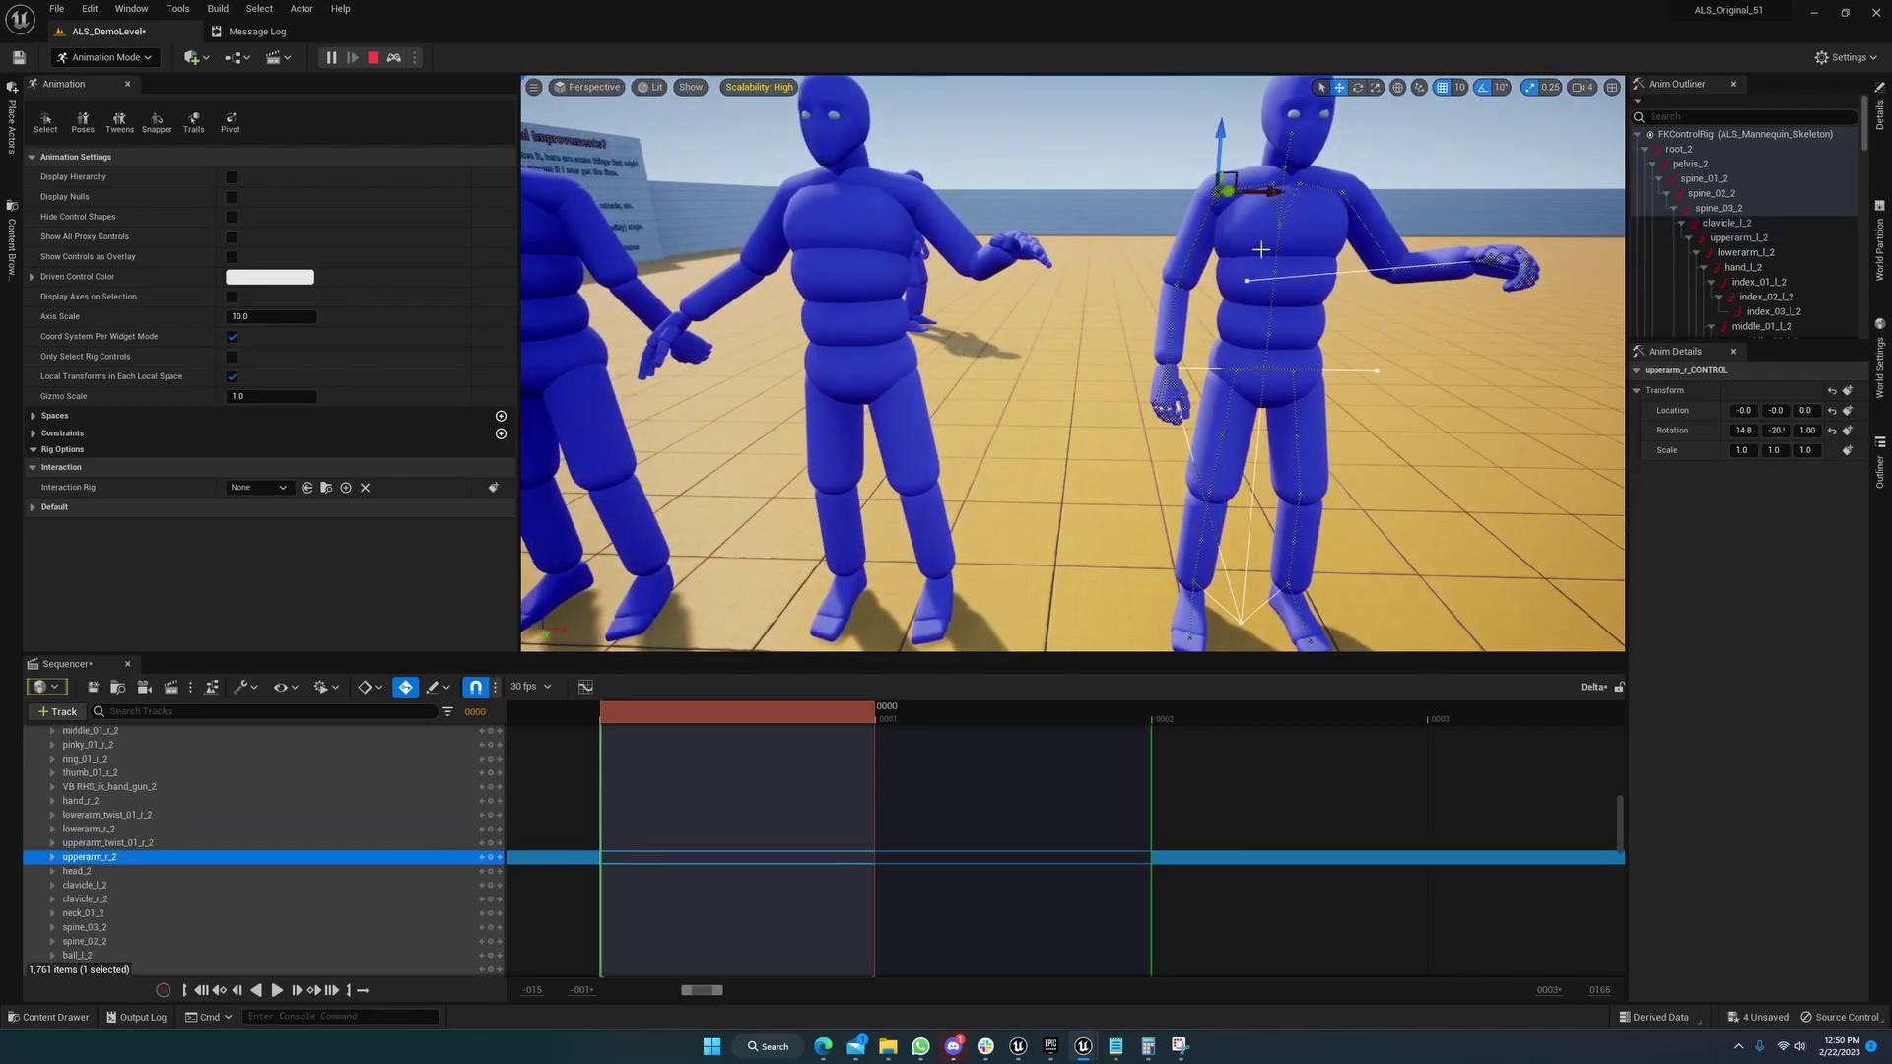
pyautogui.write('0')
pyautogui.press('Return')
pyautogui.click(1771, 429)
pyautogui.write('0')
pyautogui.press('Return')
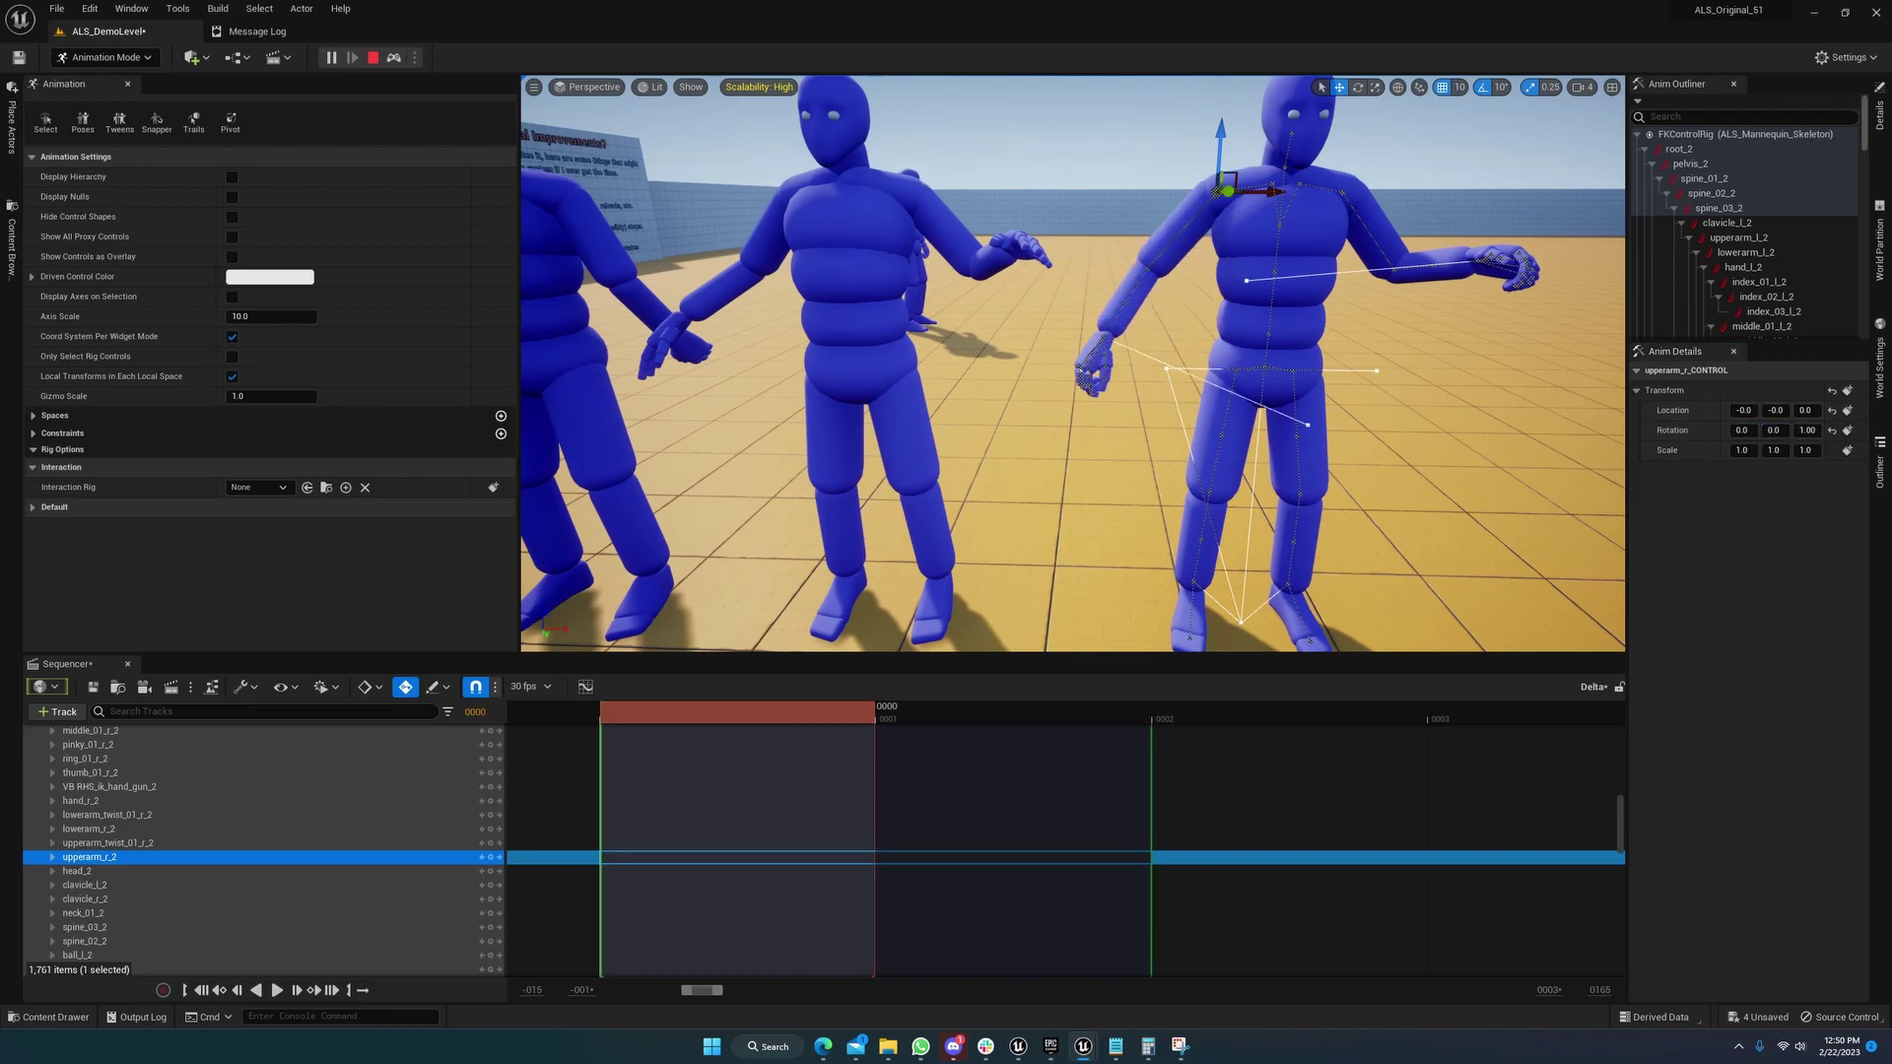
# Select the lowerarm_r control on the rigged mannequin and set its X, Y and Z rotation to 0
pyautogui.click(1138, 283)
pyautogui.click(1742, 431)
pyautogui.click(1777, 431)
pyautogui.write('0')
pyautogui.press('Return')
pyautogui.click(1807, 431)
pyautogui.write('0')
pyautogui.press('Return')
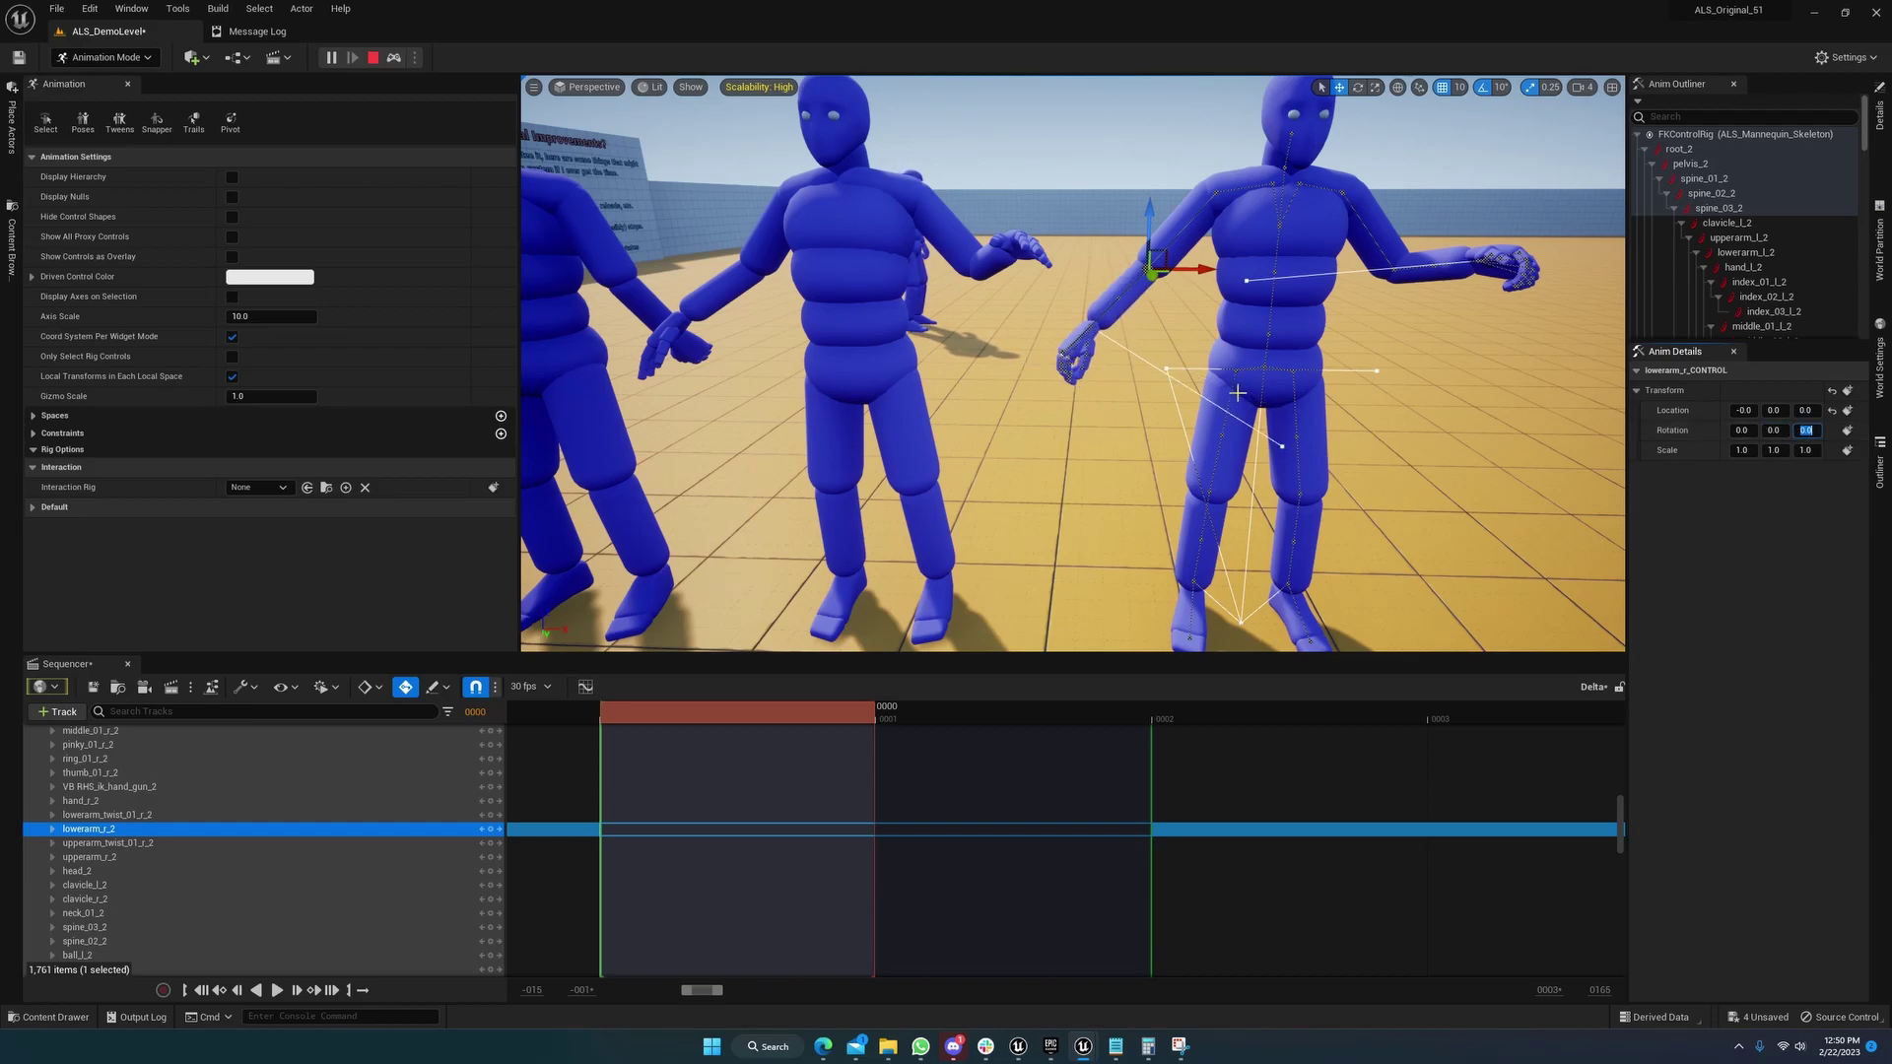
pyautogui.moveTo(1287, 392); pyautogui.dragTo(1161, 311, button='right')
pyautogui.moveTo(1143, 402)
pyautogui.mouseDown(button='right')
pyautogui.moveTo(1074, 381)
pyautogui.moveTo(1119, 393)
pyautogui.mouseUp(button='right')
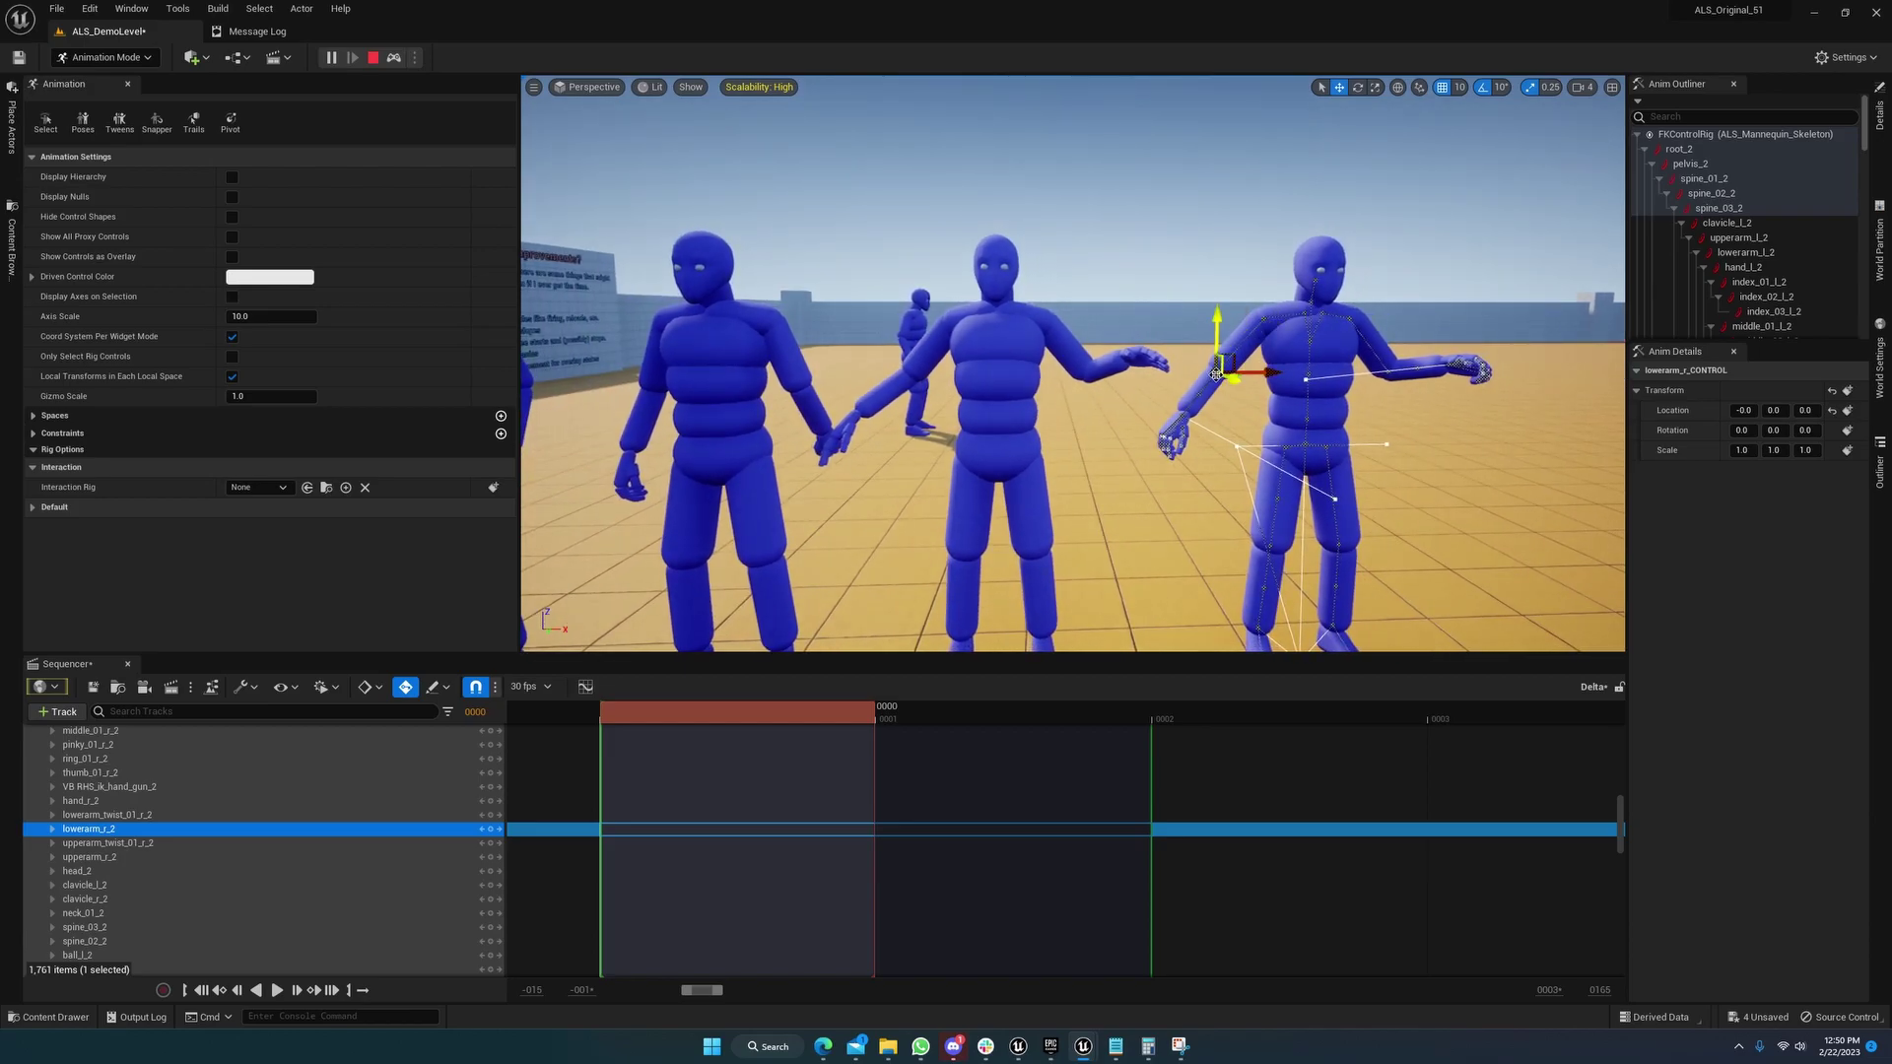
# Switch to the ALS_AdditiveTest animation blueprint and select the ALS_N_Pose sequence player in its AnimGraph
pyautogui.moveTo(1083, 1046)
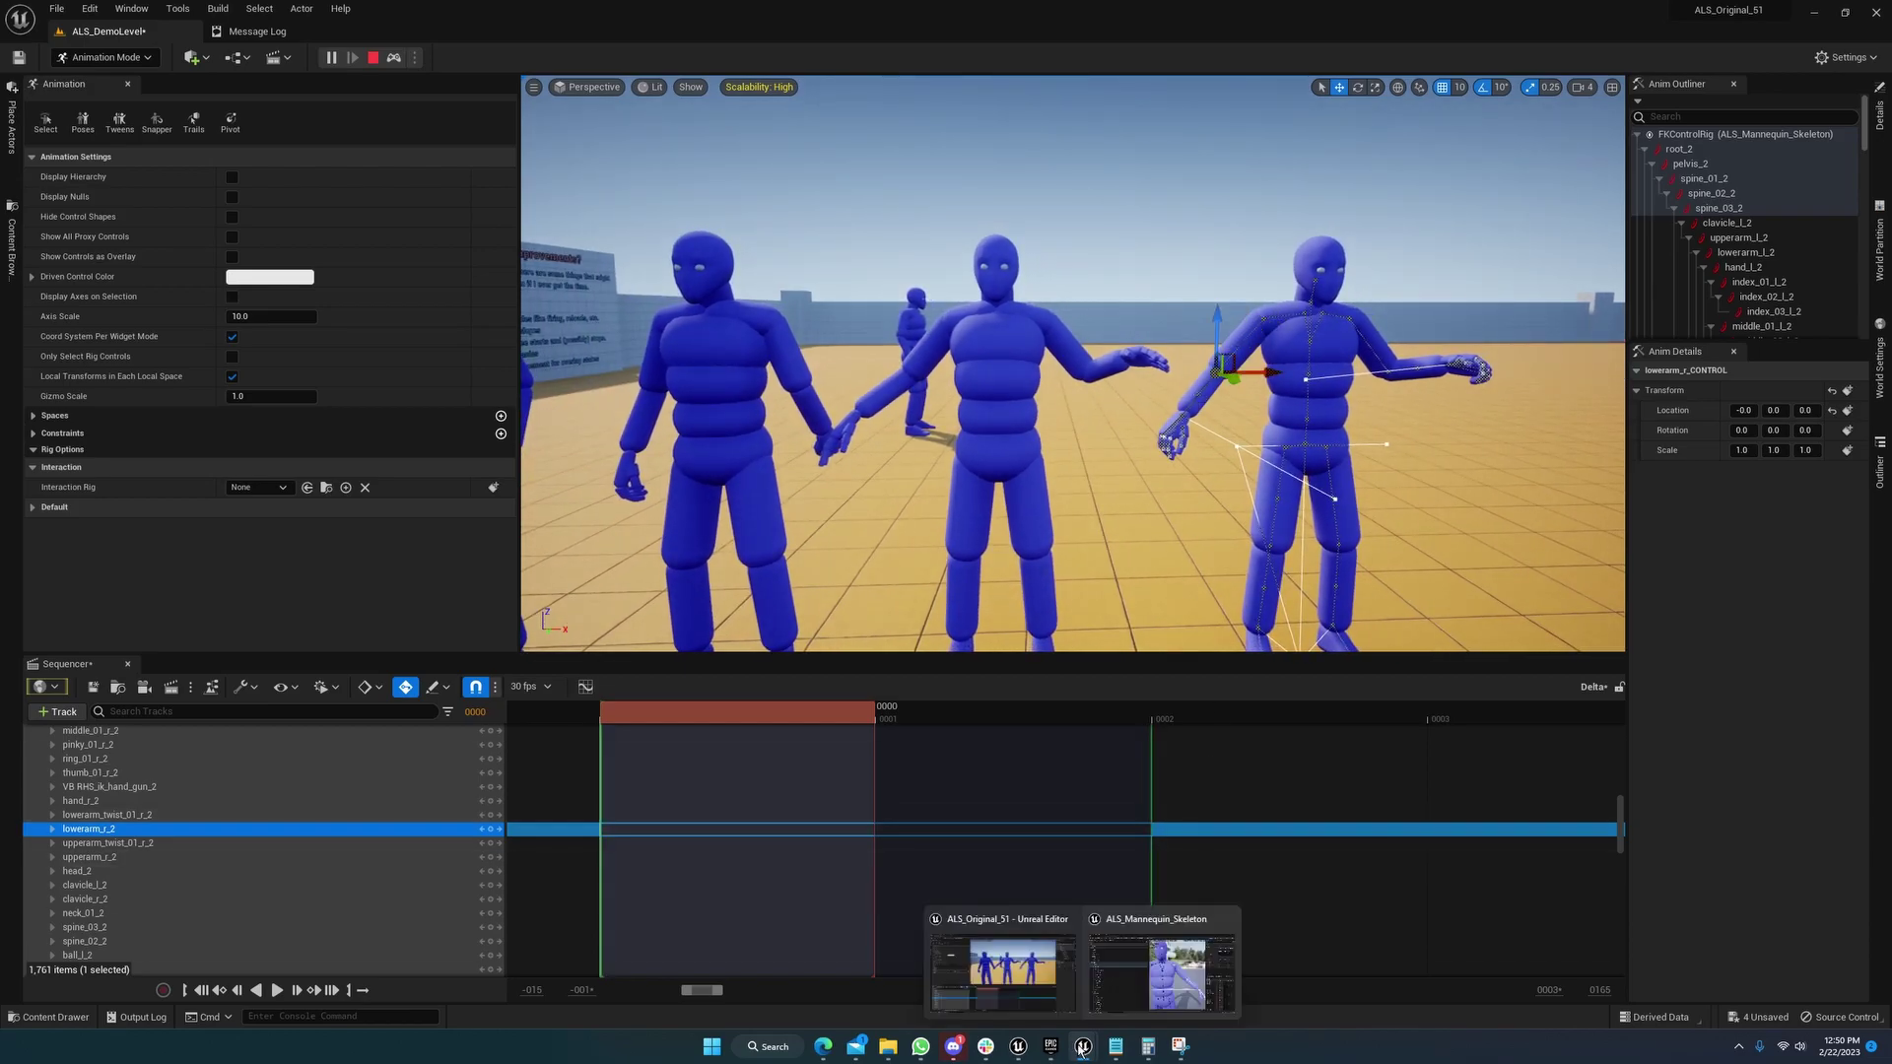
pyautogui.click(1125, 996)
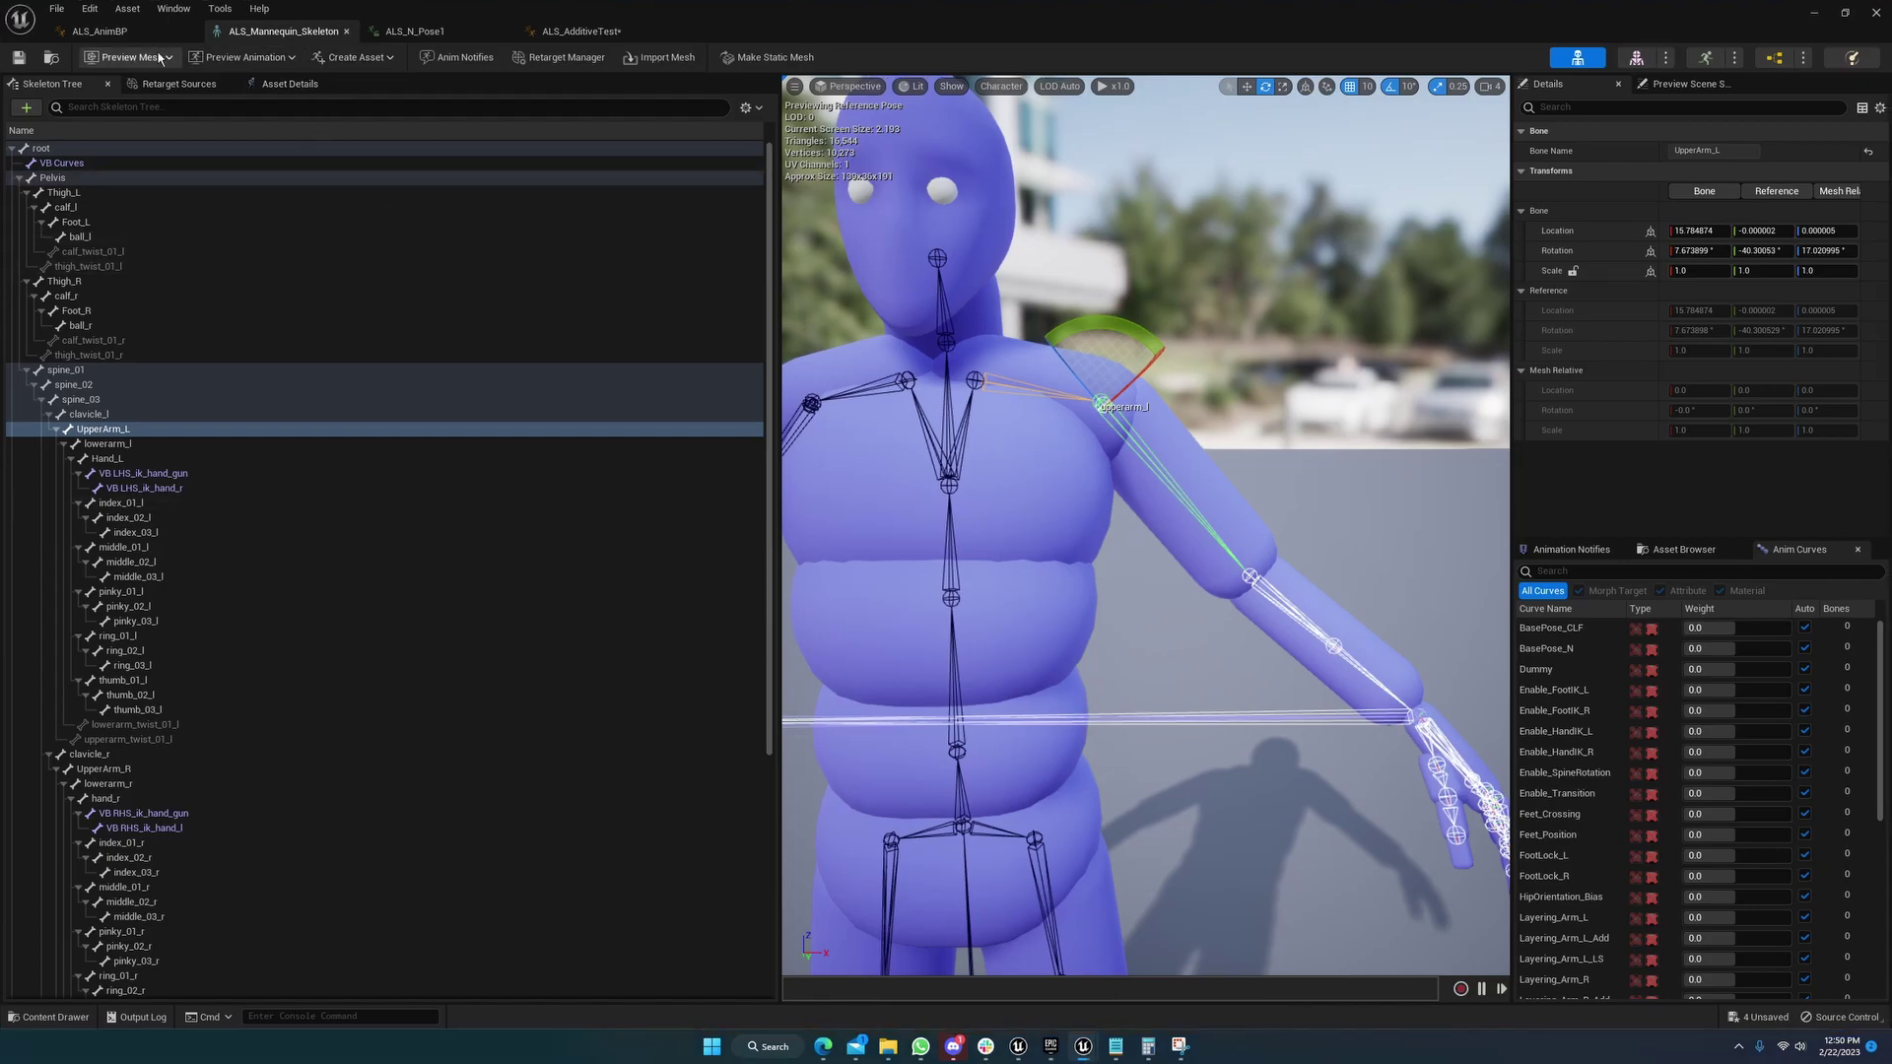
pyautogui.click(131, 33)
pyautogui.click(581, 30)
pyautogui.click(847, 530)
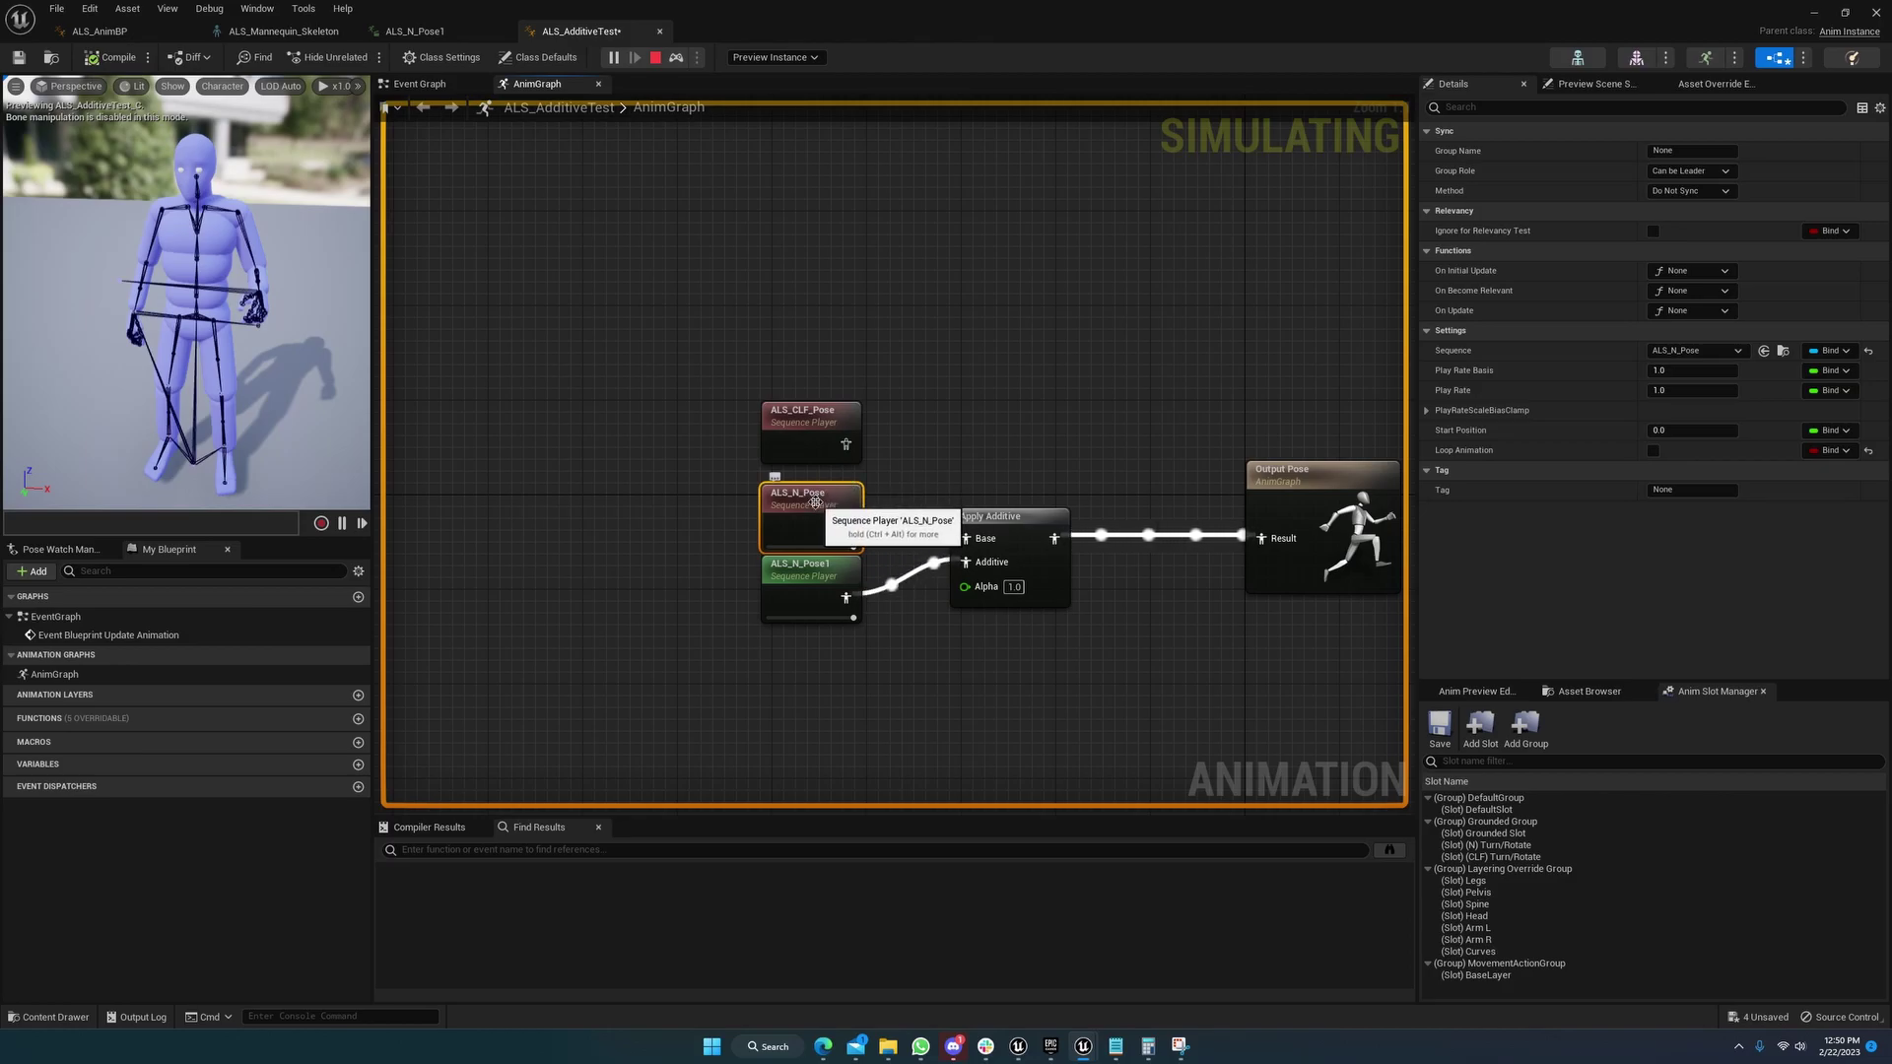
# Move the ALS_N_Pose1 node lower and line up the ALS_N_Pose node with the Base input of Apply Additive
pyautogui.moveTo(883, 490); pyautogui.dragTo(961, 386, button='right')
pyautogui.moveTo(911, 457); pyautogui.dragTo(908, 493)
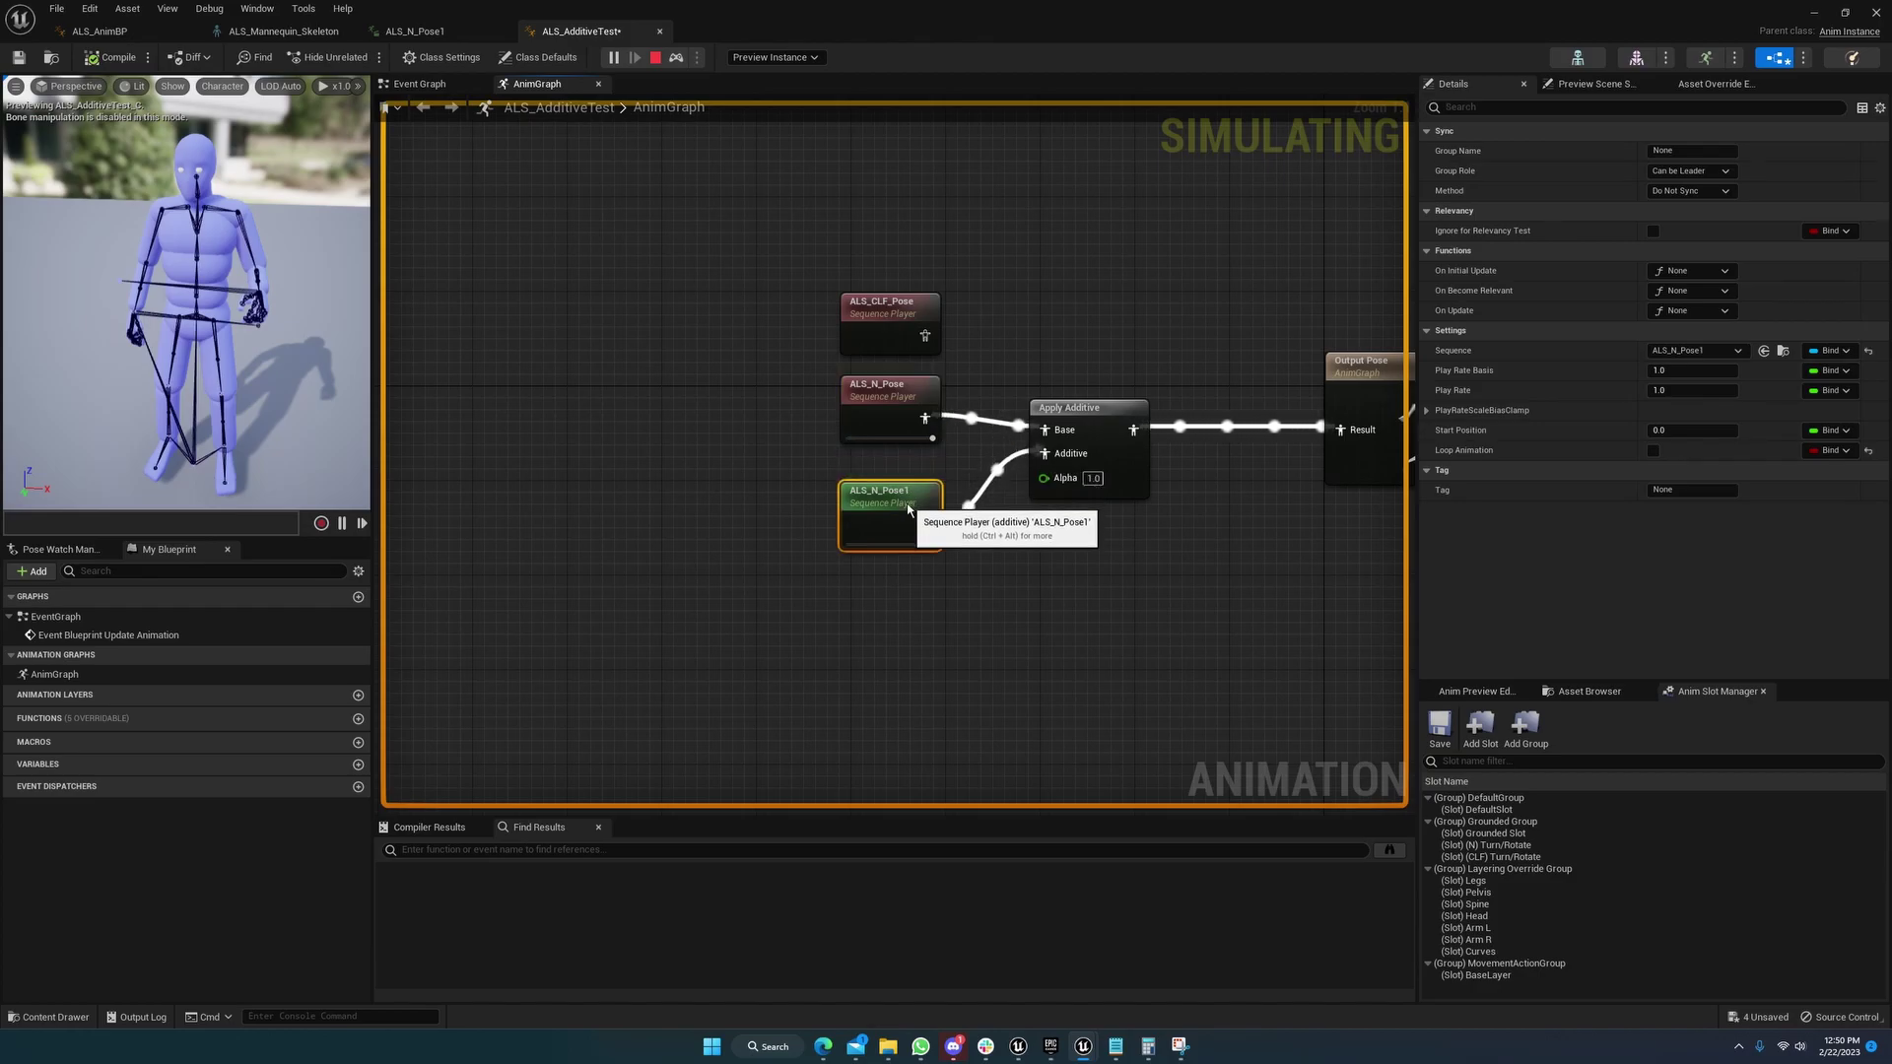
pyautogui.moveTo(899, 412); pyautogui.dragTo(898, 423)
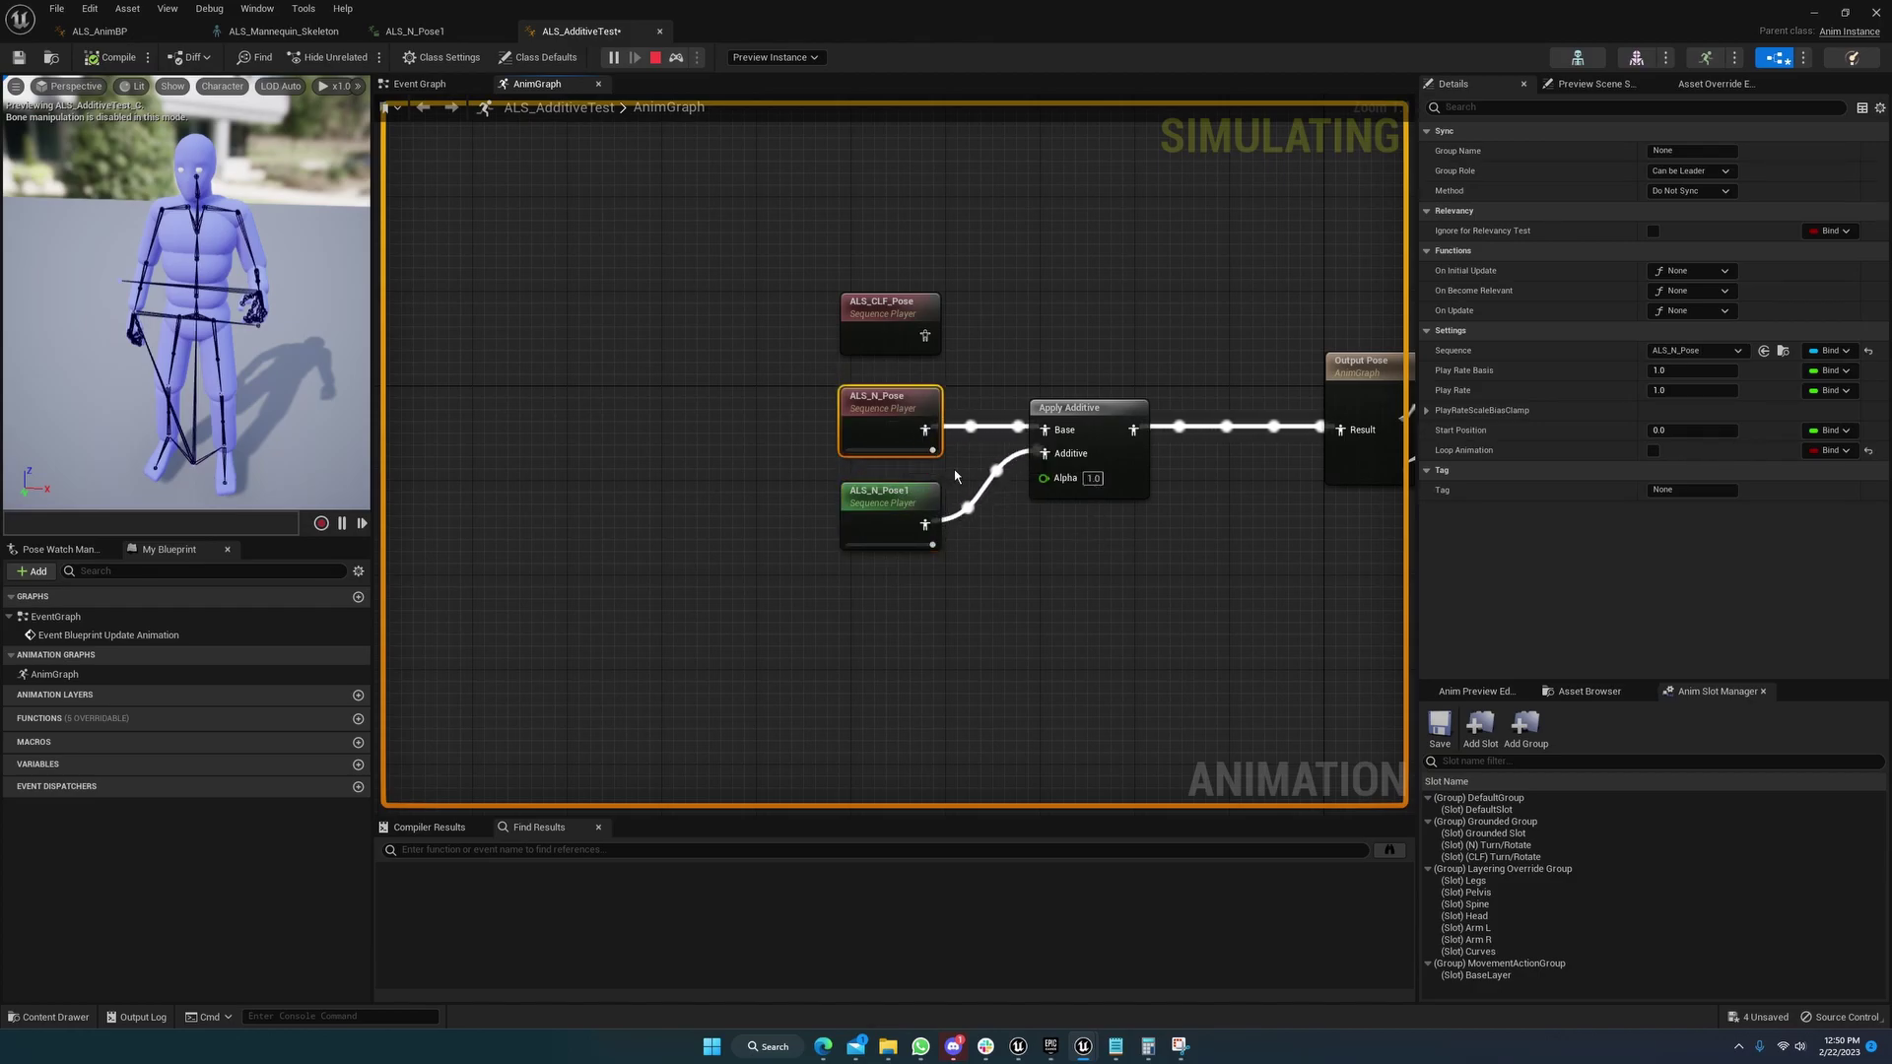
pyautogui.moveTo(954, 466); pyautogui.dragTo(962, 387, button='right')
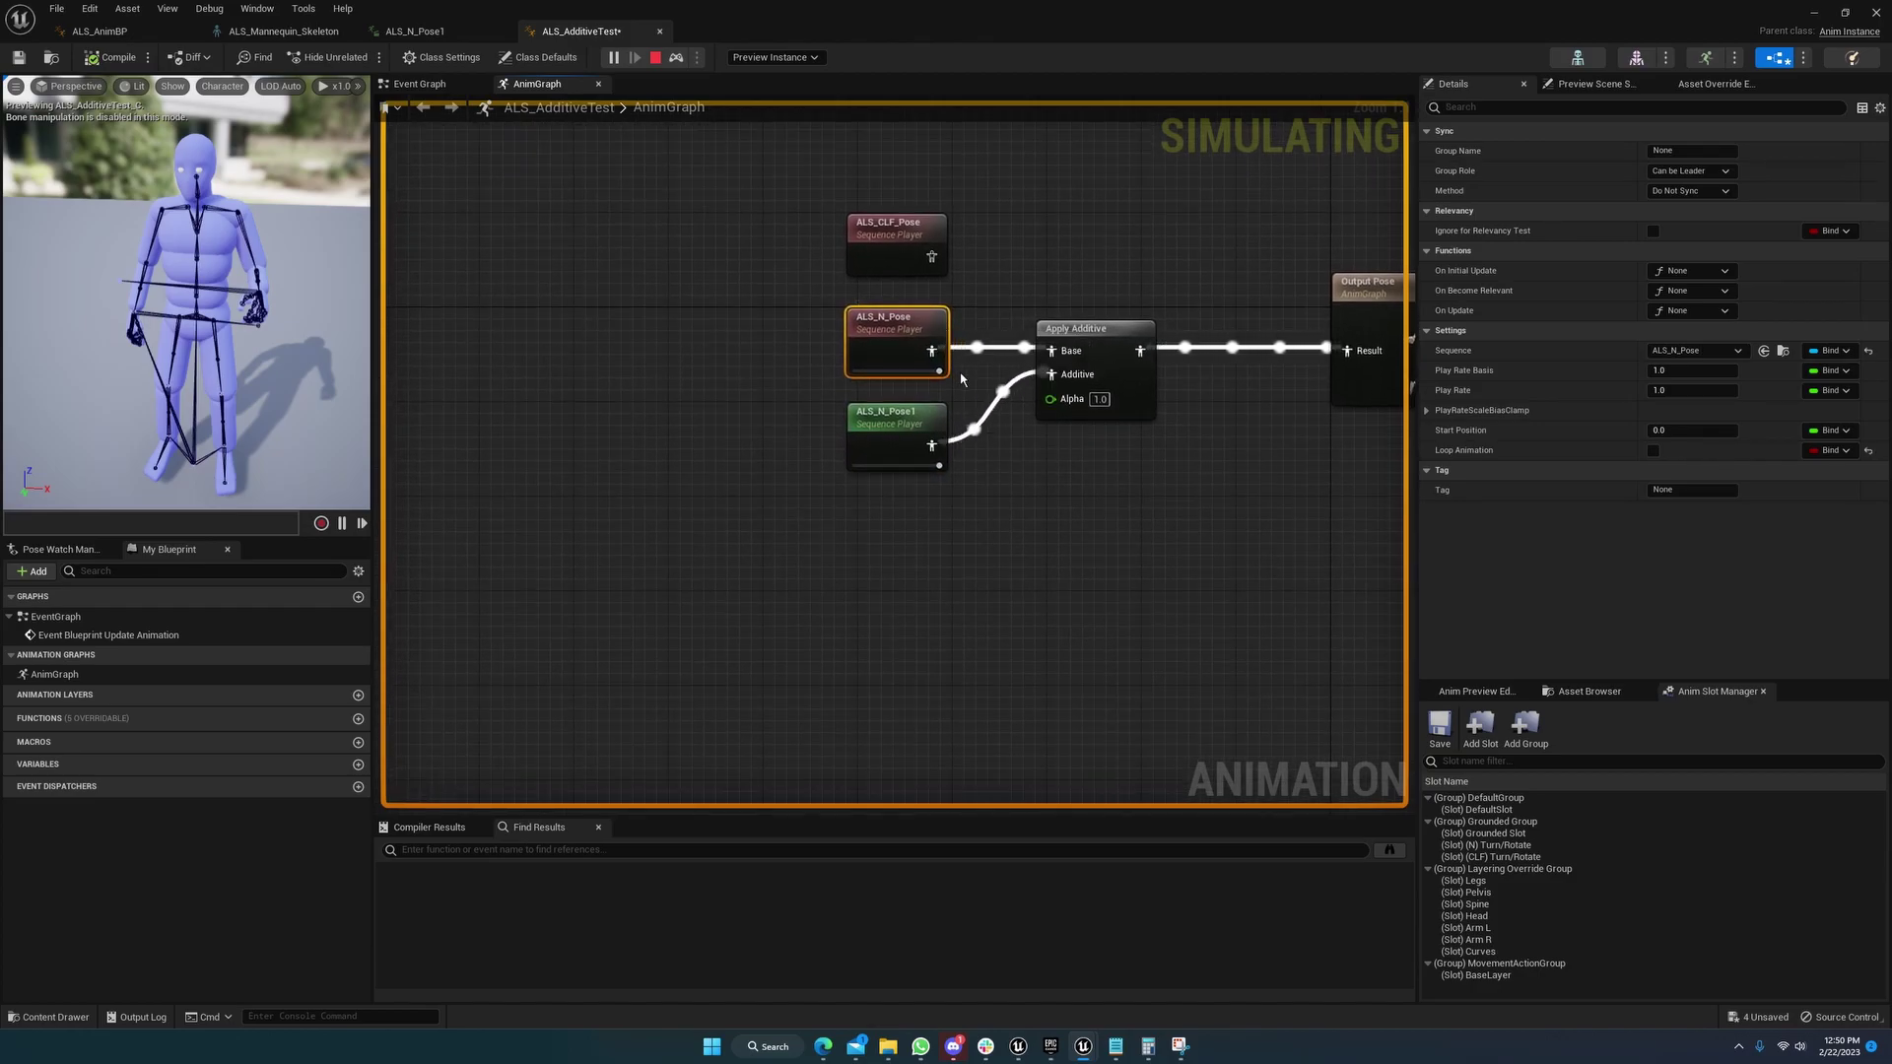
pyautogui.moveTo(966, 379); pyautogui.dragTo(954, 359, button='right')
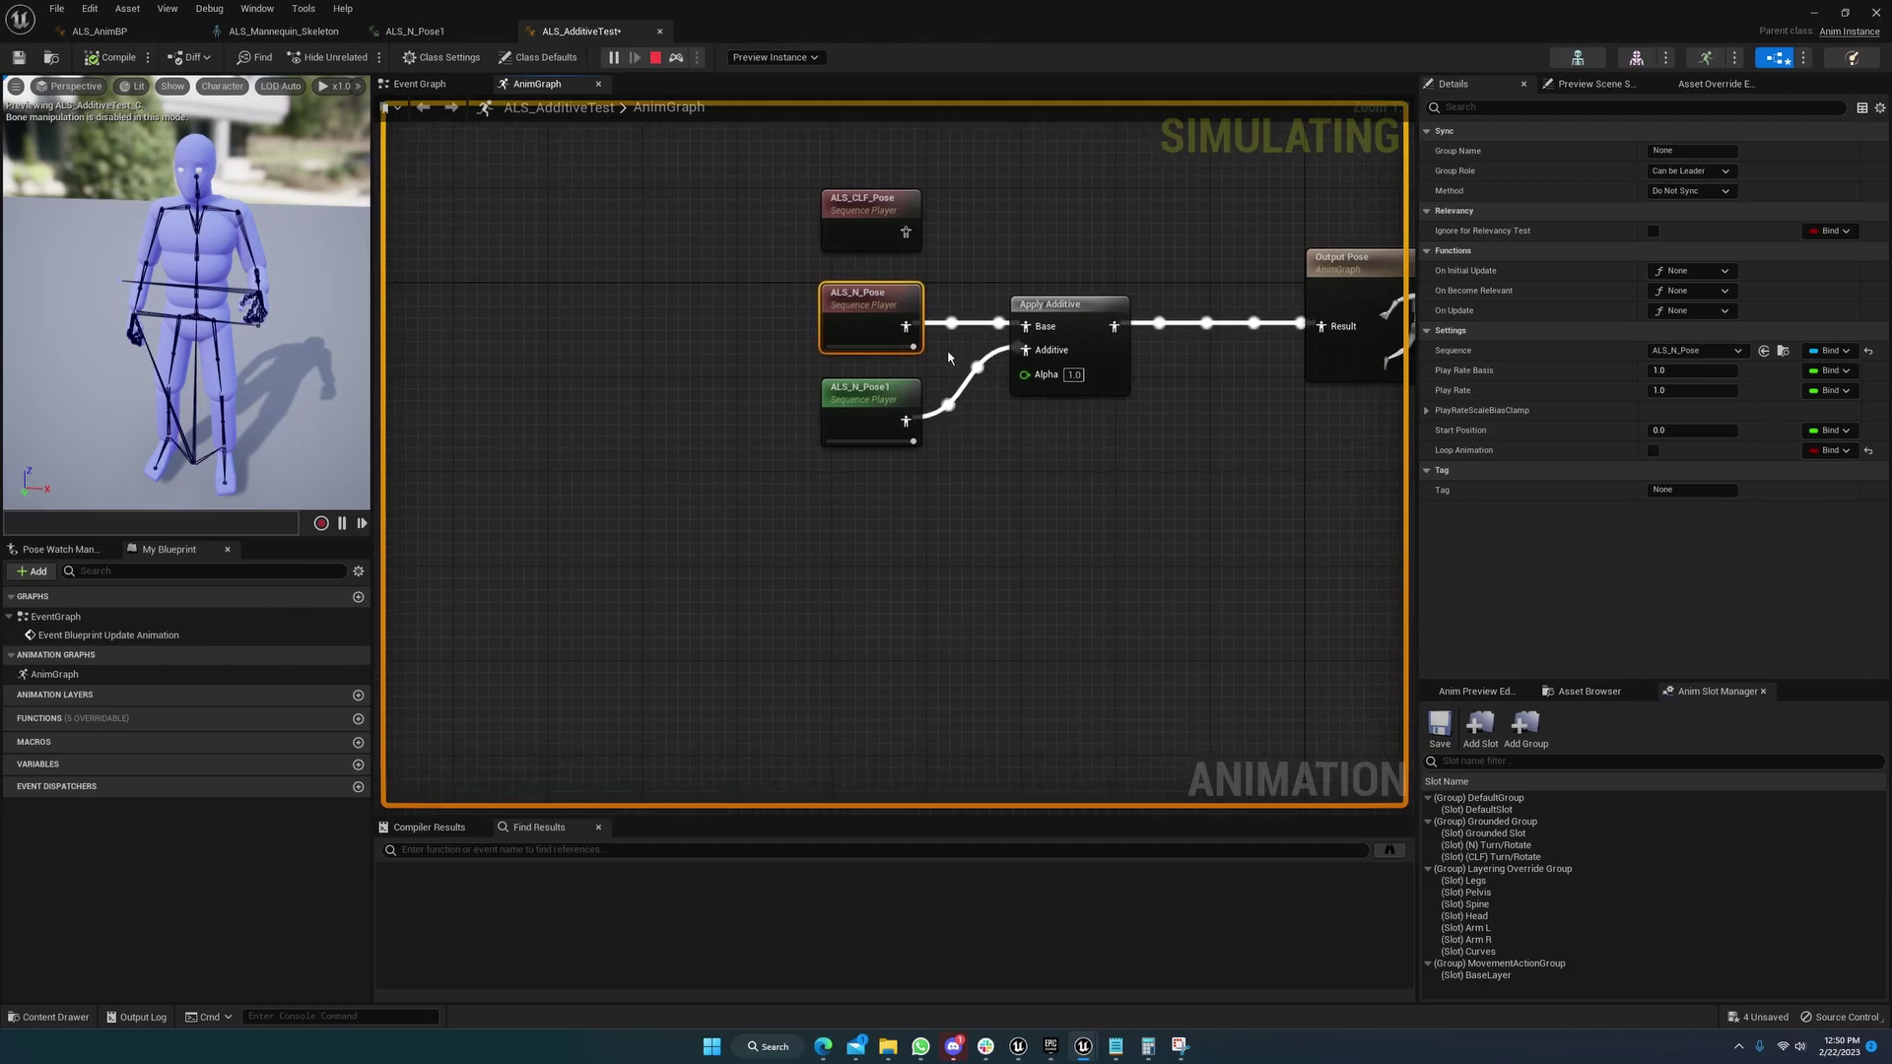
# Review the Apply Additive node alongside the UpperArm notes in Notepad, and examine the blended pose's arms in the preview viewport
pyautogui.click(1074, 318)
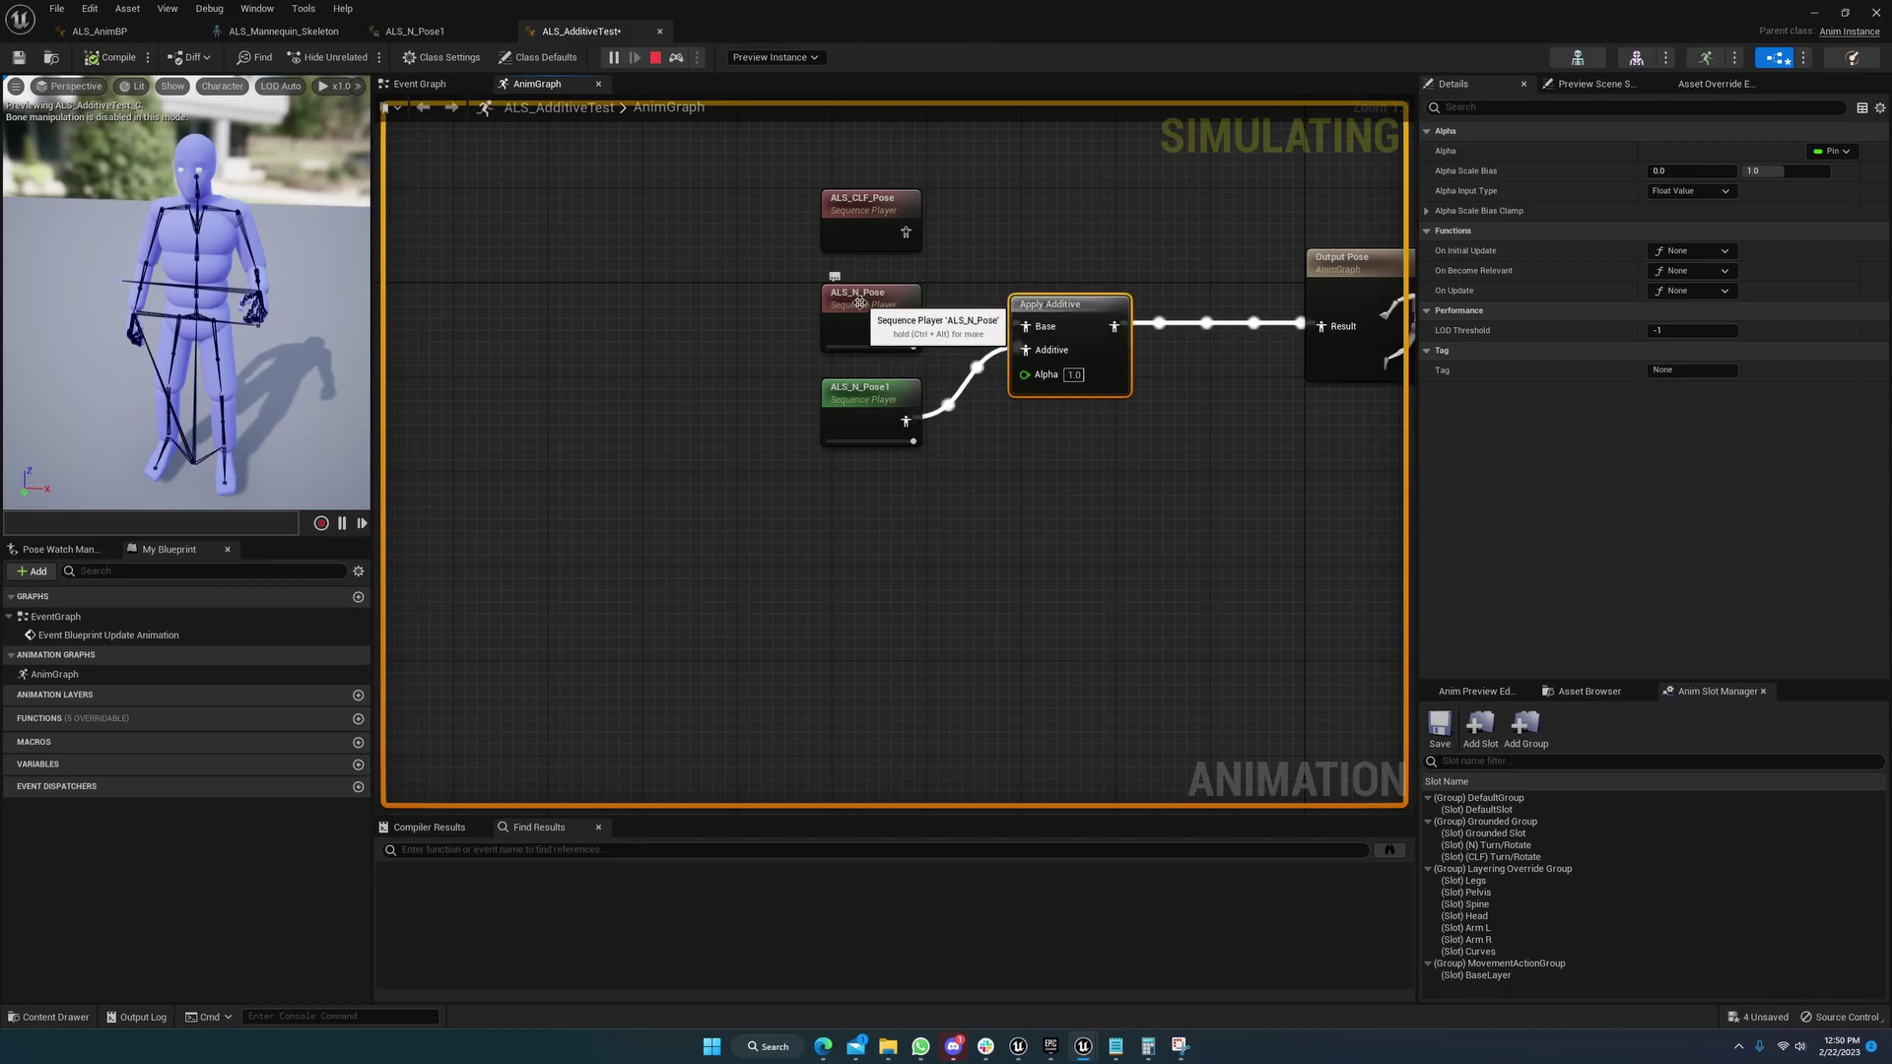
pyautogui.click(1122, 1048)
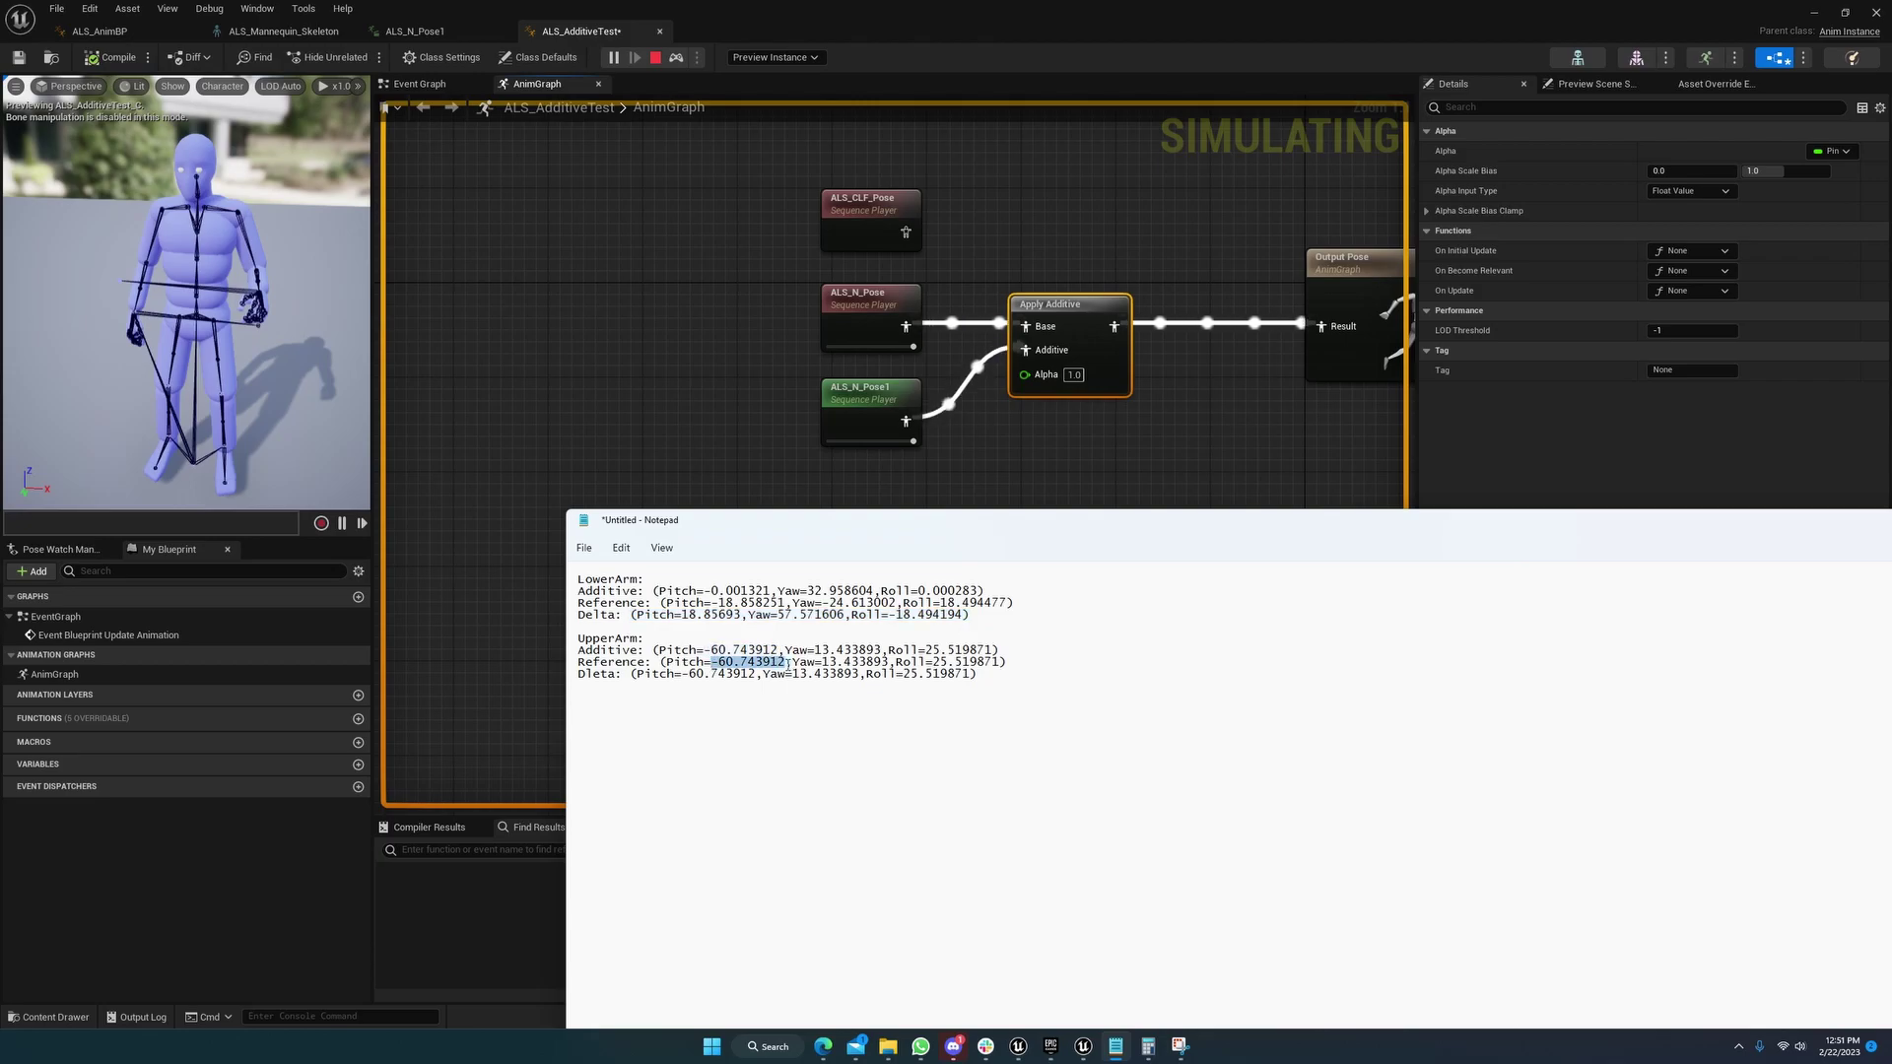
pyautogui.click(1014, 364)
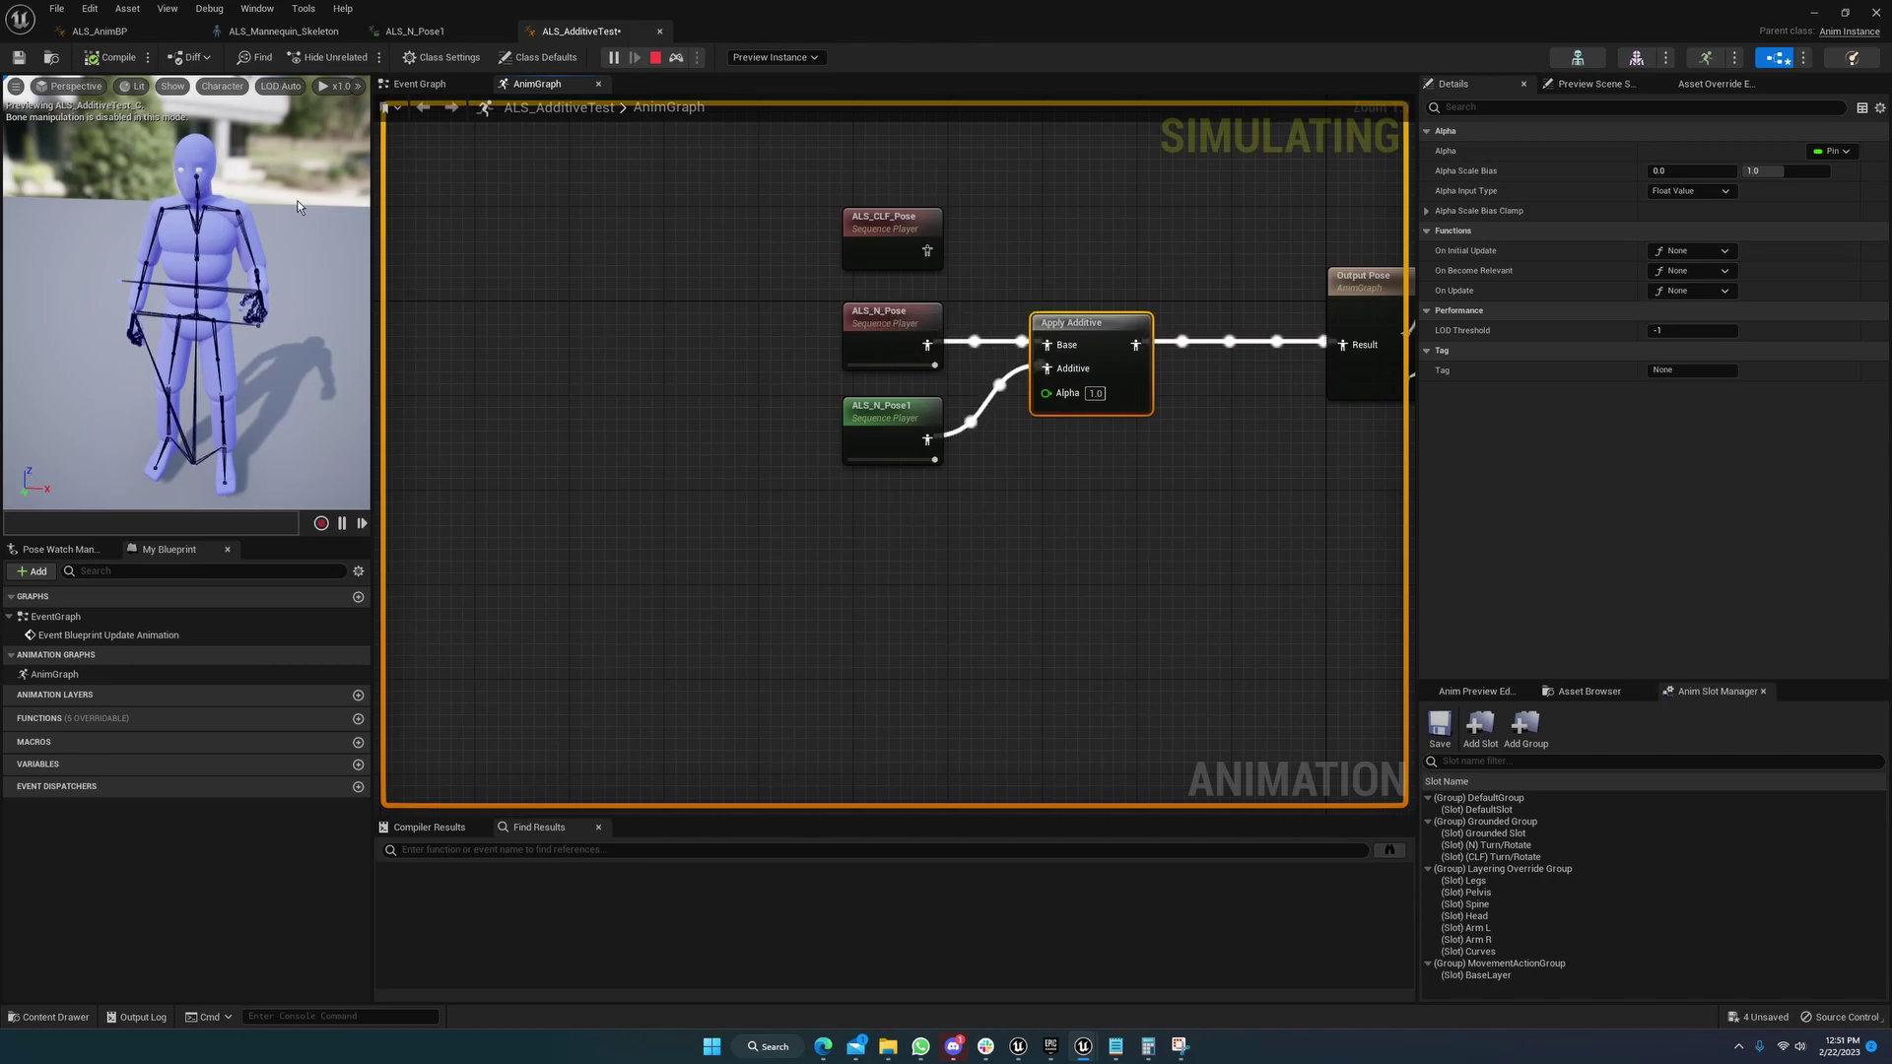
pyautogui.moveTo(275, 287); pyautogui.dragTo(182, 235, button='right')
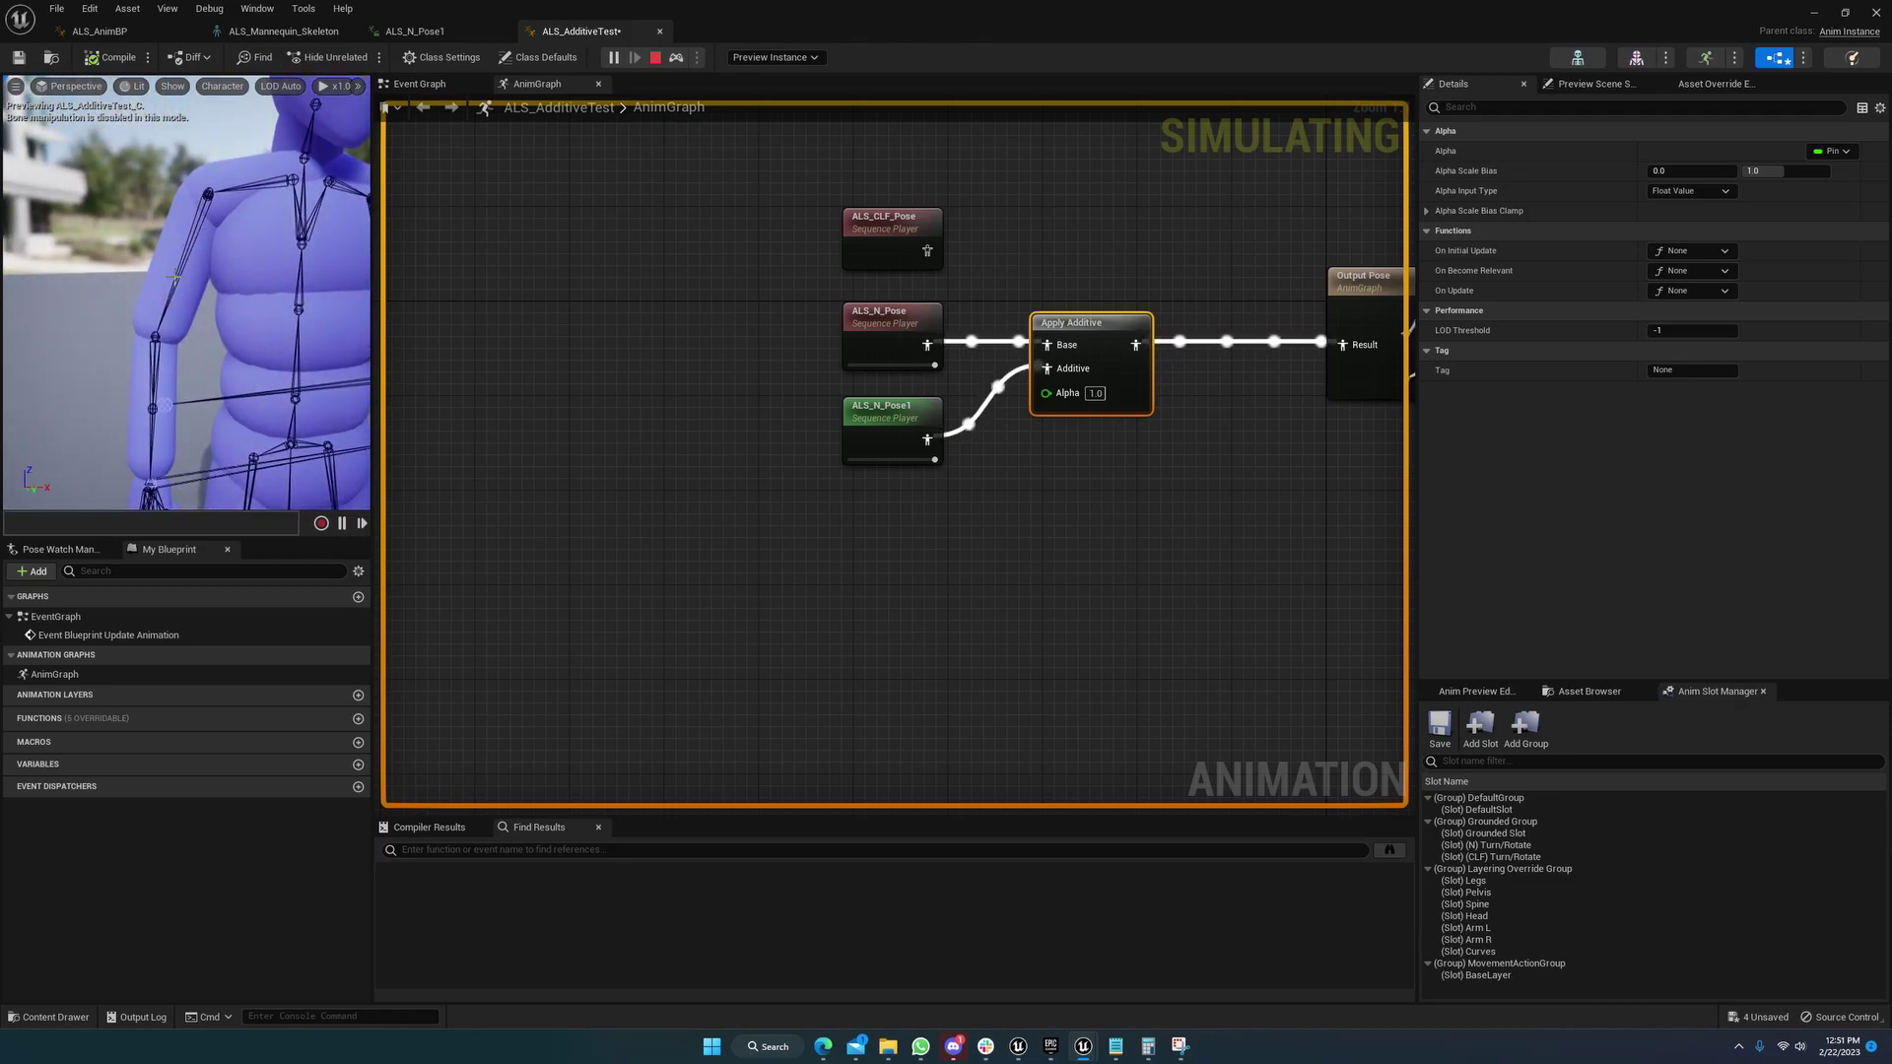
pyautogui.moveTo(167, 341); pyautogui.dragTo(165, 264, button='right')
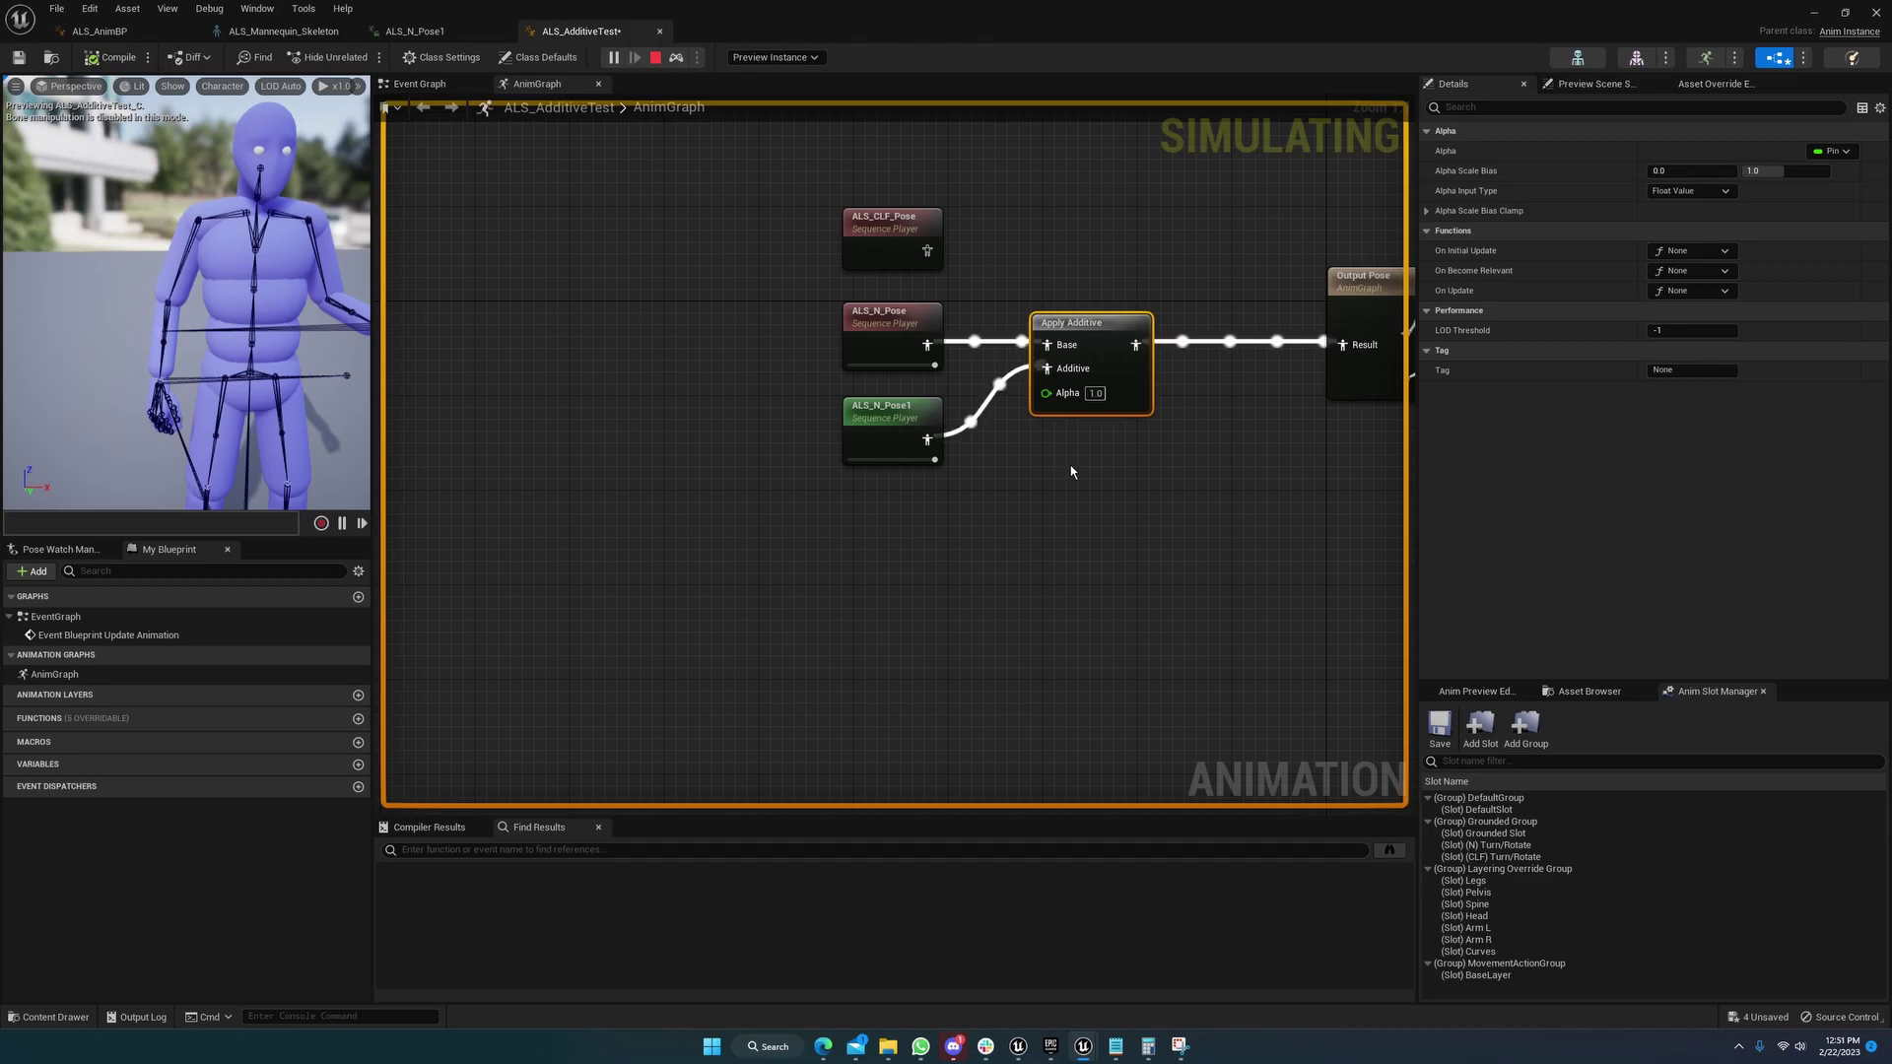
# Review the Apply Additive setup, and examine the ALS_N_Pose1 animation with the full mannequin in view
pyautogui.moveTo(1071, 472); pyautogui.dragTo(994, 456, button='right')
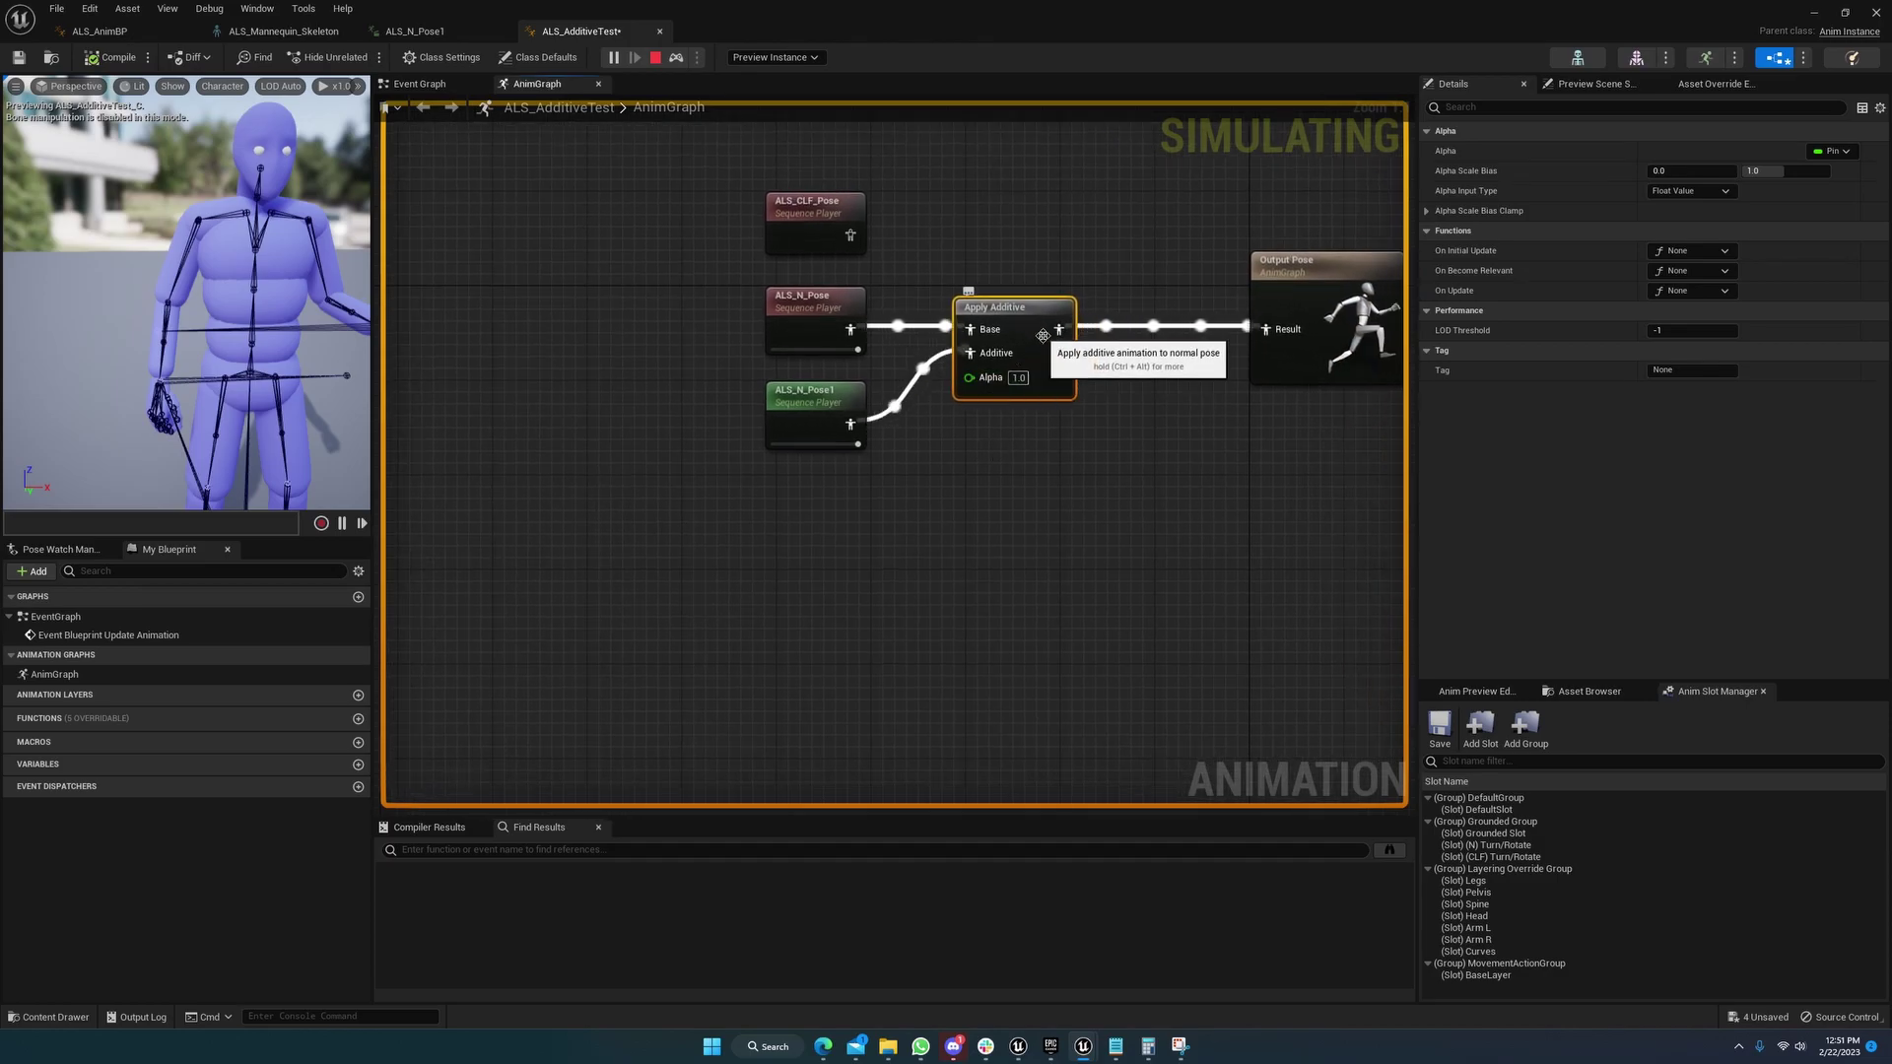
pyautogui.moveTo(1150, 442); pyautogui.dragTo(1111, 415, button='right')
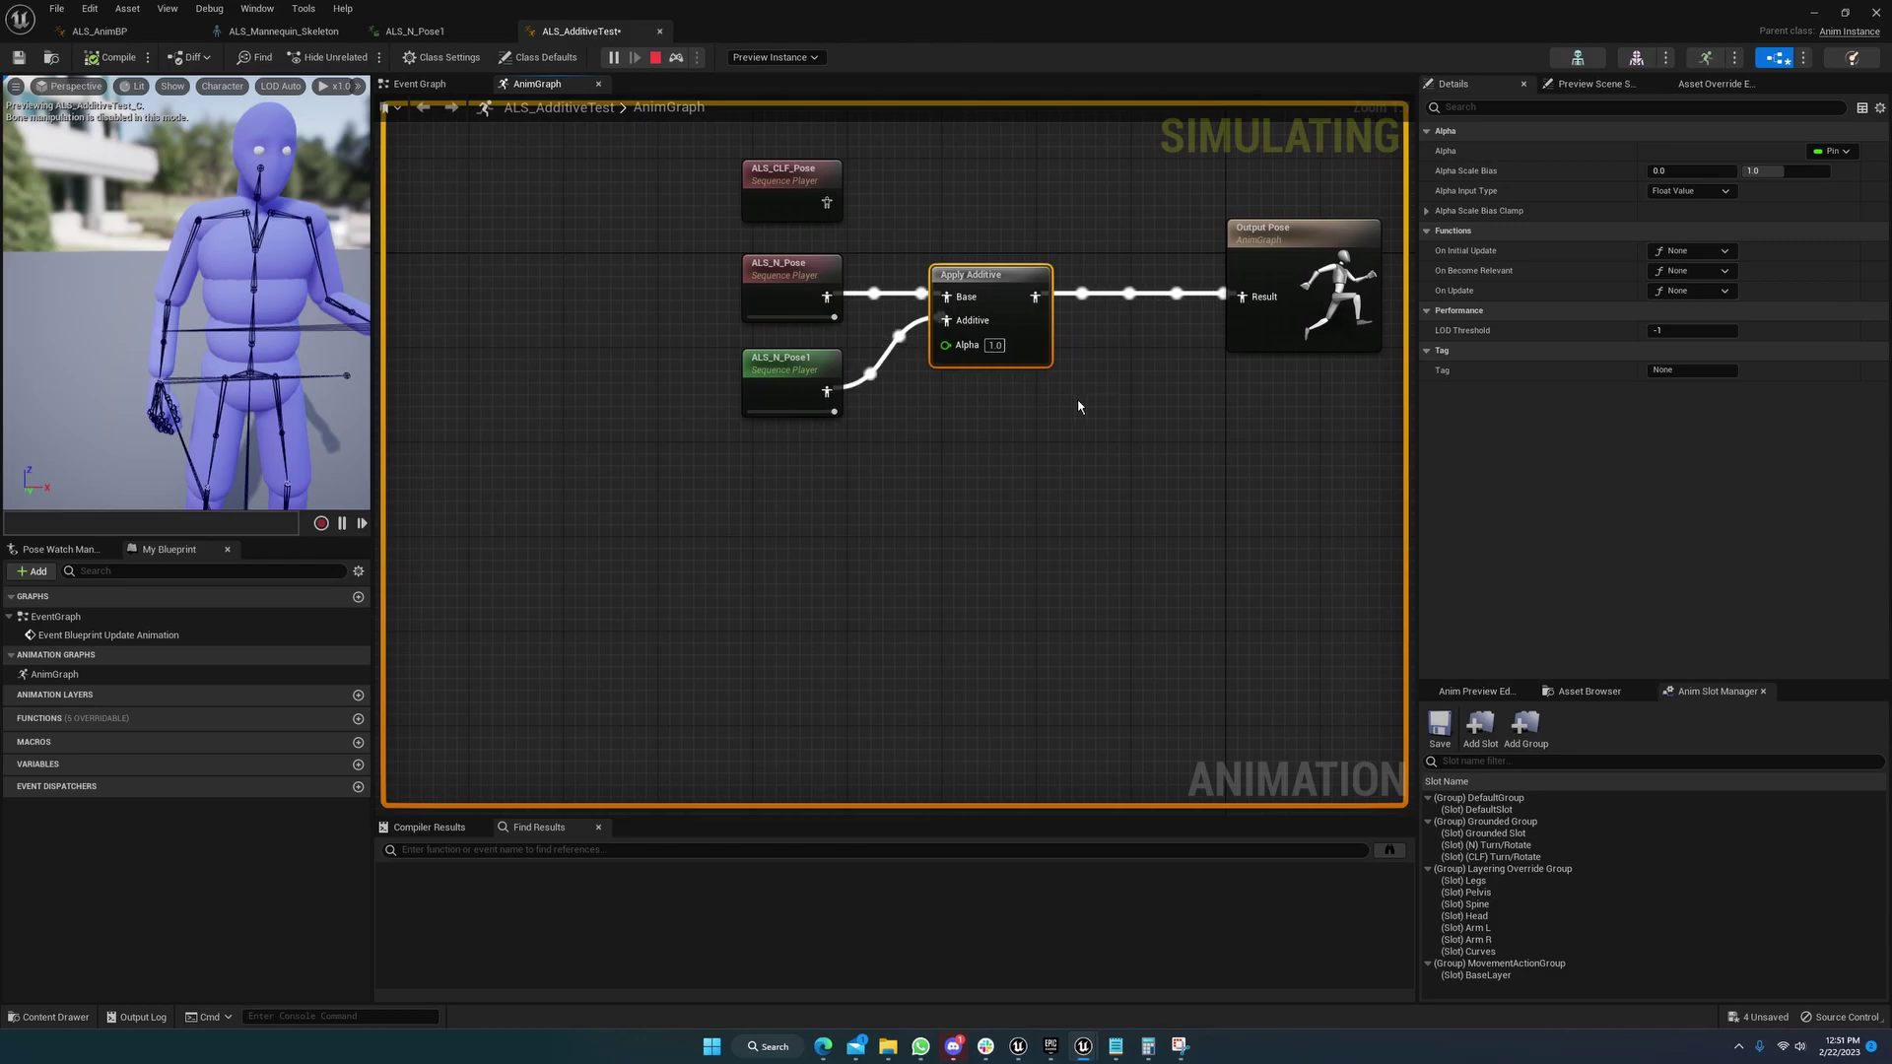
pyautogui.click(409, 32)
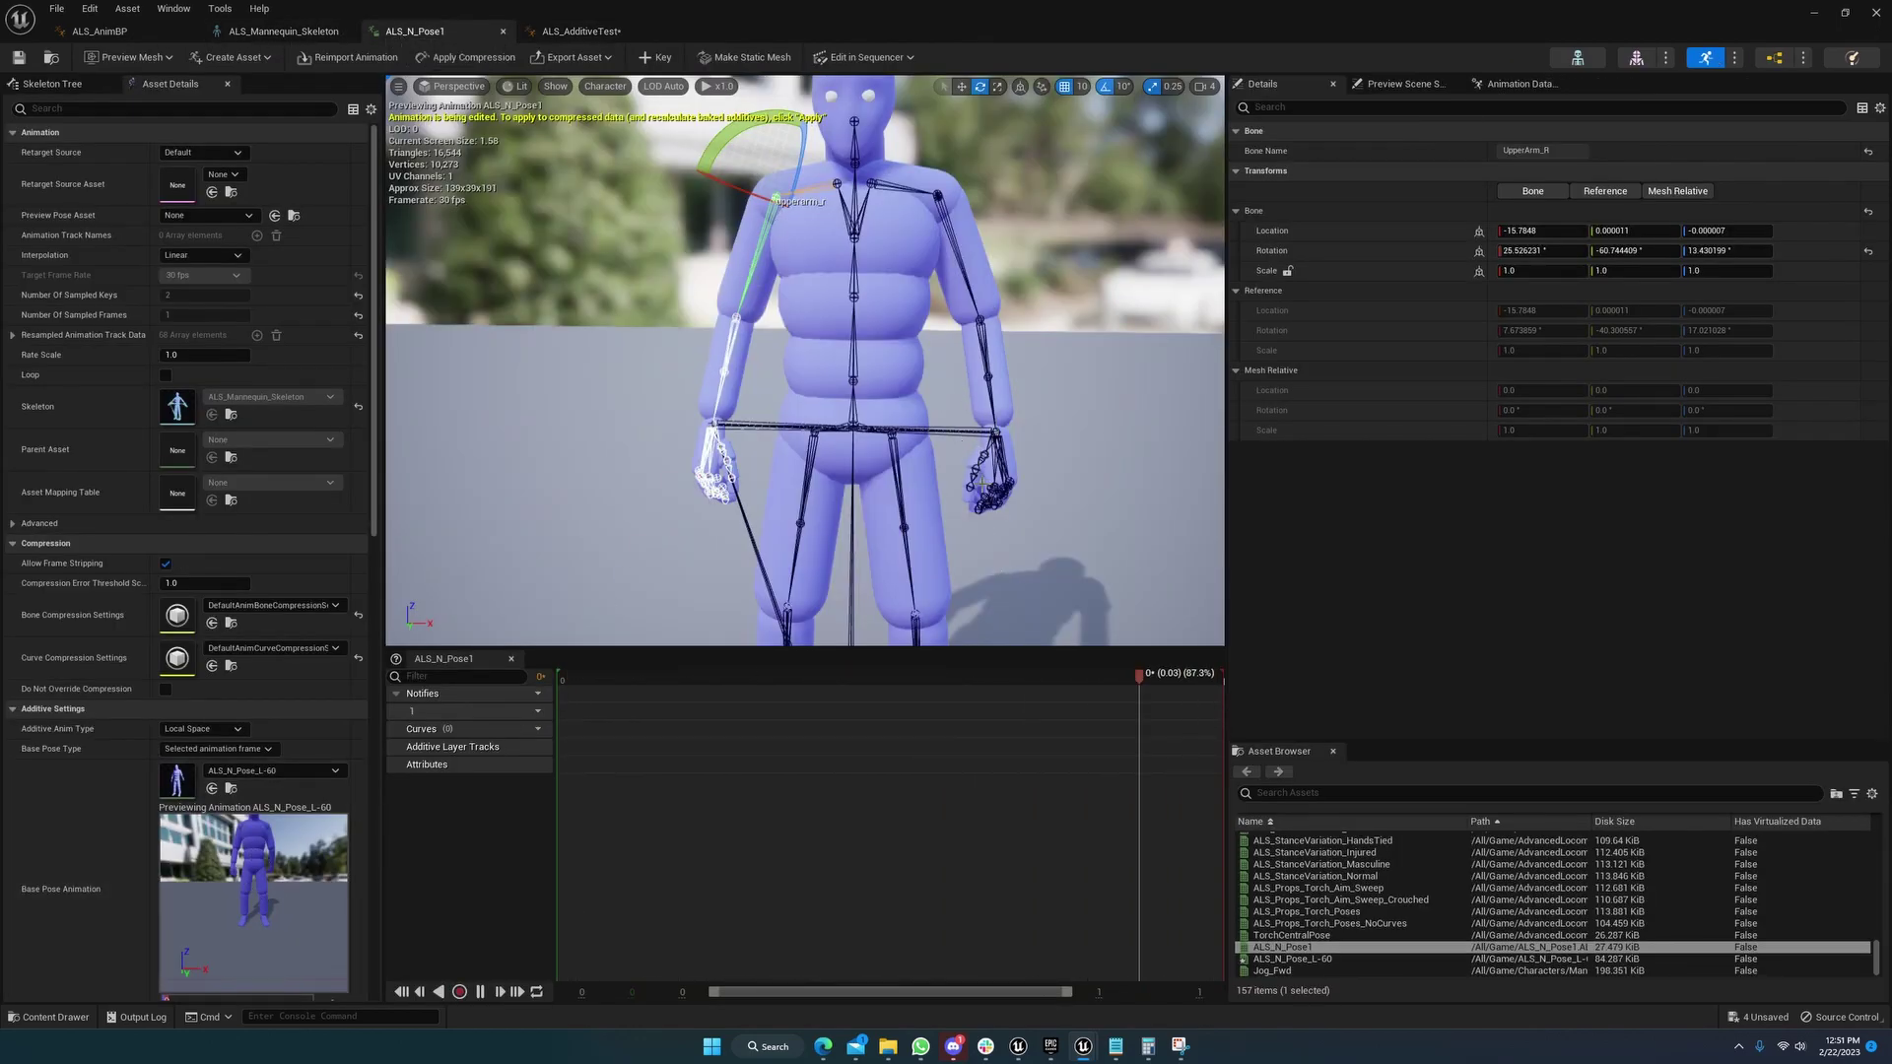
pyautogui.scroll(-5, 1007, 465)
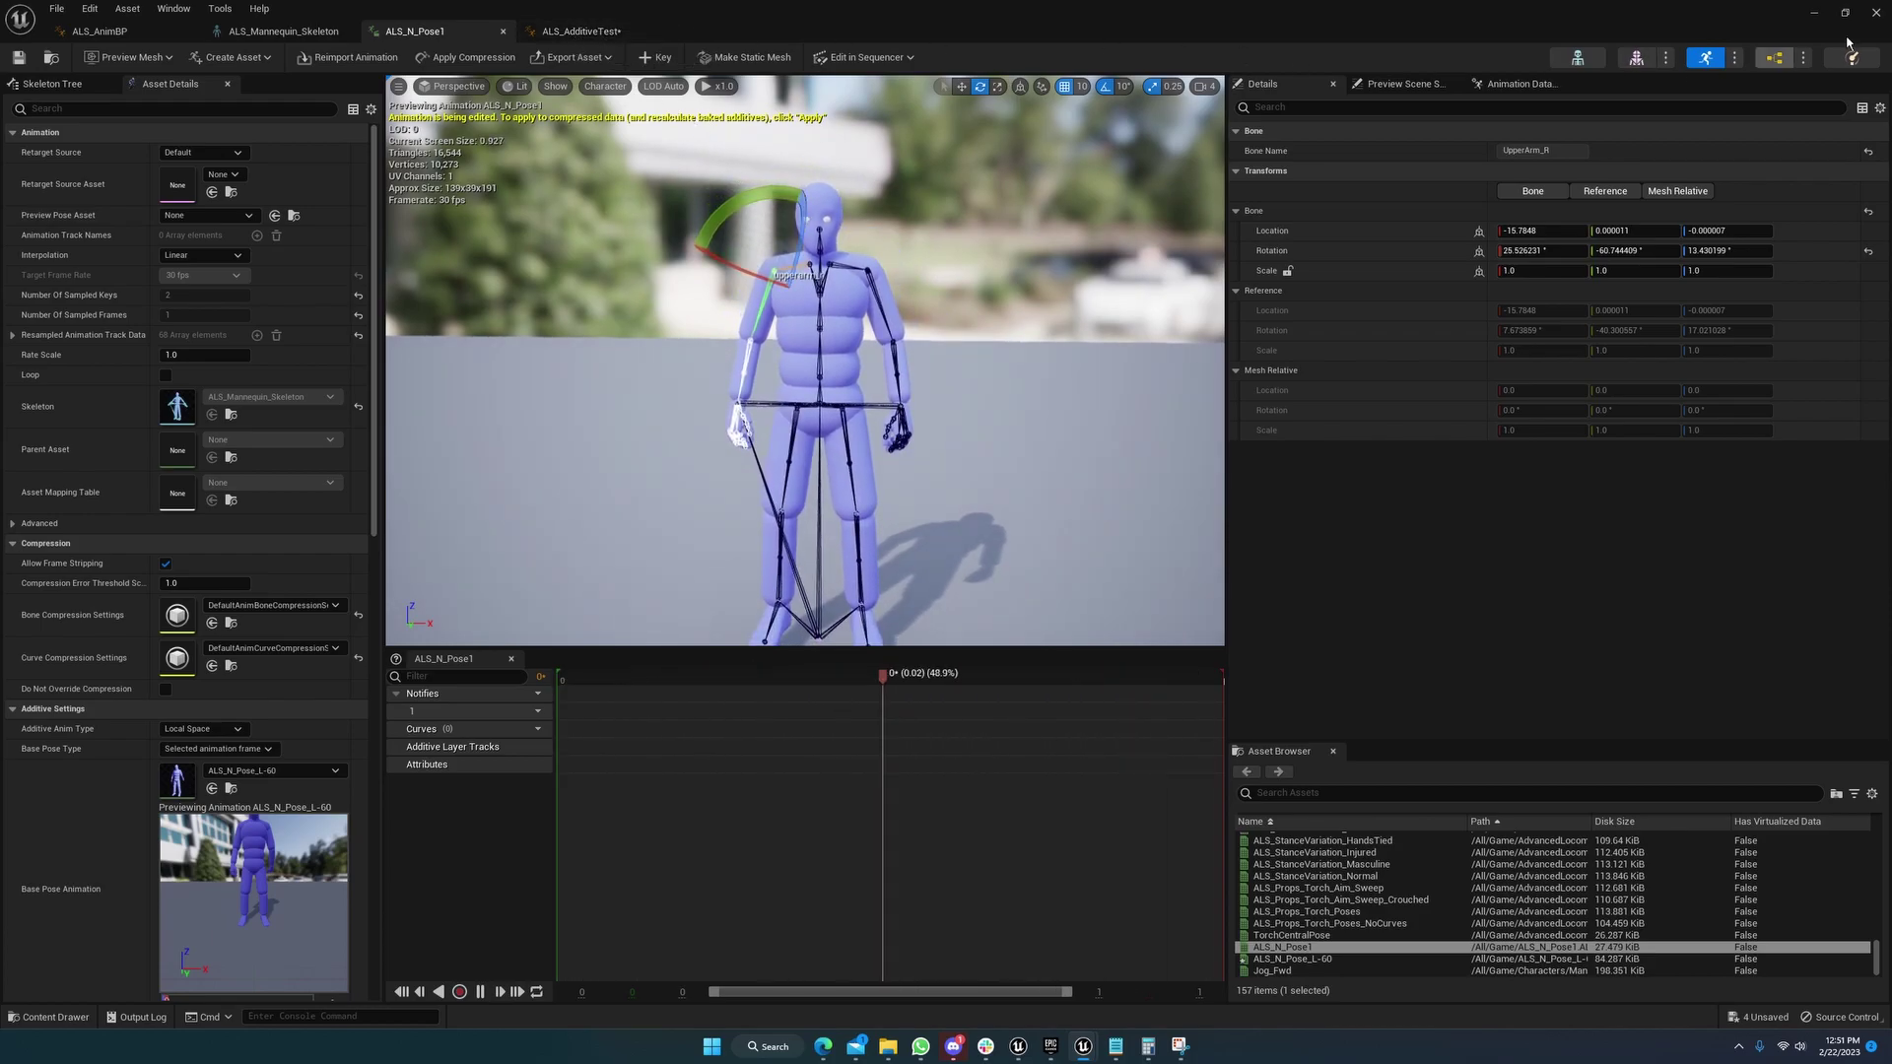
# Return to the ALS_DemoLevel level, bring all the mannequins into view and close the Sequencer
pyautogui.click(1813, 11)
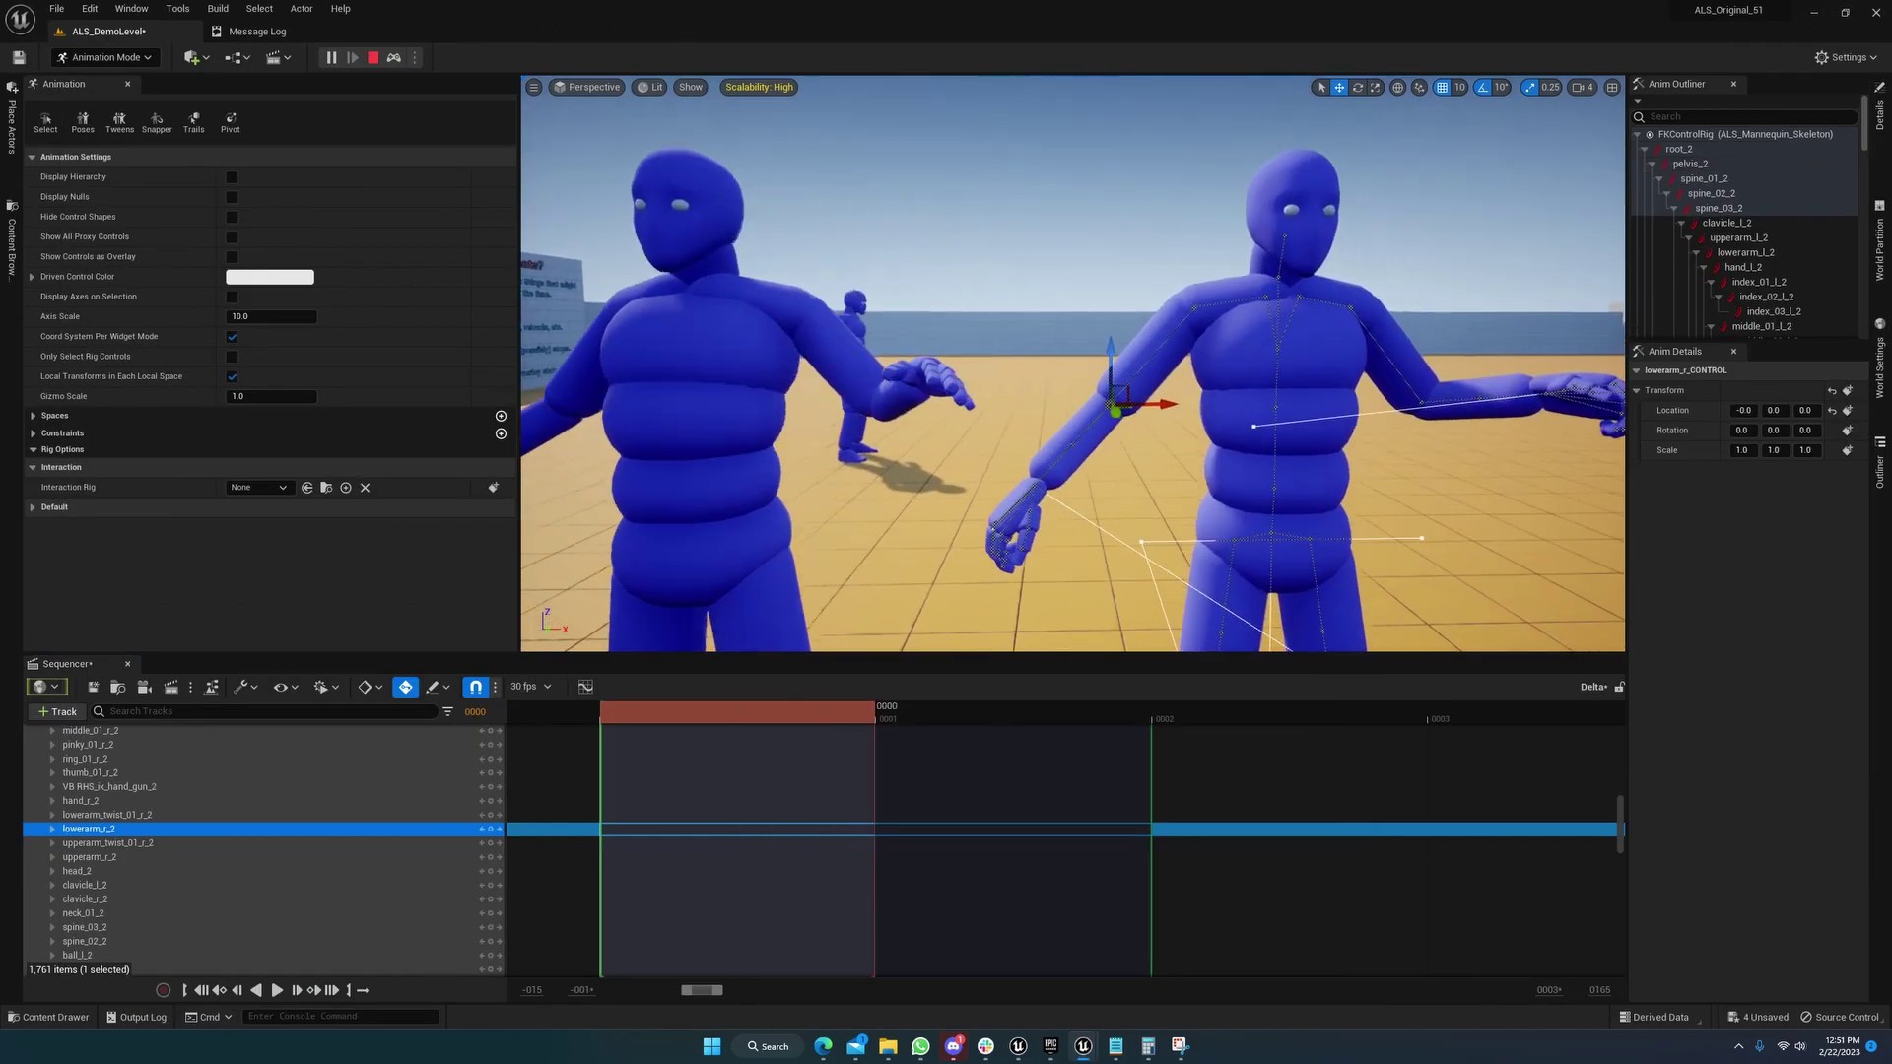
pyautogui.moveTo(1275, 473); pyautogui.dragTo(1275, 473, button='right')
pyautogui.press('s')
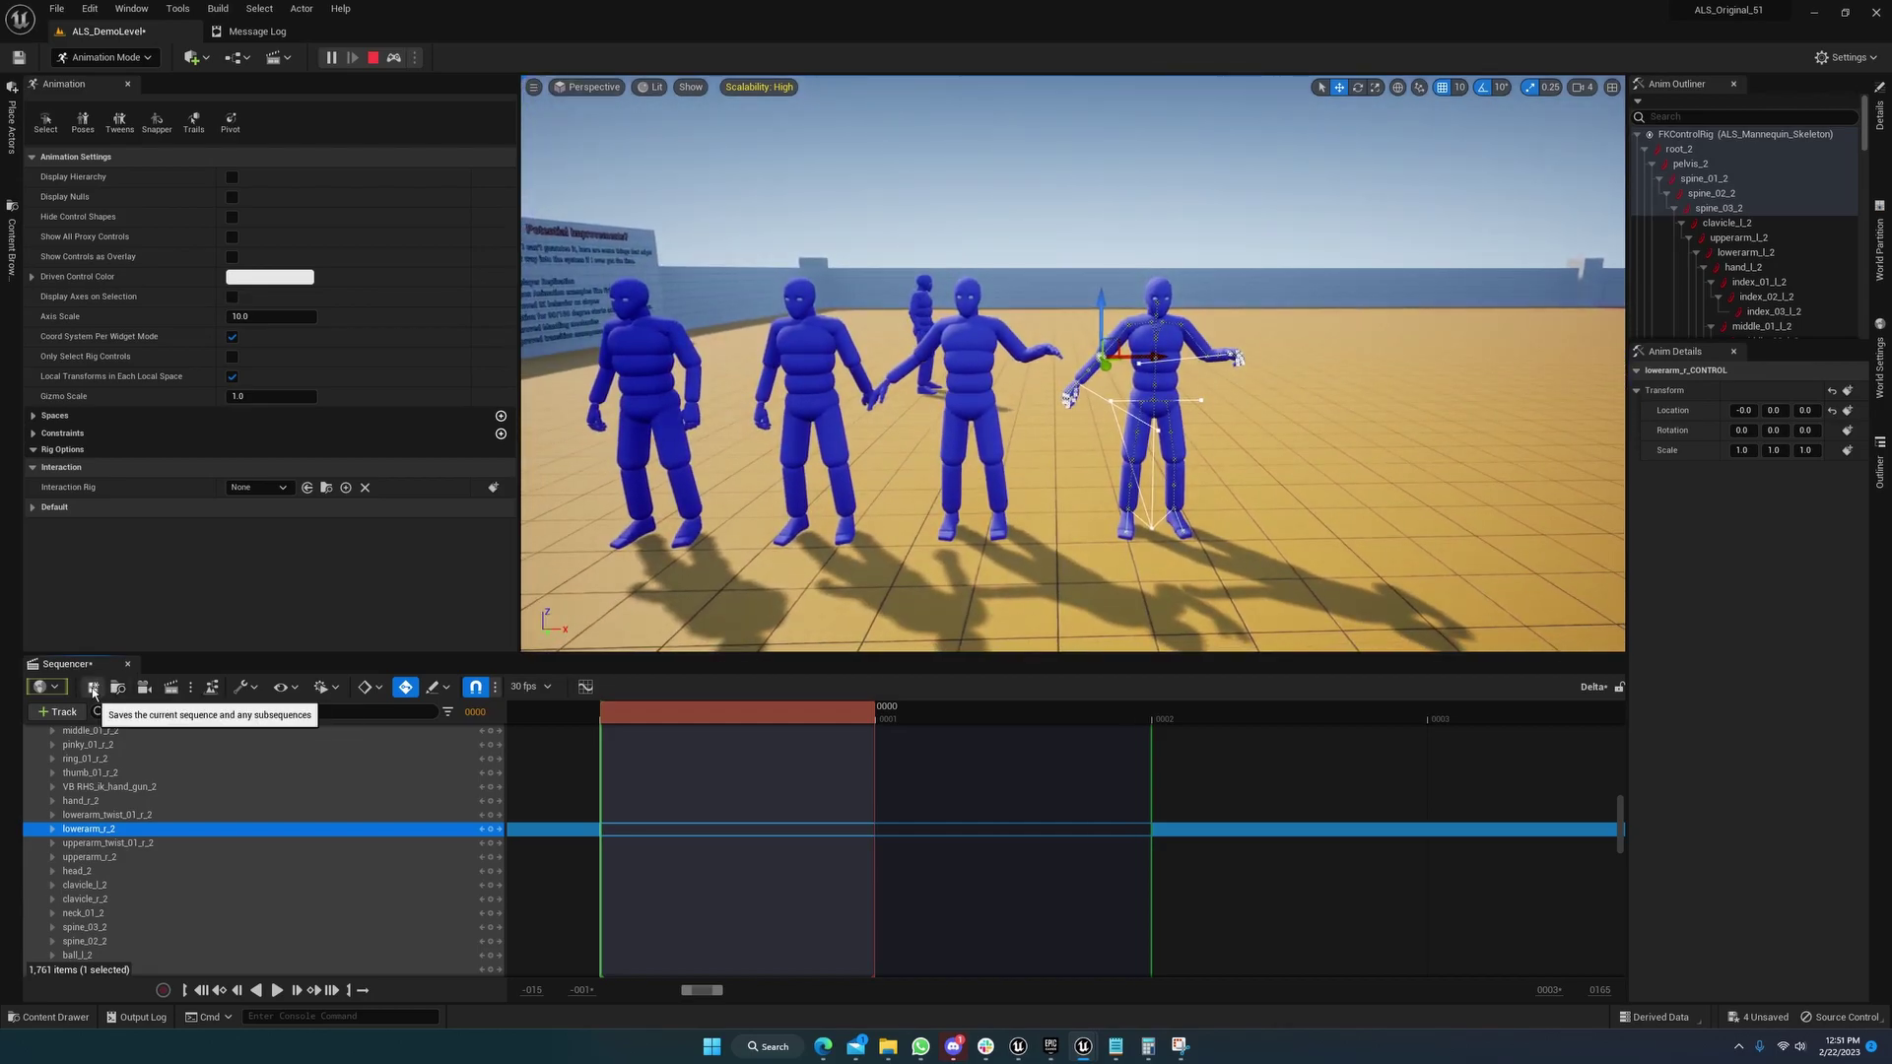
pyautogui.click(127, 663)
# Examine the row of posed mannequins from several sides, ending on a front view of the selected ALS_AnimMan character
pyautogui.press('w')
pyautogui.moveTo(946, 538); pyautogui.dragTo(1090, 494, button='right')
pyautogui.press('s')
pyautogui.press('a')
pyautogui.press('w')
pyautogui.moveTo(1236, 513); pyautogui.dragTo(651, 433, button='right')
pyautogui.press('s')
pyautogui.press('a')
pyautogui.press('d')
pyautogui.press('w')
pyautogui.press('a')
pyautogui.press('d')
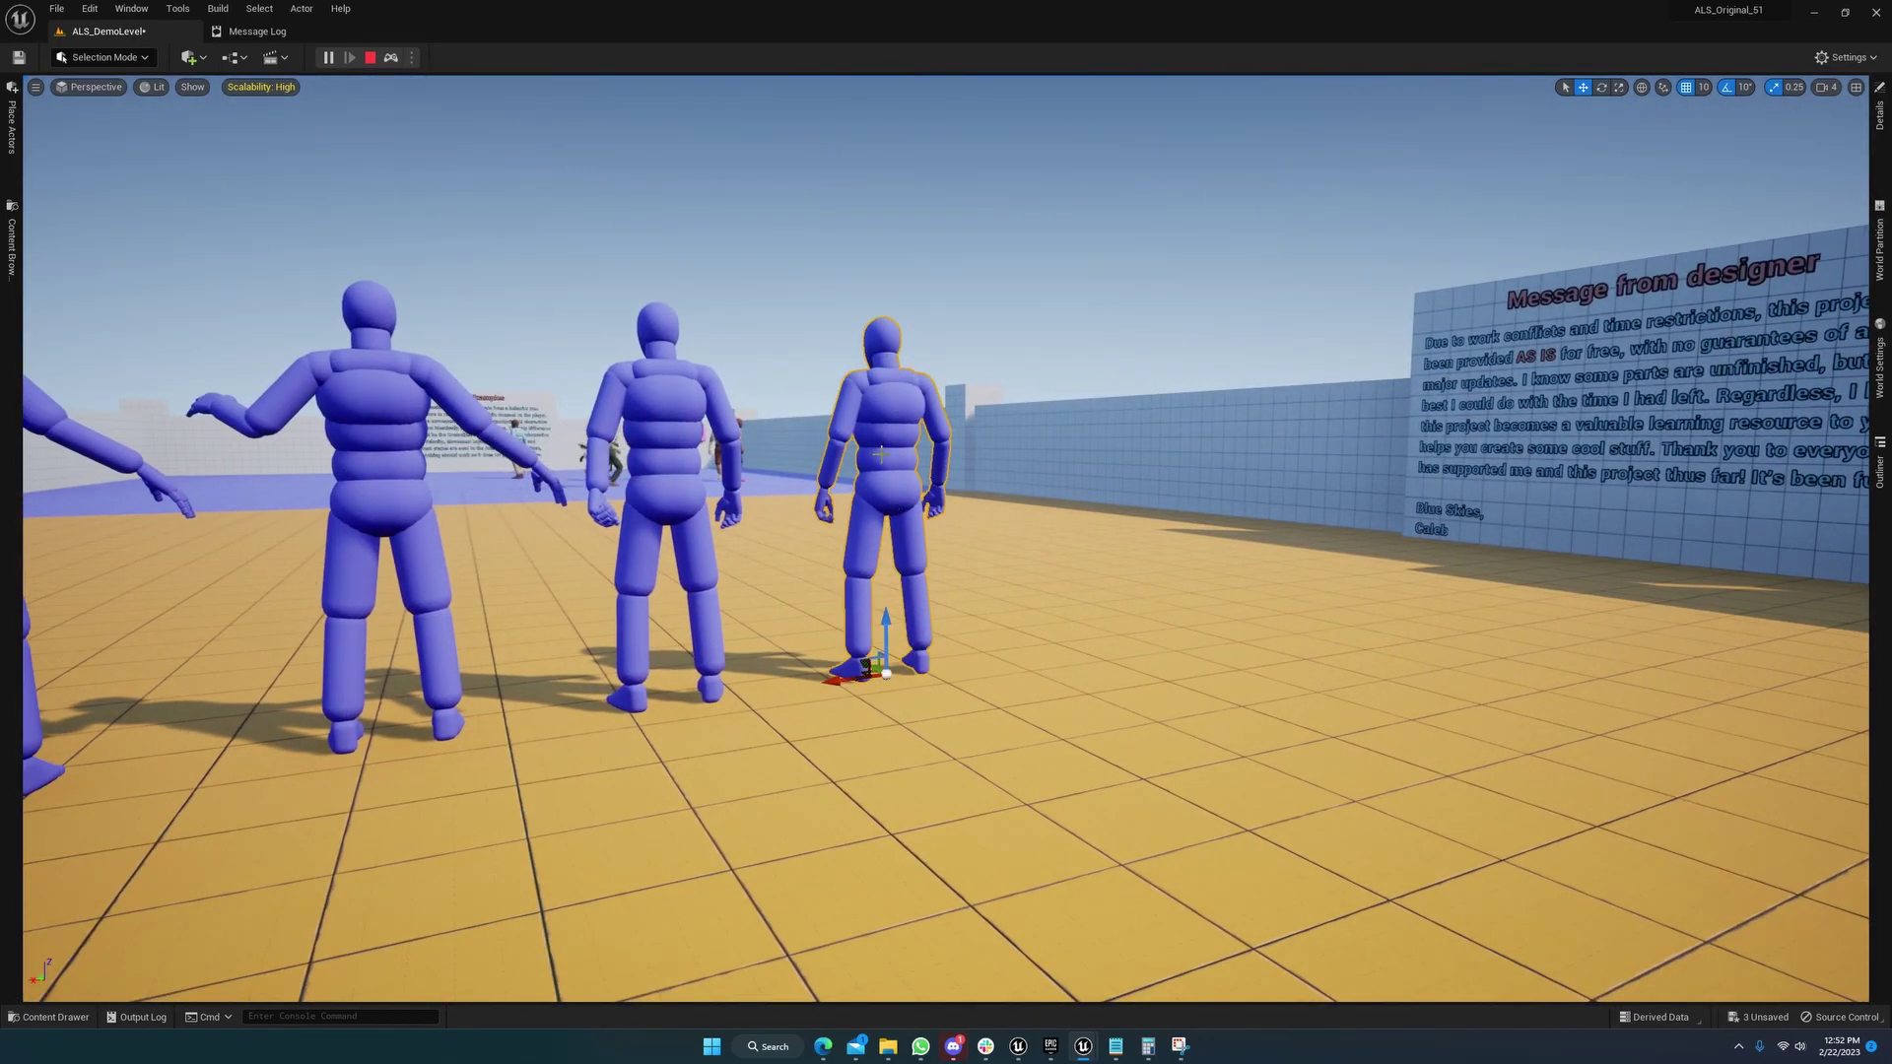
pyautogui.moveTo(881, 457); pyautogui.dragTo(1207, 464, button='right')
pyautogui.press('s')
pyautogui.press('w')
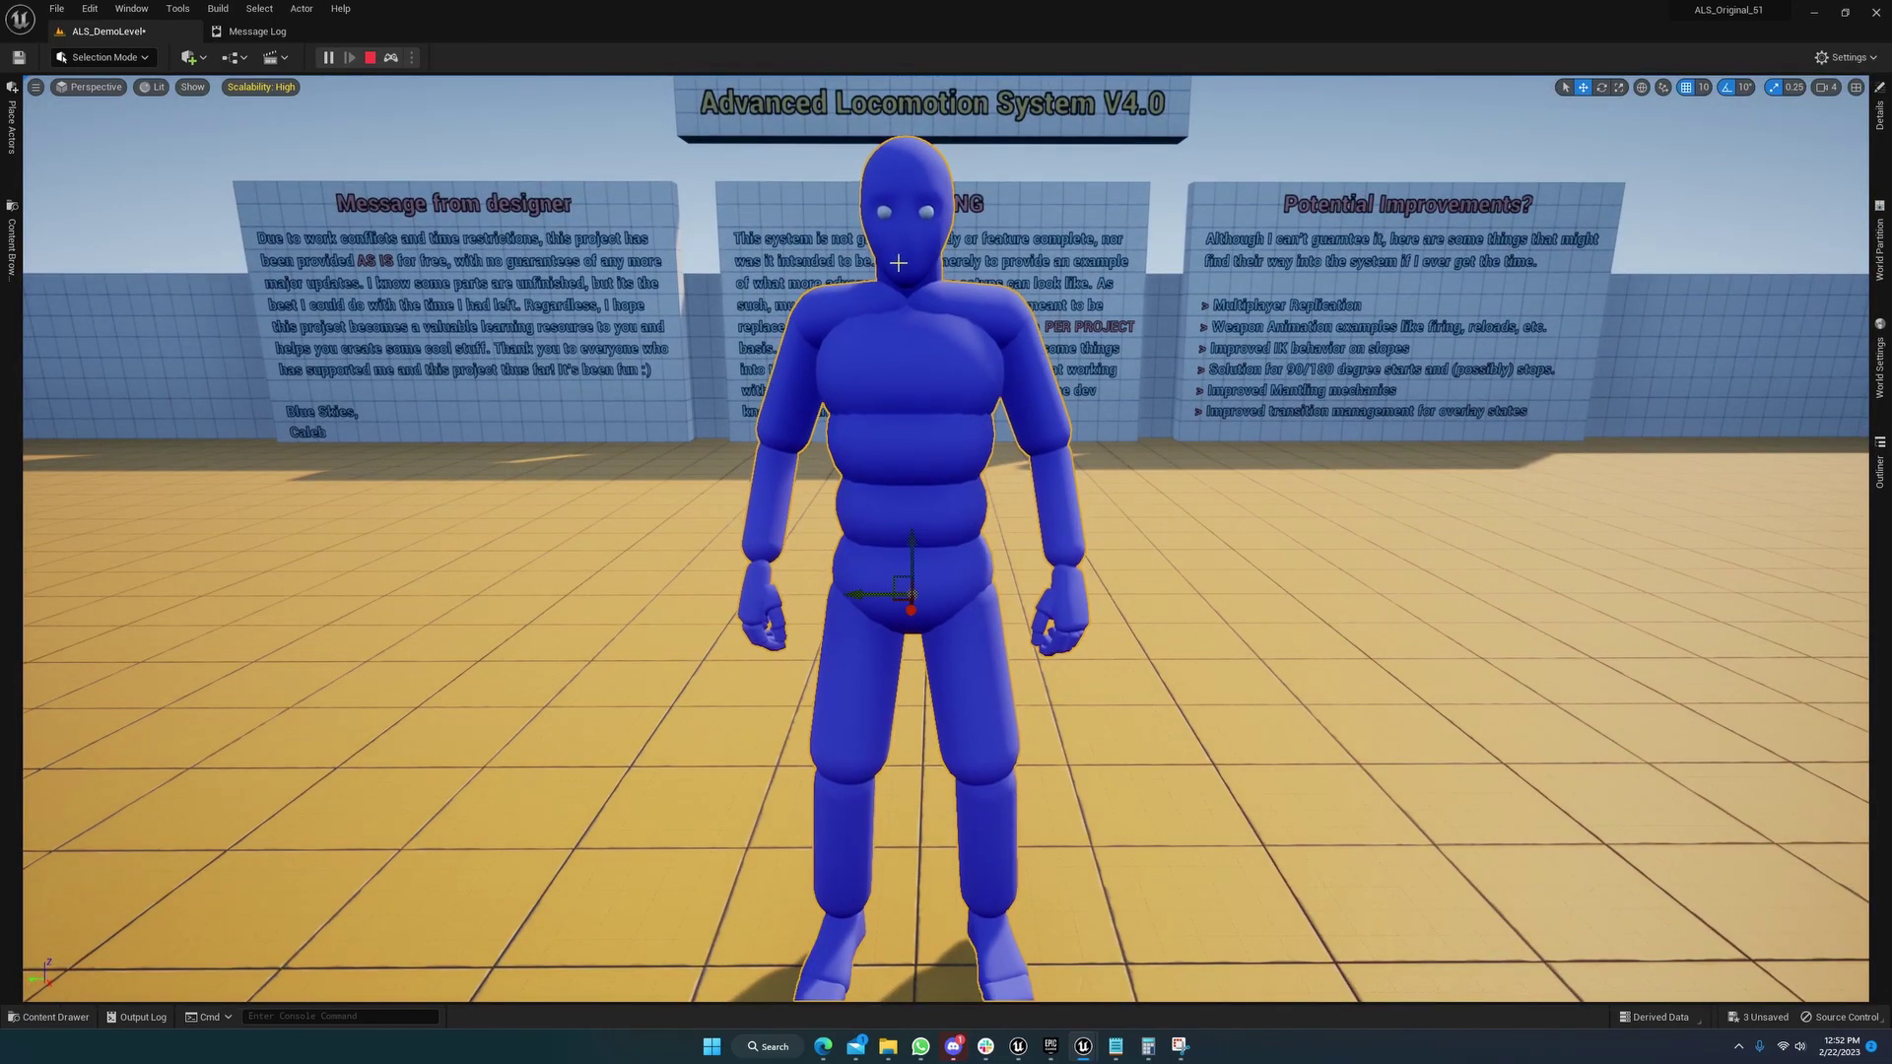
# Leave the level view and switch to the ALS_AnimBP animation blueprint
pyautogui.rightClick(902, 294)
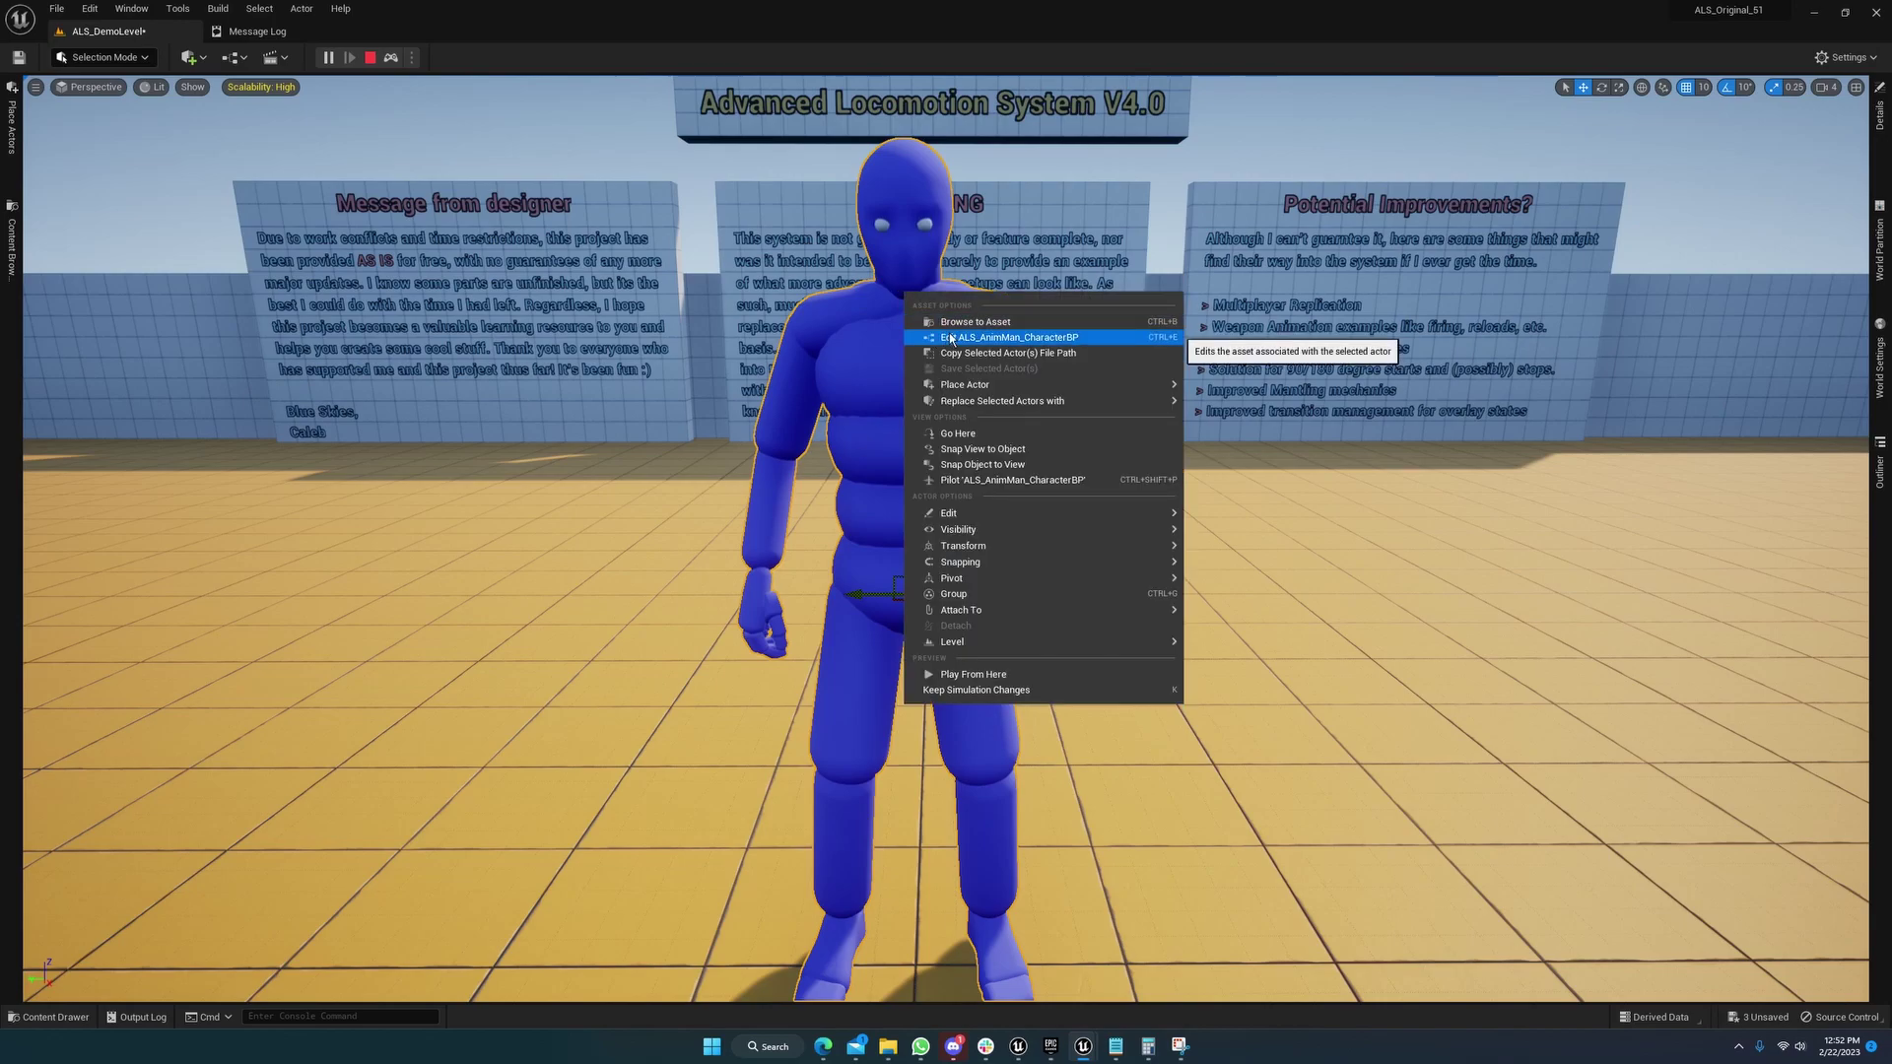
pyautogui.moveTo(1107, 1055)
pyautogui.click(1155, 954)
pyautogui.click(90, 10)
pyautogui.click(99, 31)
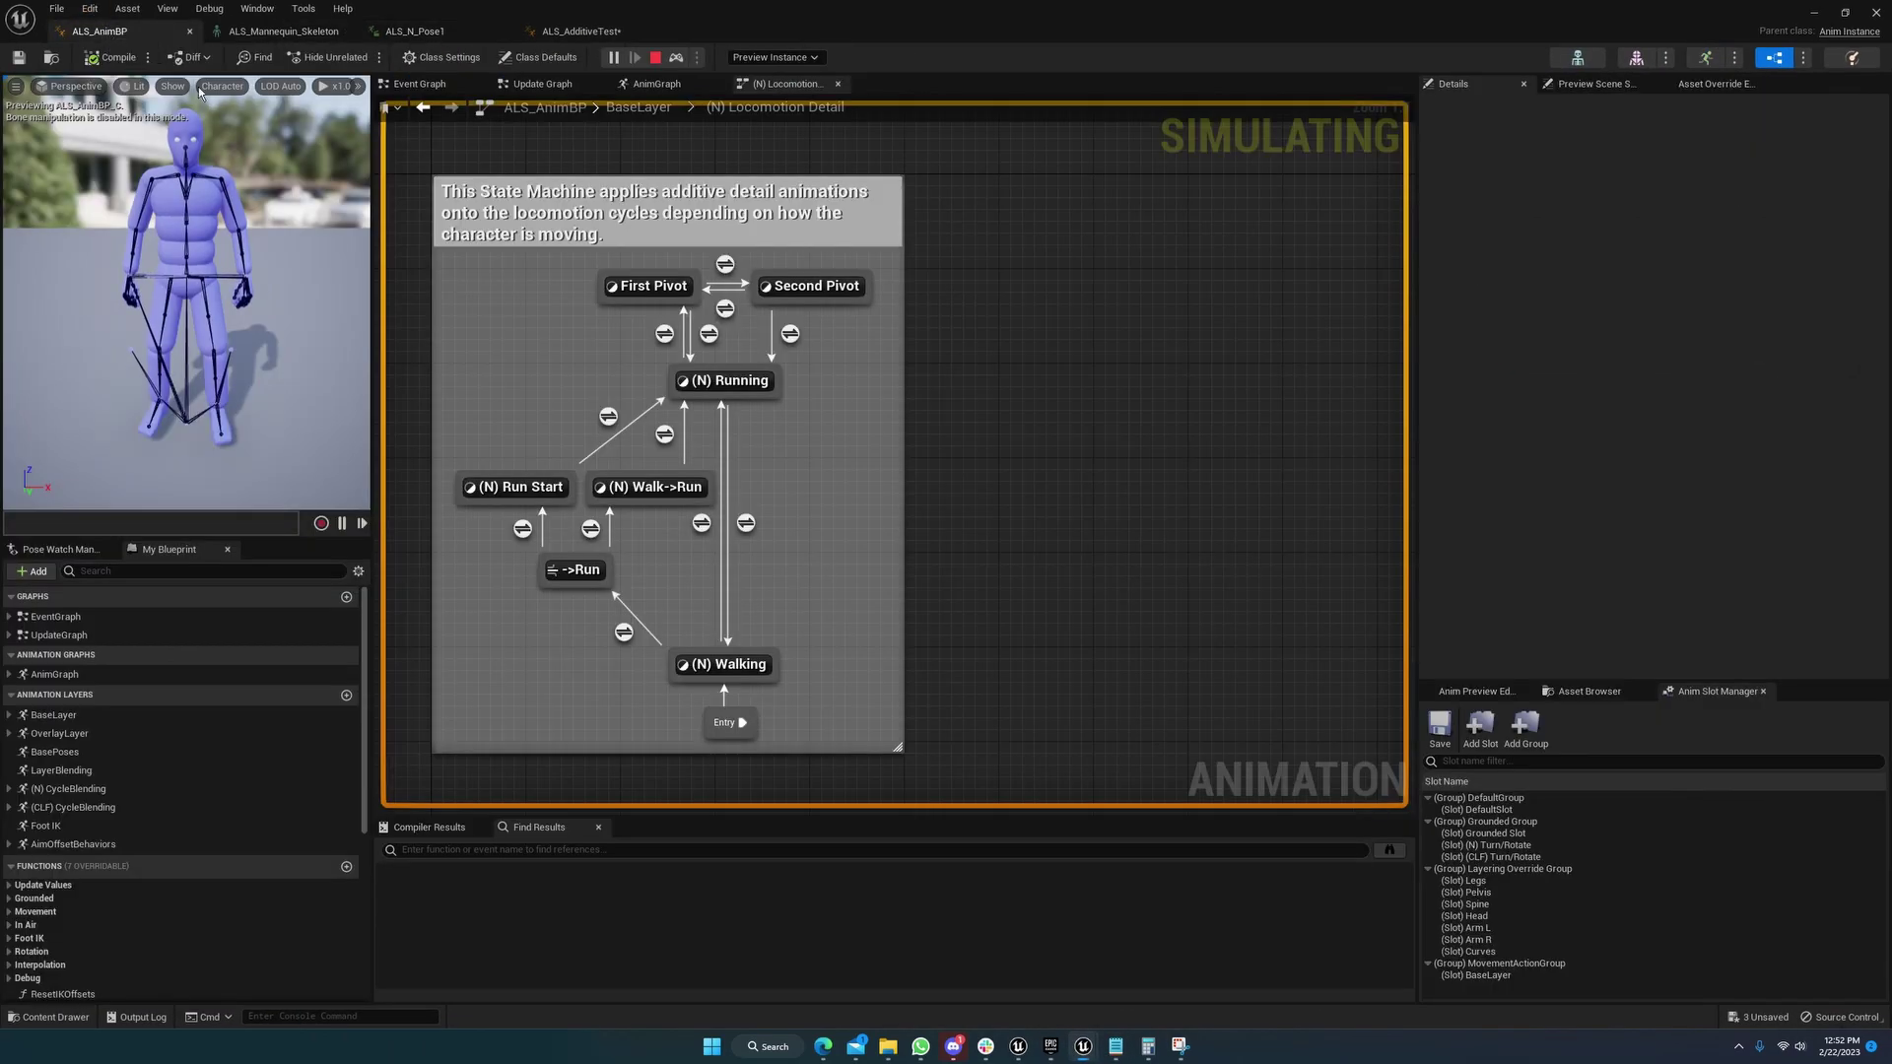
# Look through the BaseLayer graph and its Main Movement States state machine, and return to BaseLayer
pyautogui.click(631, 108)
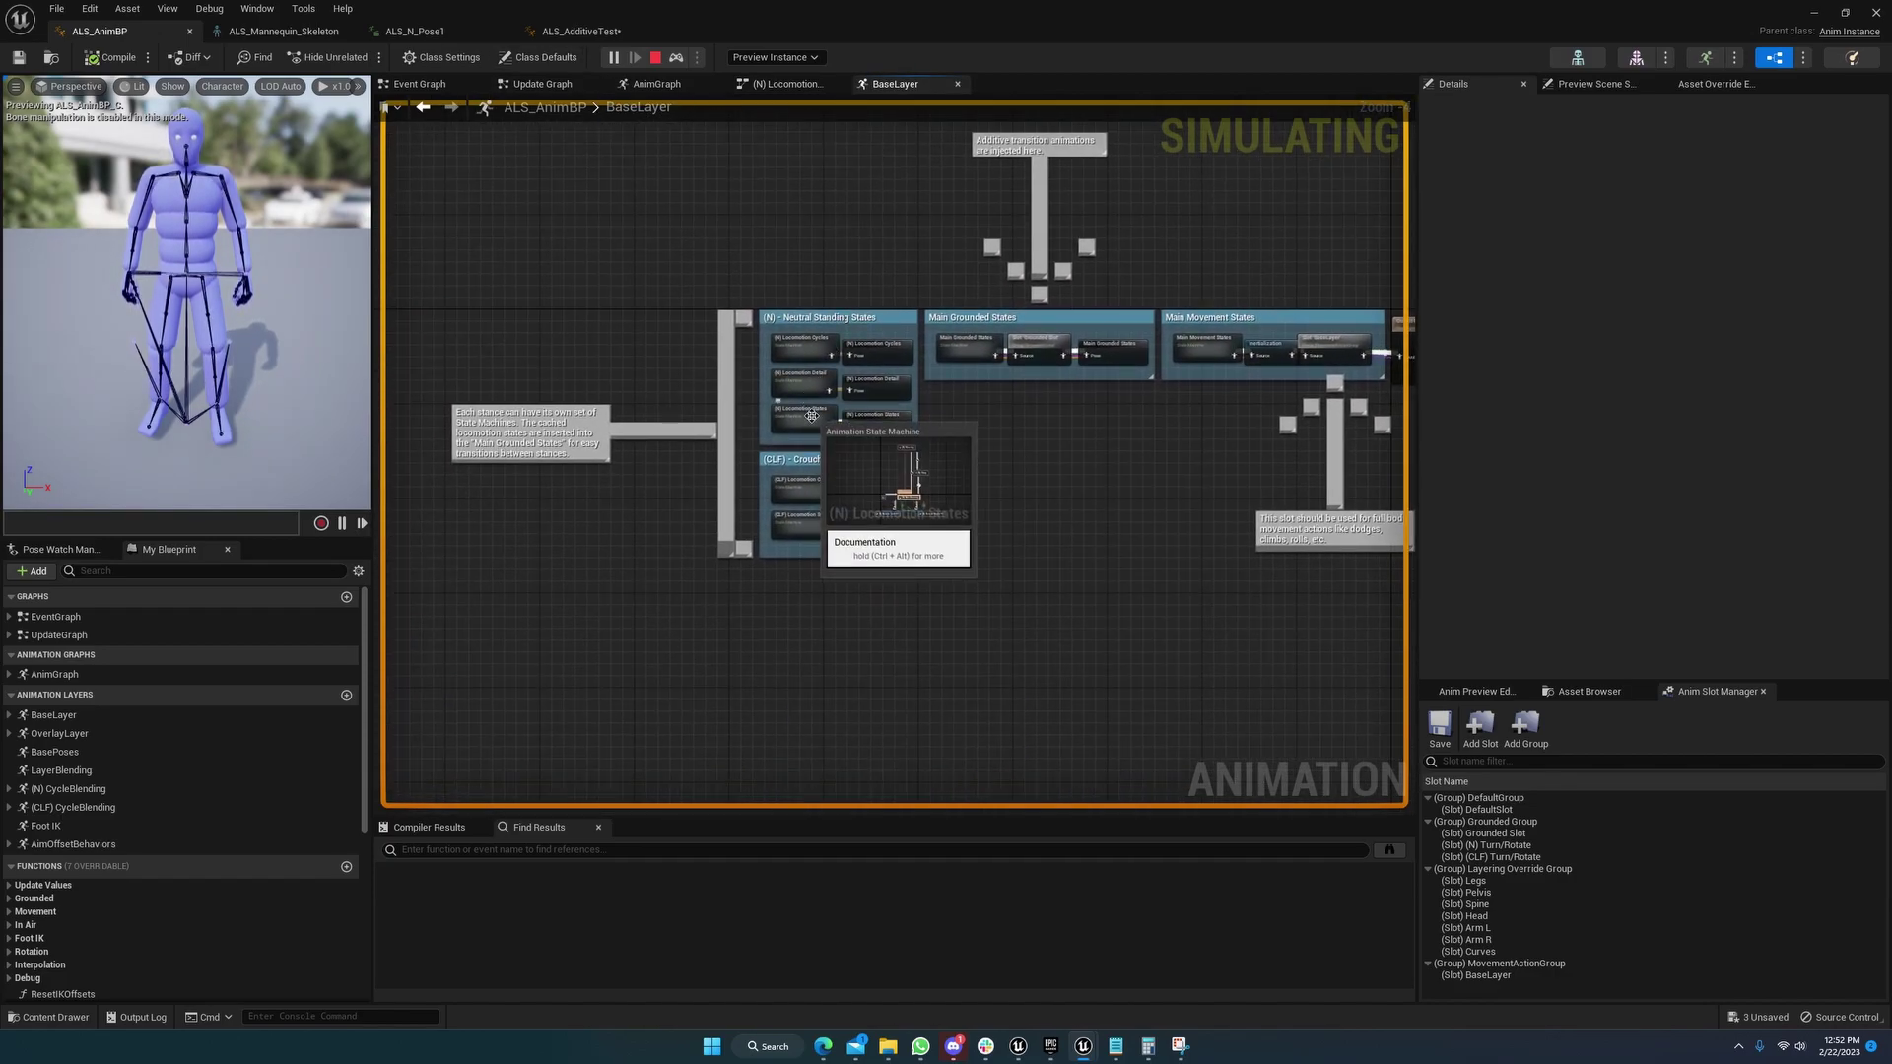
pyautogui.doubleClick(1194, 349)
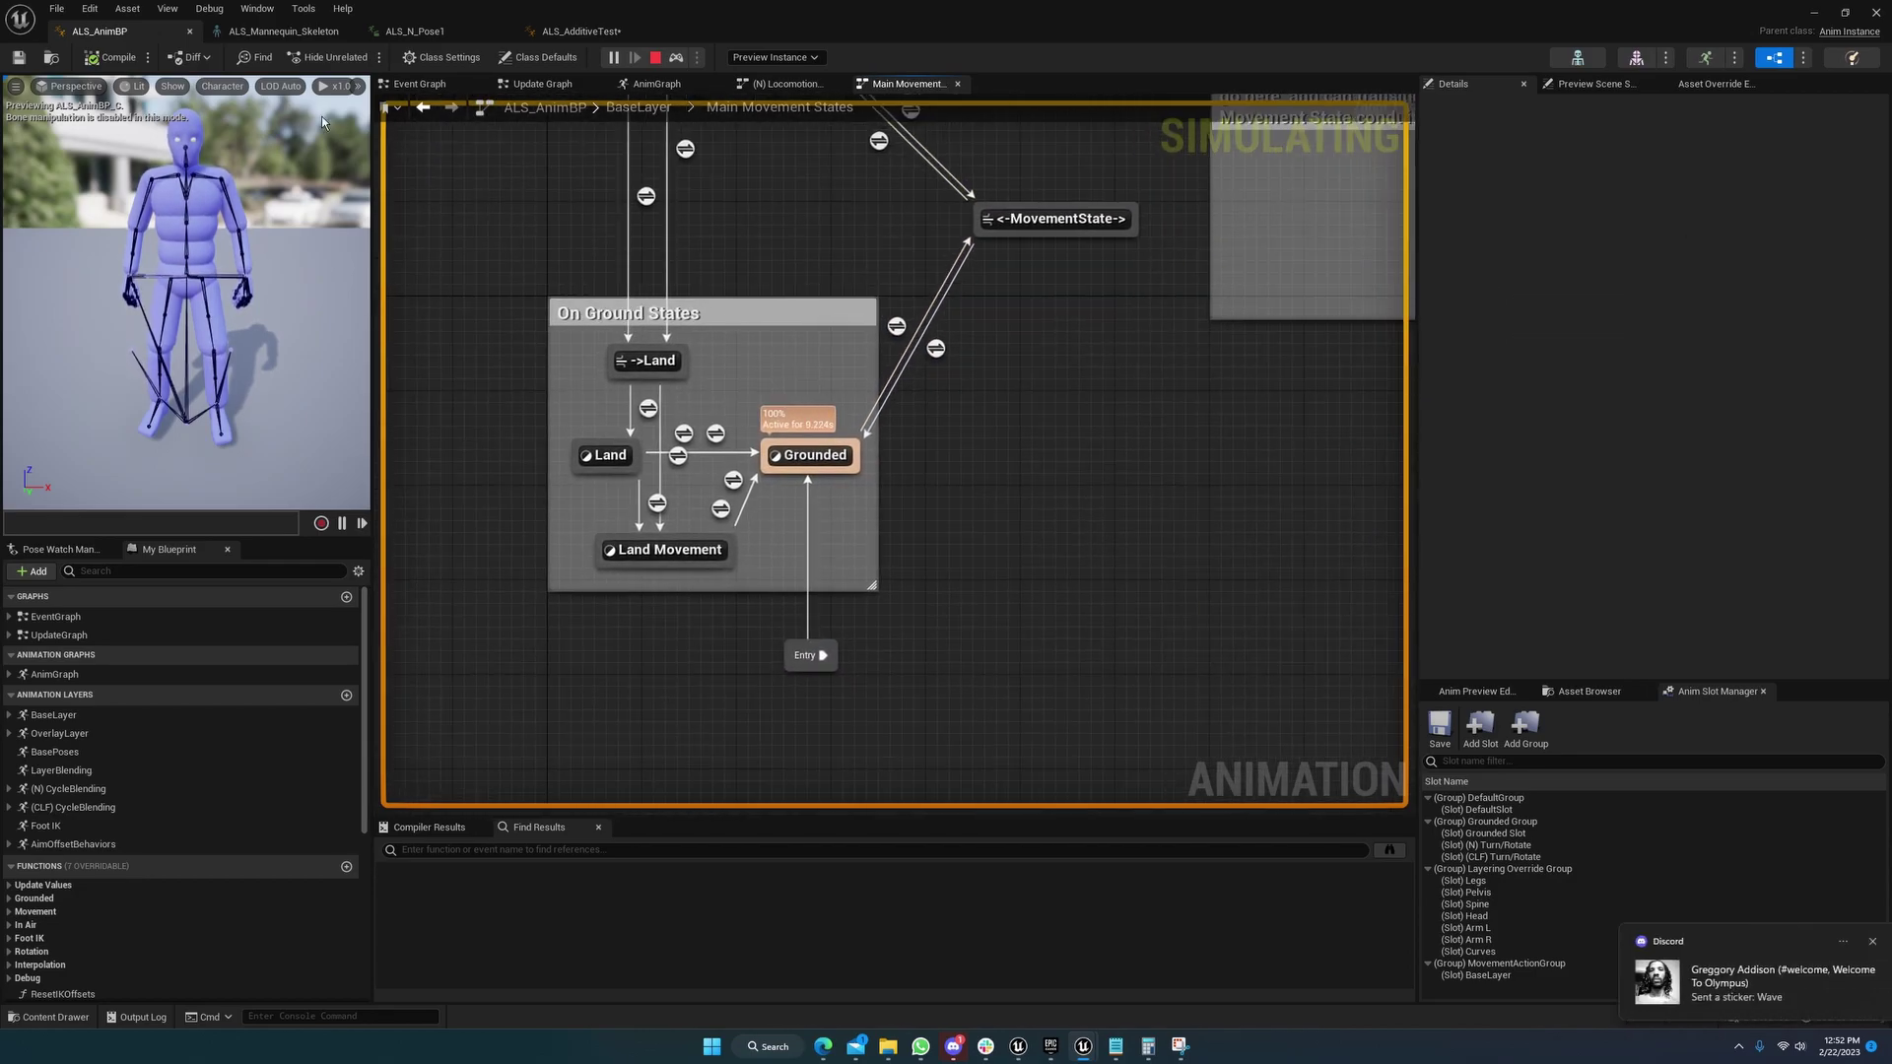
pyautogui.click(421, 107)
# Open the Default state of the Overlay States state machine inside the OverlayLayer
pyautogui.doubleClick(59, 733)
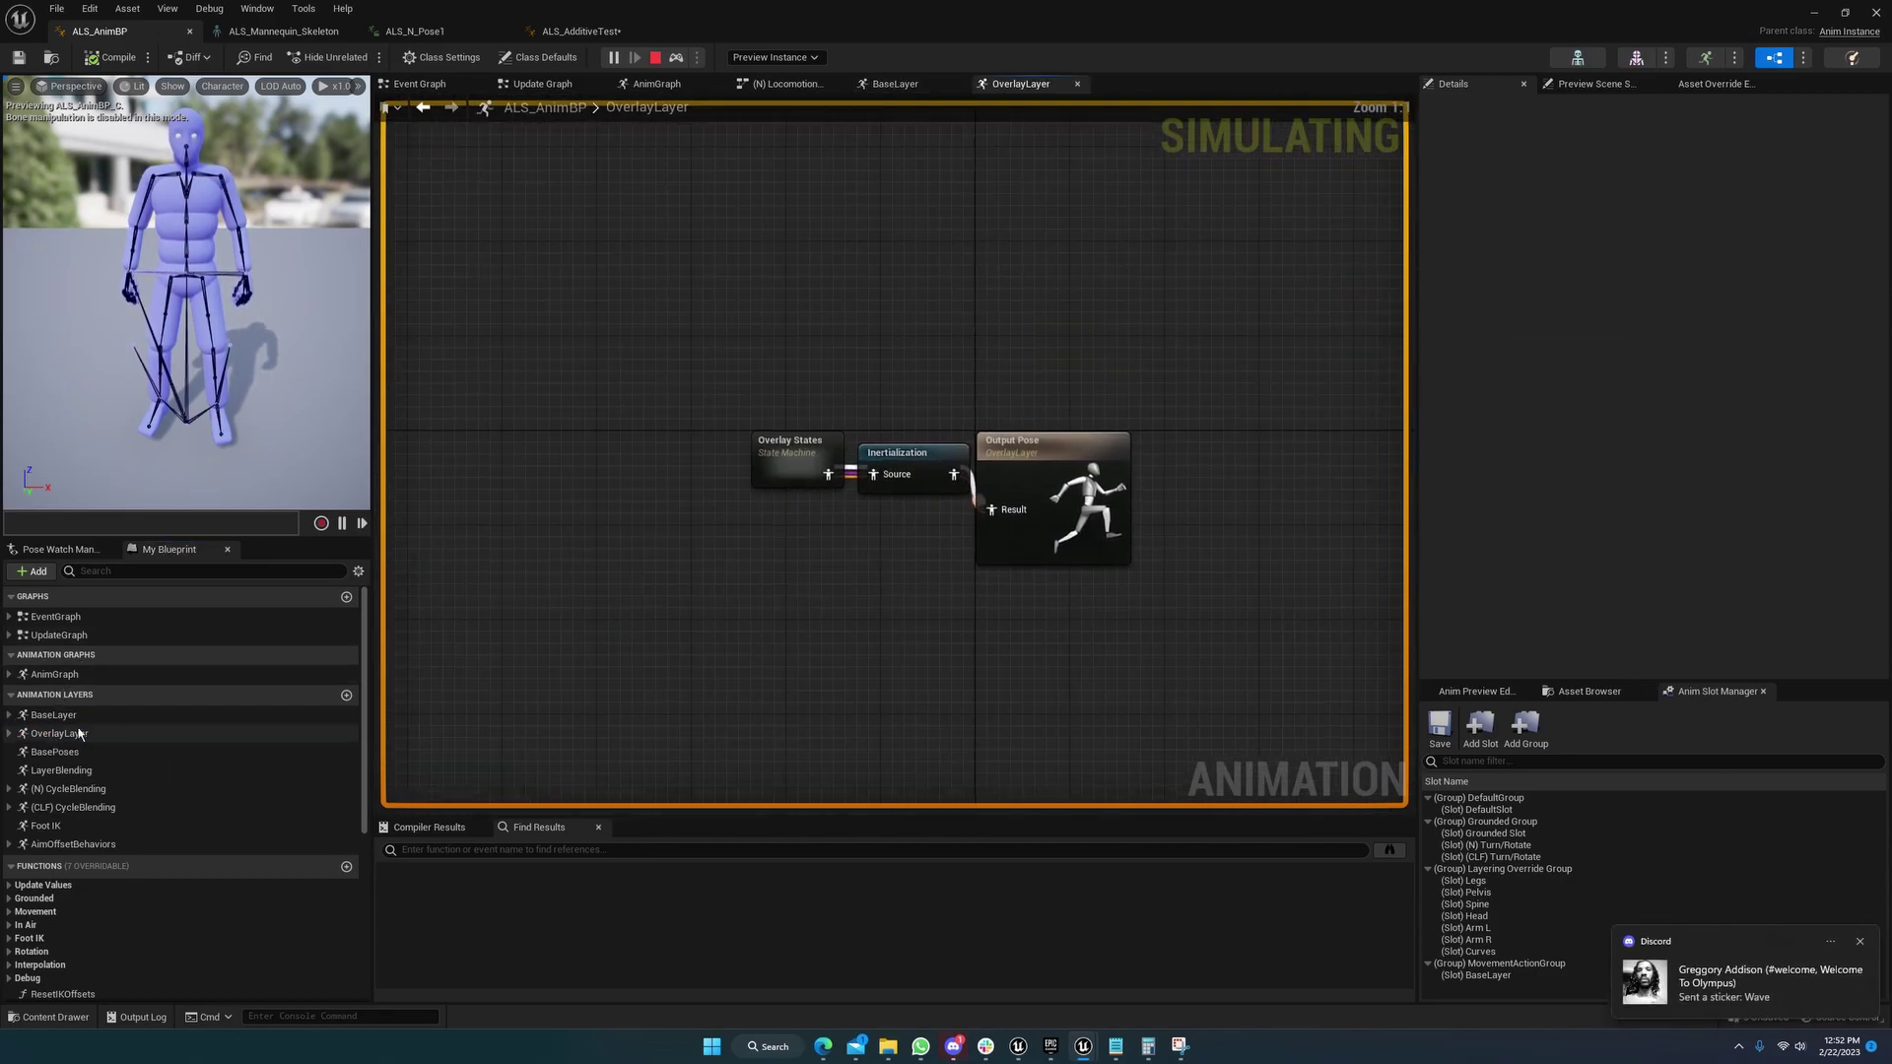
pyautogui.doubleClick(794, 478)
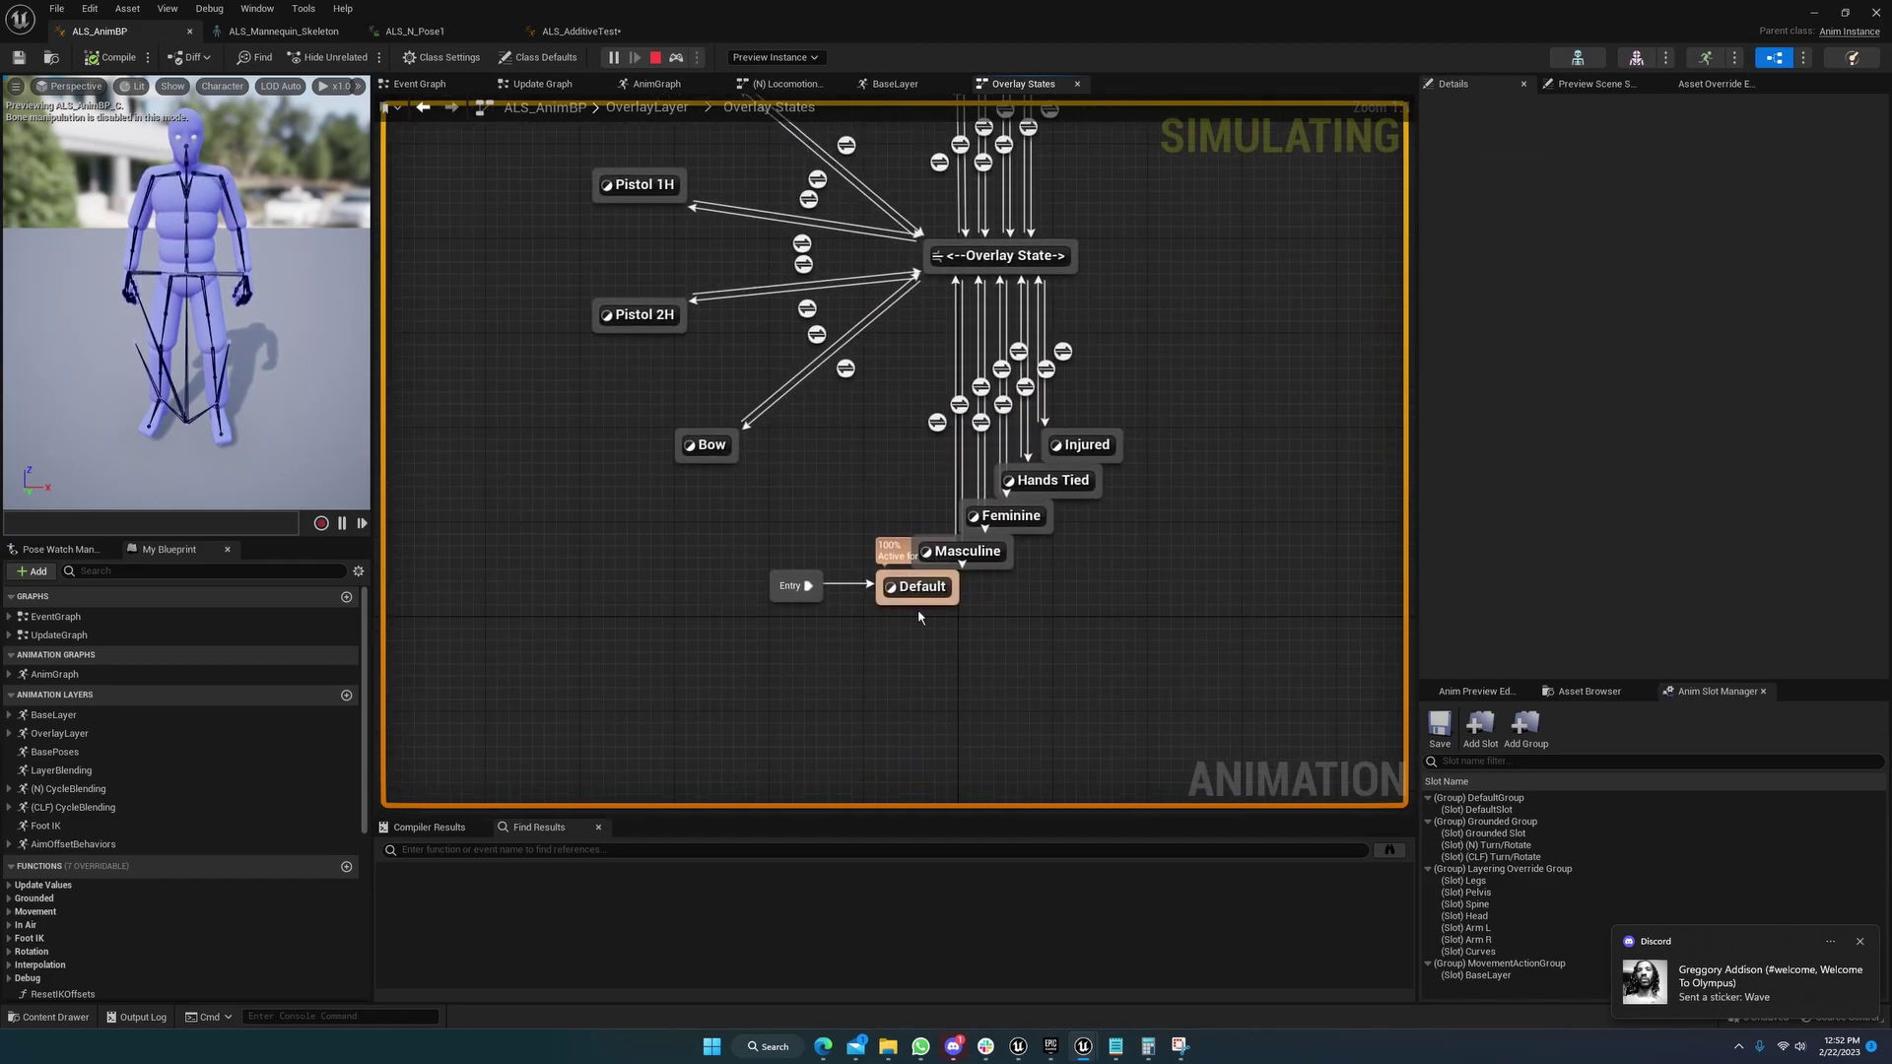
pyautogui.click(906, 589)
pyautogui.doubleClick(905, 588)
pyautogui.moveTo(1117, 503); pyautogui.dragTo(974, 495, button='right')
# Open the ALS_N_SecondaryMotion animation from the Secondary Motion group and review its additive animation type
pyautogui.scroll(4, 970, 497)
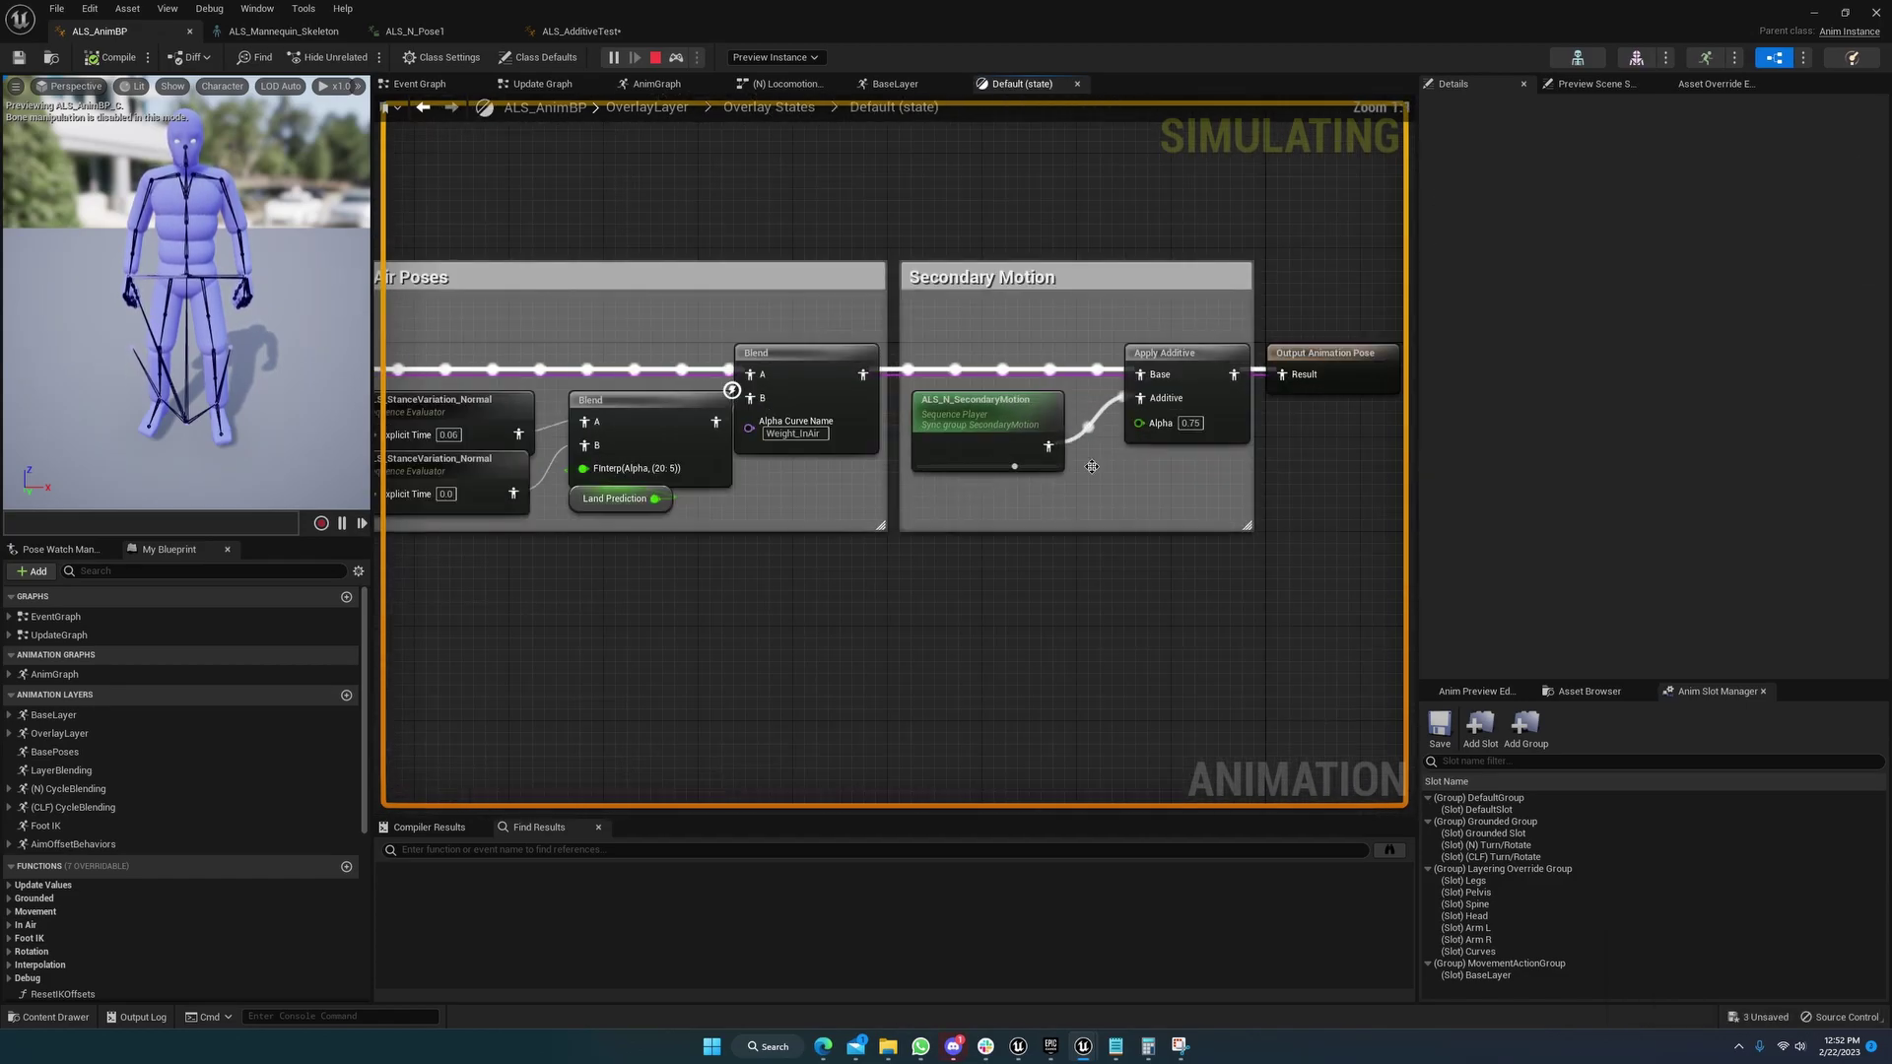
pyautogui.moveTo(1134, 481); pyautogui.dragTo(1018, 526, button='right')
pyautogui.click(1080, 404)
pyautogui.click(876, 470)
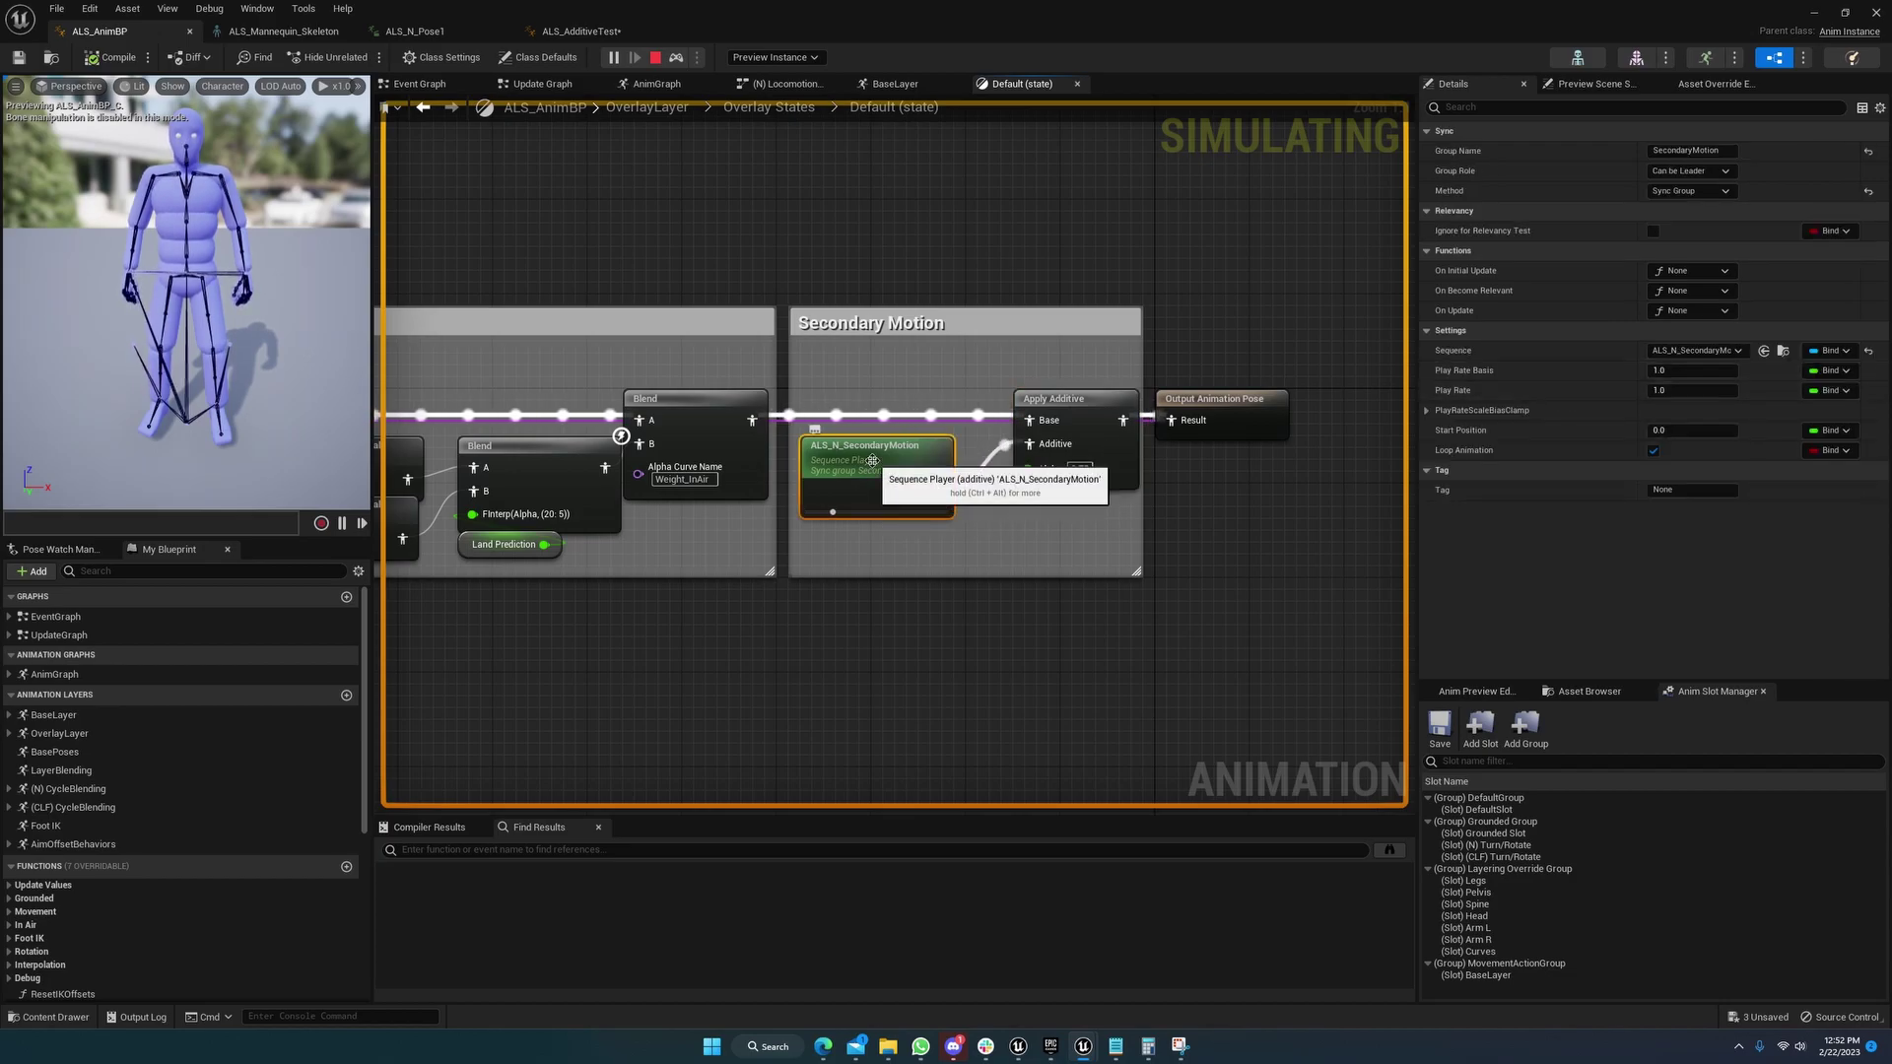
pyautogui.doubleClick(872, 461)
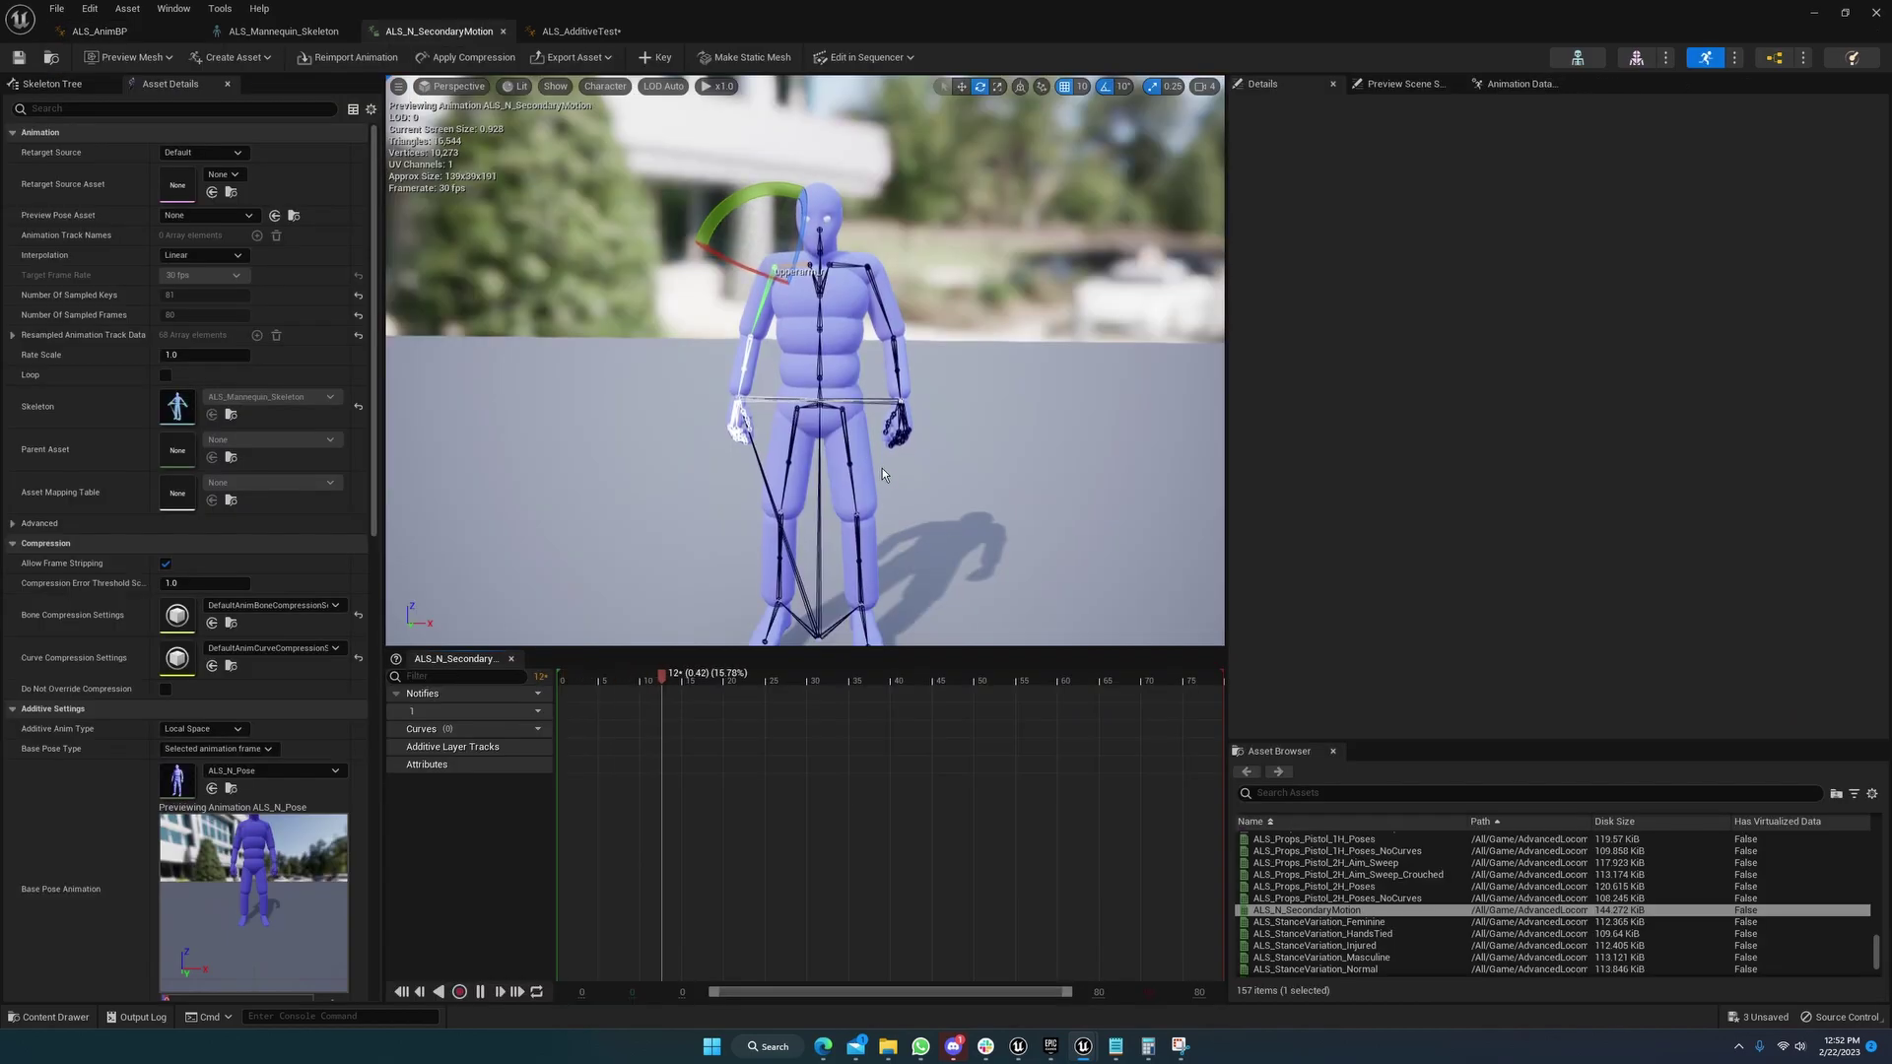
pyautogui.click(194, 731)
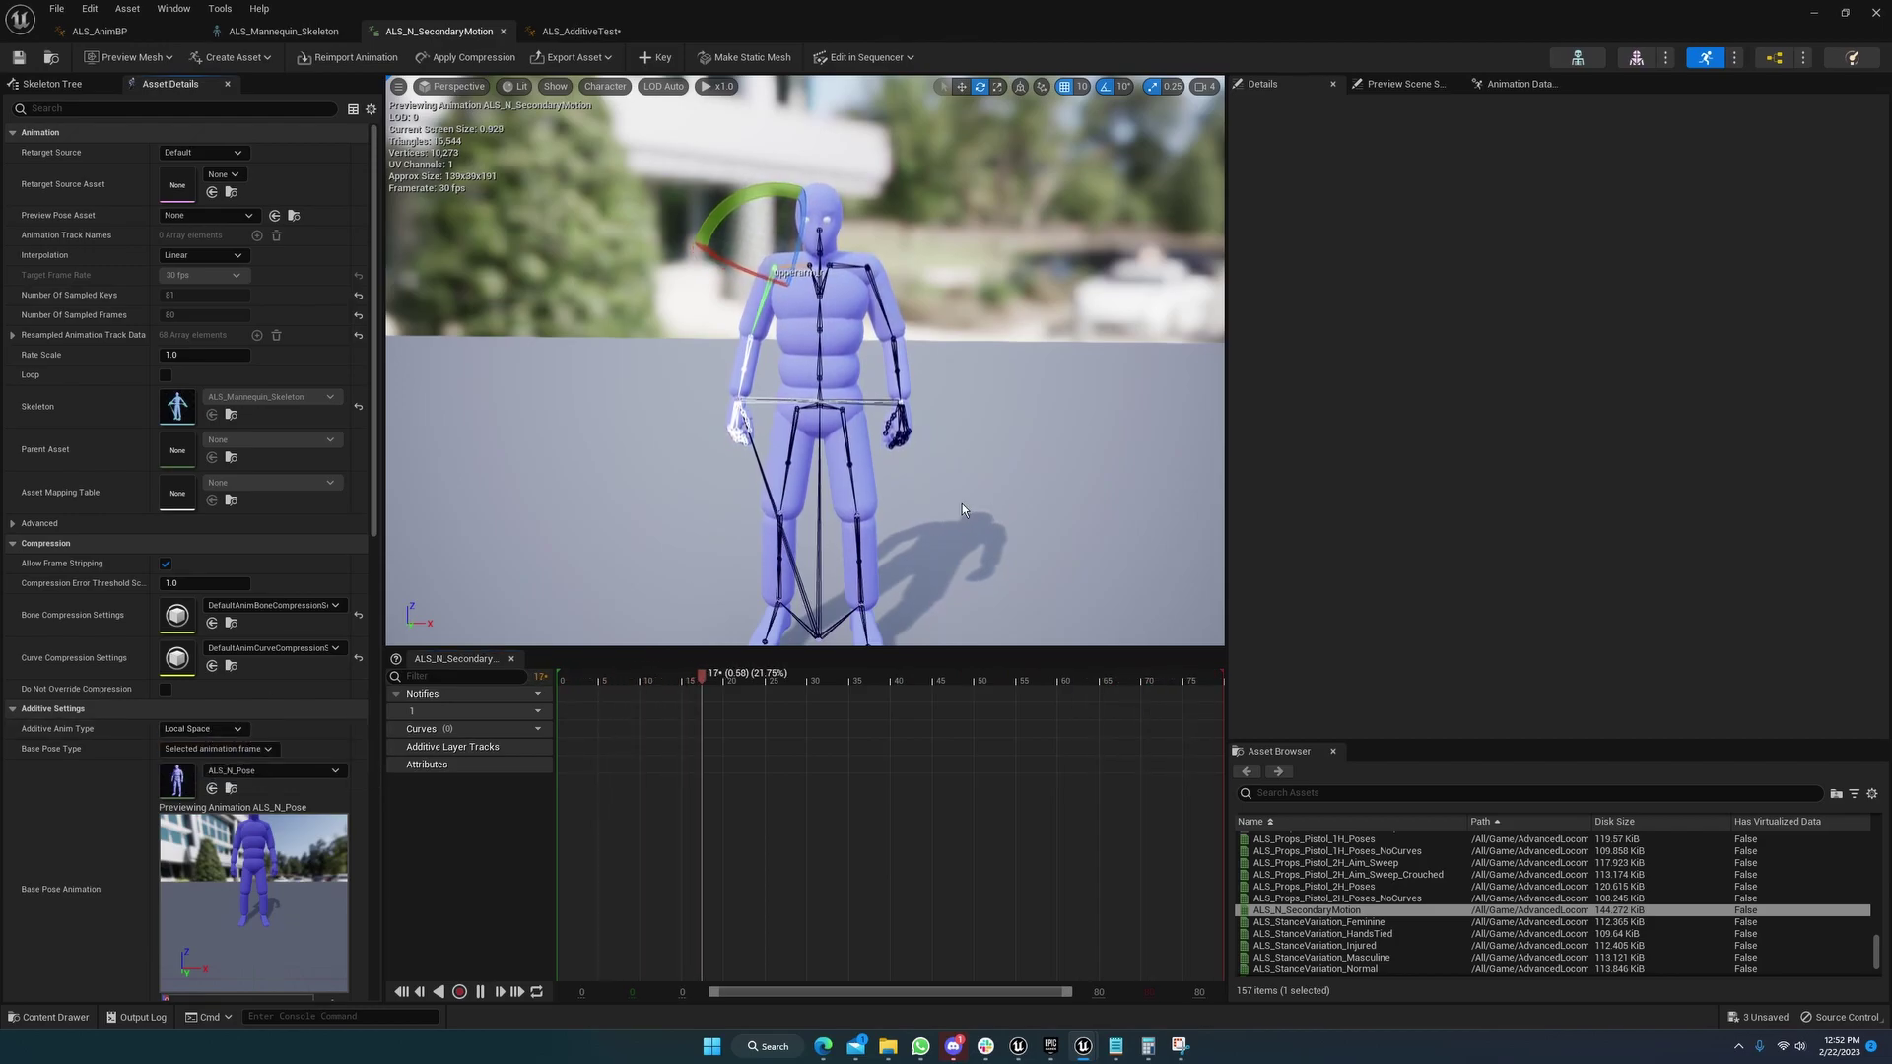
# Examine the rotations of the left lower arm and left upper arm bones on the mannequin while ALS_N_SecondaryMotion plays
pyautogui.press('w')
pyautogui.moveTo(963, 509); pyautogui.dragTo(892, 492, button='right')
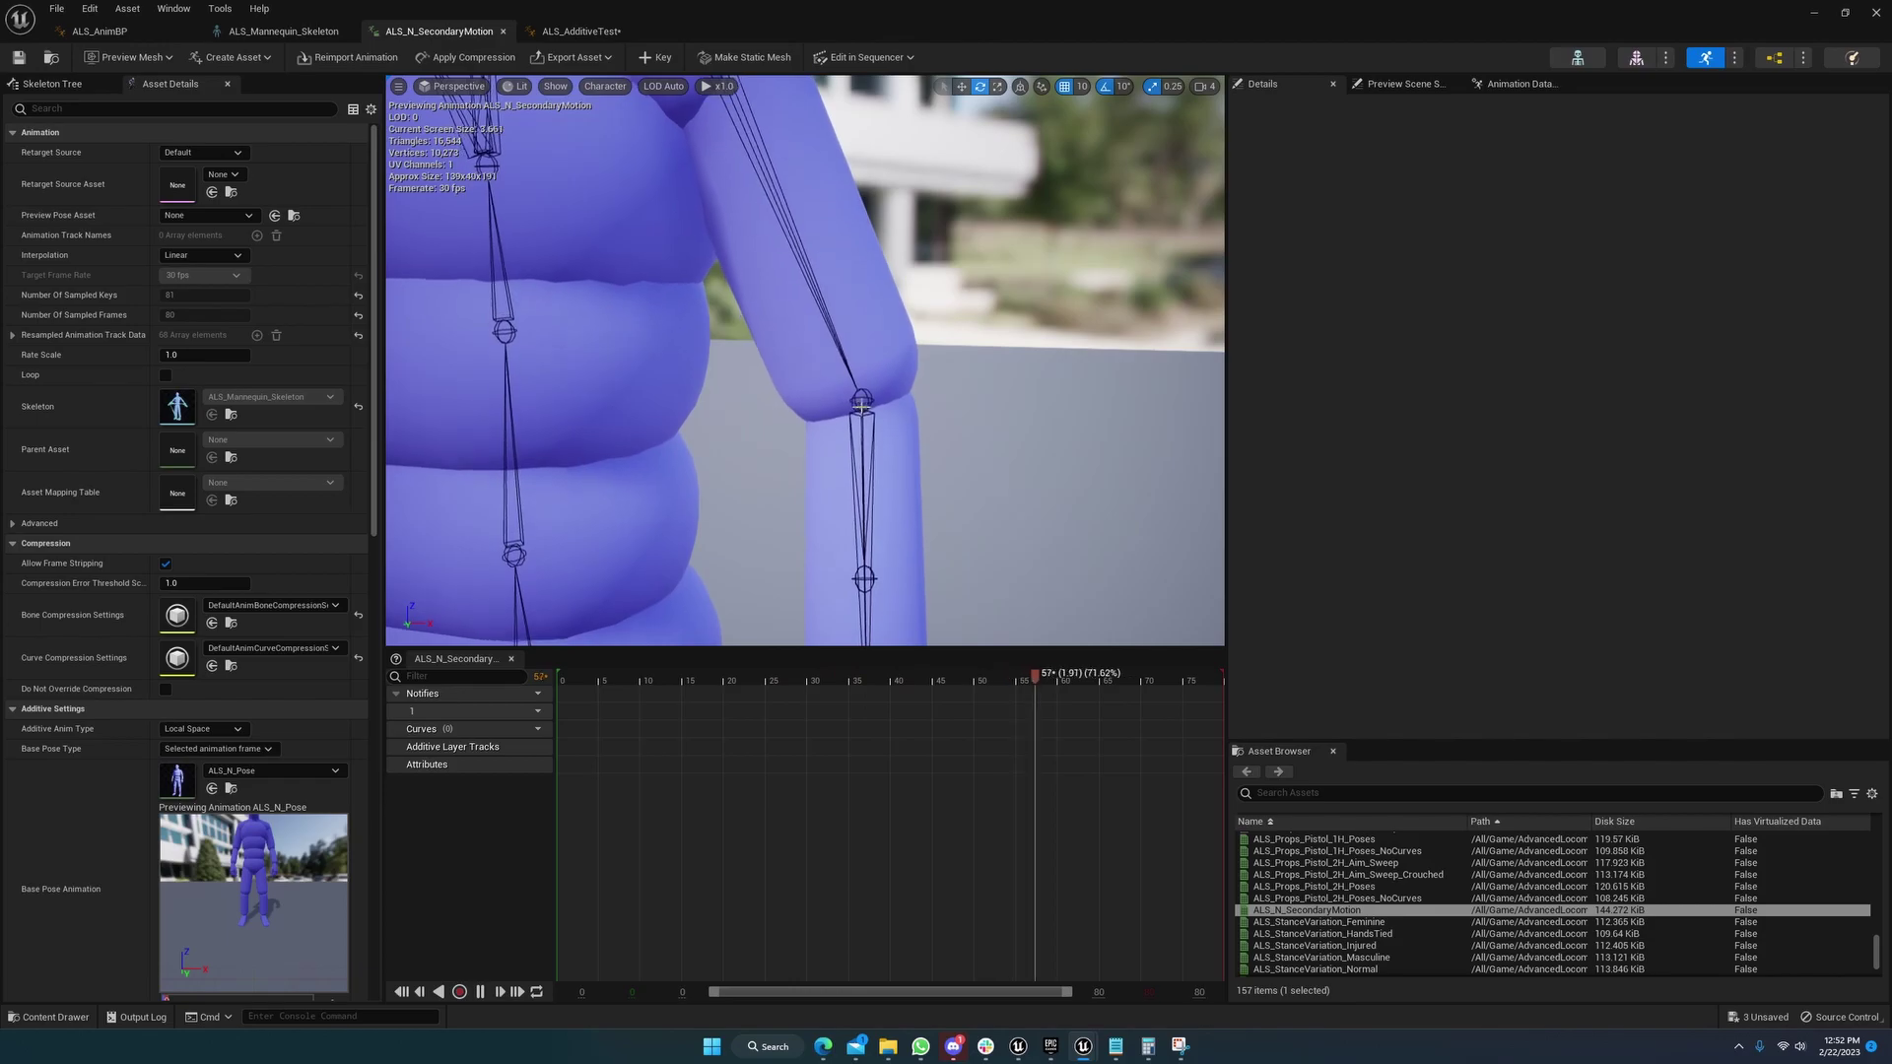
pyautogui.click(862, 404)
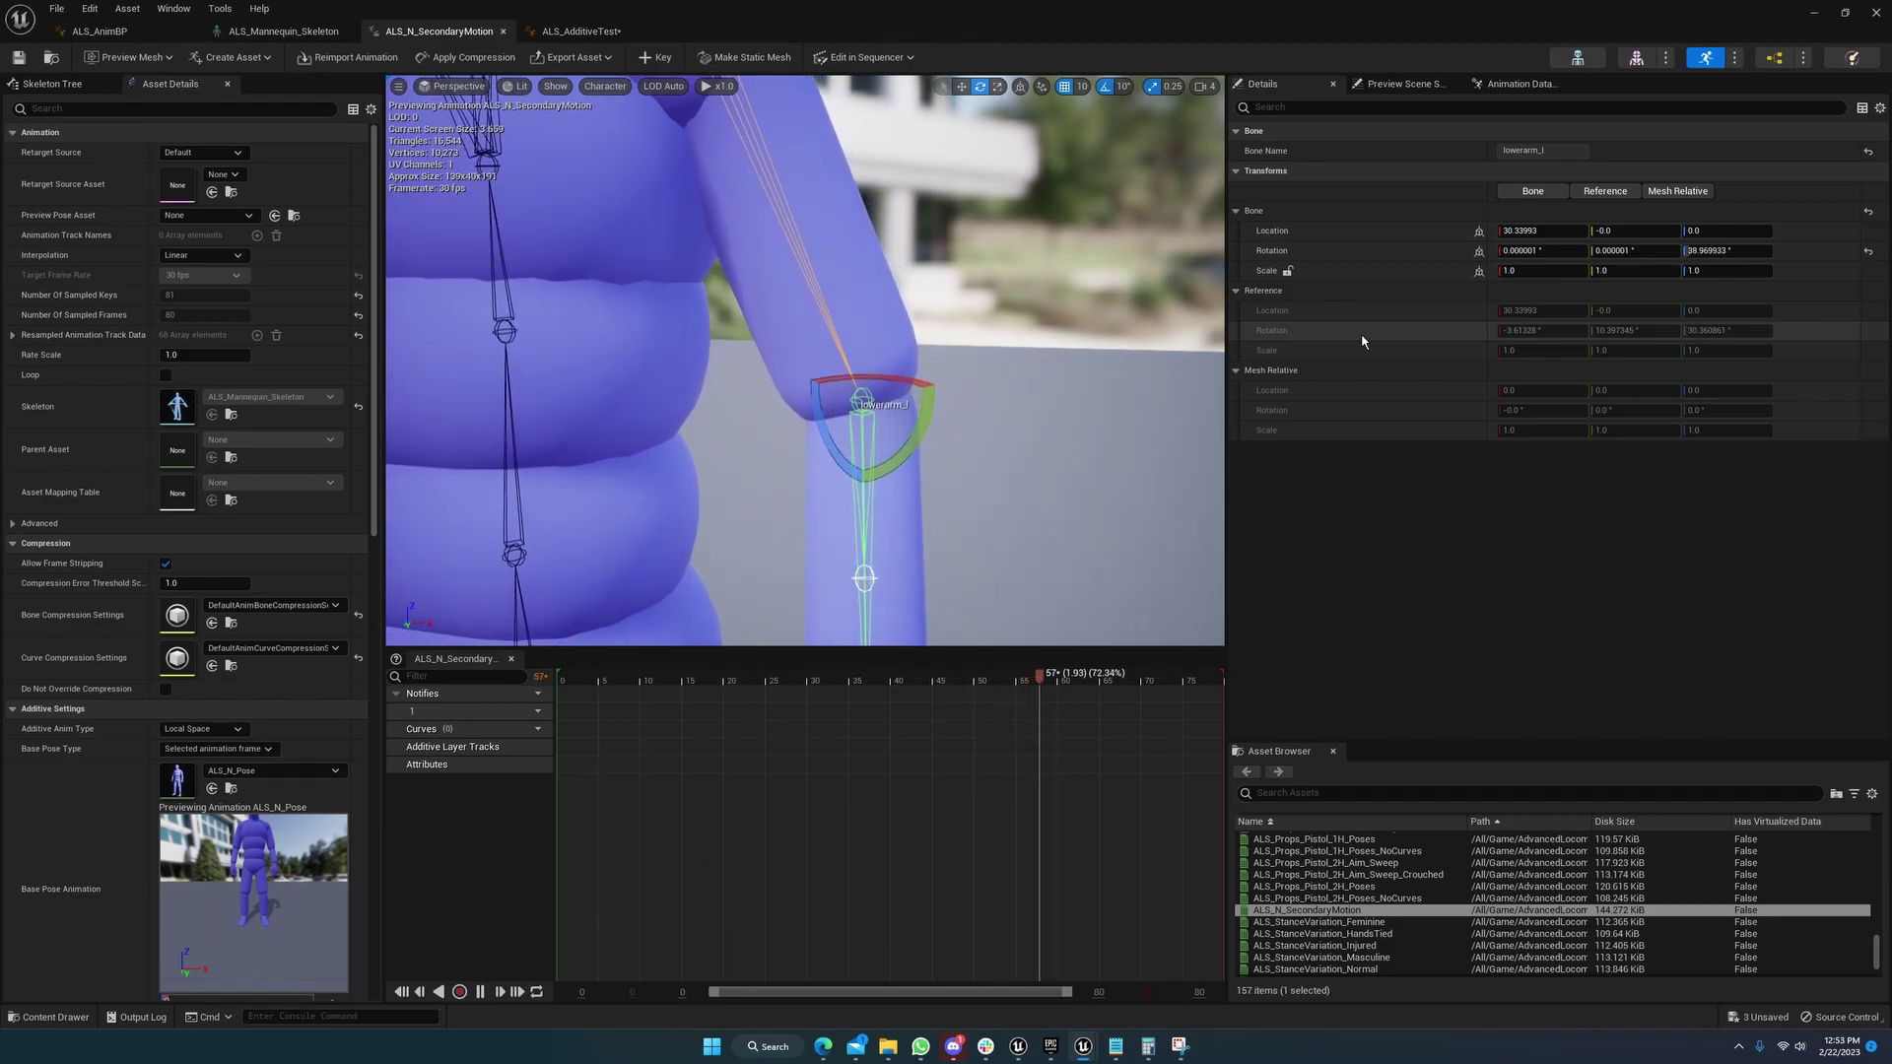
pyautogui.moveTo(995, 481); pyautogui.dragTo(965, 569, button='right')
pyautogui.press('w')
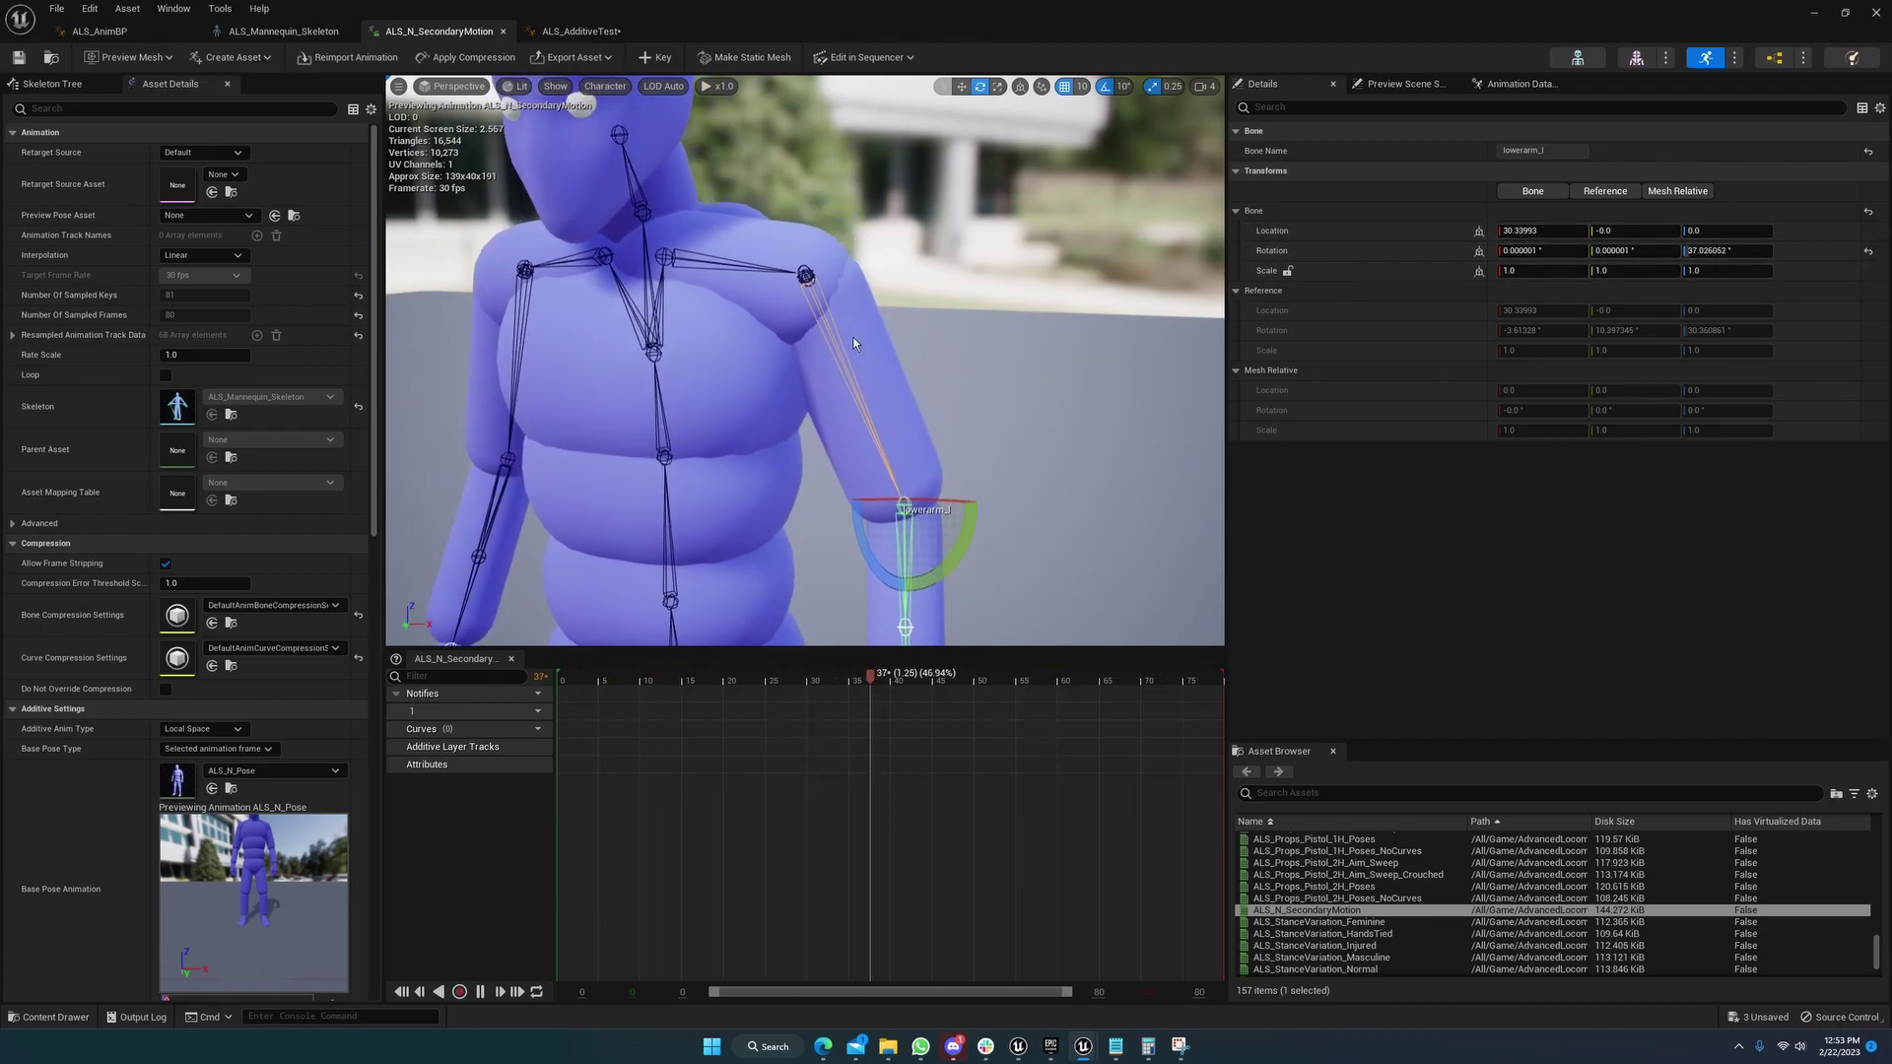
pyautogui.click(807, 281)
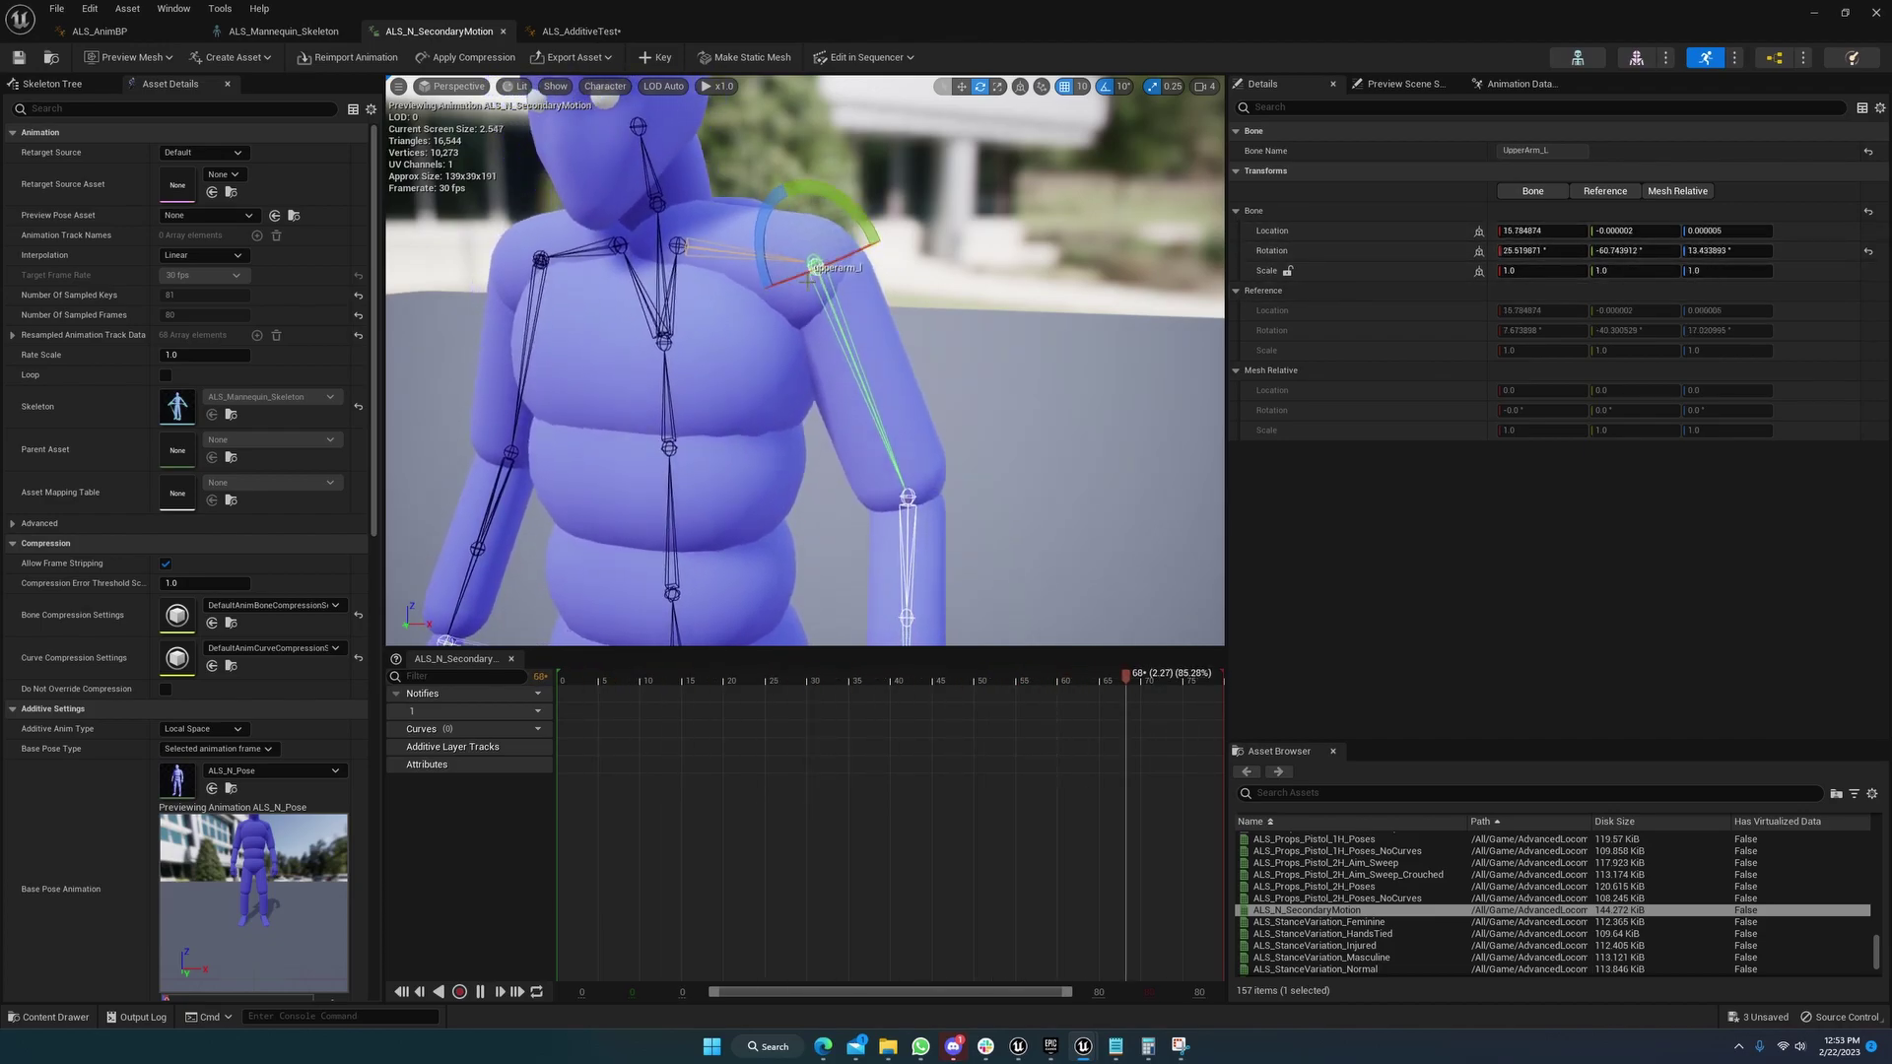
# Compare the rotations of lowerarm_l and UpperArm_L by alternating between the two bones in the skeleton hierarchy
pyautogui.click(49, 83)
pyautogui.click(106, 444)
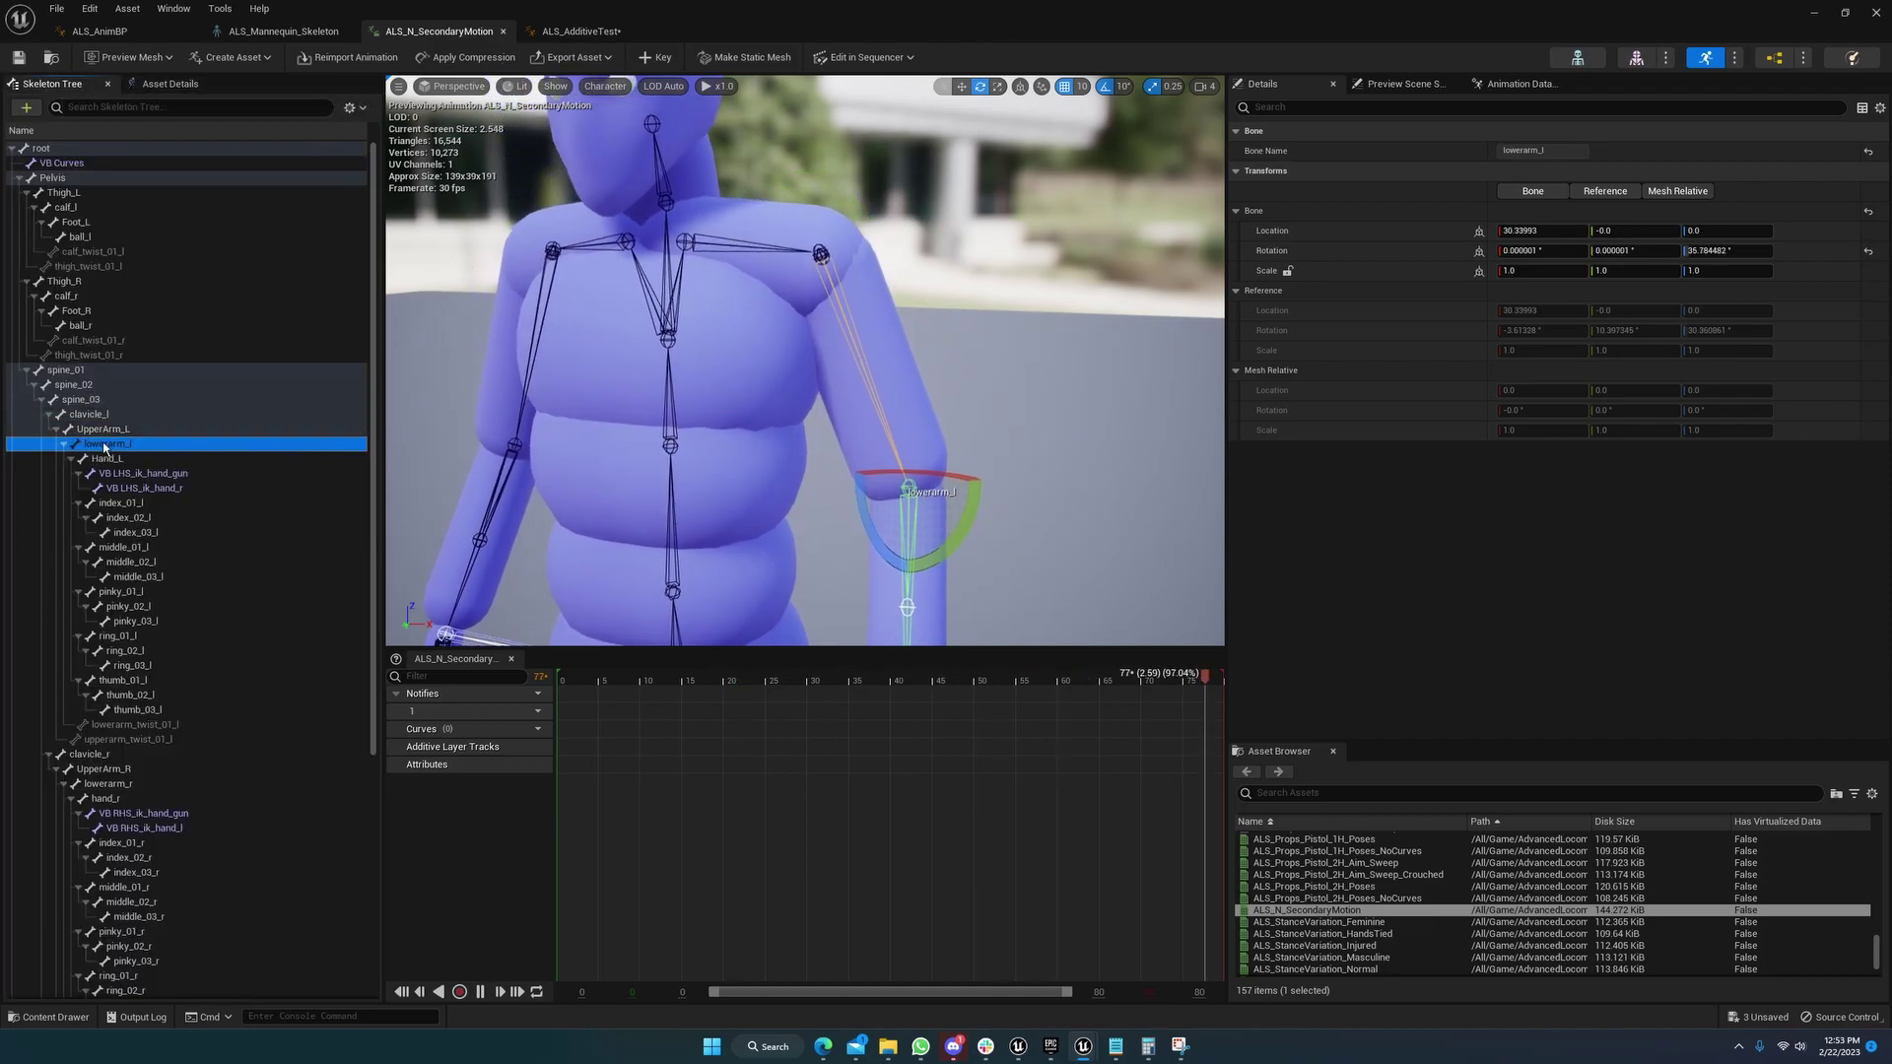
pyautogui.press('Up')
pyautogui.click(125, 446)
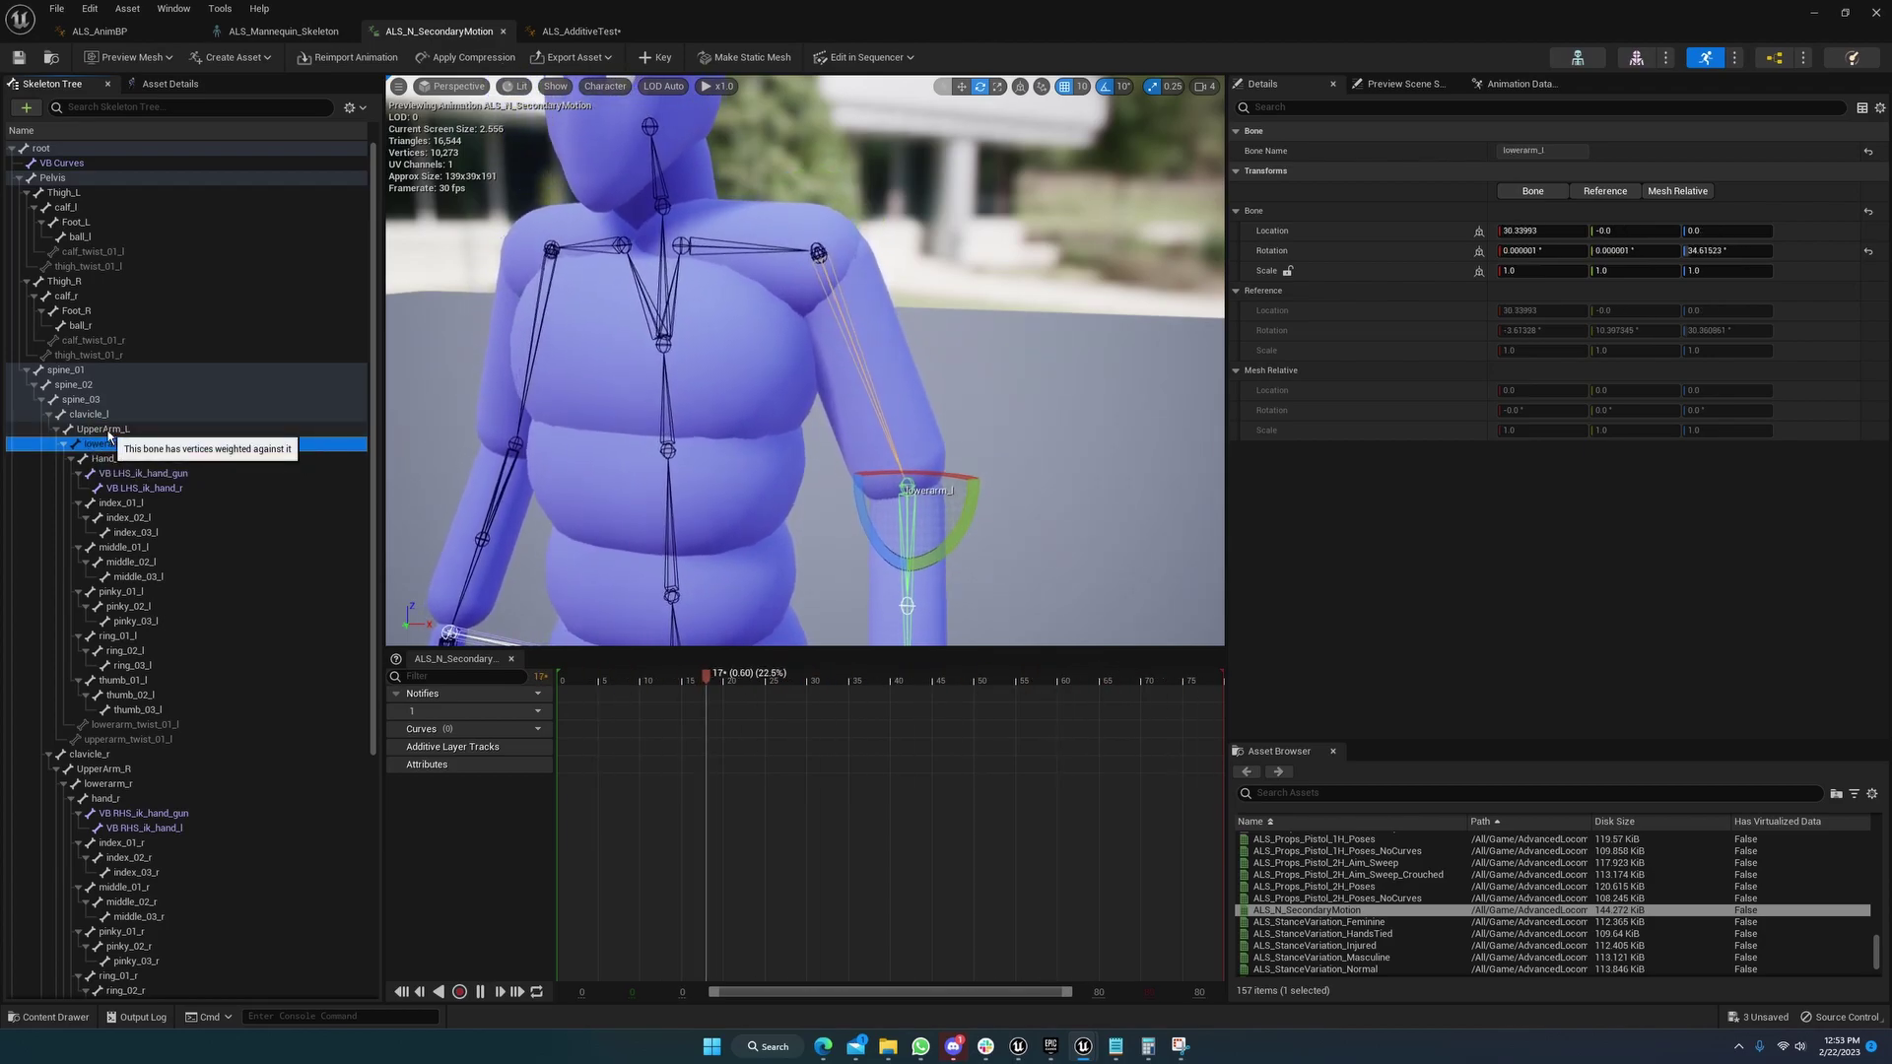
pyautogui.click(108, 431)
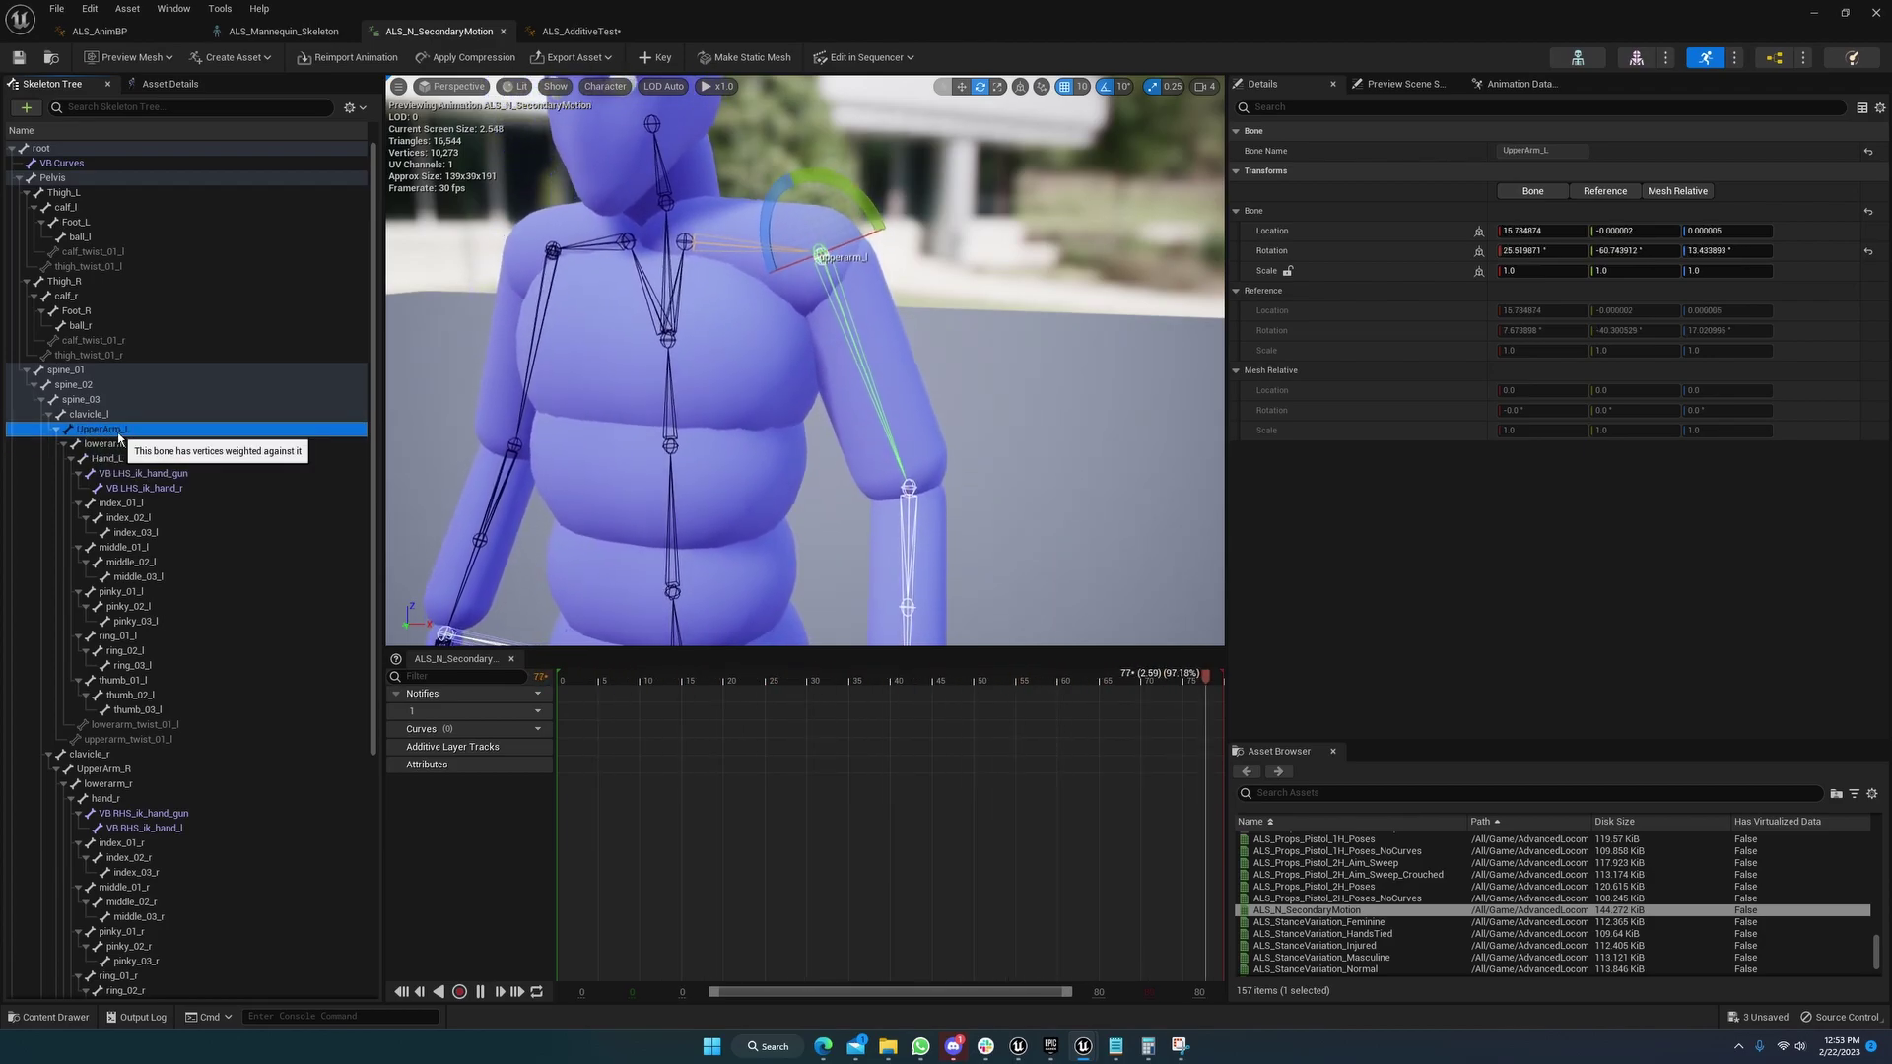
pyautogui.click(114, 445)
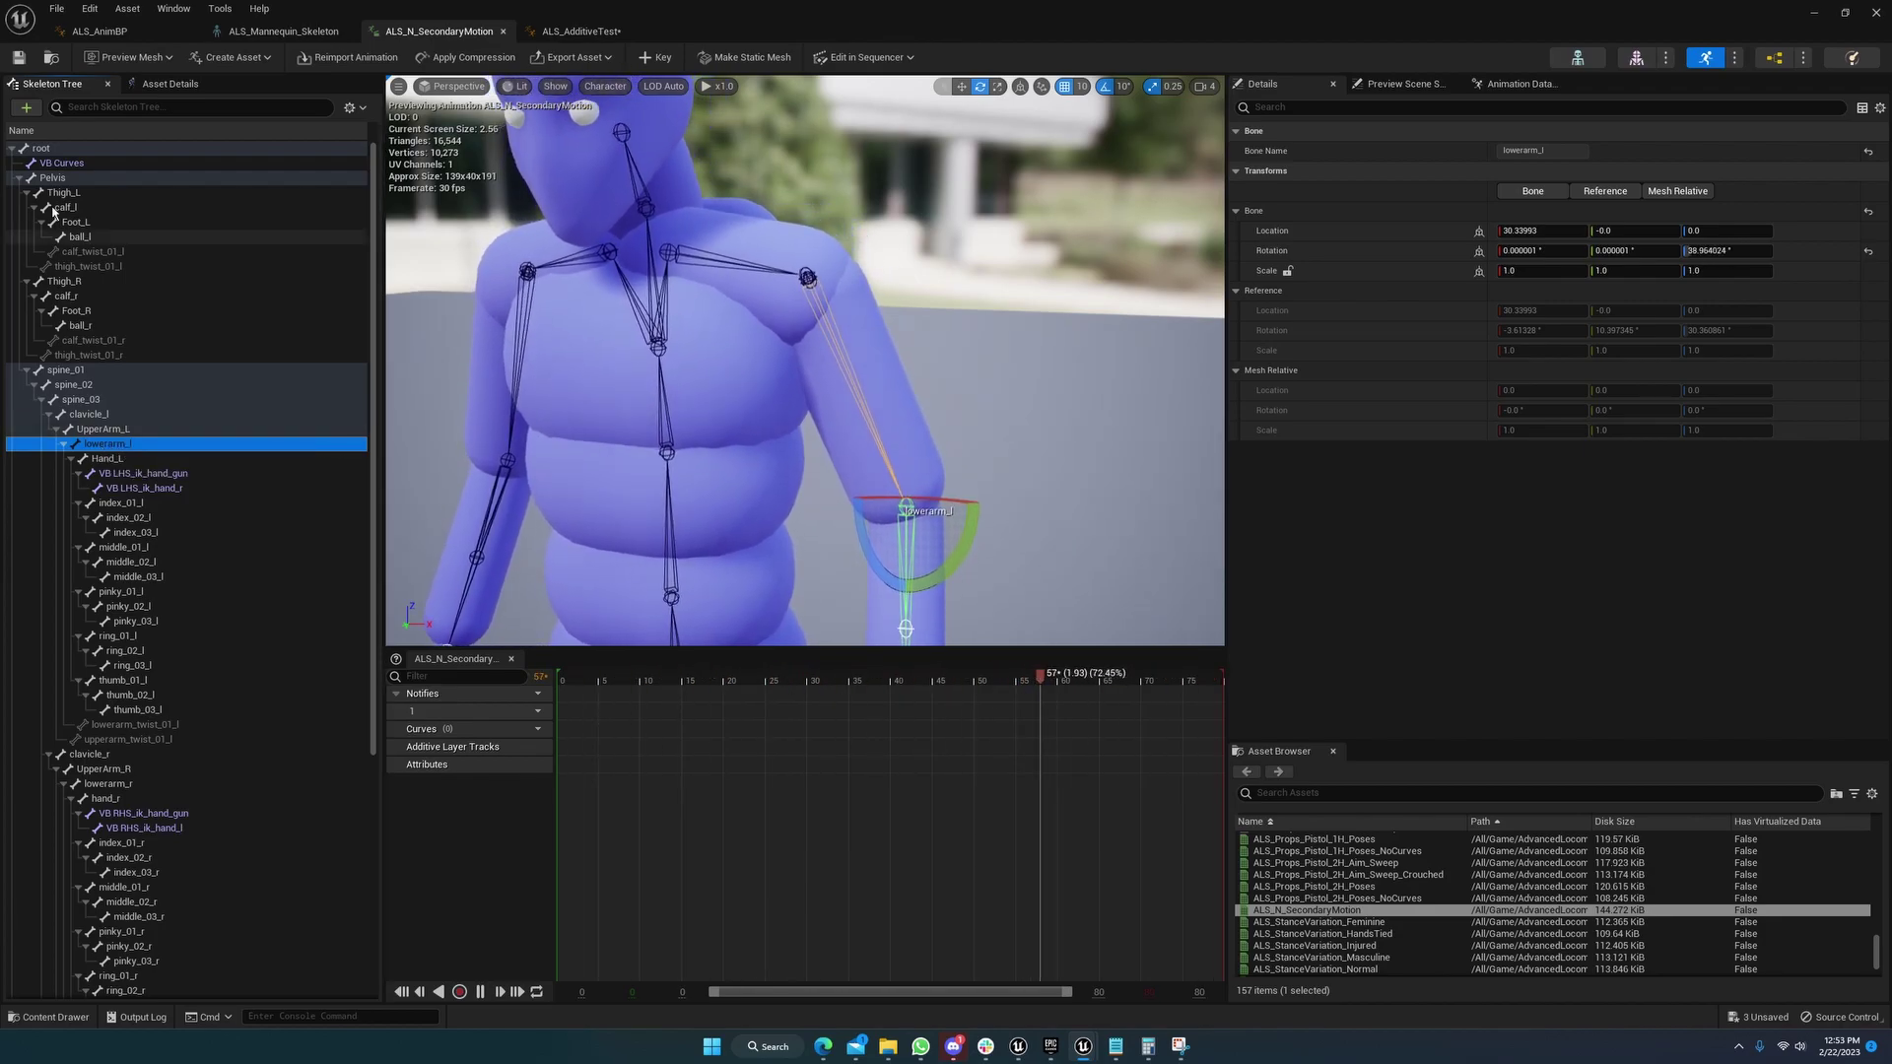
# Select the root bone and examine its transform together with the mannequin's lower body and feet
pyautogui.click(42, 149)
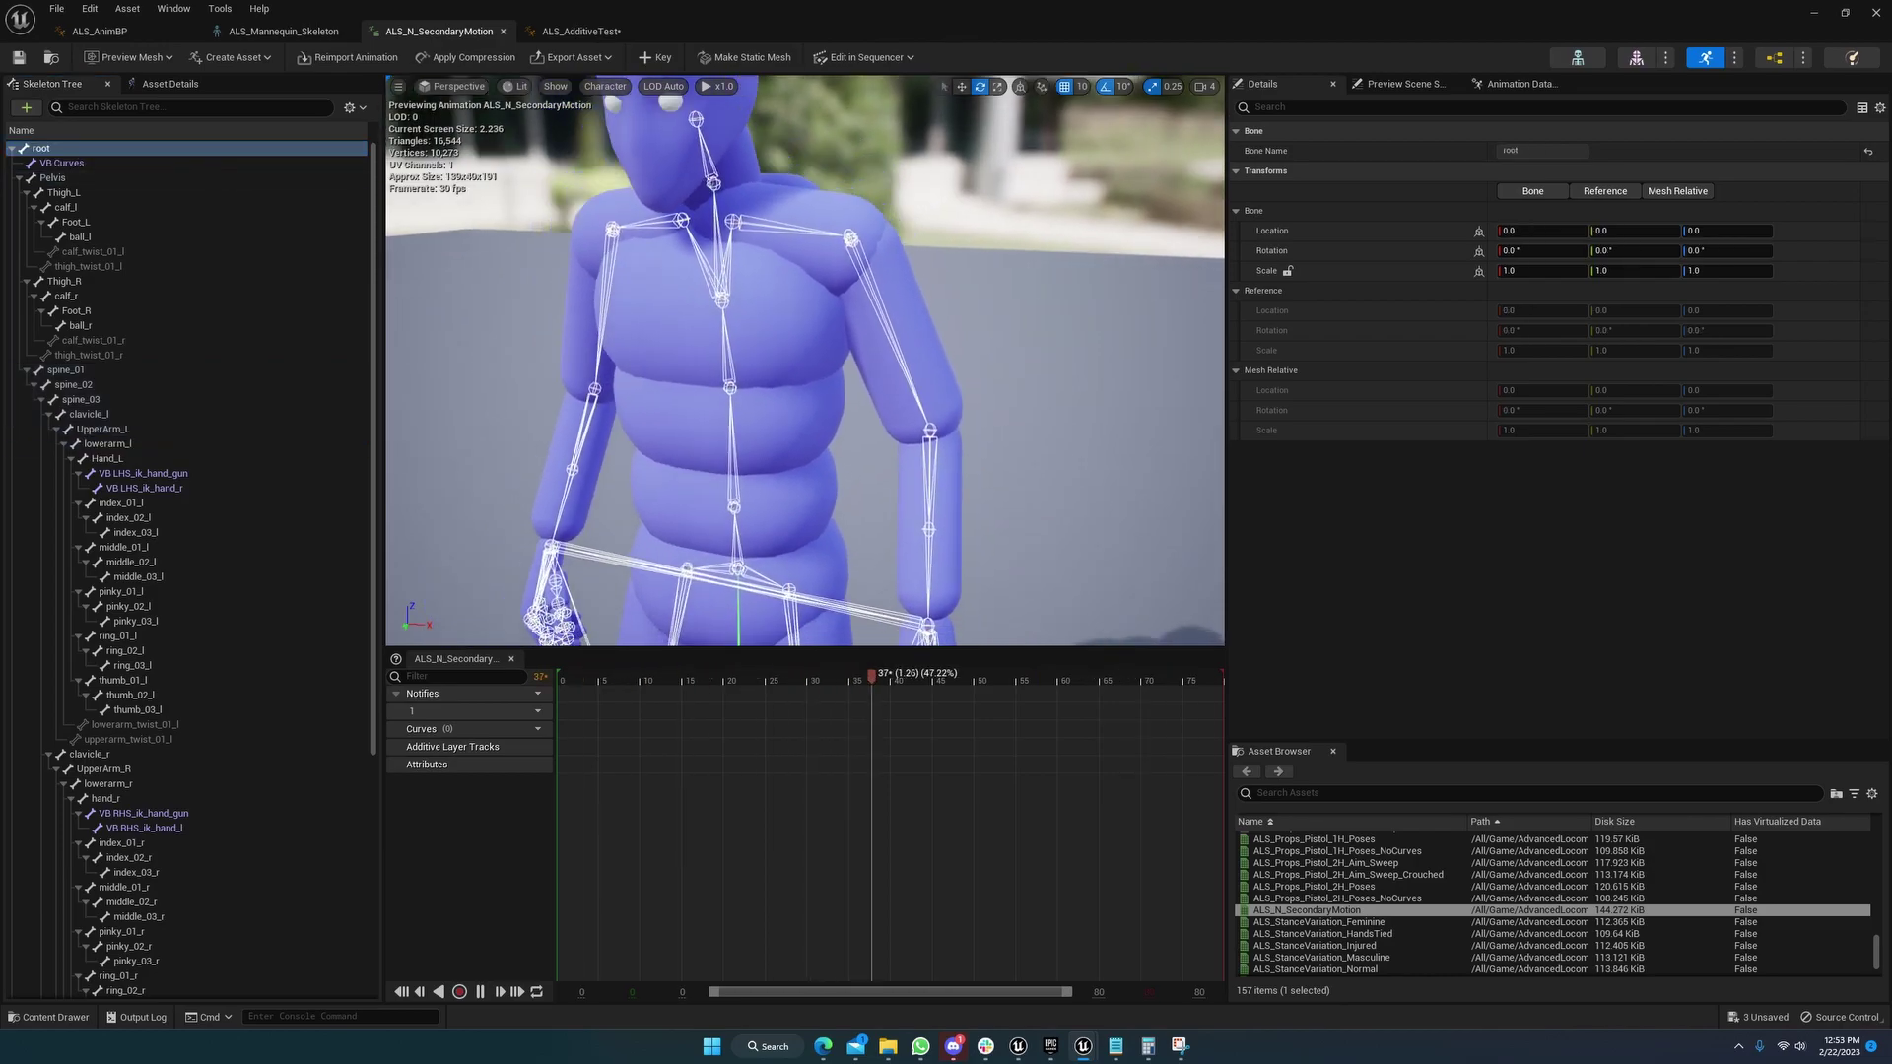
pyautogui.moveTo(605, 334)
pyautogui.mouseDown(button='right')
pyautogui.moveTo(690, 275)
pyautogui.moveTo(630, 246)
pyautogui.moveTo(605, 334)
pyautogui.mouseUp(button='right')
pyautogui.press('s')
pyautogui.press('s')
pyautogui.moveTo(754, 428)
pyautogui.mouseDown(button='right')
pyautogui.moveTo(717, 377)
pyautogui.moveTo(783, 325)
pyautogui.moveTo(818, 377)
pyautogui.moveTo(760, 377)
pyautogui.mouseUp(button='right')
pyautogui.press('w')
pyautogui.press('s')
pyautogui.press('s')
pyautogui.press('d')
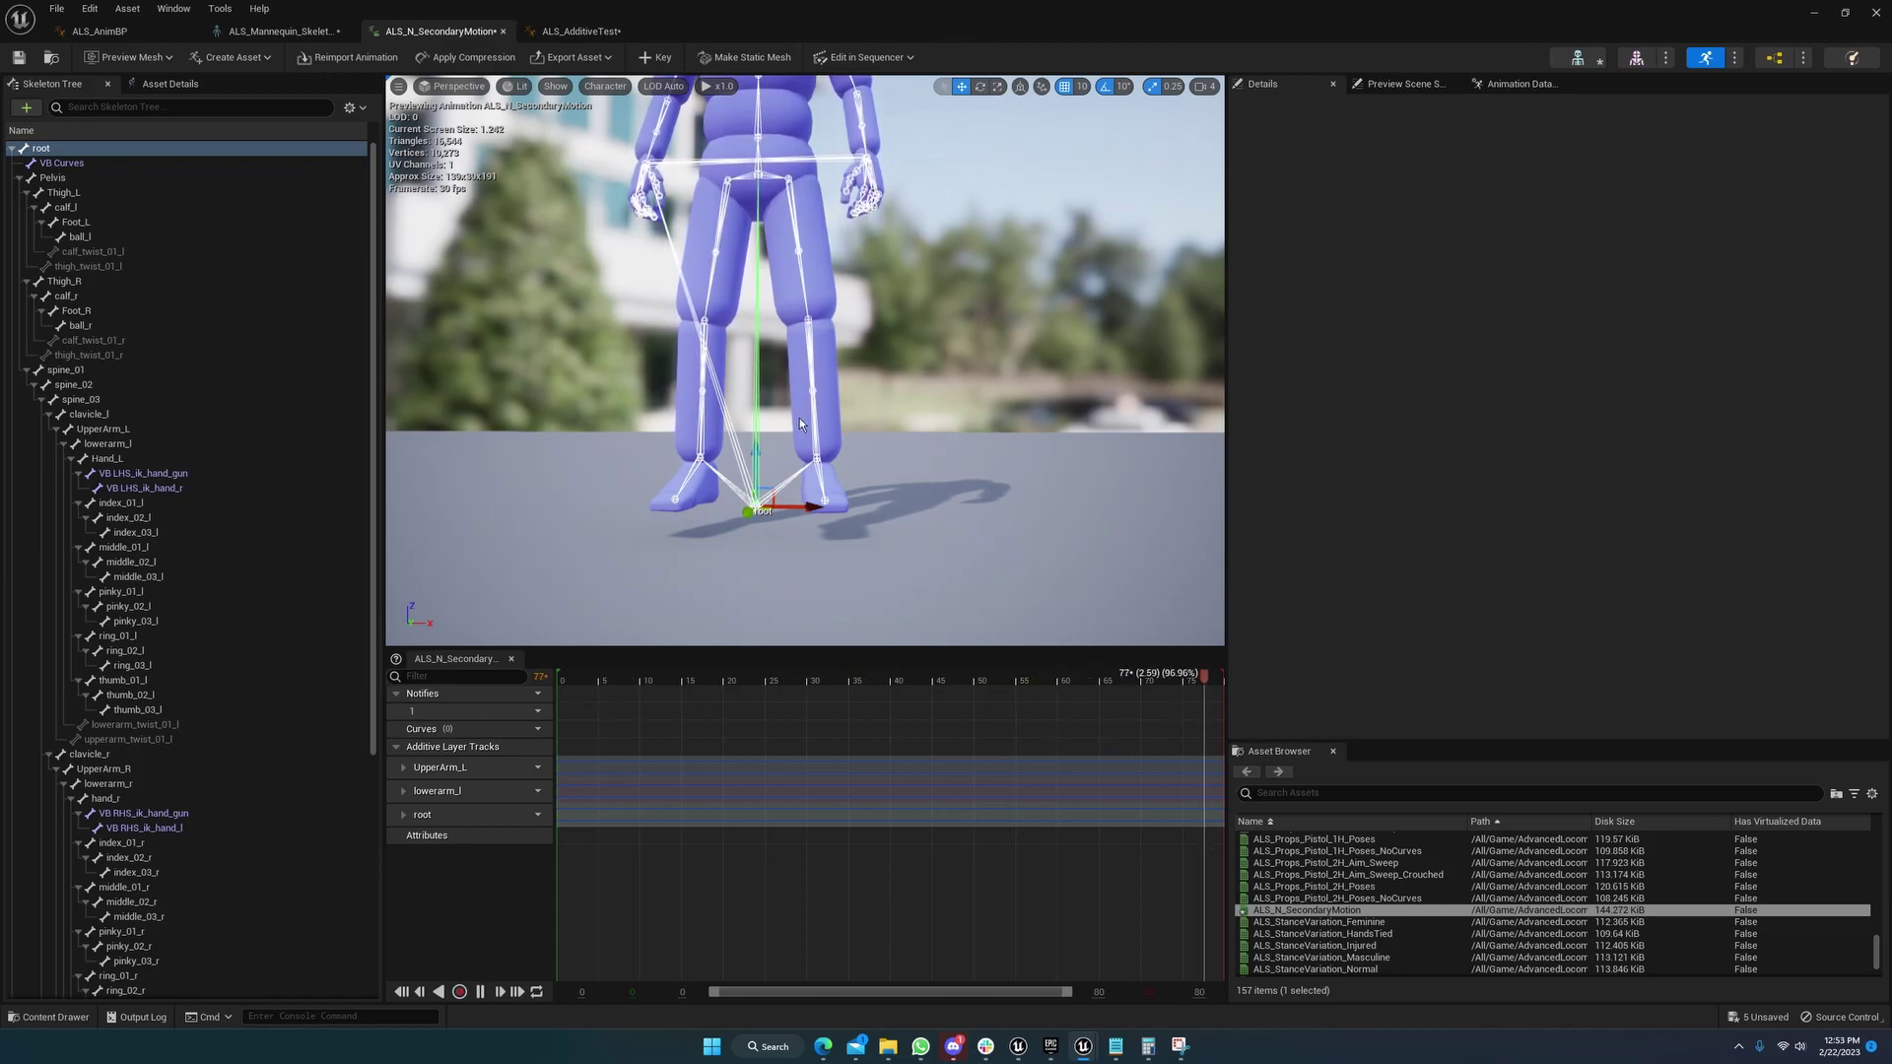
# Select the lowerarm_l bone on the mannequin and examine the moving left arm up close
pyautogui.click(869, 167)
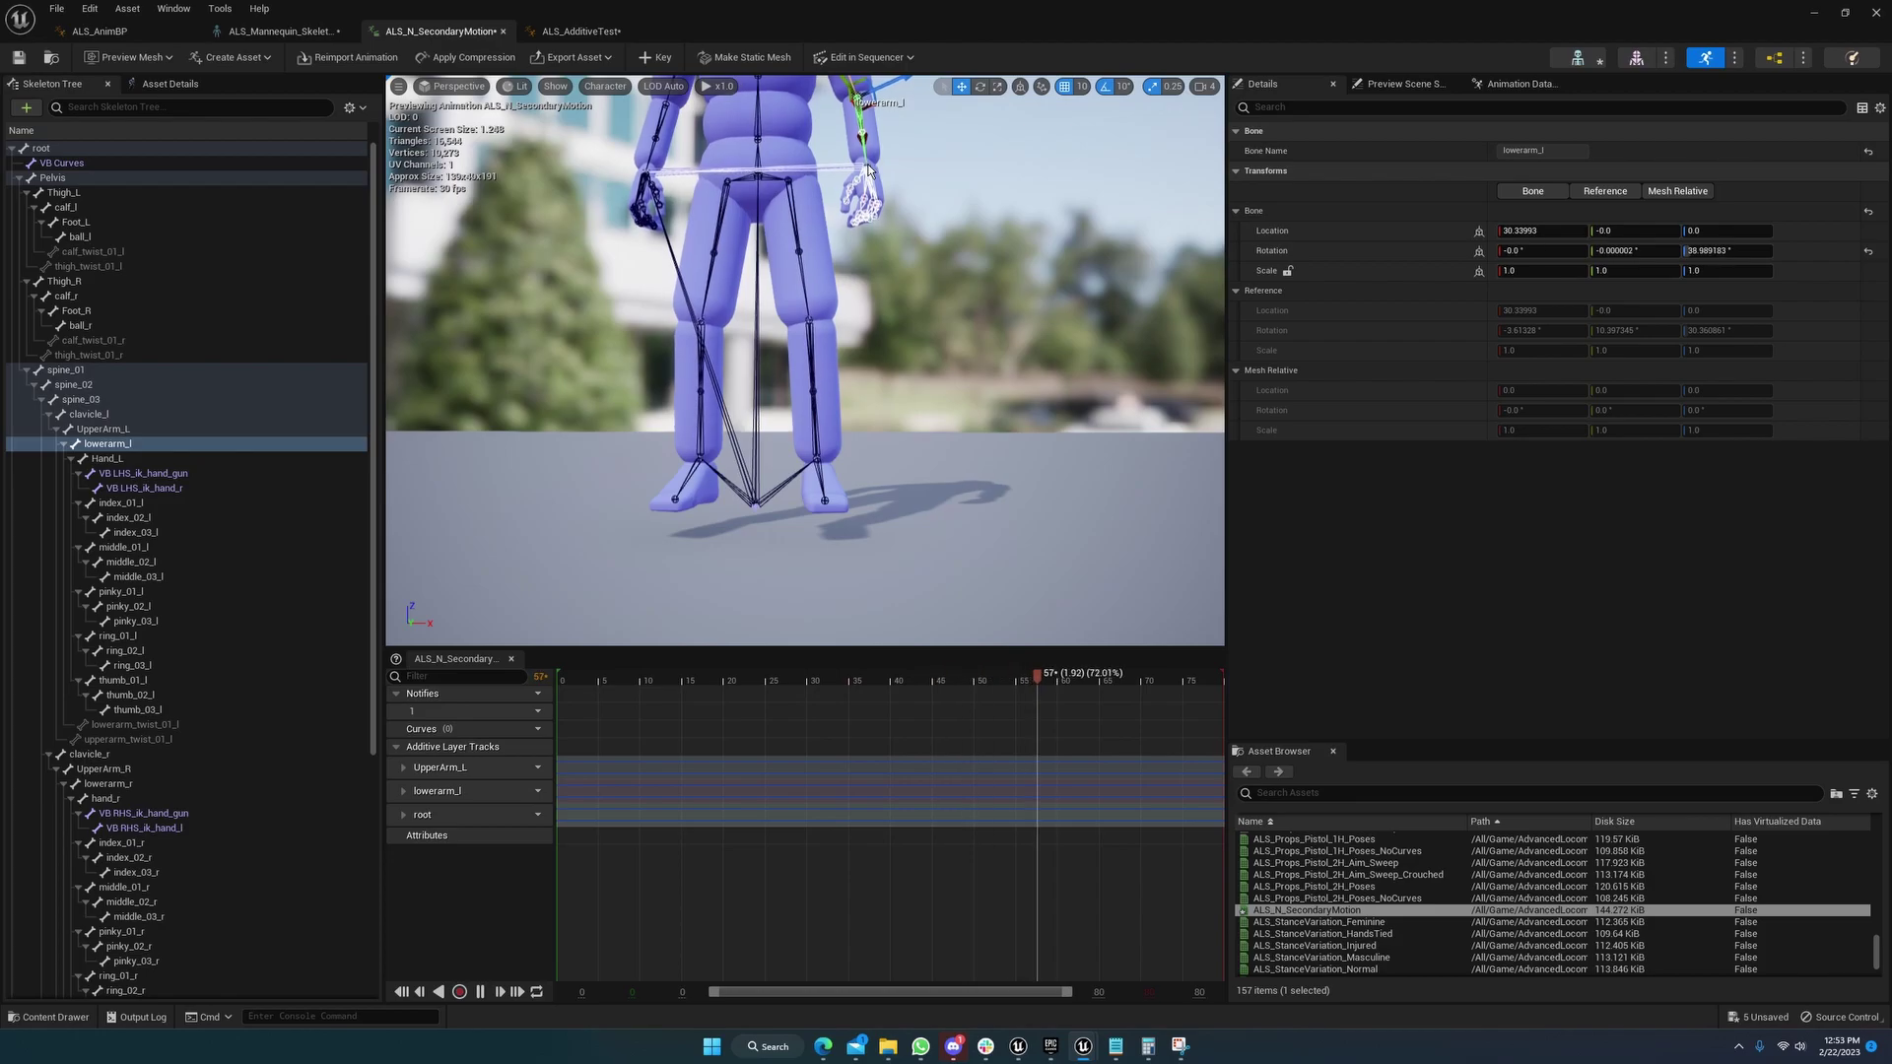
pyautogui.moveTo(869, 167); pyautogui.dragTo(985, 327, button='right')
pyautogui.press('w')
pyautogui.press('s')
pyautogui.press('w')
pyautogui.moveTo(911, 374); pyautogui.dragTo(914, 375)
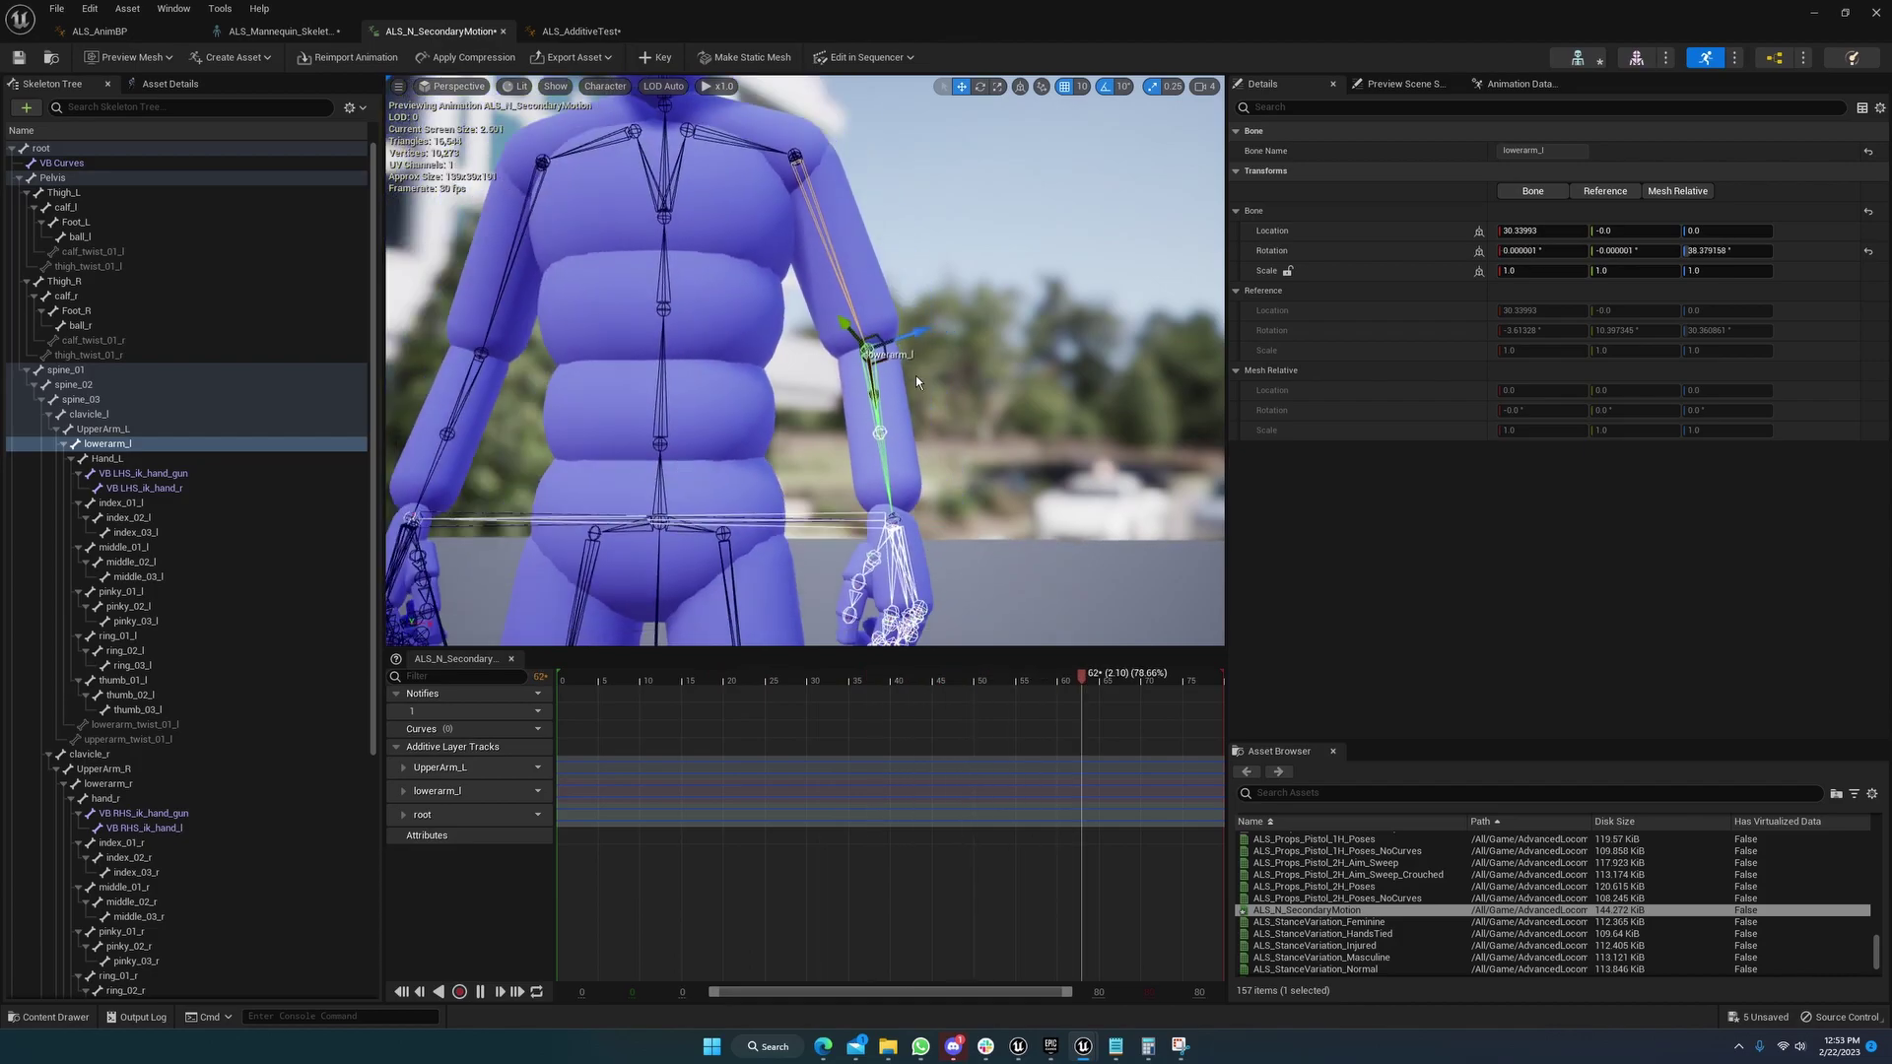
# Check UpperArm_L against lowerarm_l again to see which bone's rotation changes during the secondary motion
pyautogui.click(794, 166)
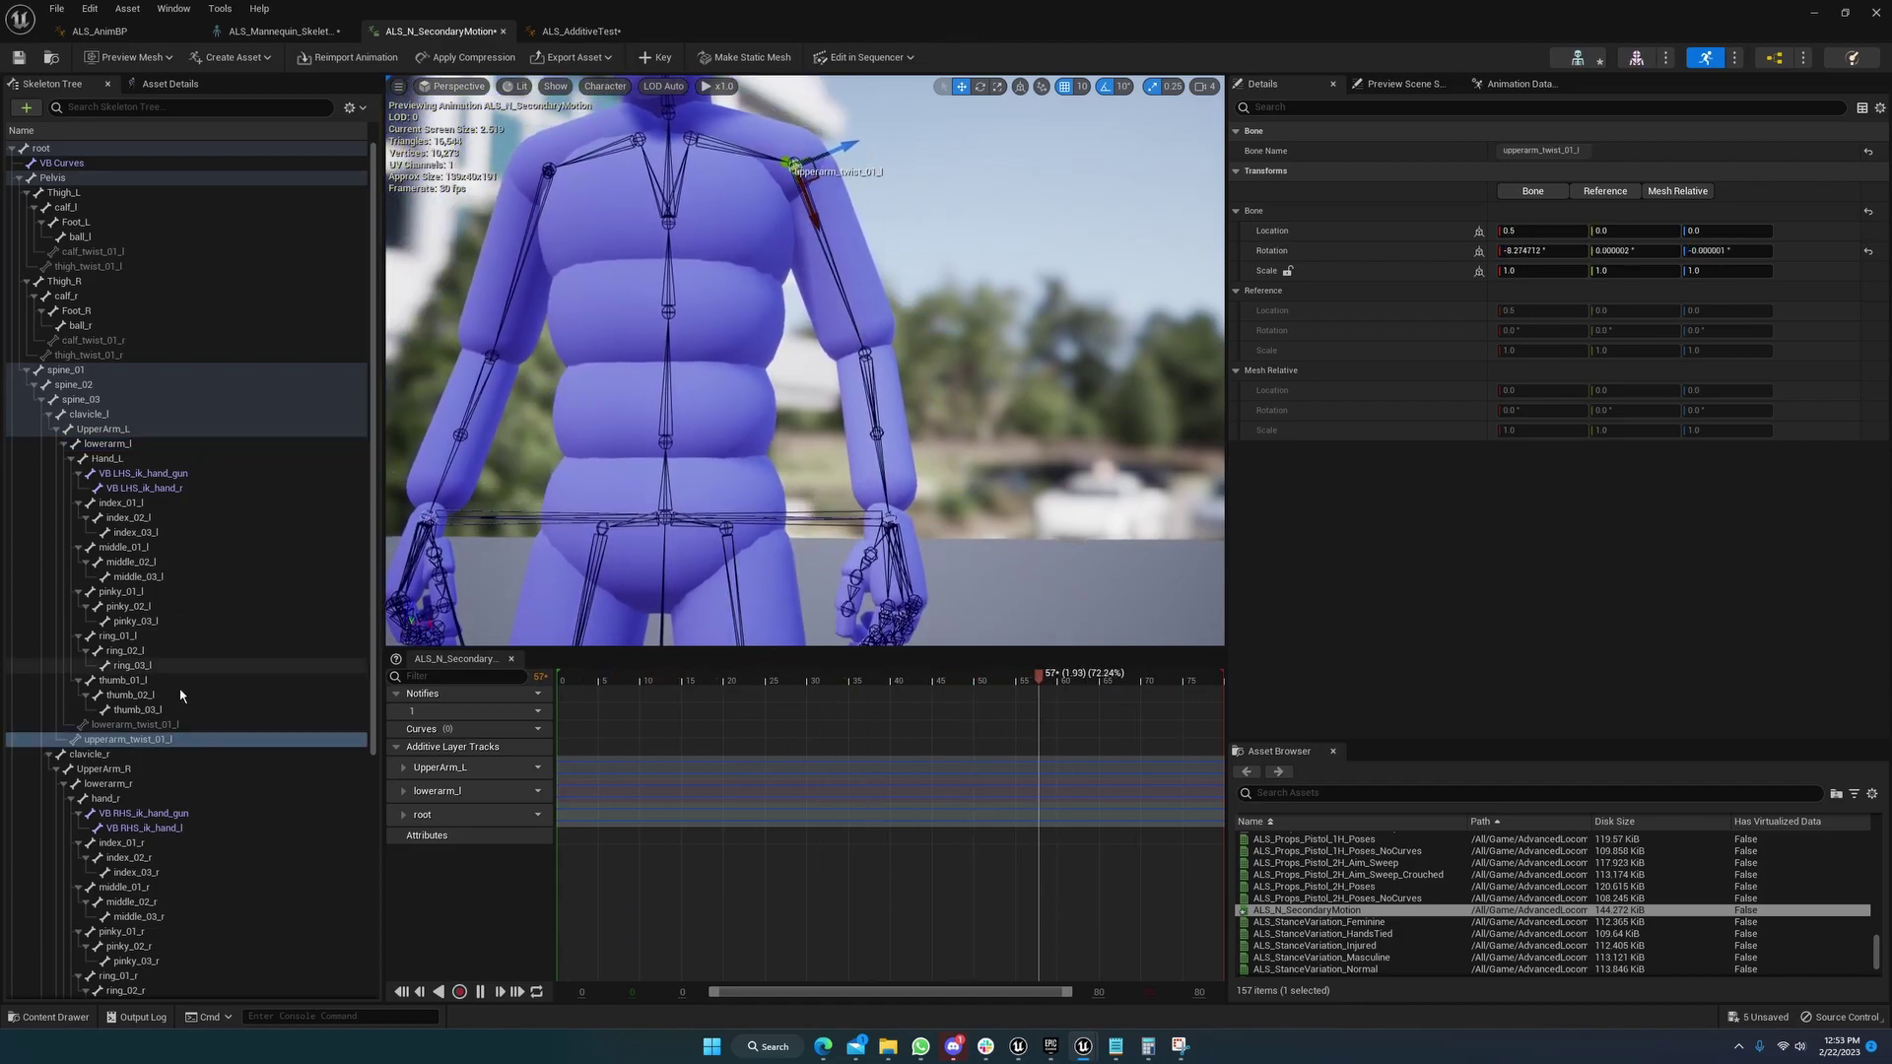
pyautogui.click(105, 431)
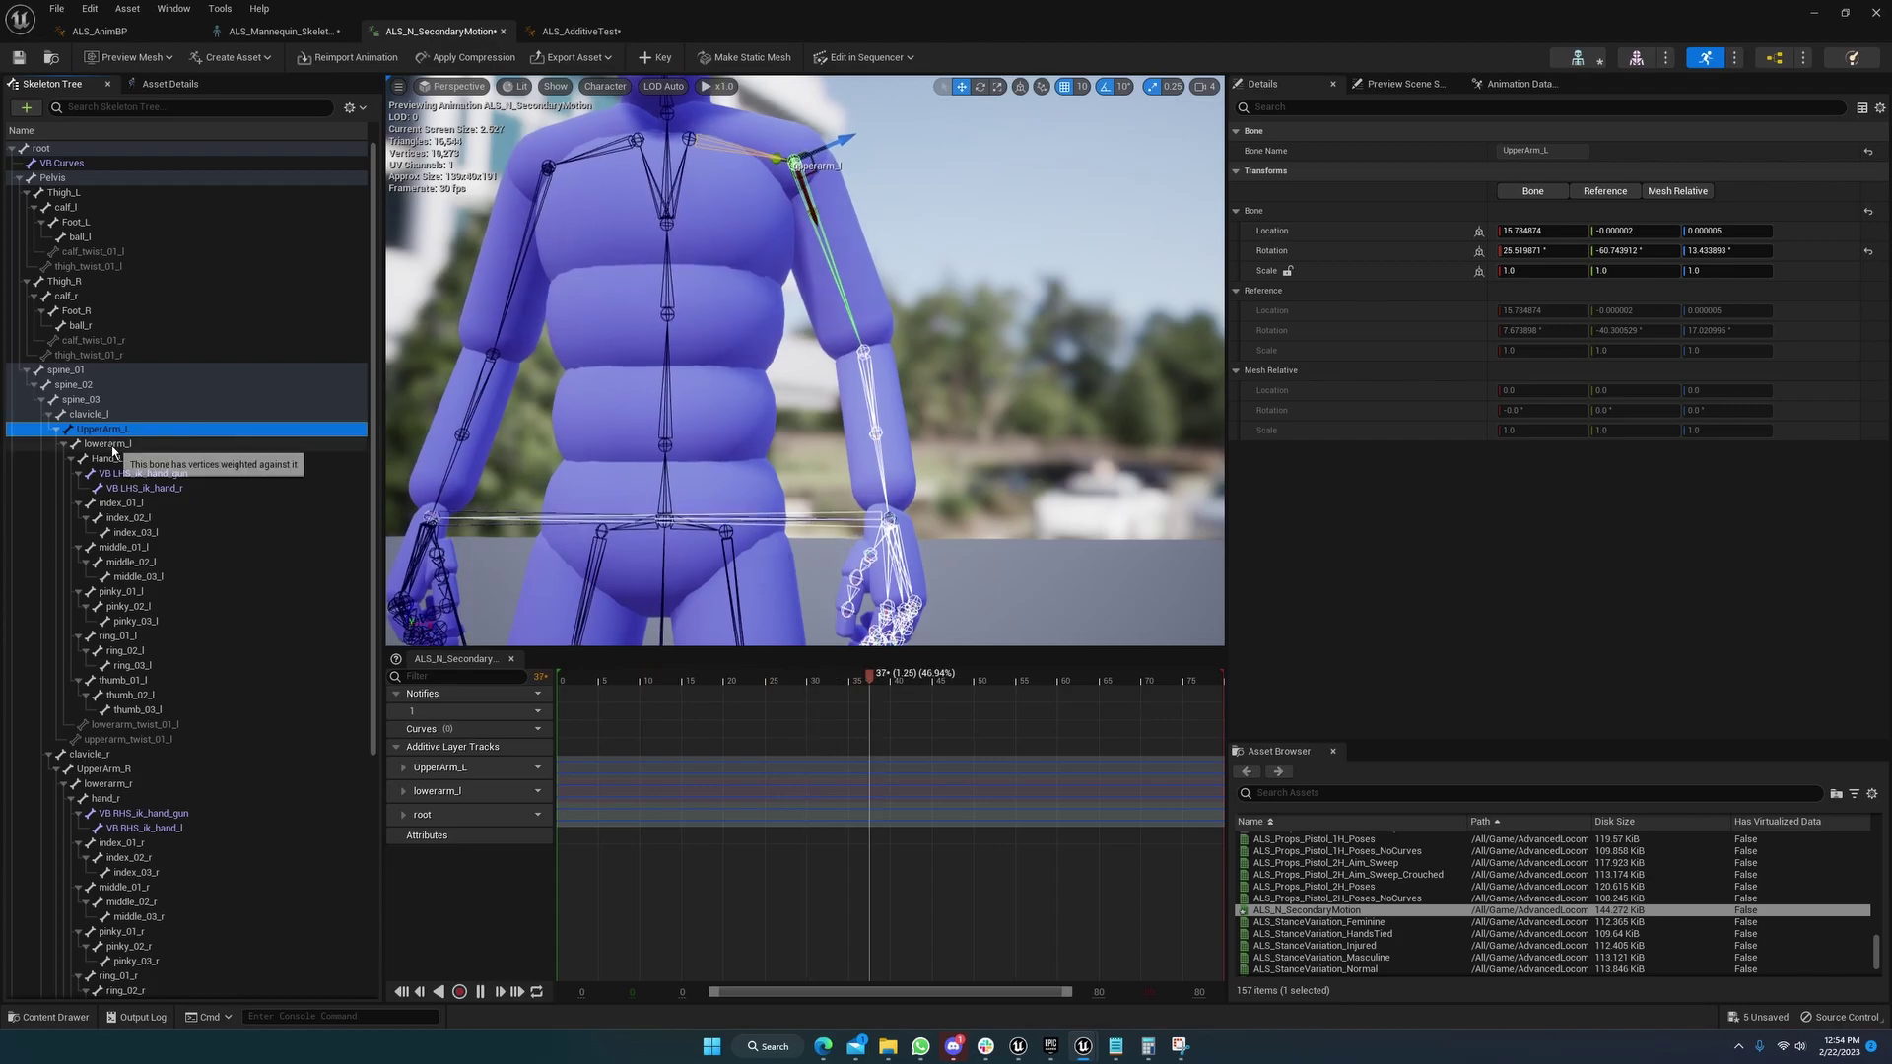
pyautogui.click(110, 444)
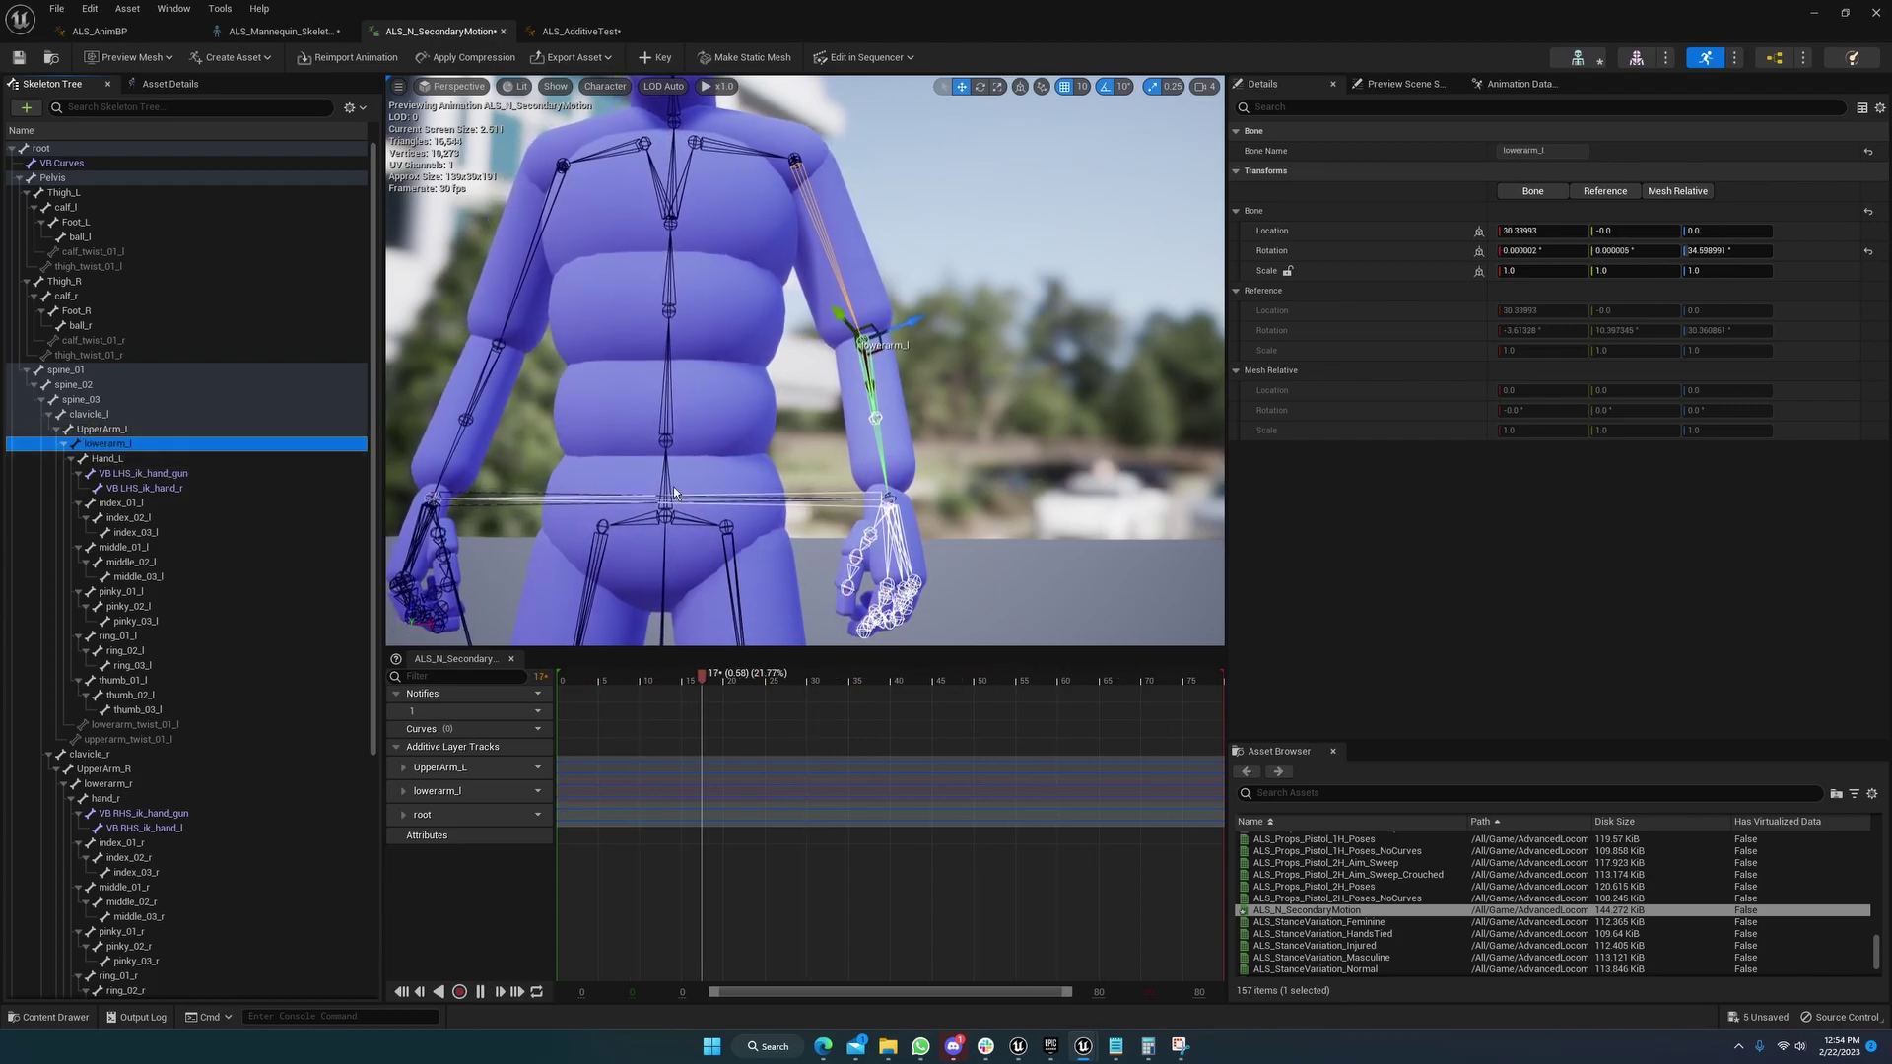
pyautogui.moveTo(700, 487); pyautogui.dragTo(670, 502, button='right')
pyautogui.click(113, 432)
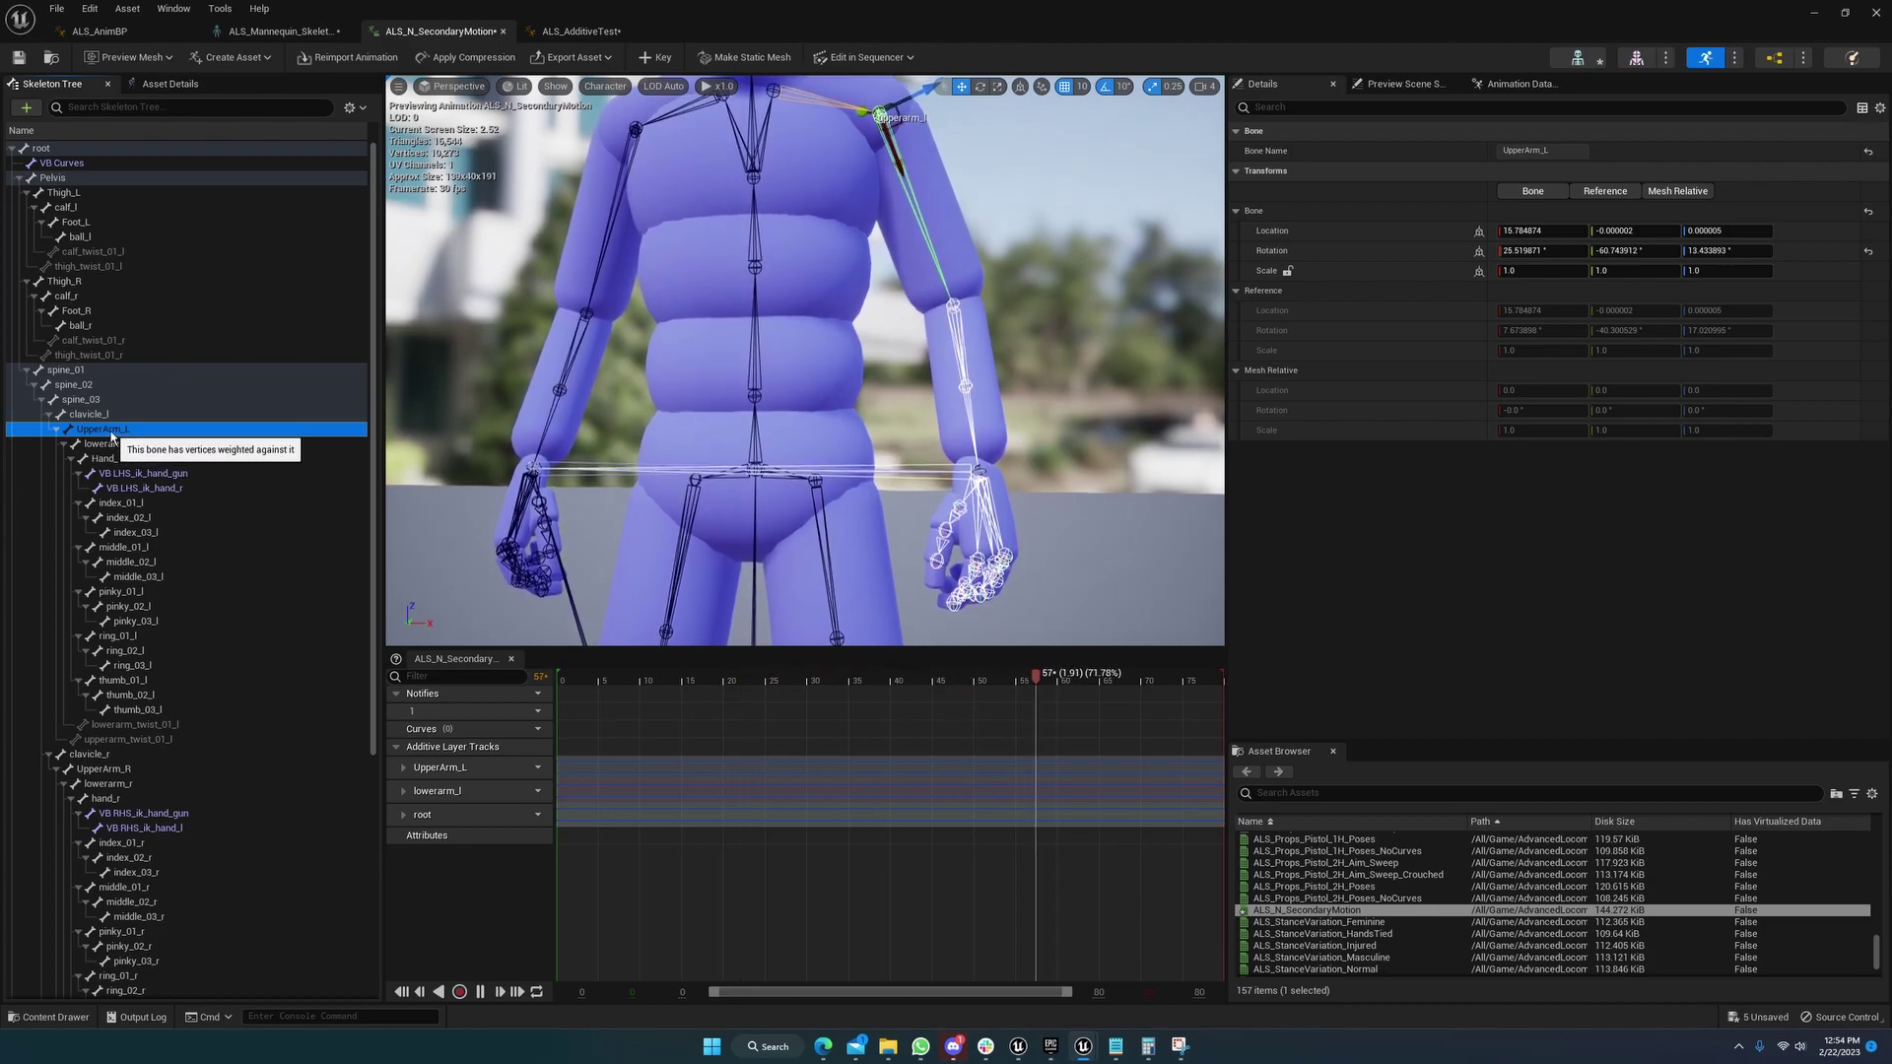
pyautogui.click(122, 445)
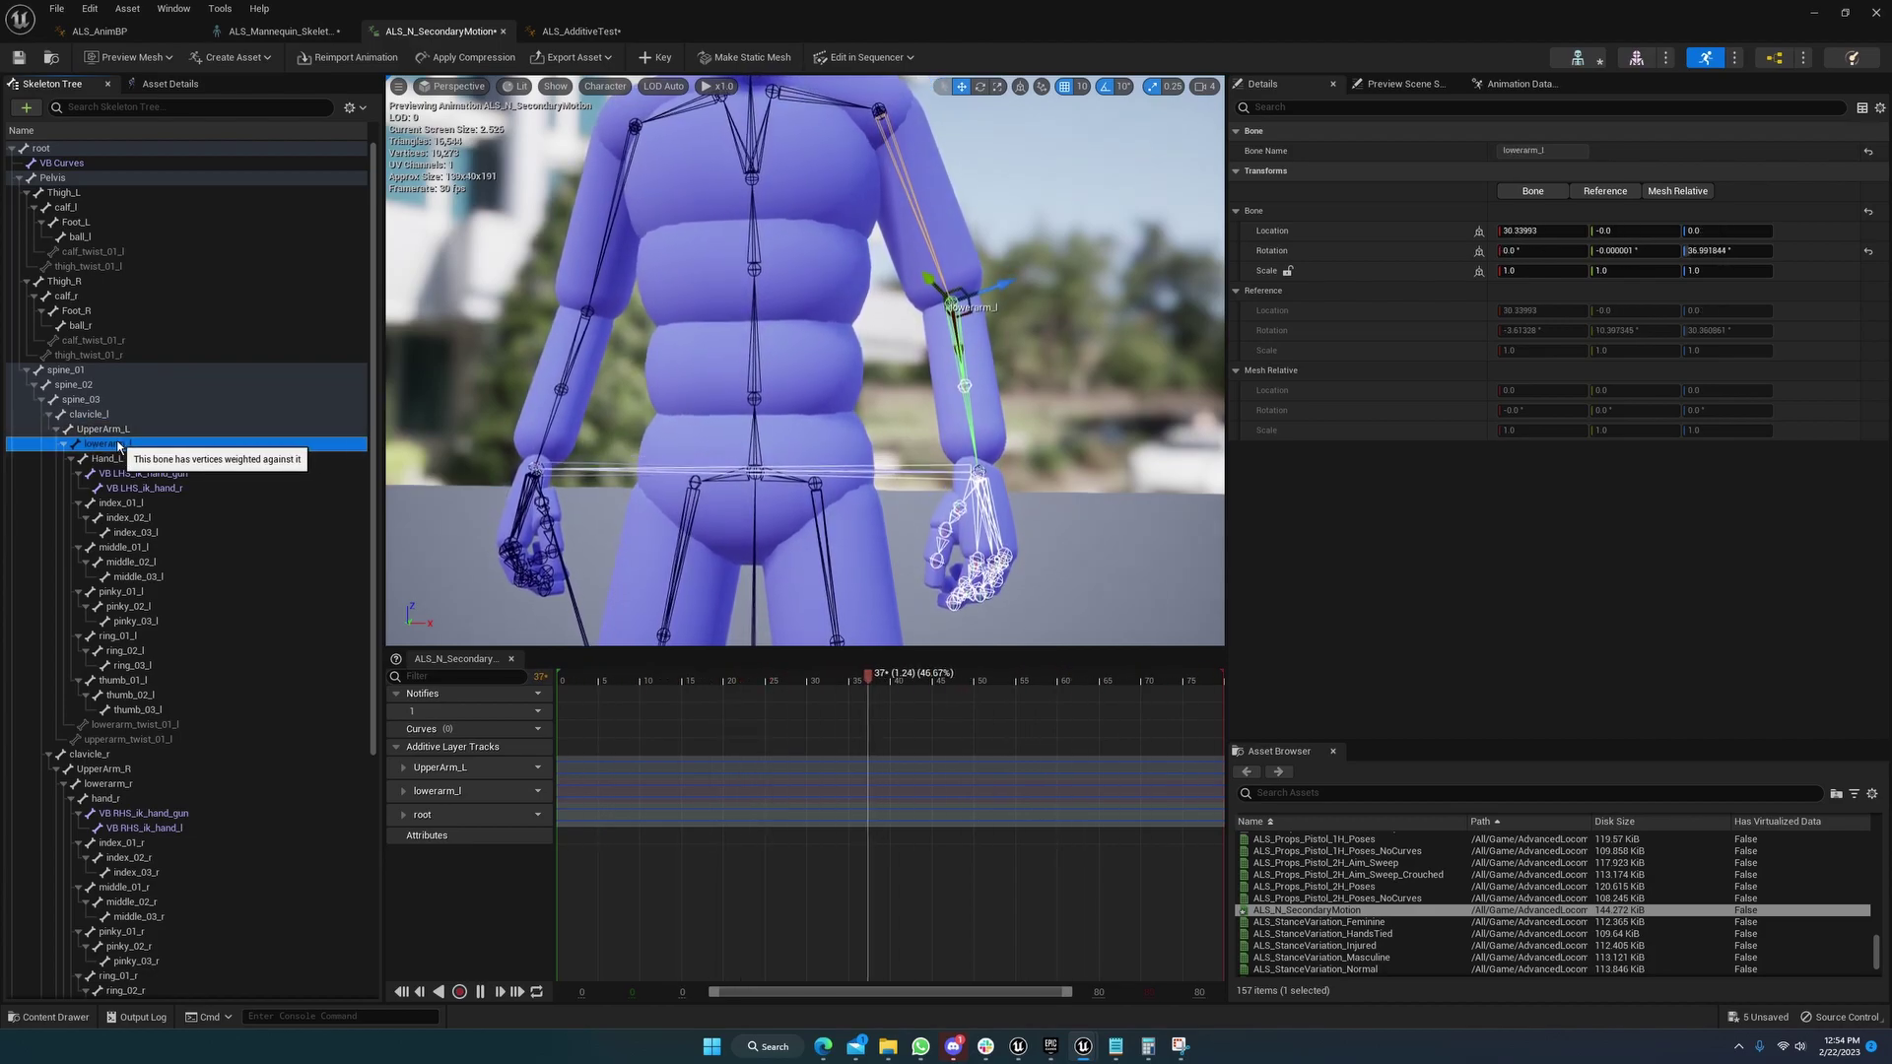
# Compare the root bone's transform with that of lowerarm_l by switching between the two bones in the skeleton hierarchy
pyautogui.click(41, 149)
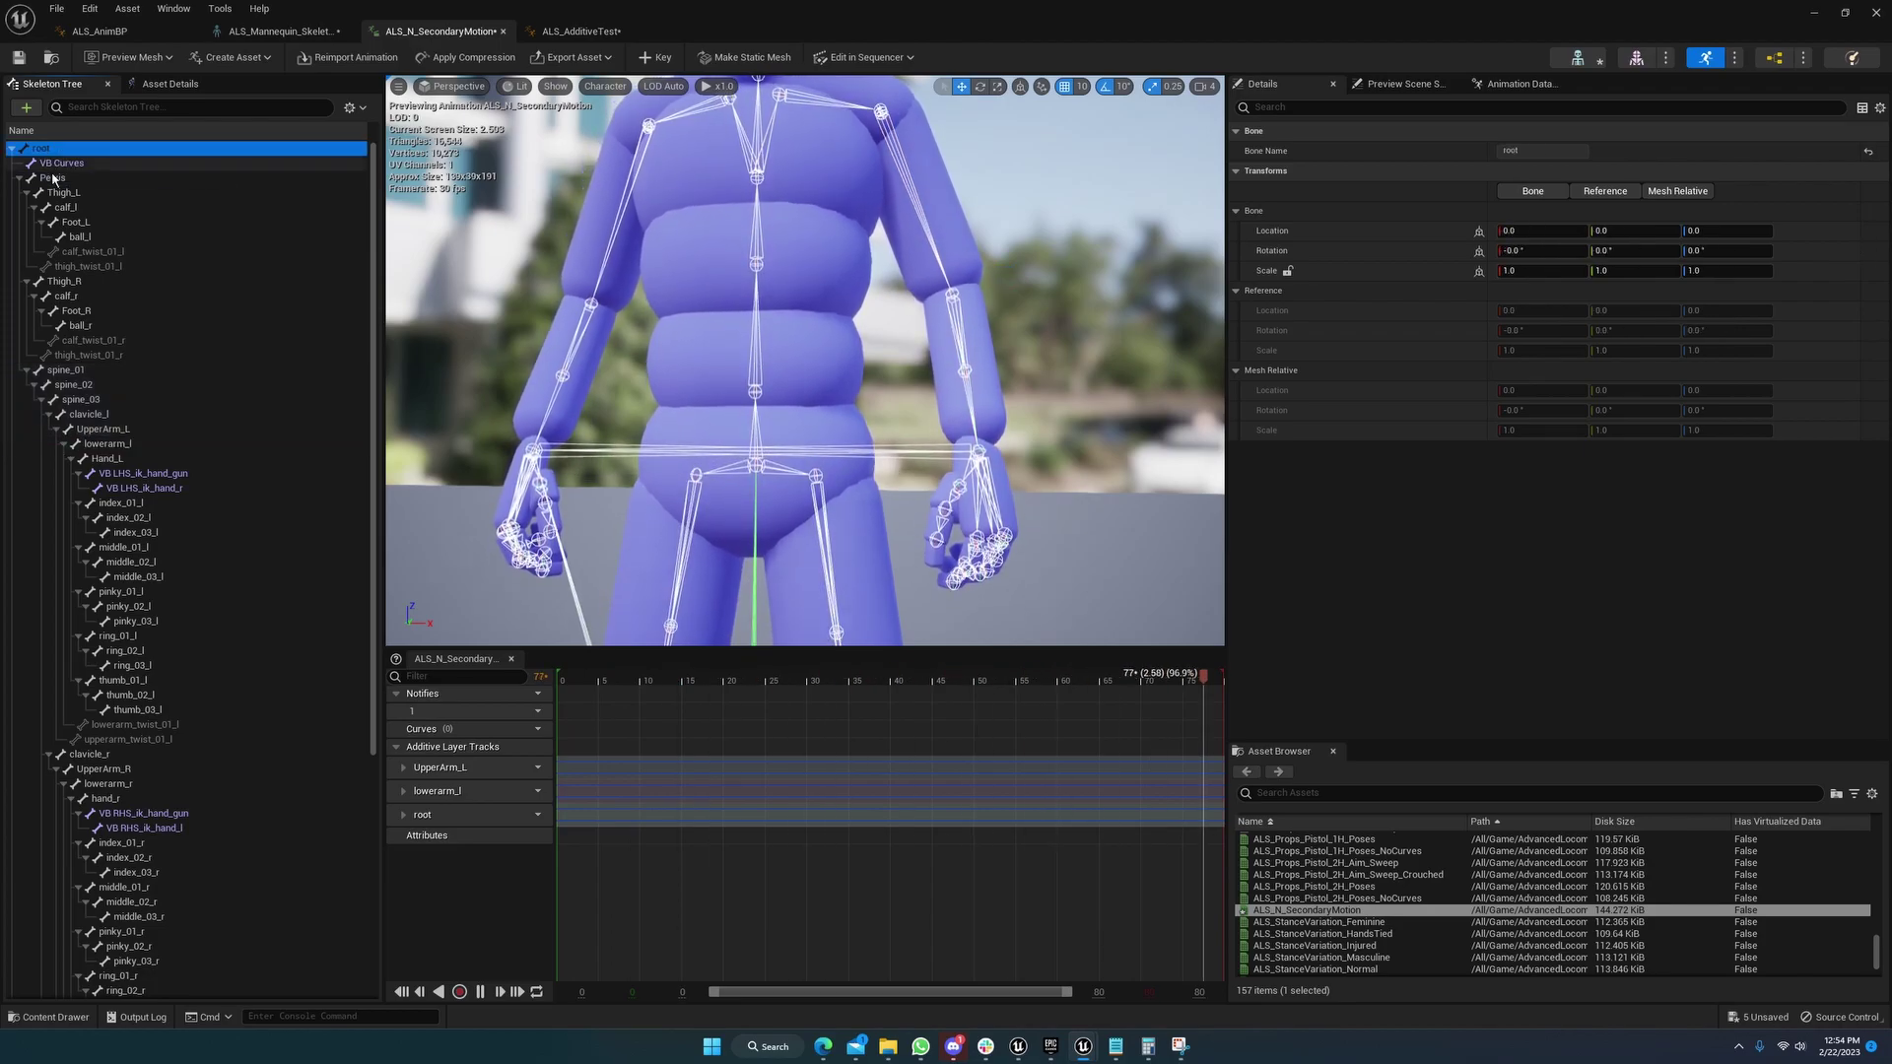
pyautogui.click(108, 443)
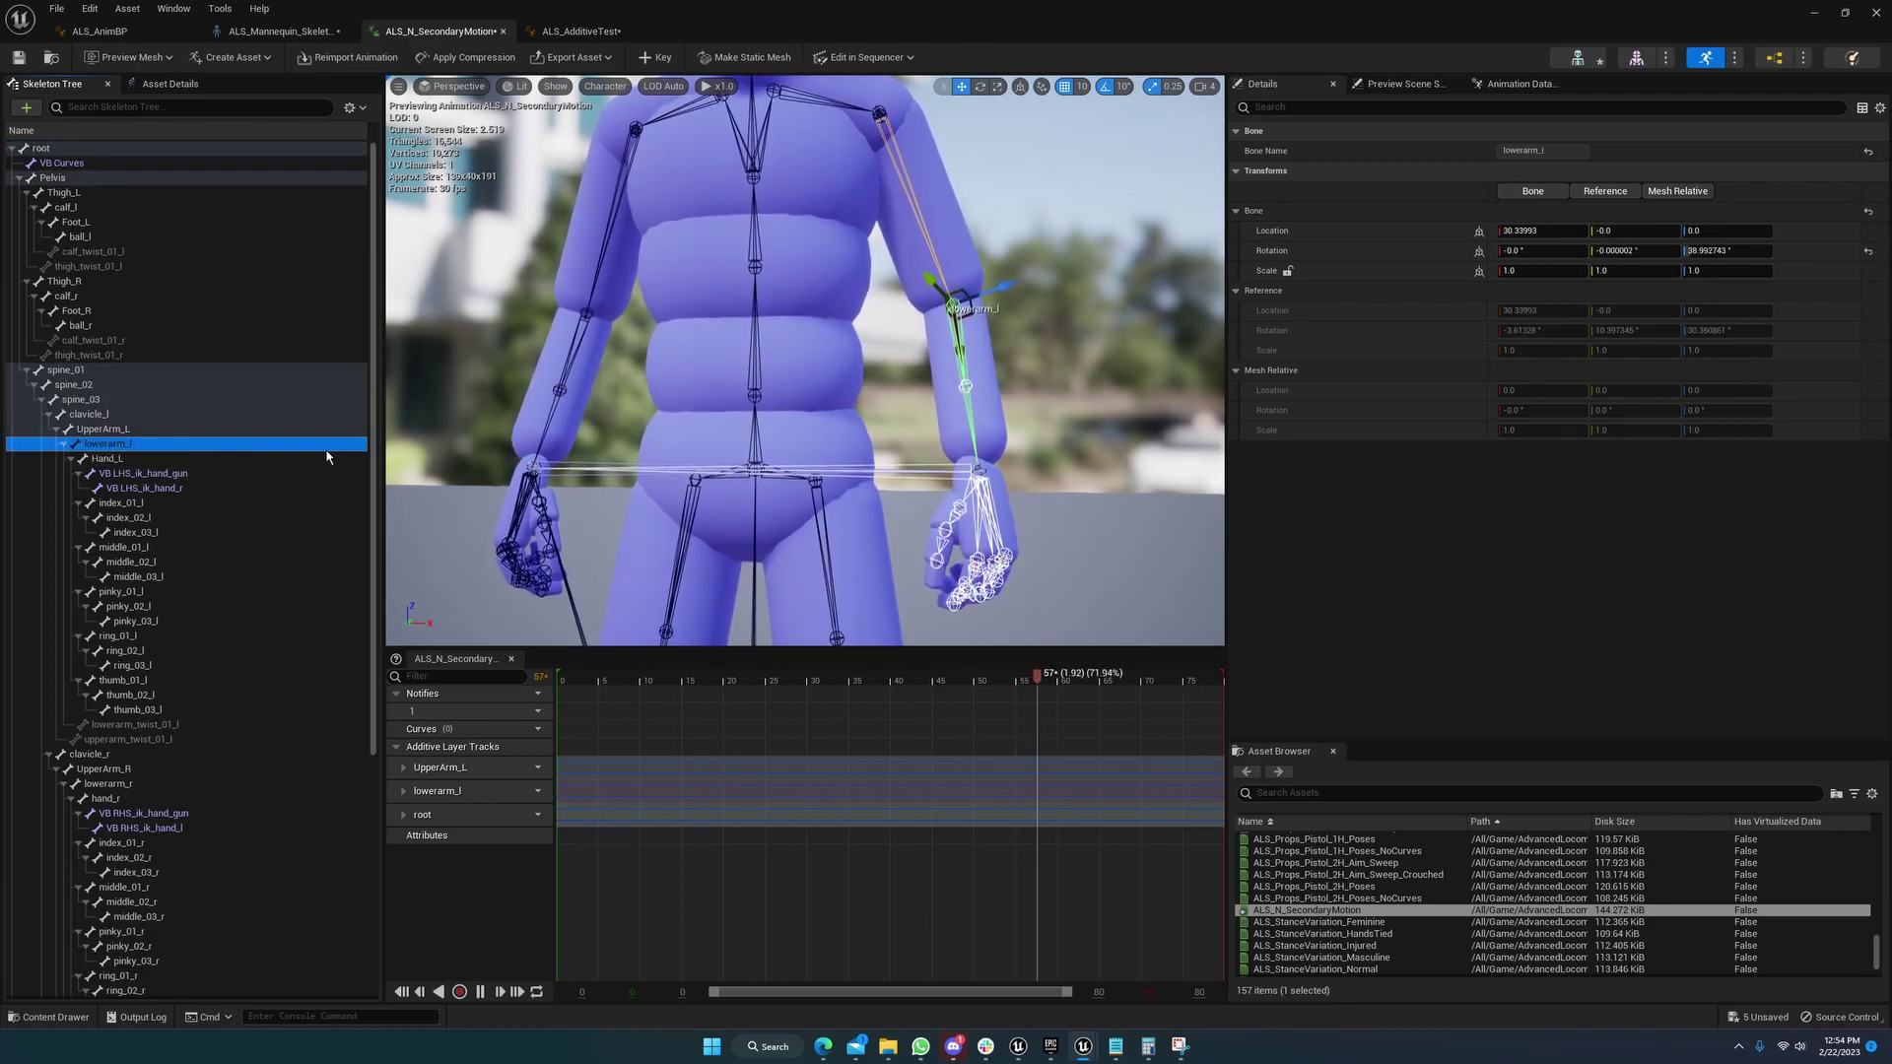
pyautogui.moveTo(860, 420); pyautogui.dragTo(860, 552, button='right')
pyautogui.click(118, 148)
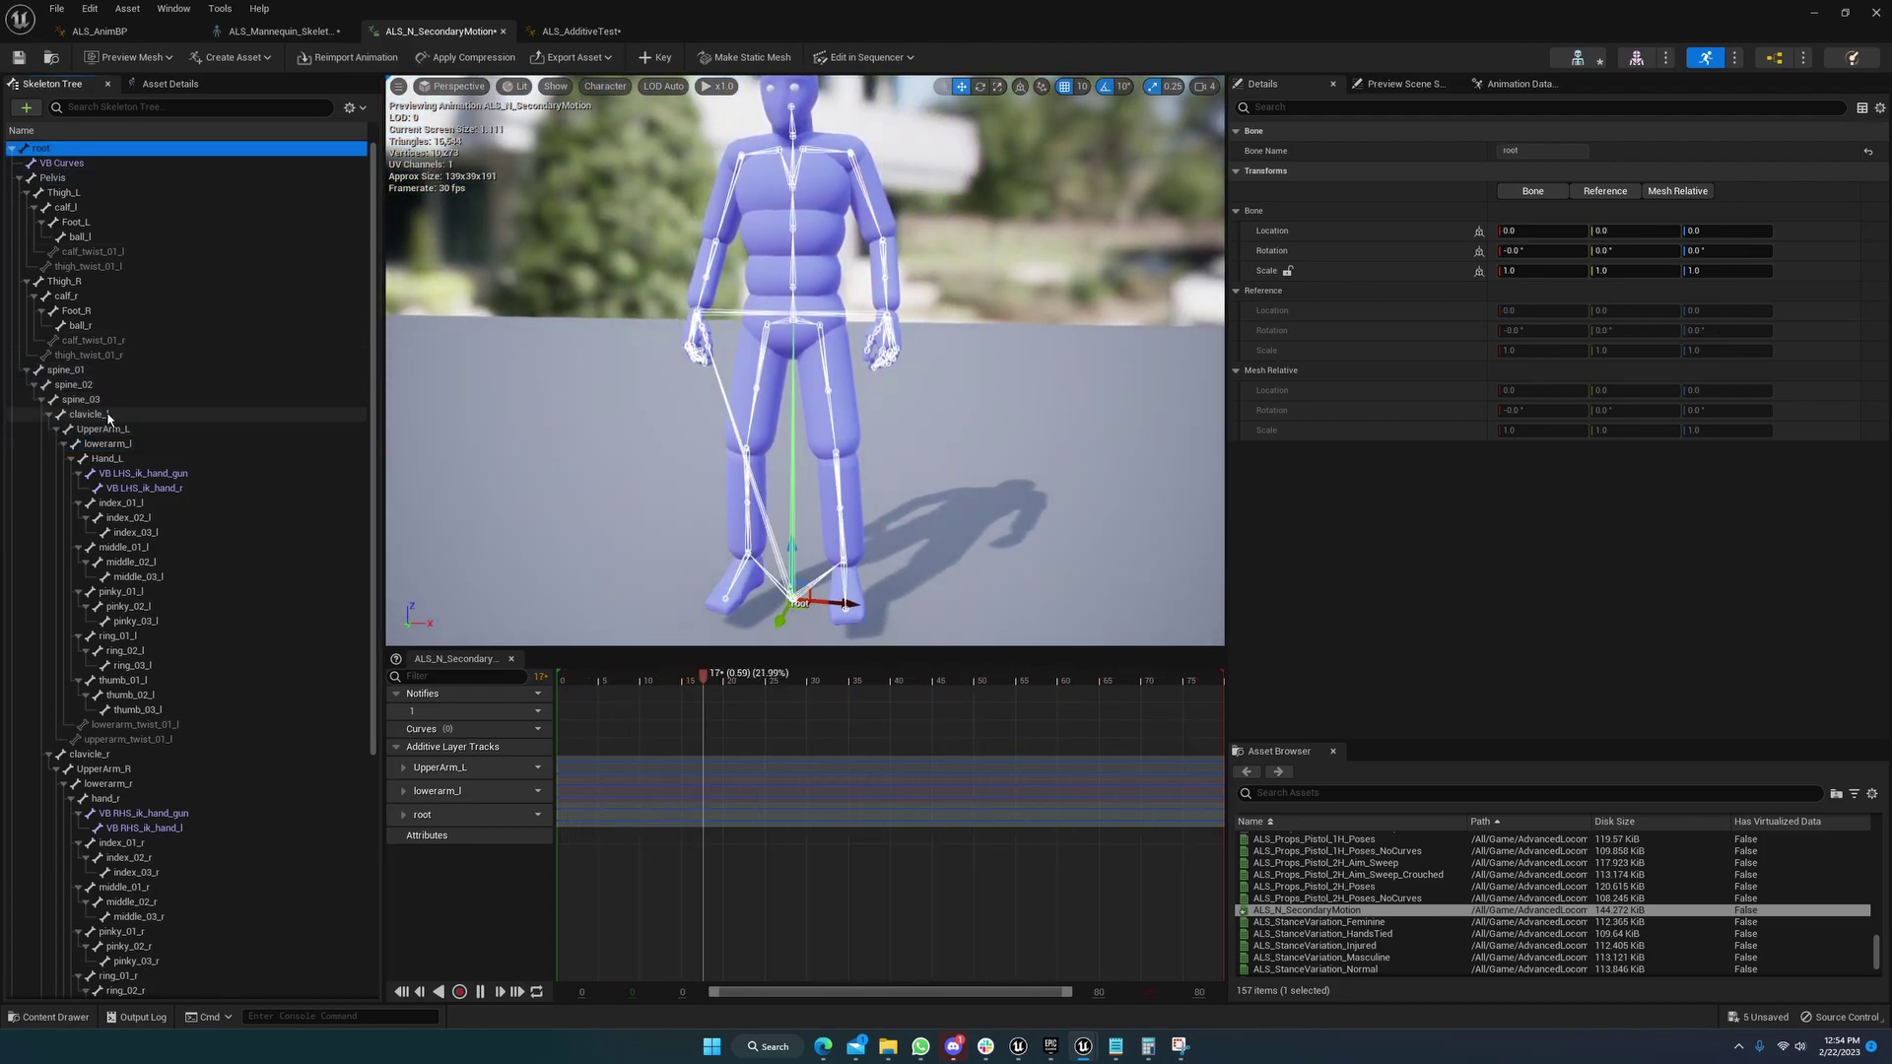
pyautogui.click(109, 443)
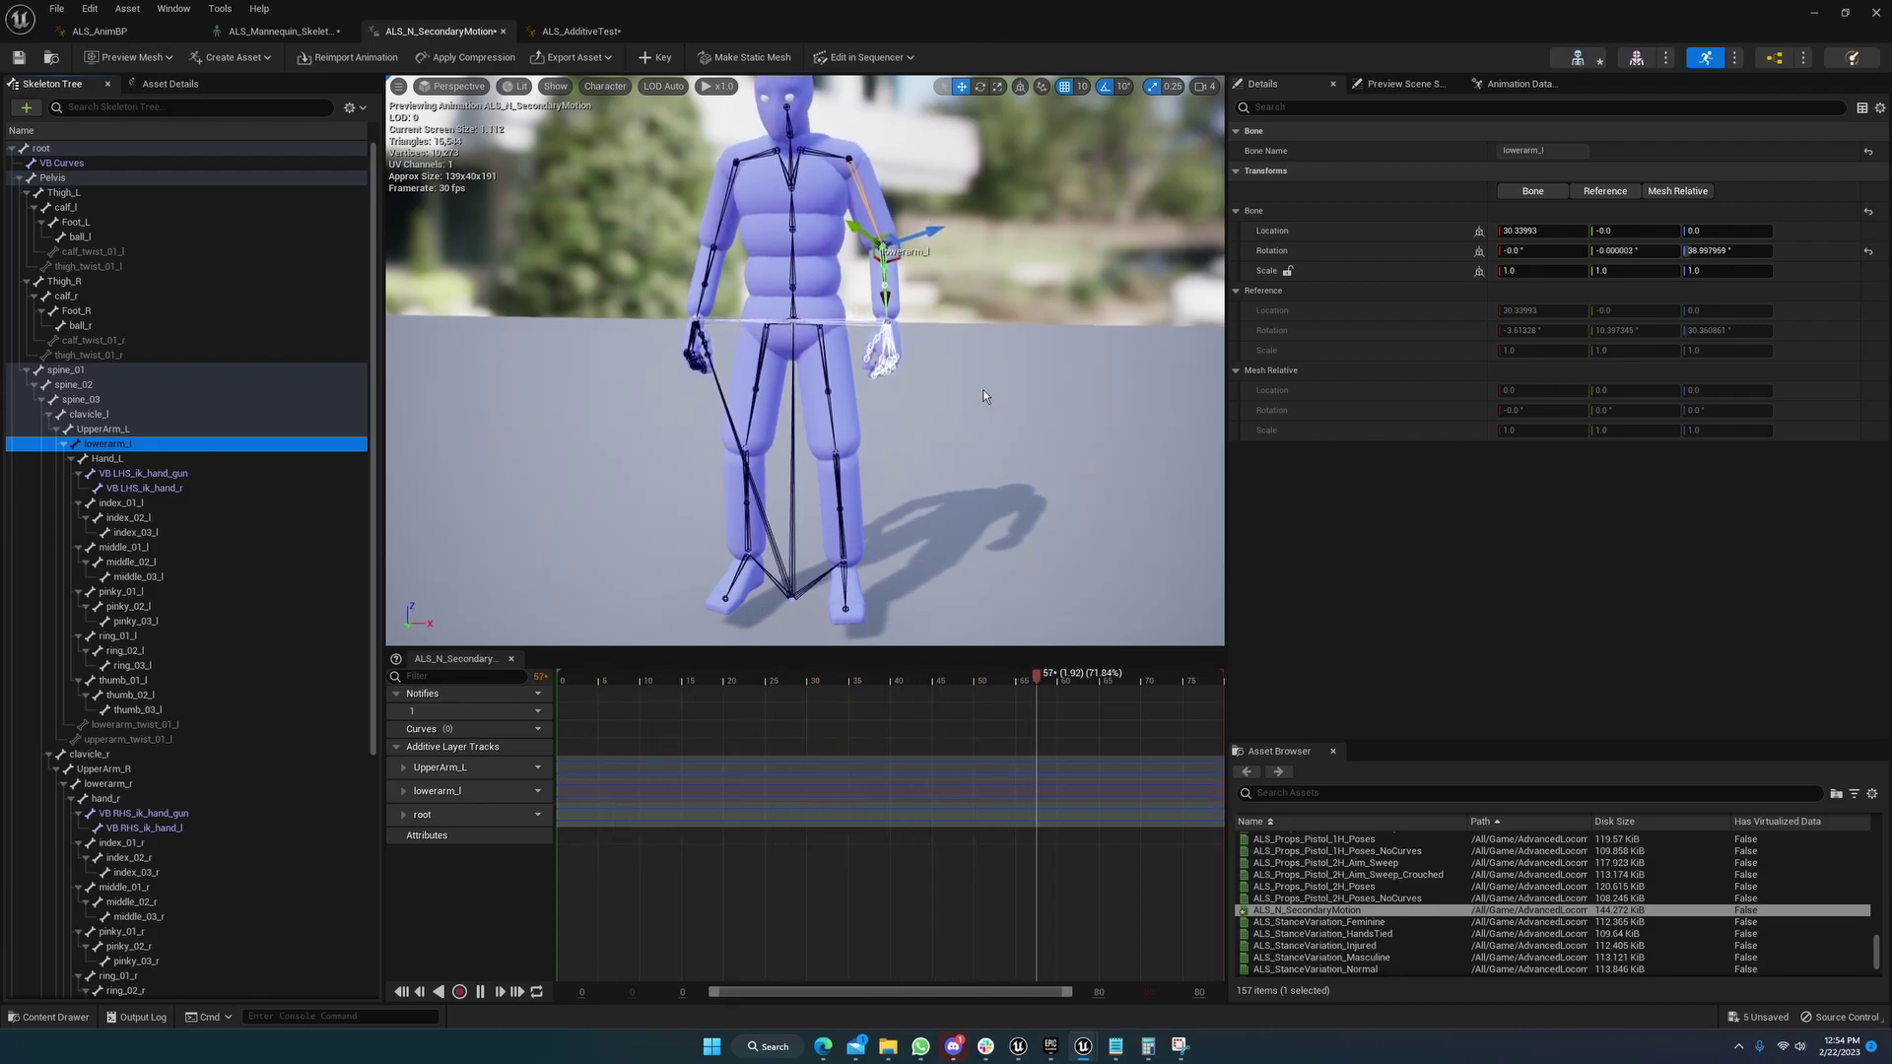
# Check the rotations of UpperArm_L and lowerarm_l by selecting each joint directly on the mannequin's left arm
pyautogui.moveTo(954, 353); pyautogui.dragTo(985, 276, button='right')
pyautogui.press('w')
pyautogui.scroll(-8, 954, 353)
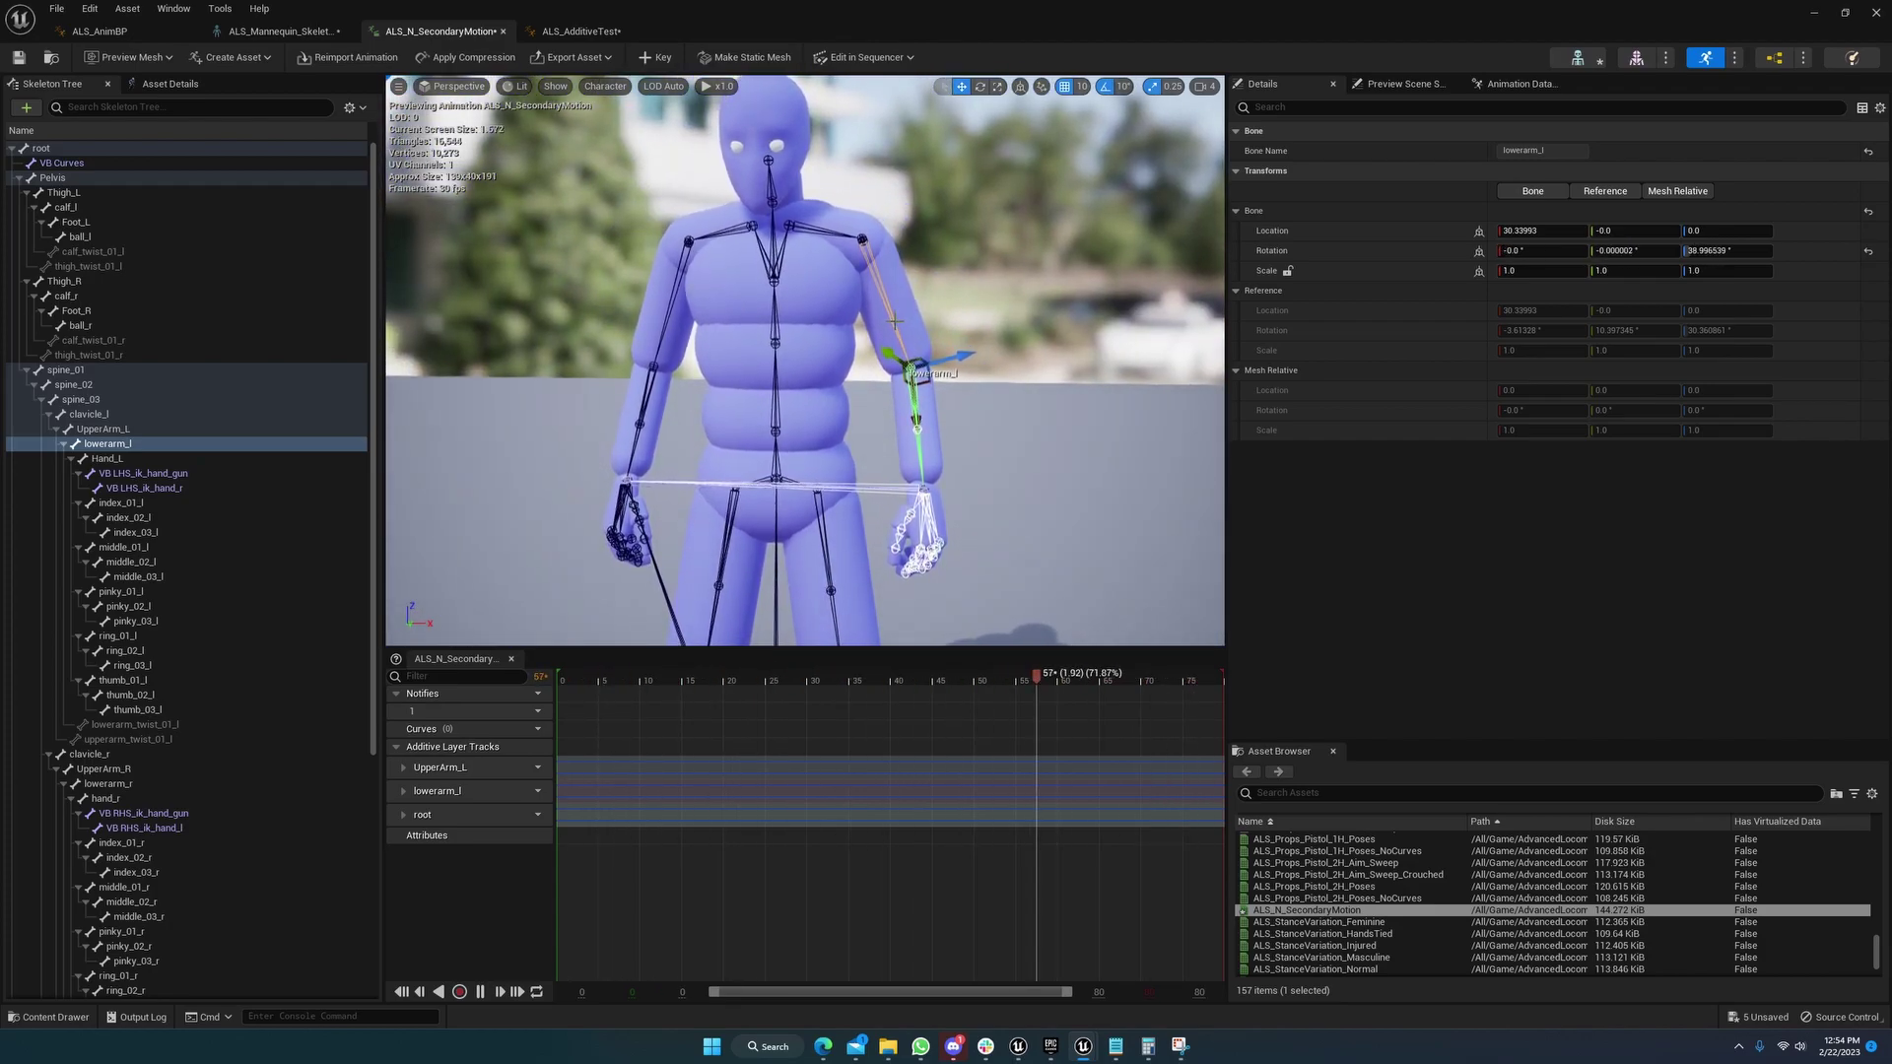
pyautogui.click(863, 240)
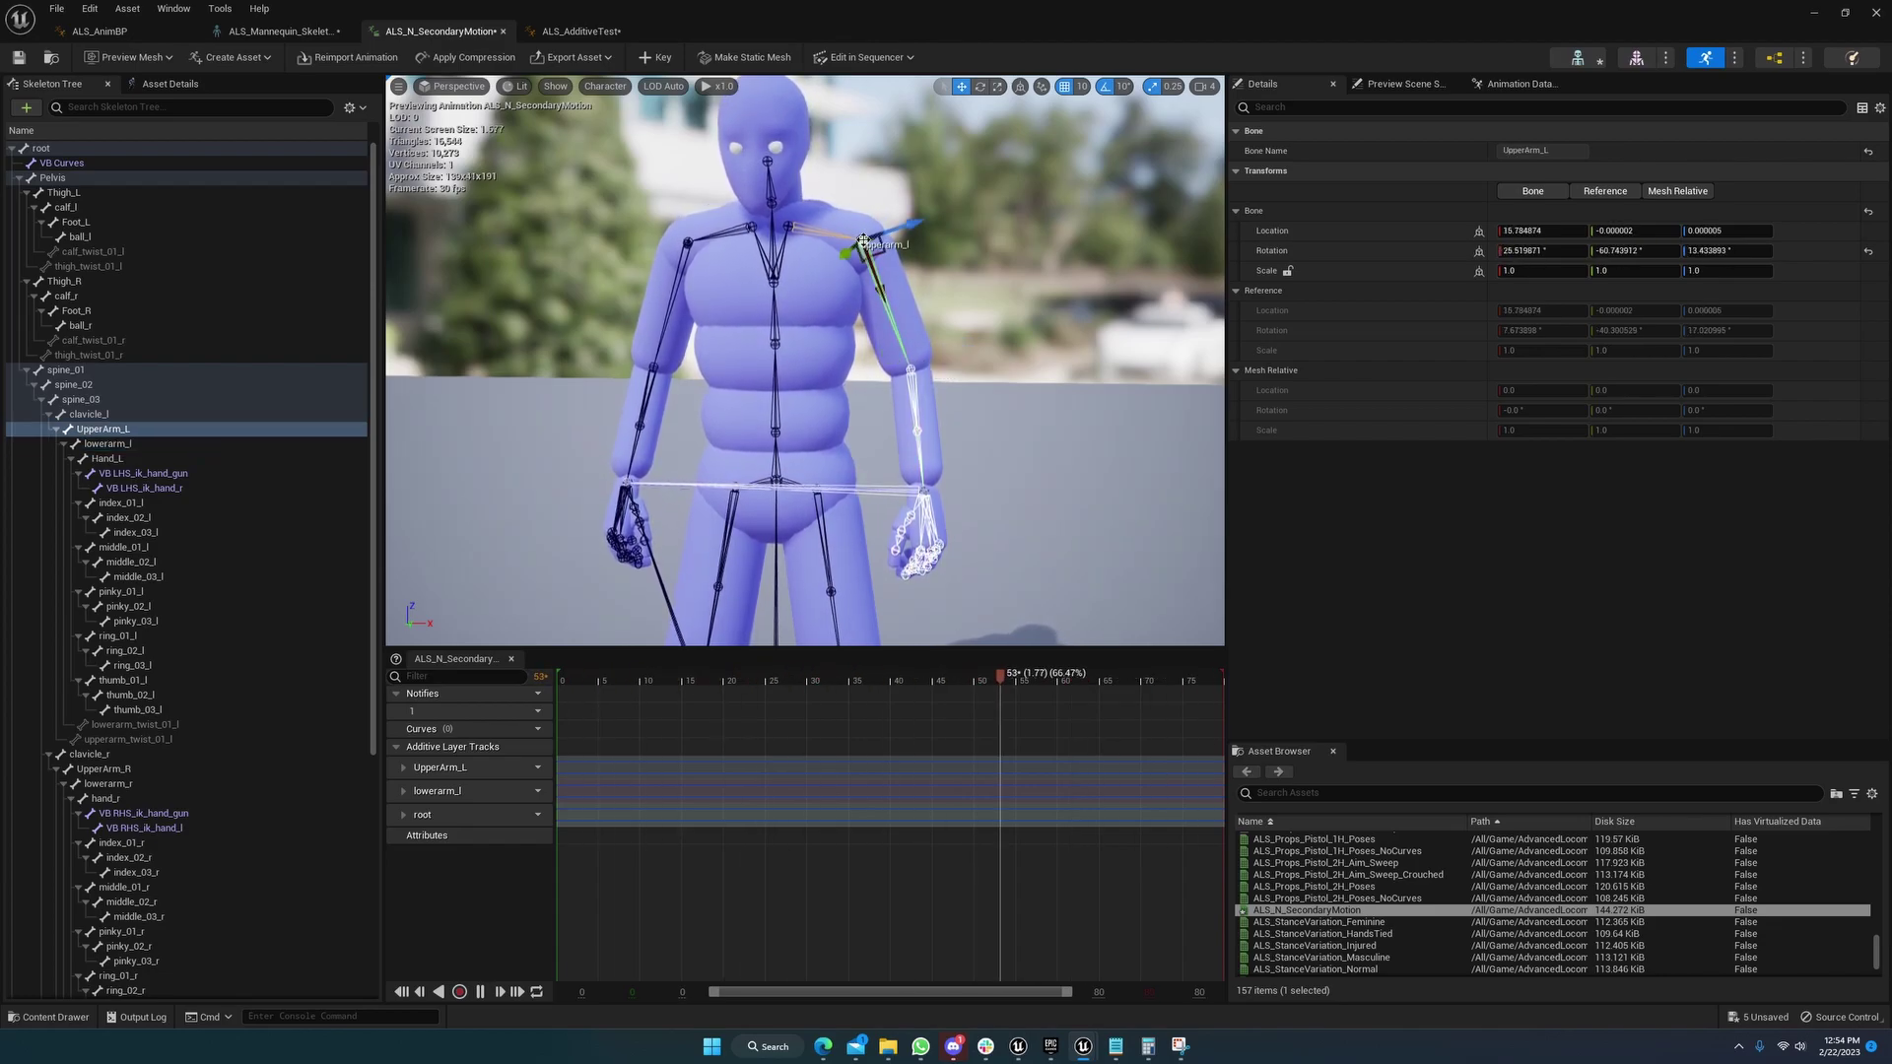
pyautogui.click(911, 369)
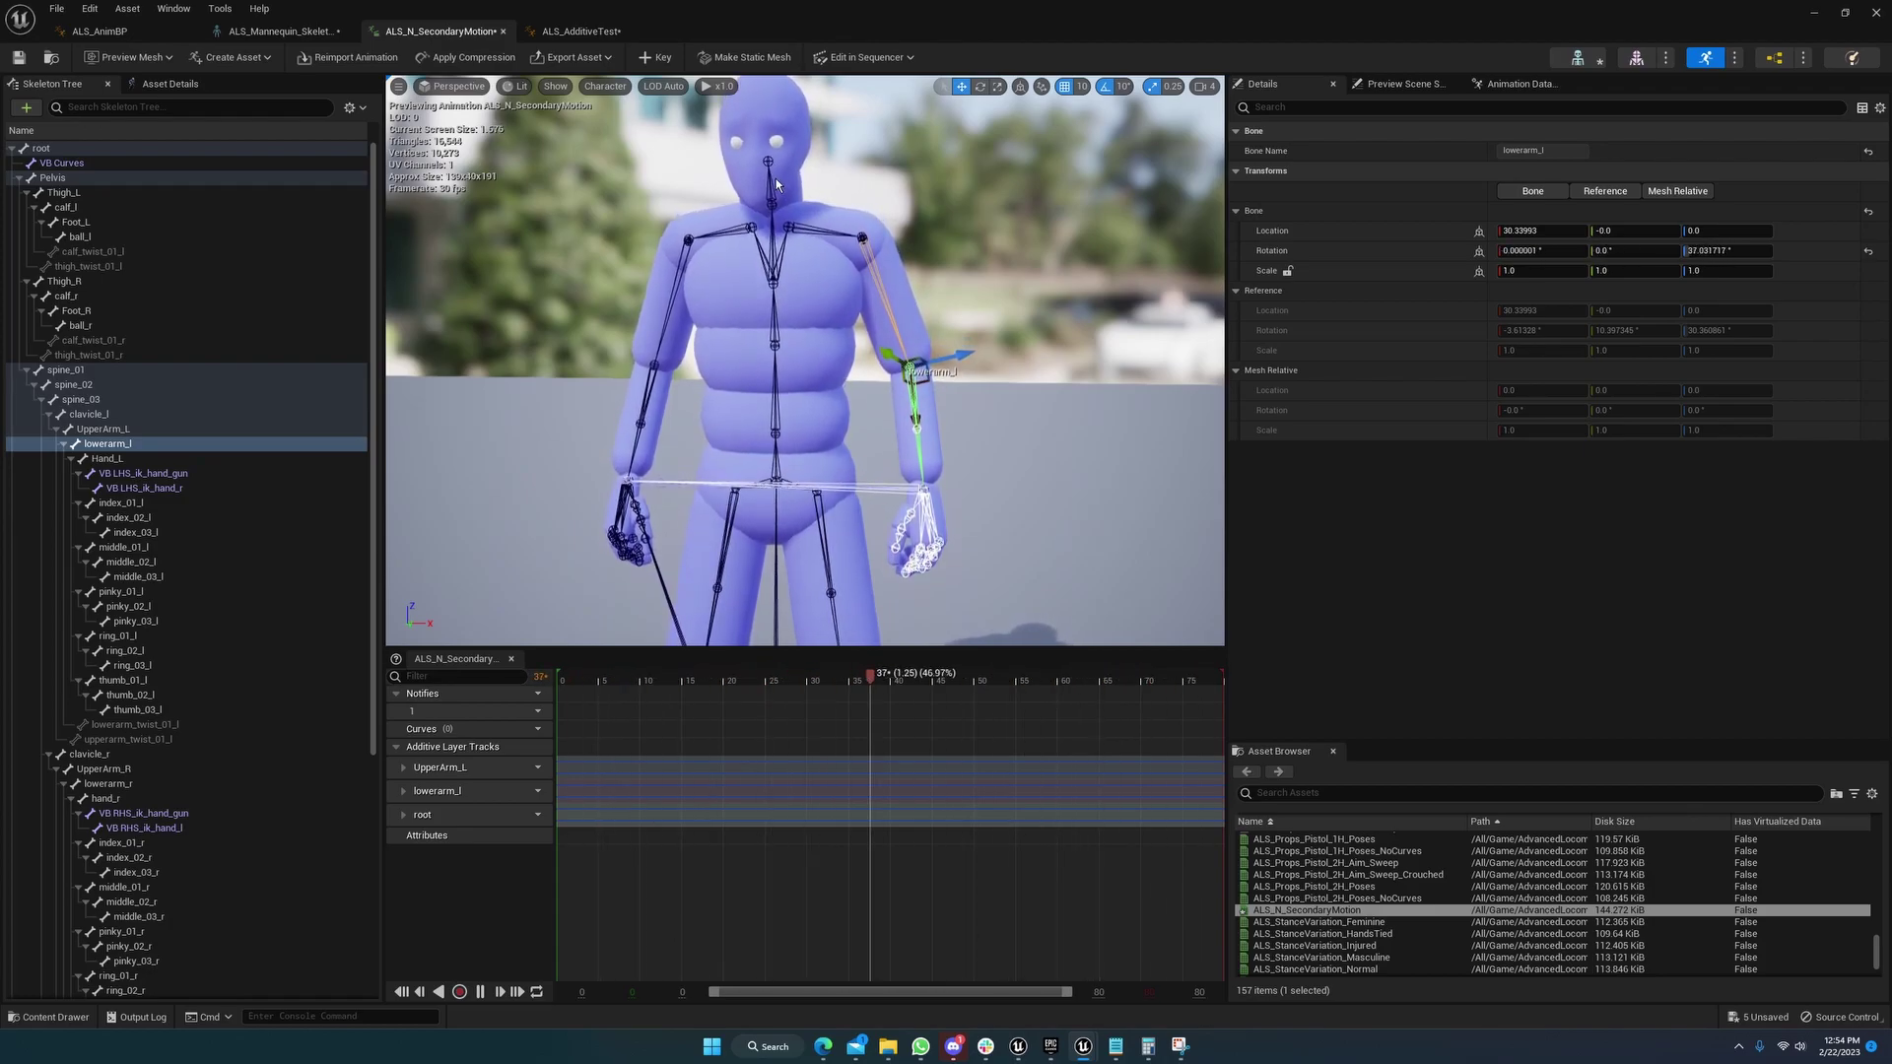
# Select the VB Curves bone between the mannequin's feet and inspect its transform while viewing the whole body
pyautogui.moveTo(802, 404); pyautogui.dragTo(802, 581, button='right')
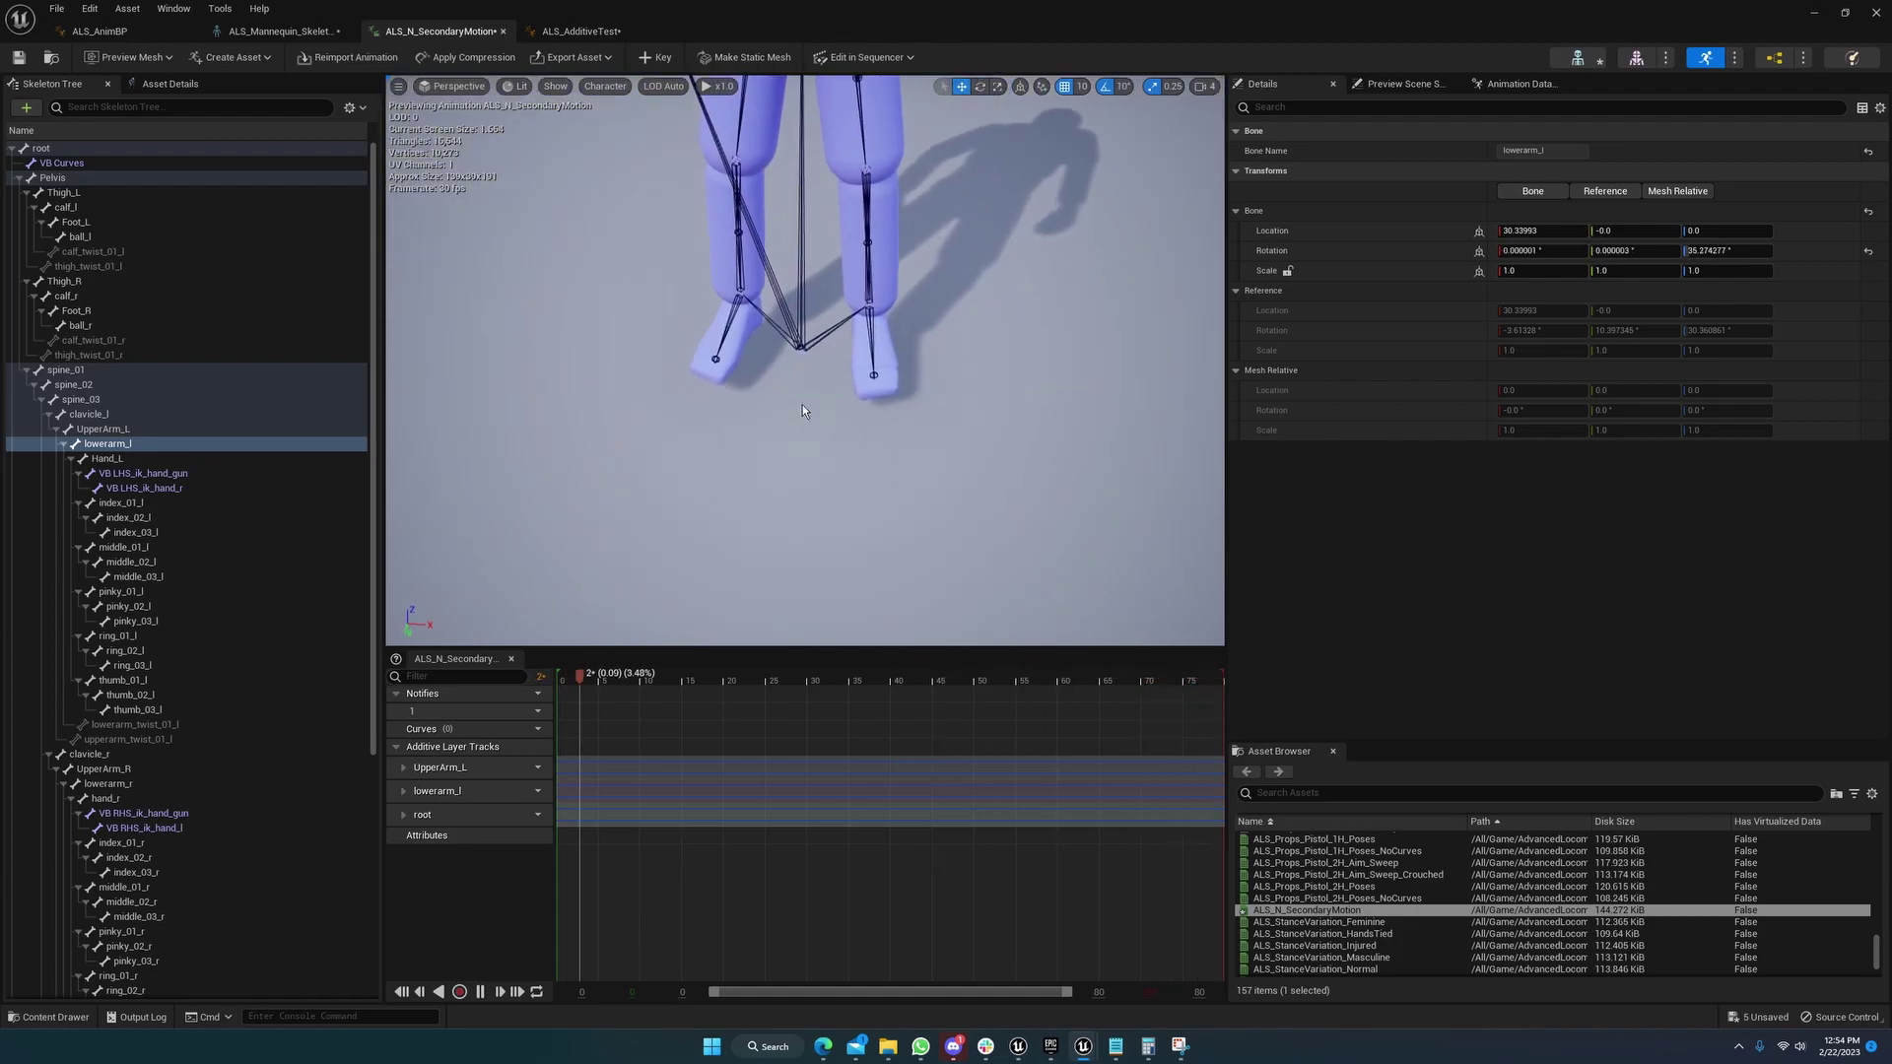
pyautogui.click(800, 350)
pyautogui.moveTo(806, 300); pyautogui.dragTo(798, 120, button='right')
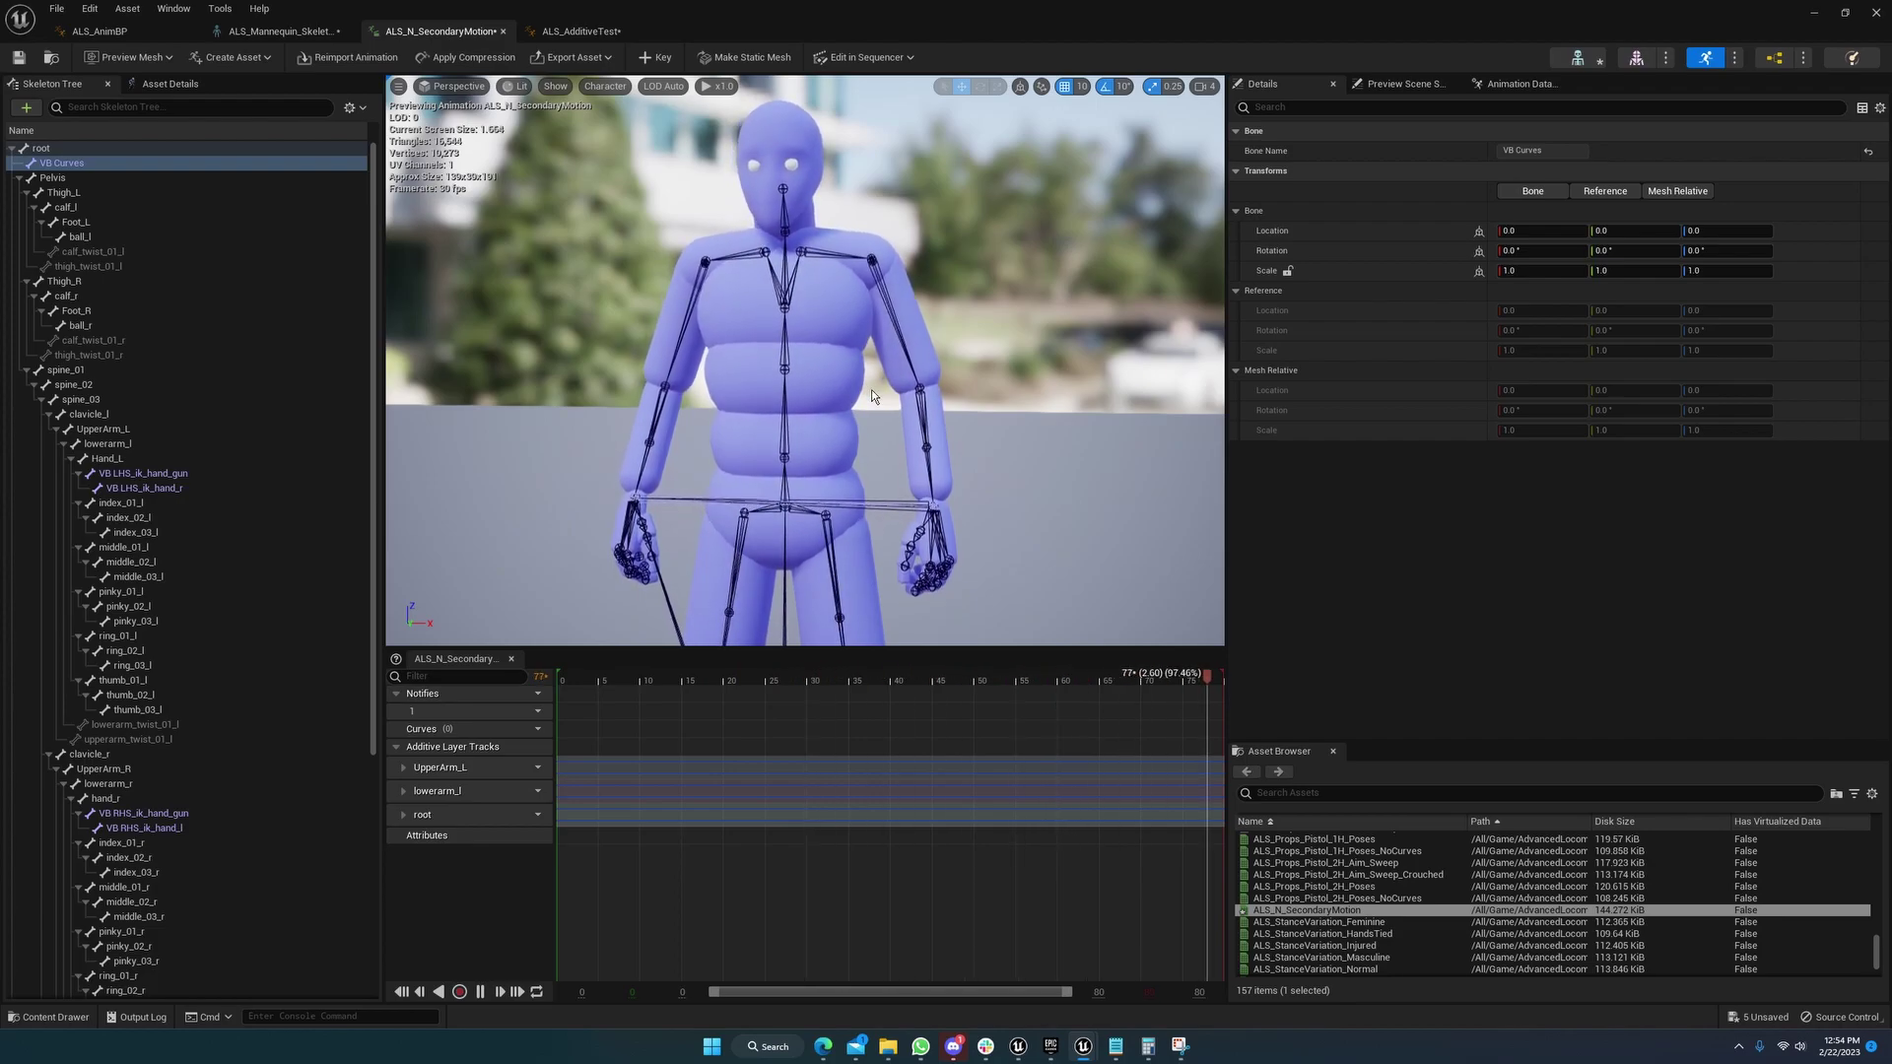
pyautogui.moveTo(871, 388); pyautogui.dragTo(888, 517, button='right')
pyautogui.press('s')
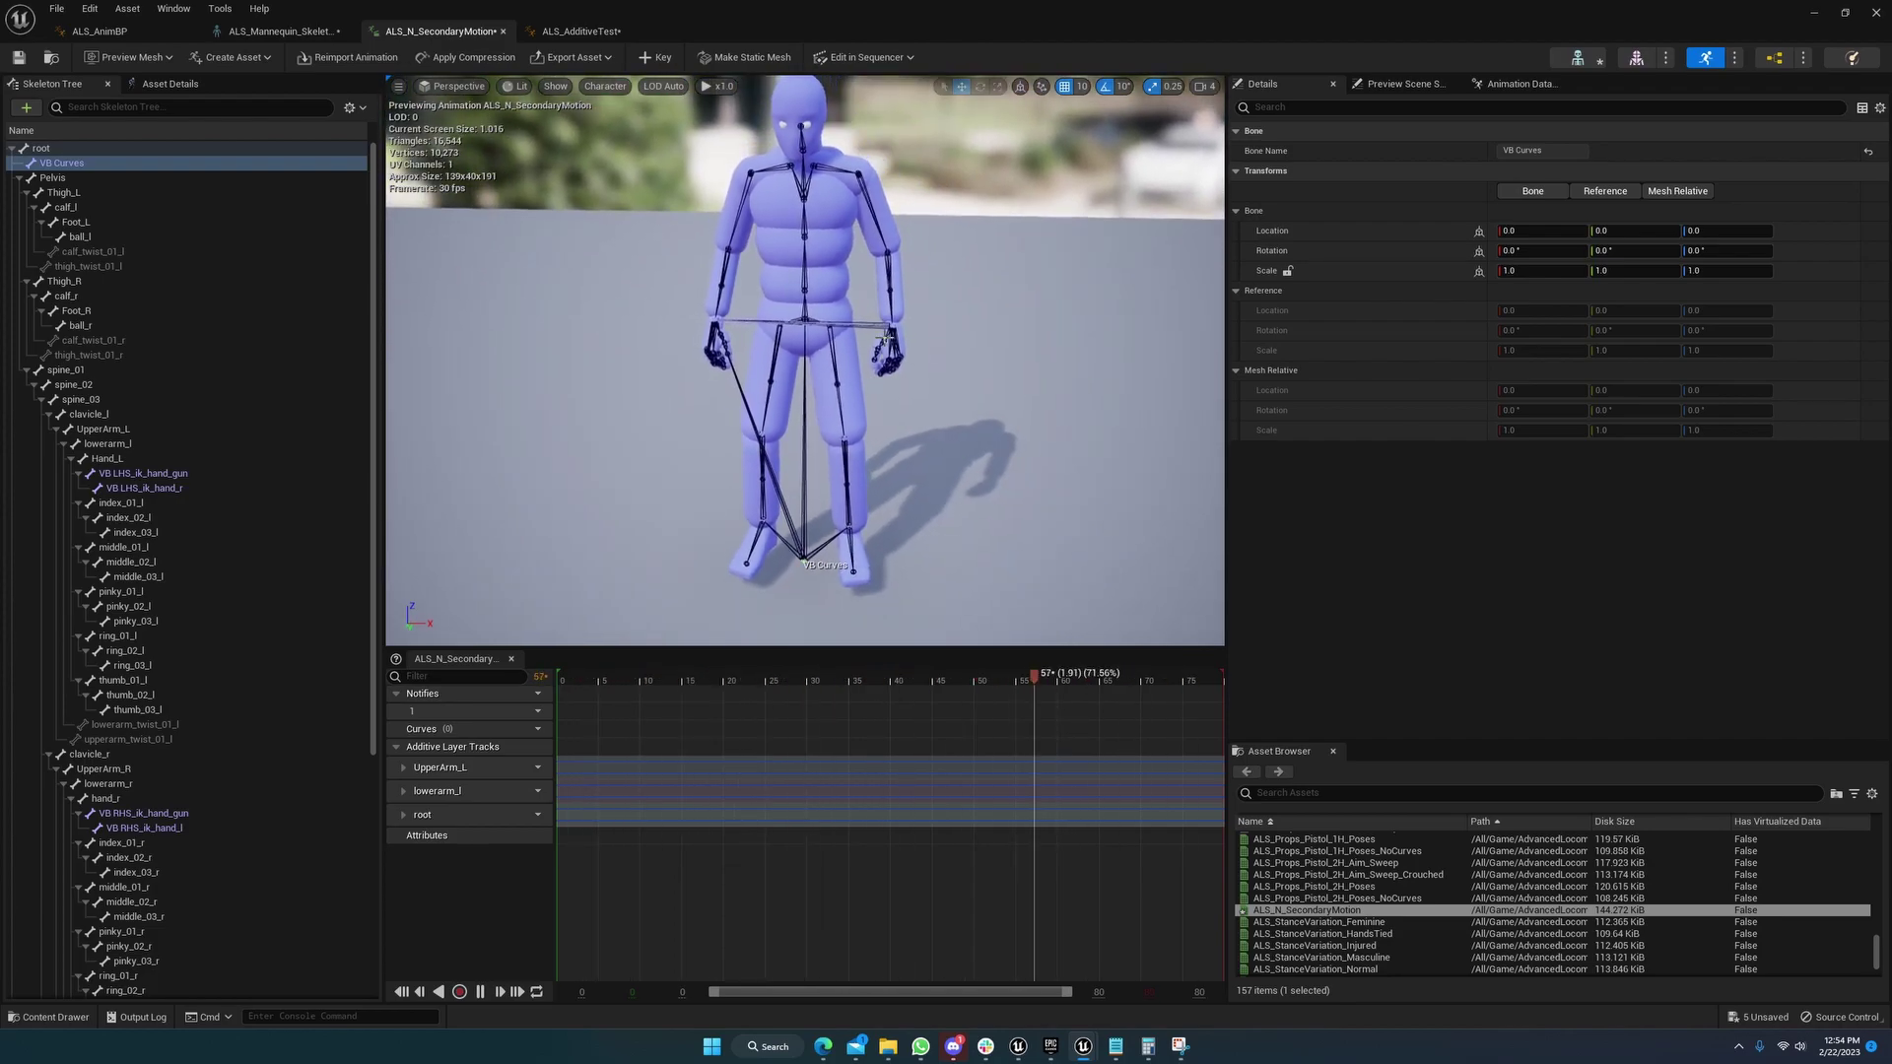
# Compare lowerarm_l with the VB Curves bone on the mannequin, ending with the root bone selected in the hierarchy
pyautogui.click(887, 258)
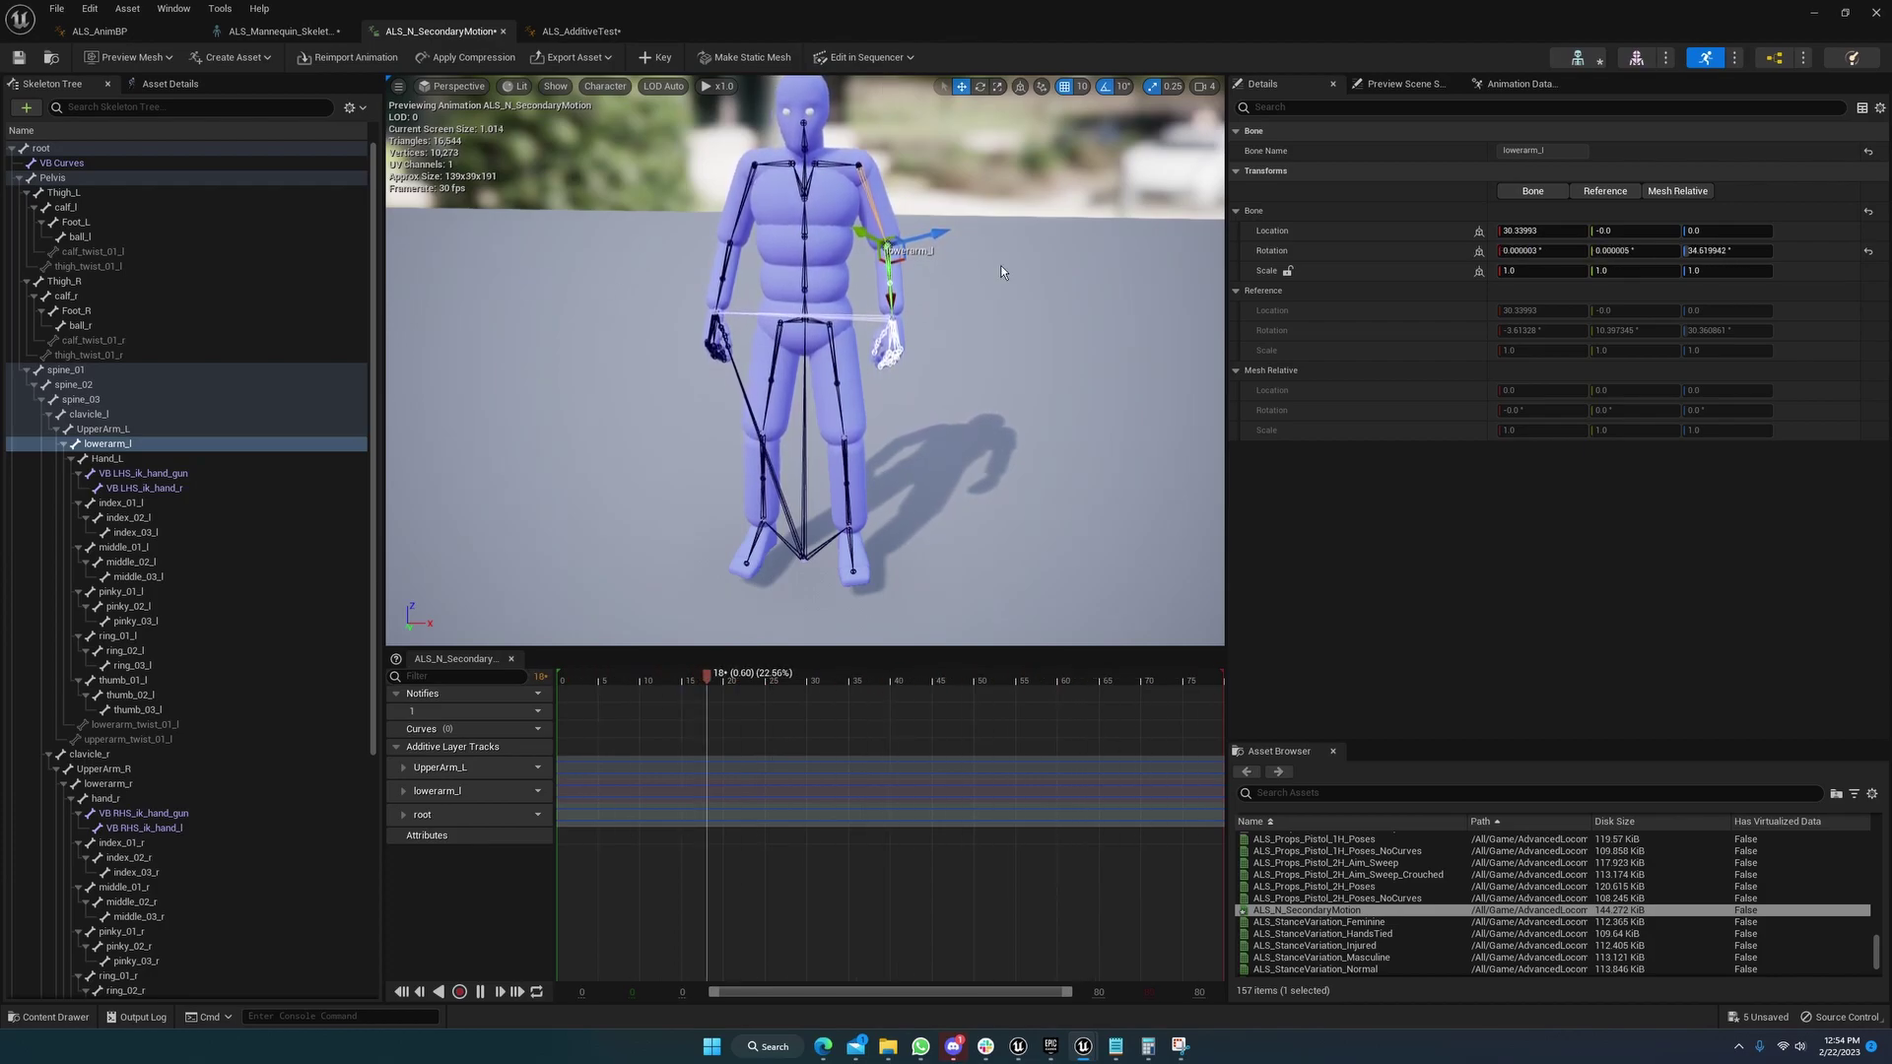
pyautogui.click(803, 559)
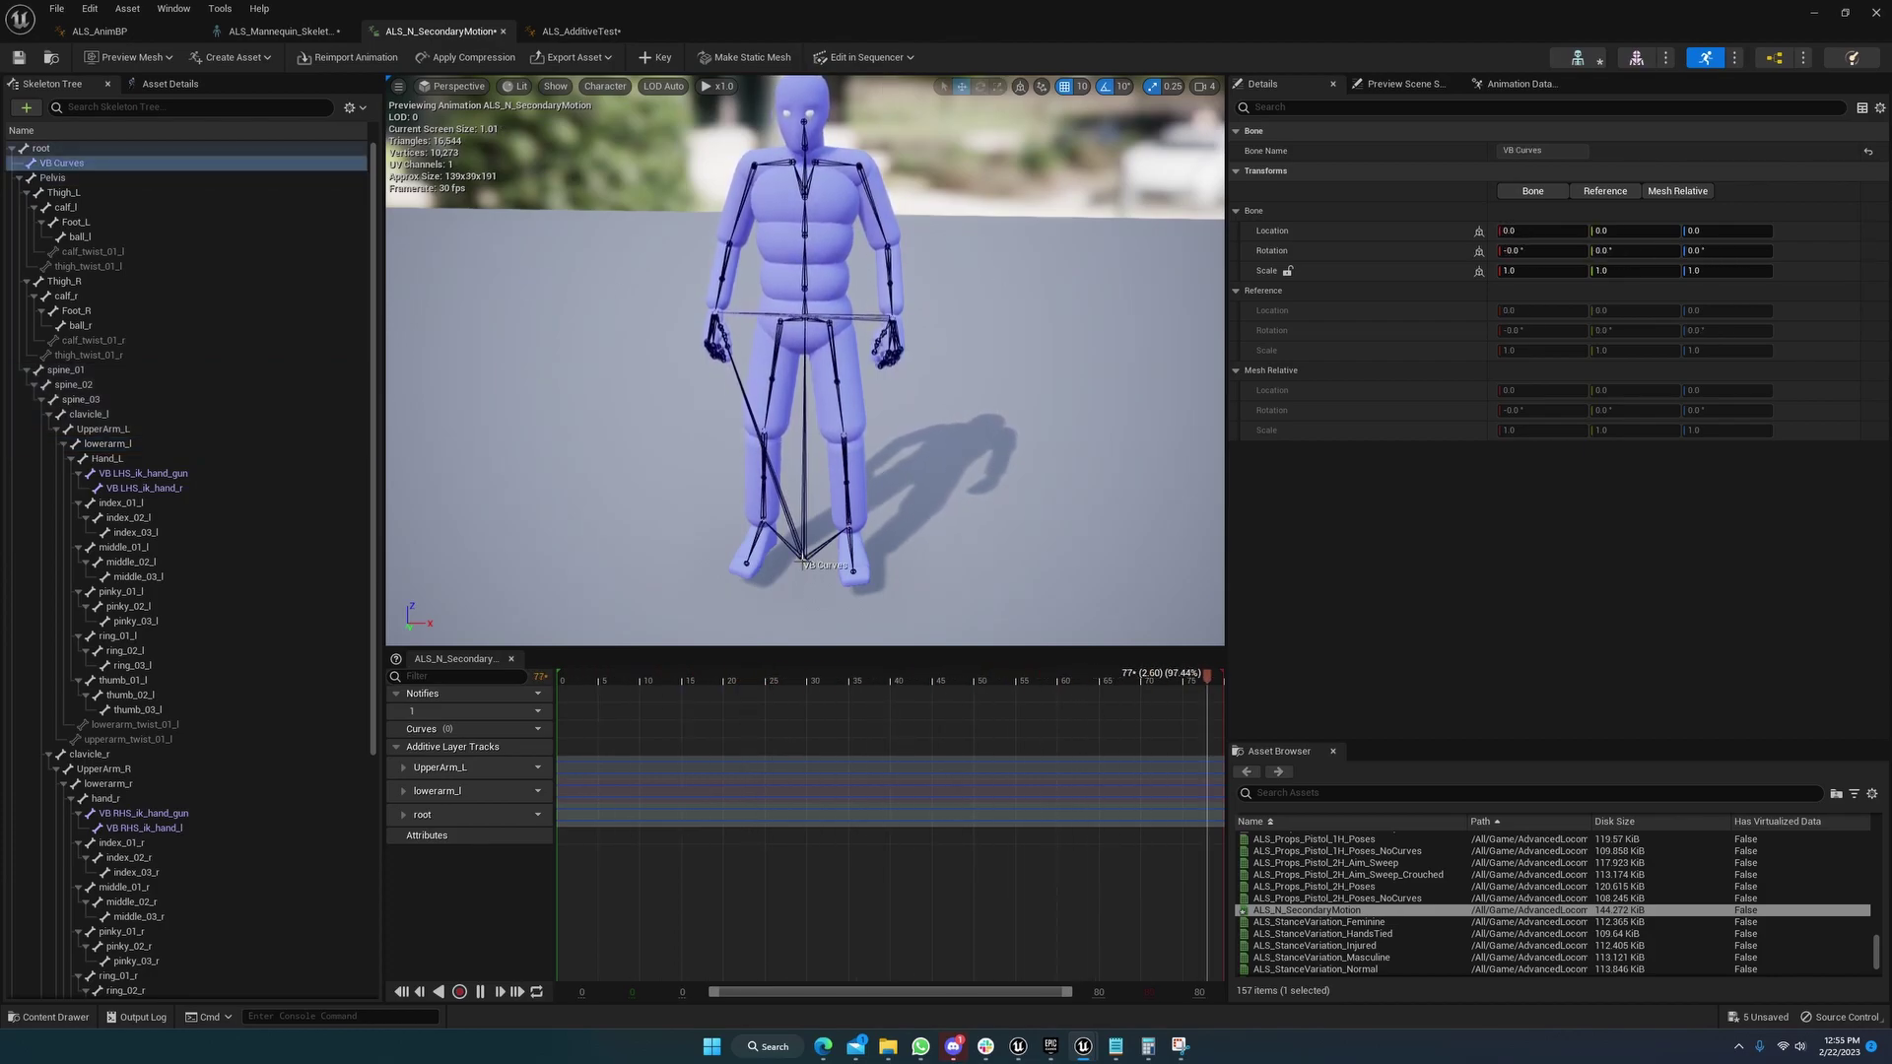
pyautogui.click(341, 149)
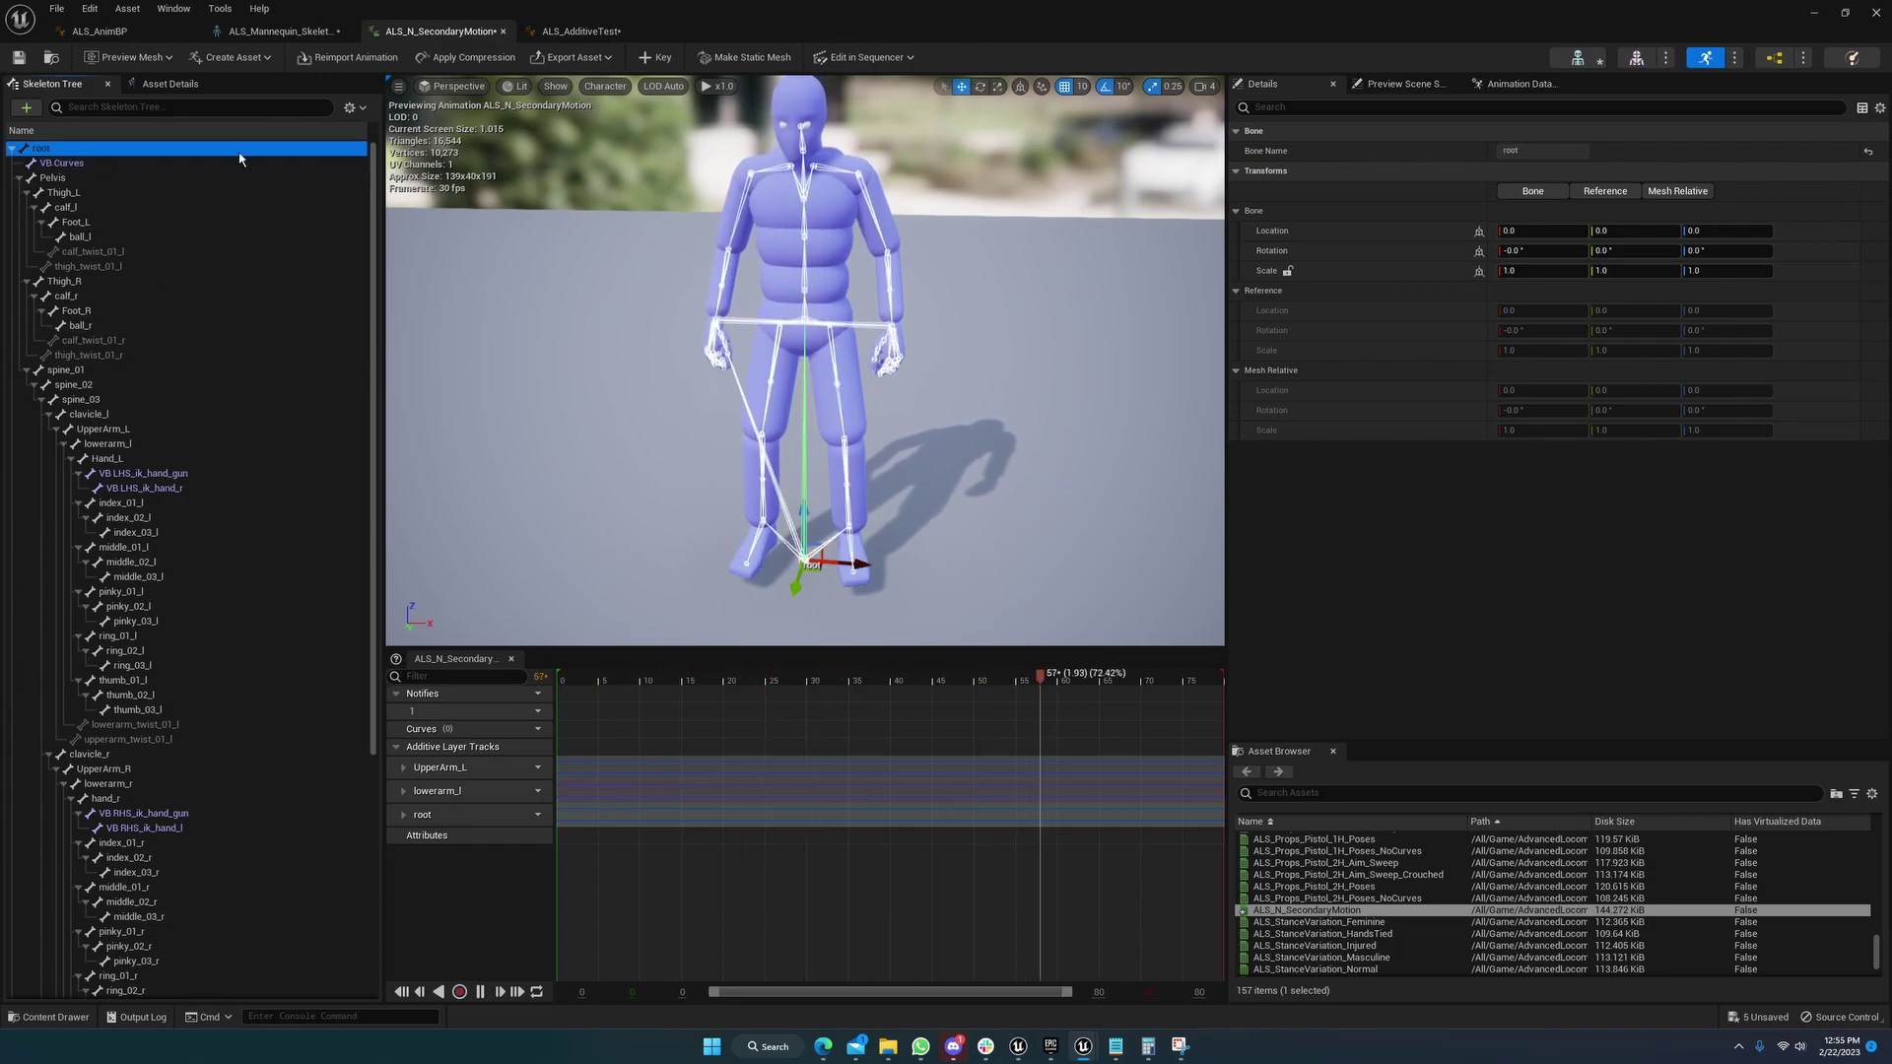
# Select UpperArm_L on the mannequin and examine the left shoulder and arm motion from near and far
pyautogui.click(871, 192)
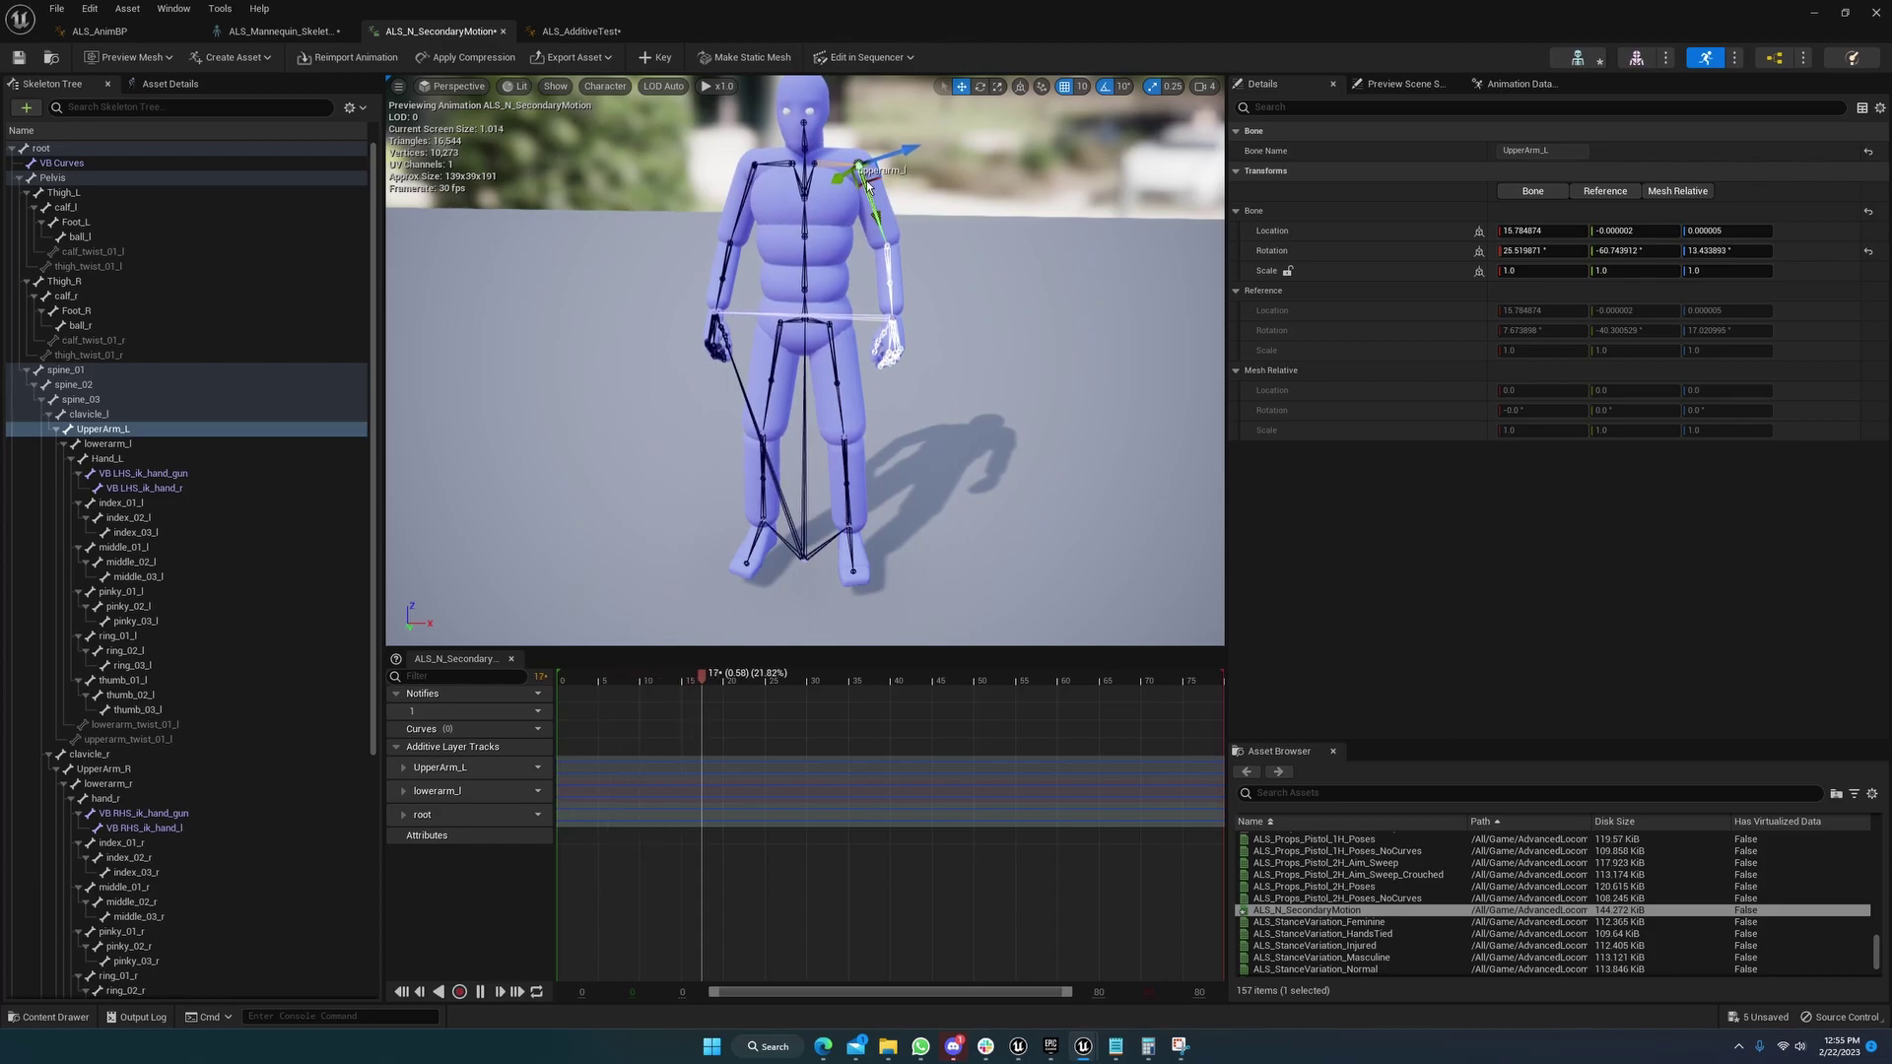
pyautogui.scroll(5, 902, 215)
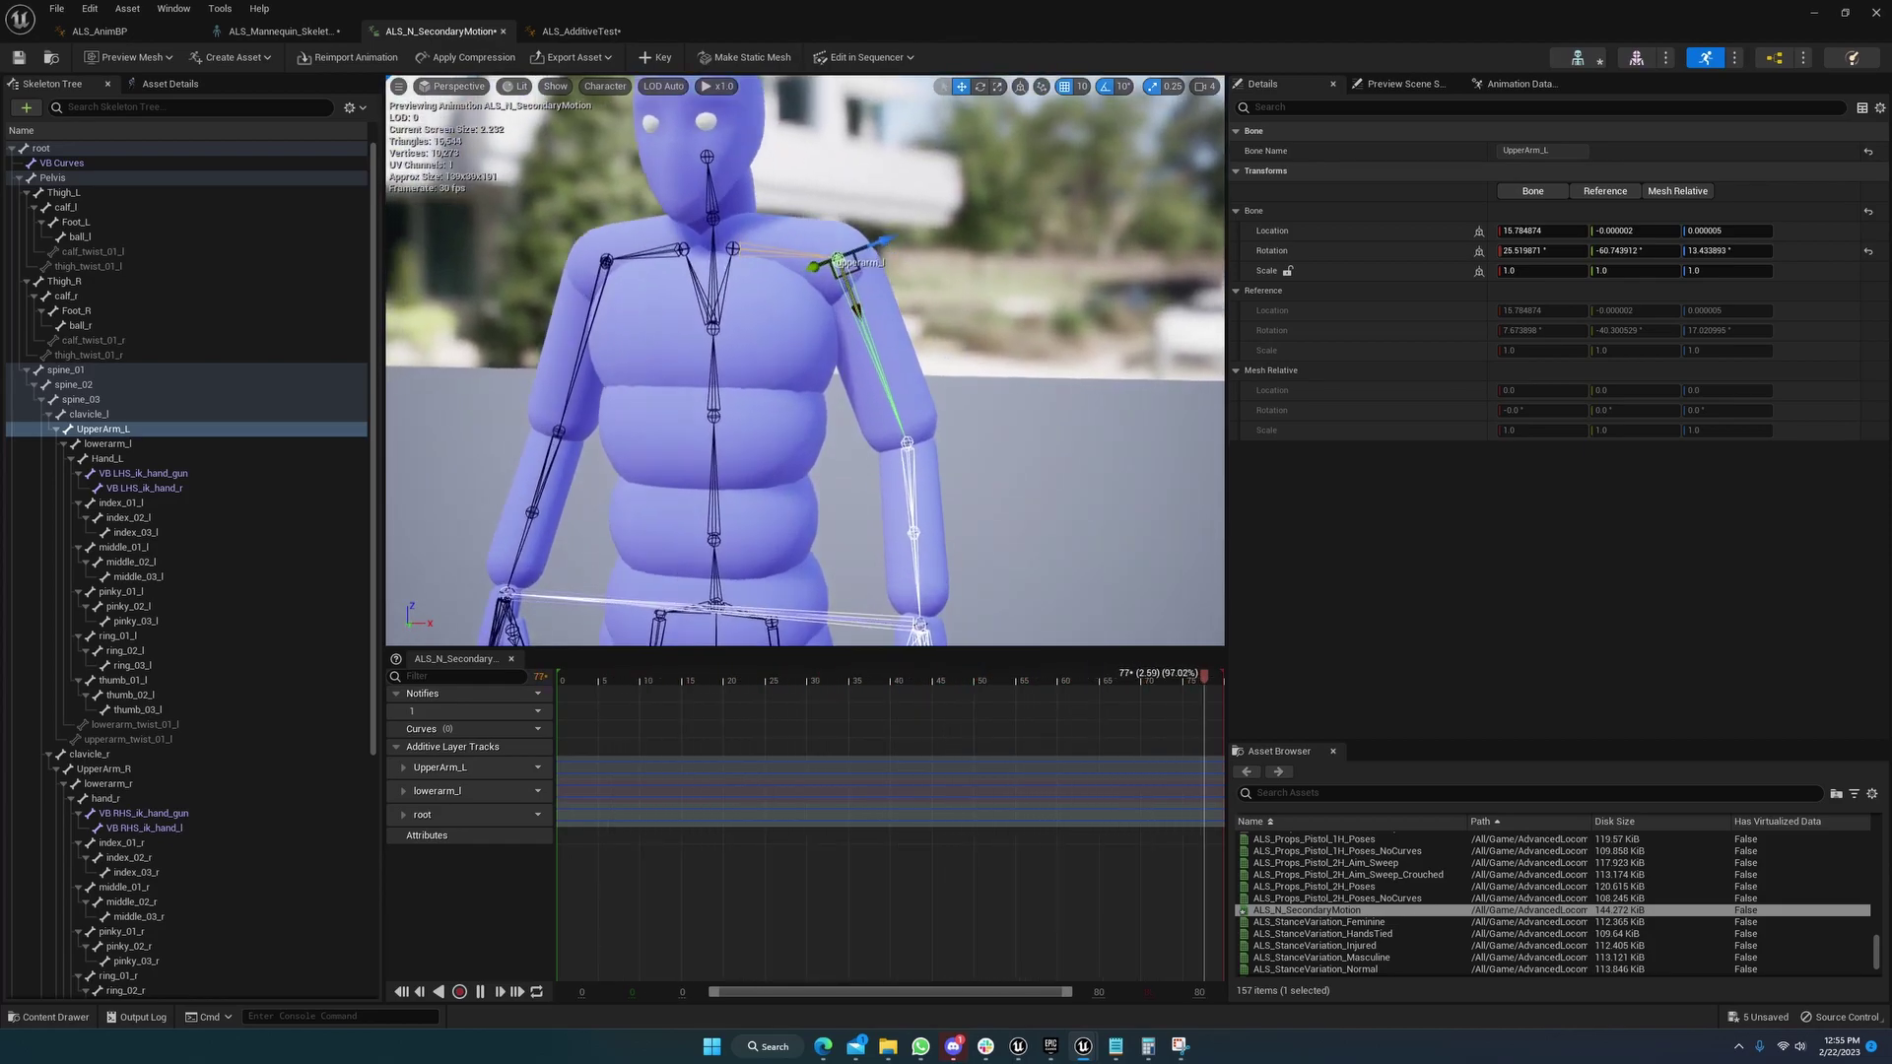
pyautogui.scroll(1, 867, 299)
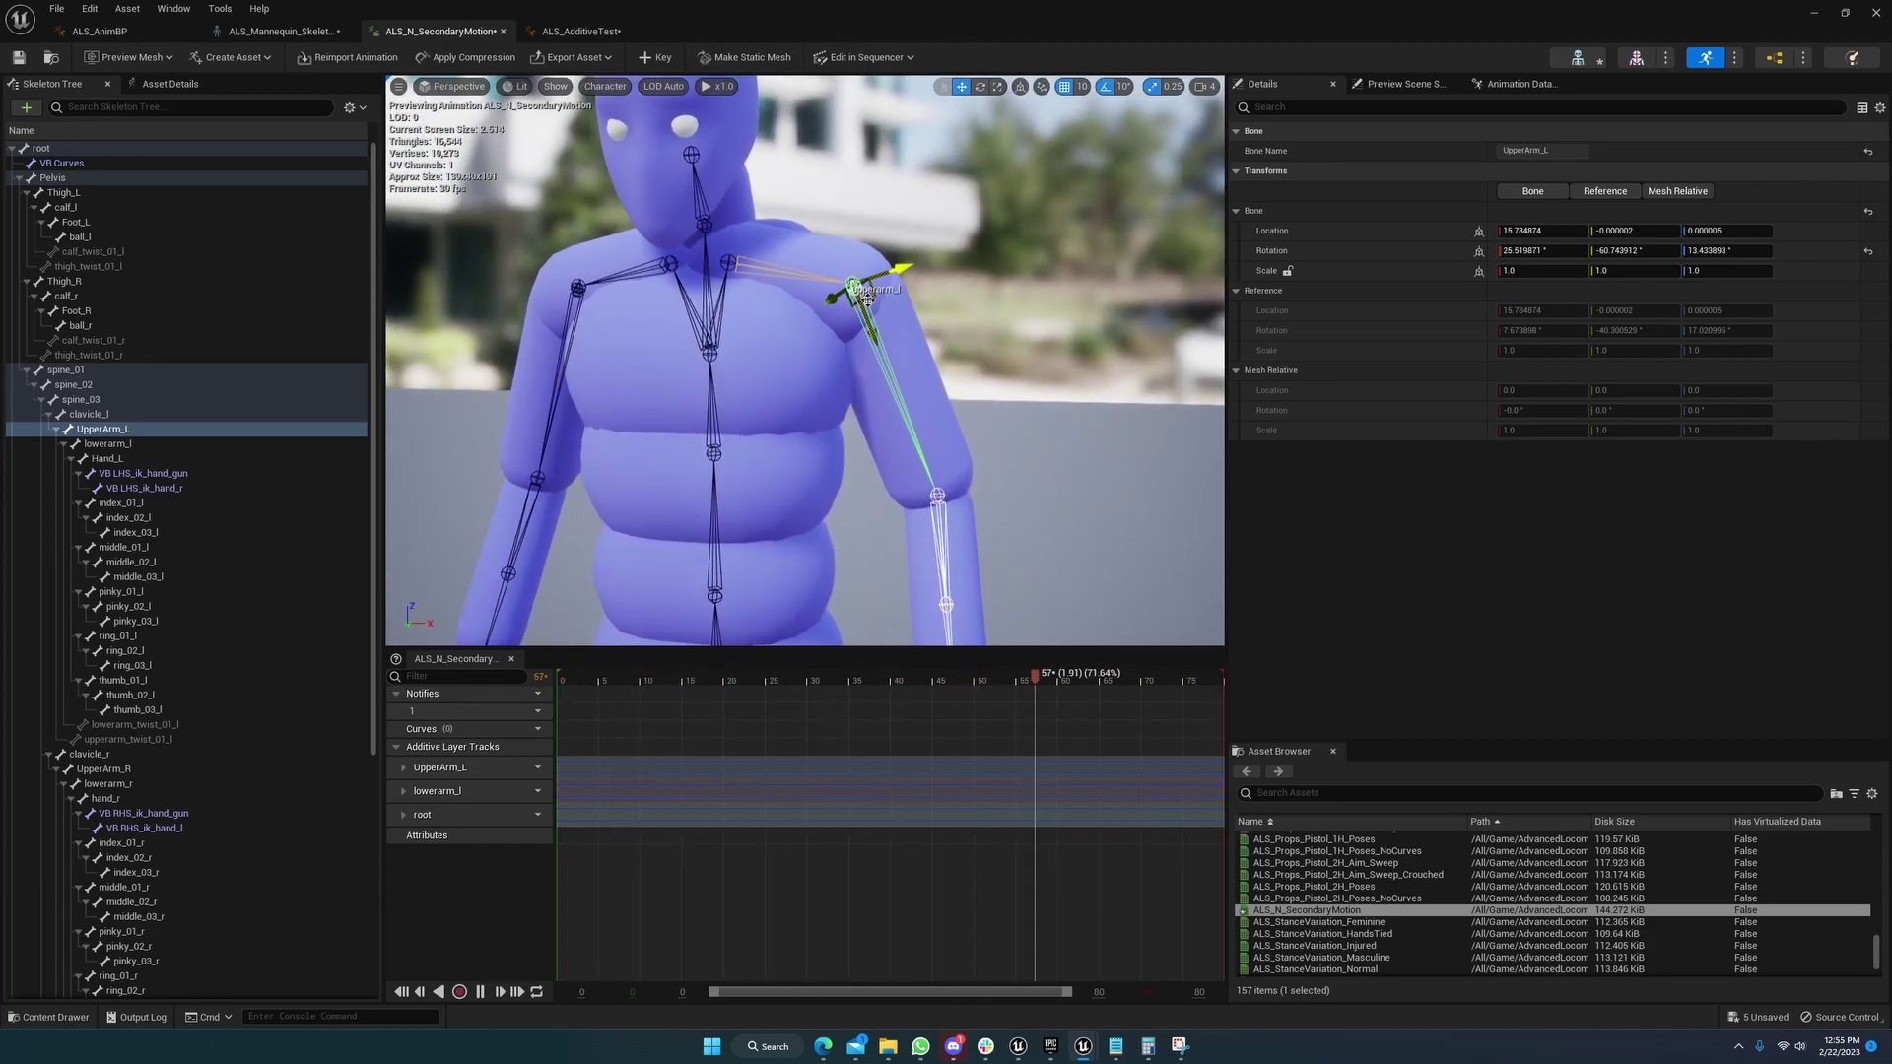
pyautogui.scroll(-4, 867, 299)
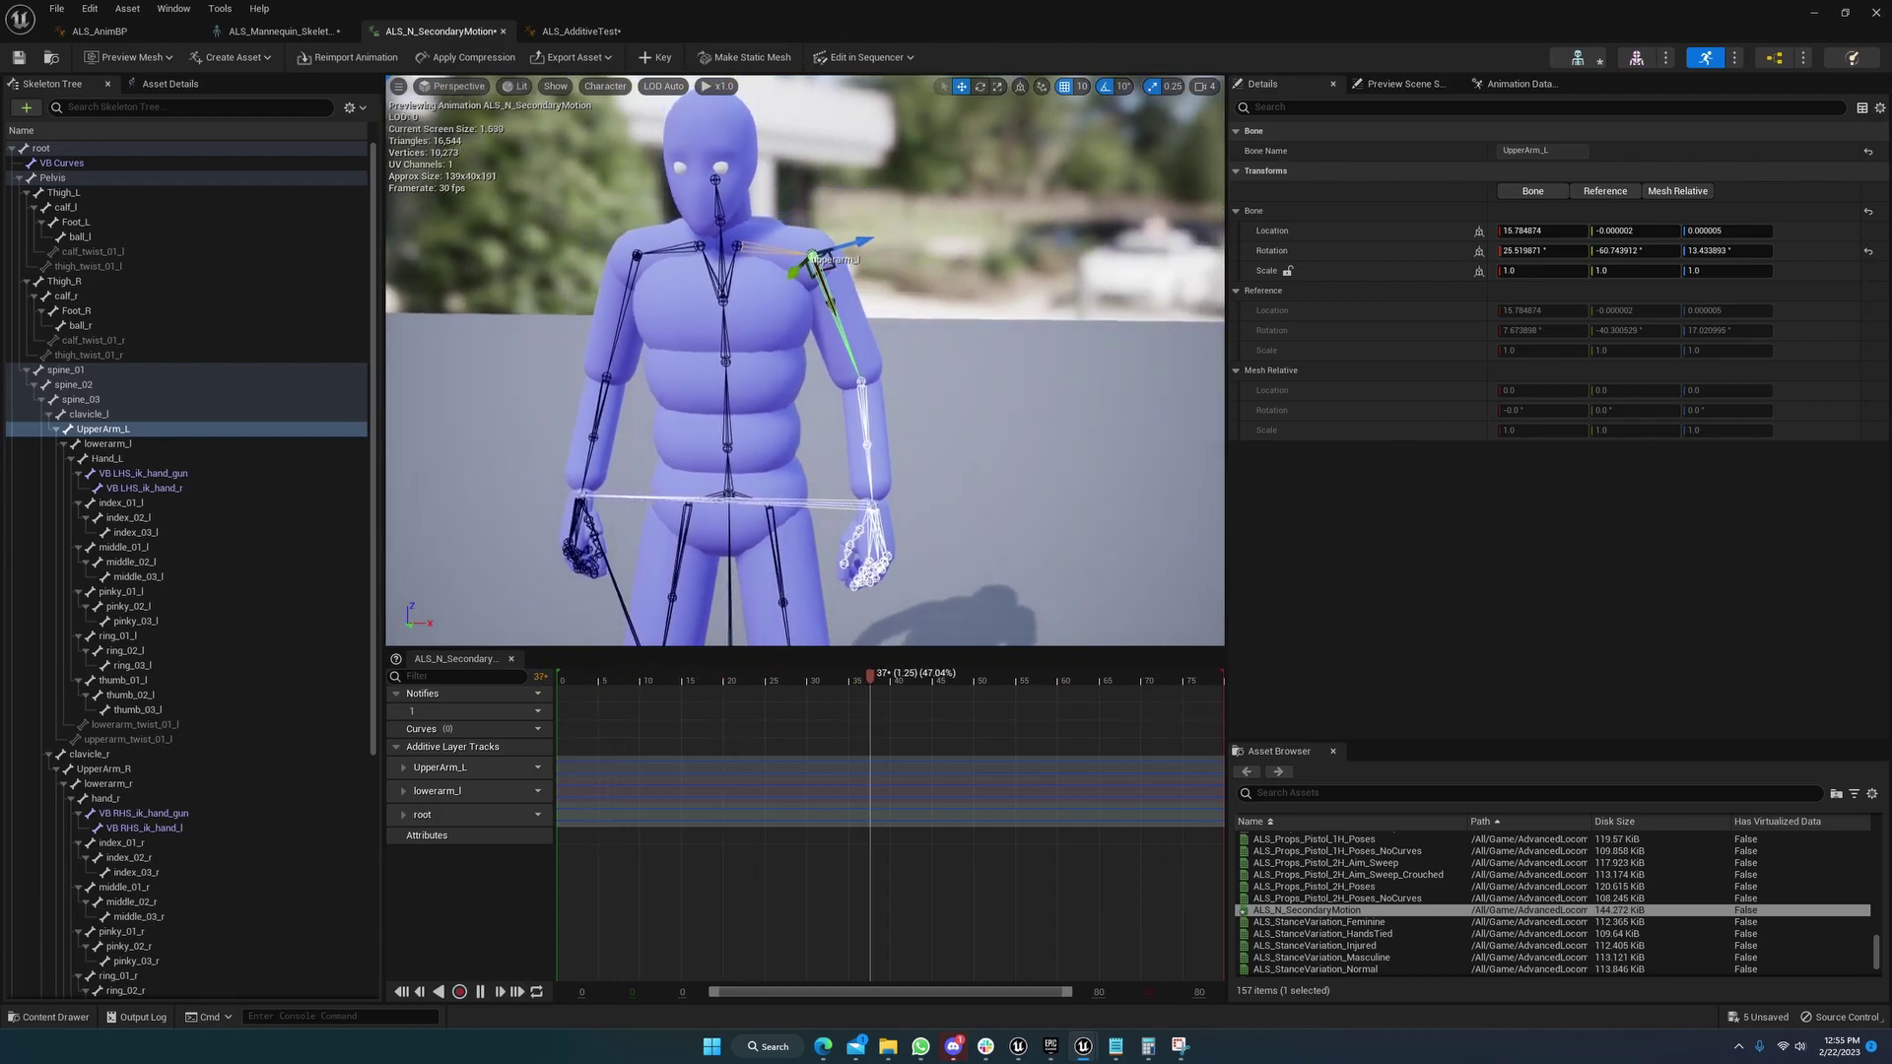
pyautogui.scroll(-2, 897, 315)
pyautogui.moveTo(875, 298); pyautogui.dragTo(875, 325, button='right')
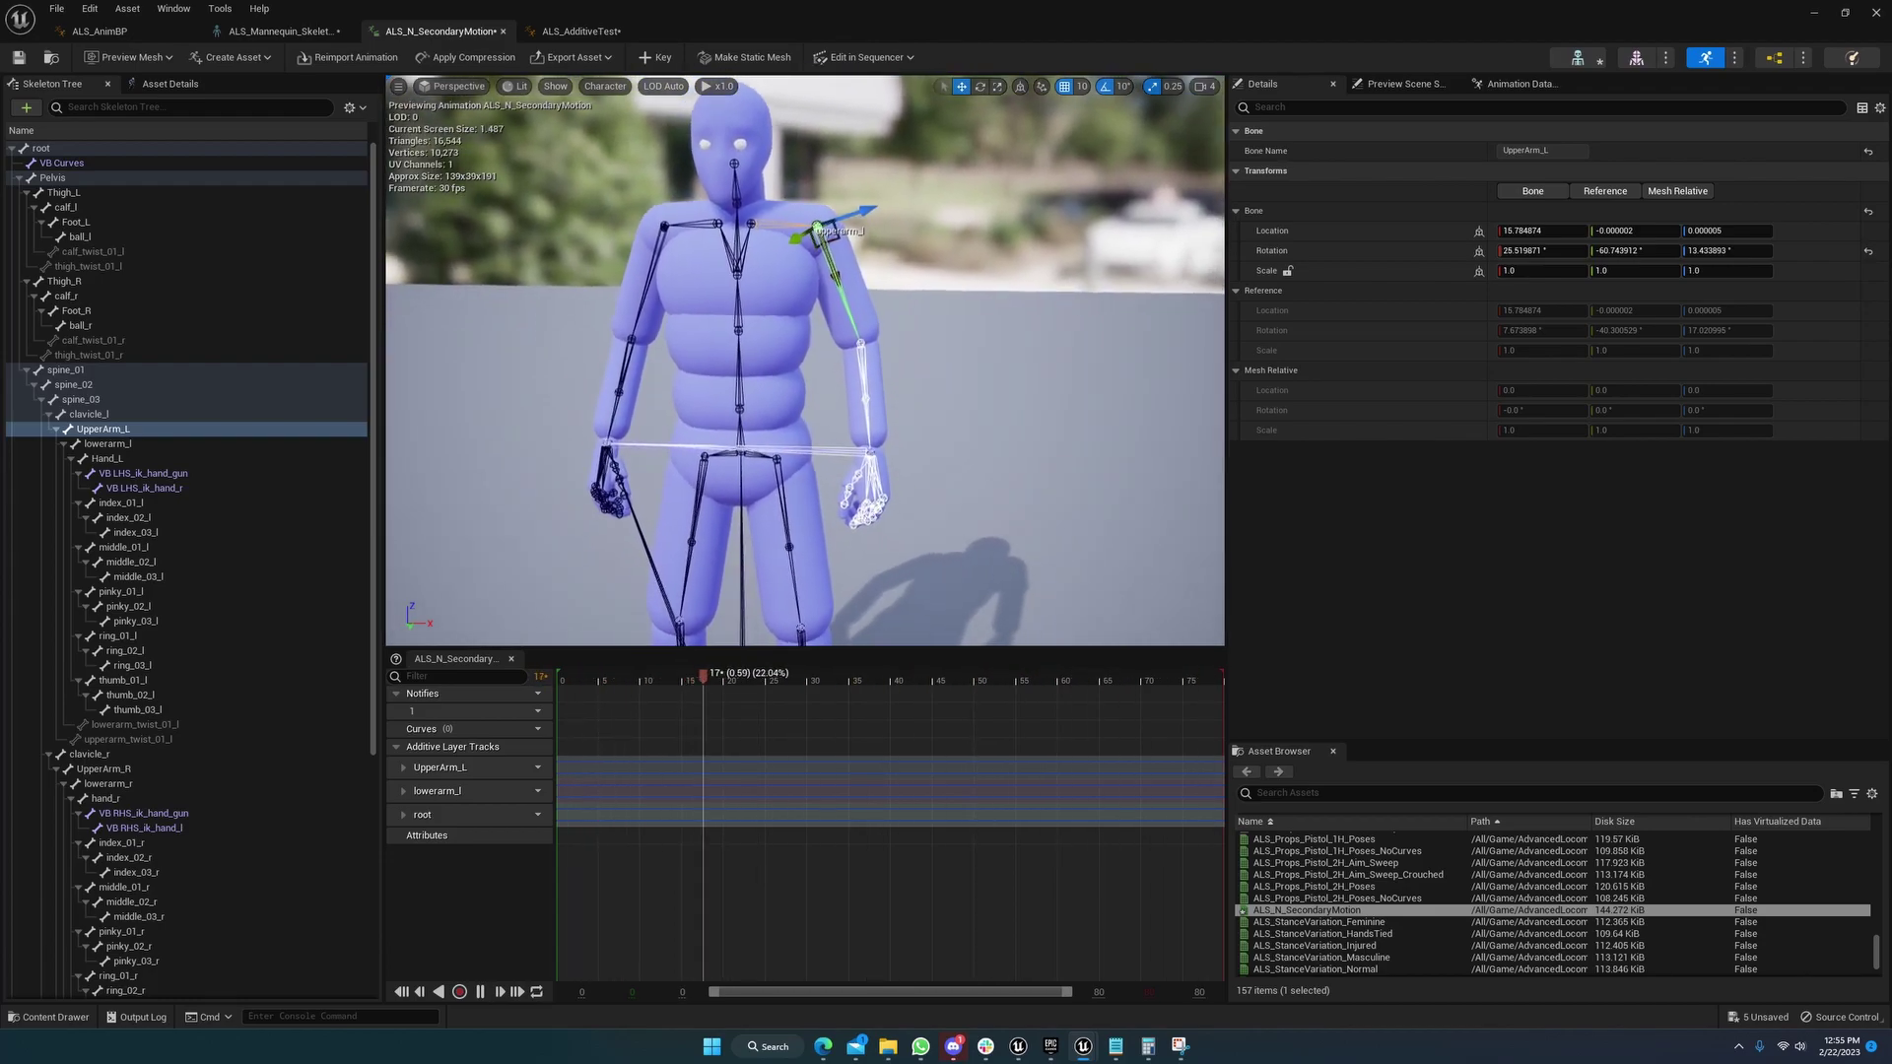
pyautogui.scroll(2, 805, 359)
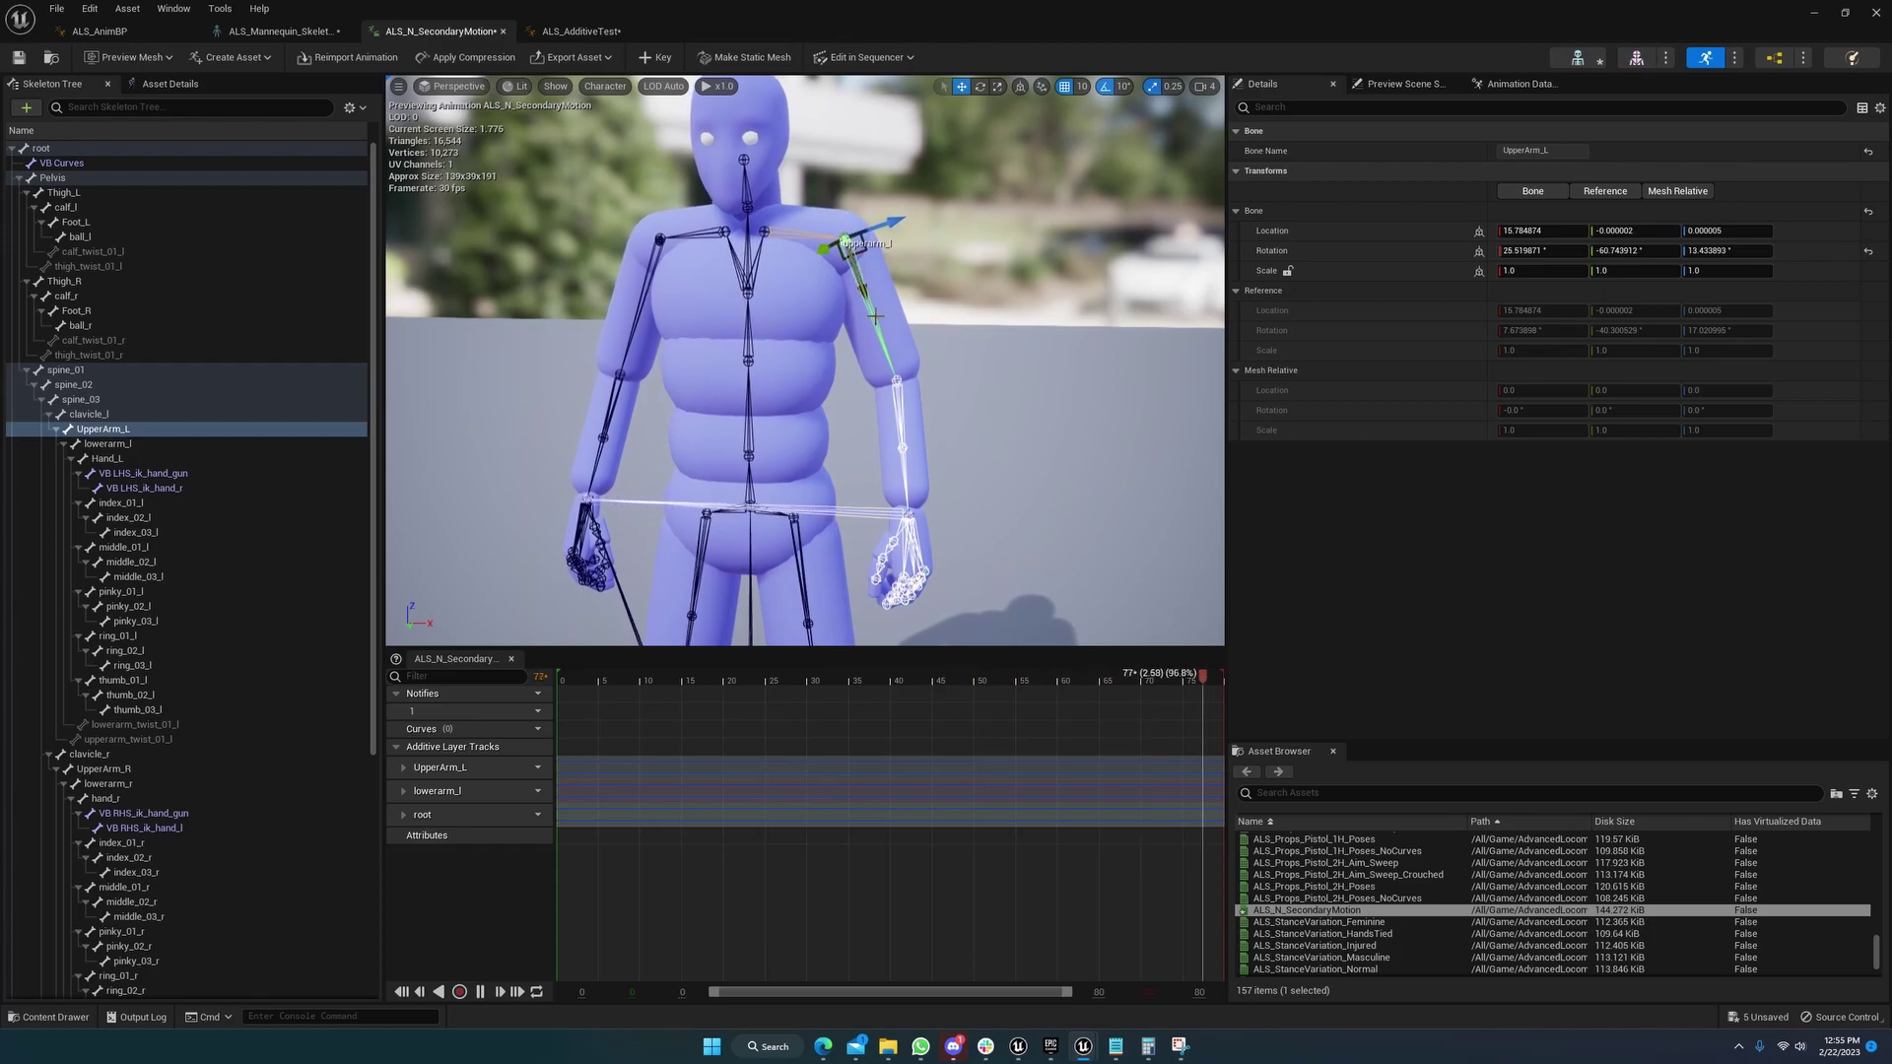
pyautogui.scroll(-4, 805, 360)
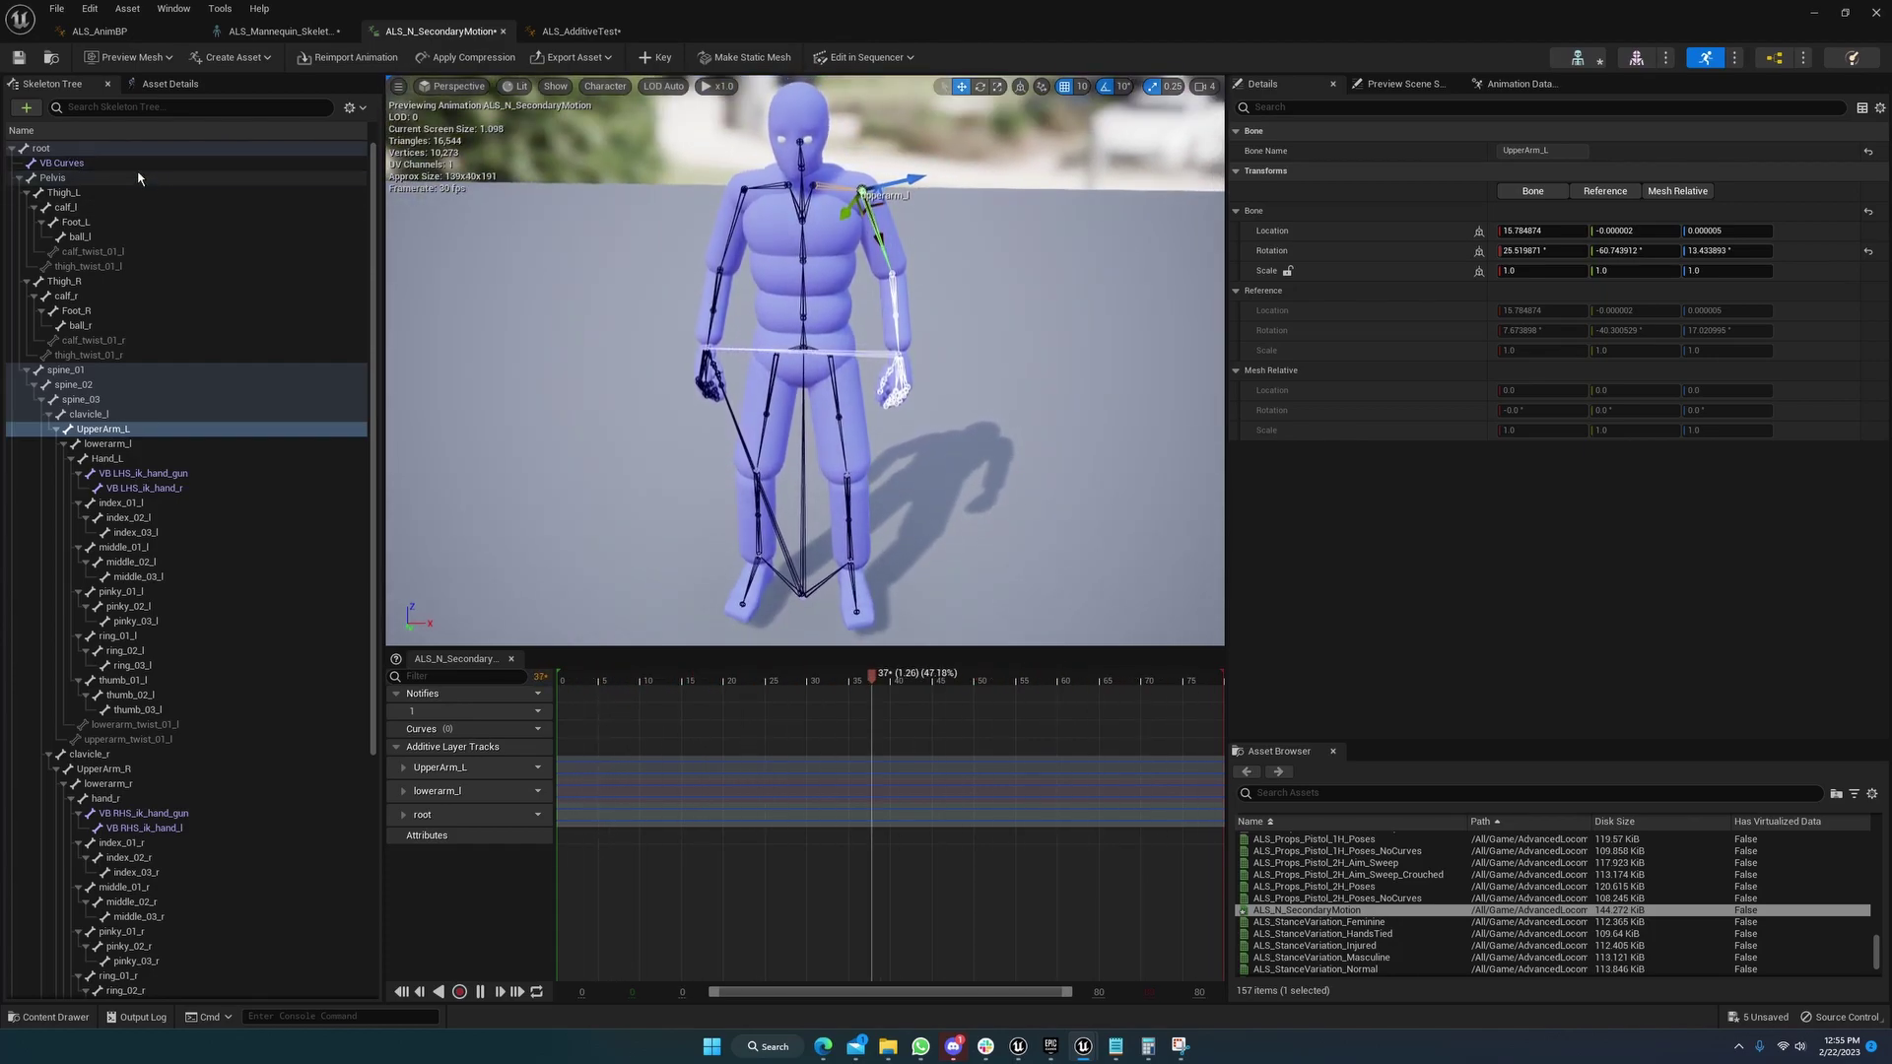
# Select the root bone again and examine the full mannequin from the front as the secondary motion plays
pyautogui.click(49, 149)
pyautogui.moveTo(803, 394)
pyautogui.mouseDown(button='right')
pyautogui.moveTo(818, 473)
pyautogui.moveTo(788, 424)
pyautogui.moveTo(808, 365)
pyautogui.mouseUp(button='right')
pyautogui.scroll(-4, 805, 360)
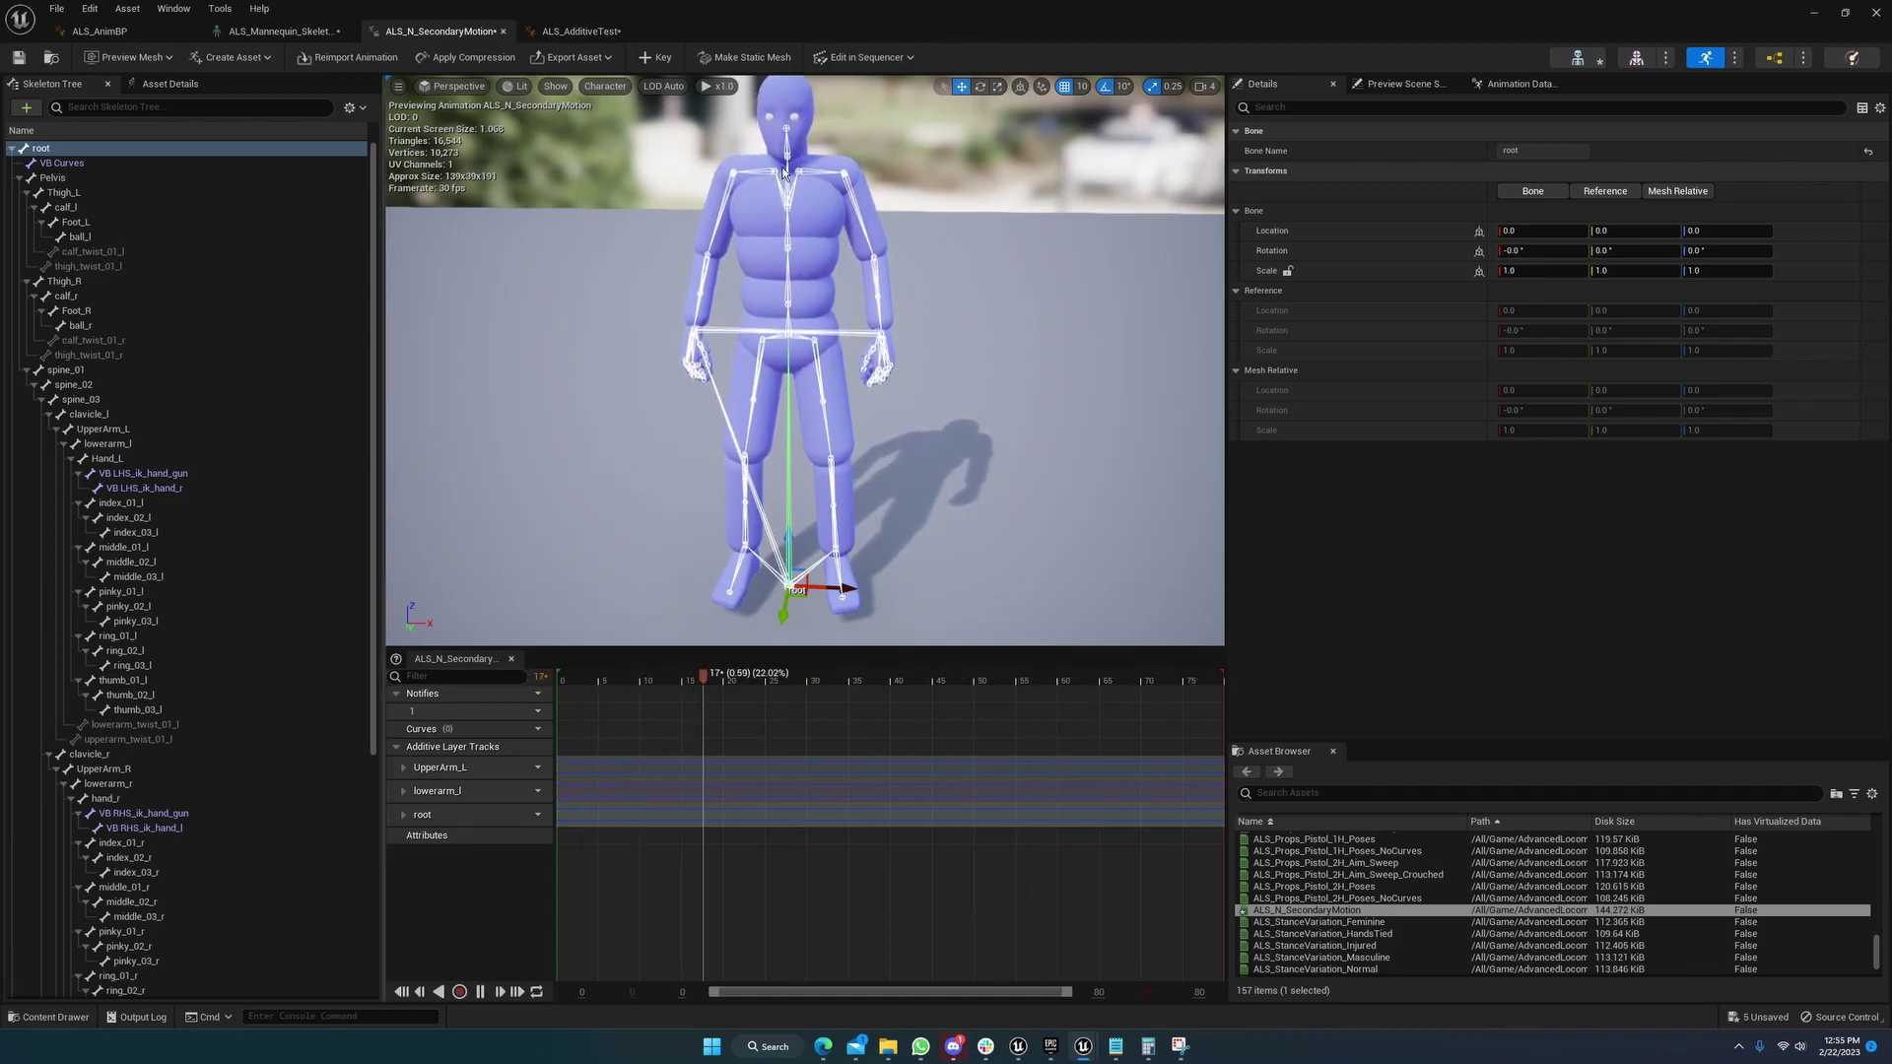
pyautogui.moveTo(788, 138); pyautogui.dragTo(582, 118, button='right')
pyautogui.moveTo(805, 359); pyautogui.dragTo(759, 360, button='right')
pyautogui.moveTo(822, 167); pyautogui.dragTo(833, 167, button='right')
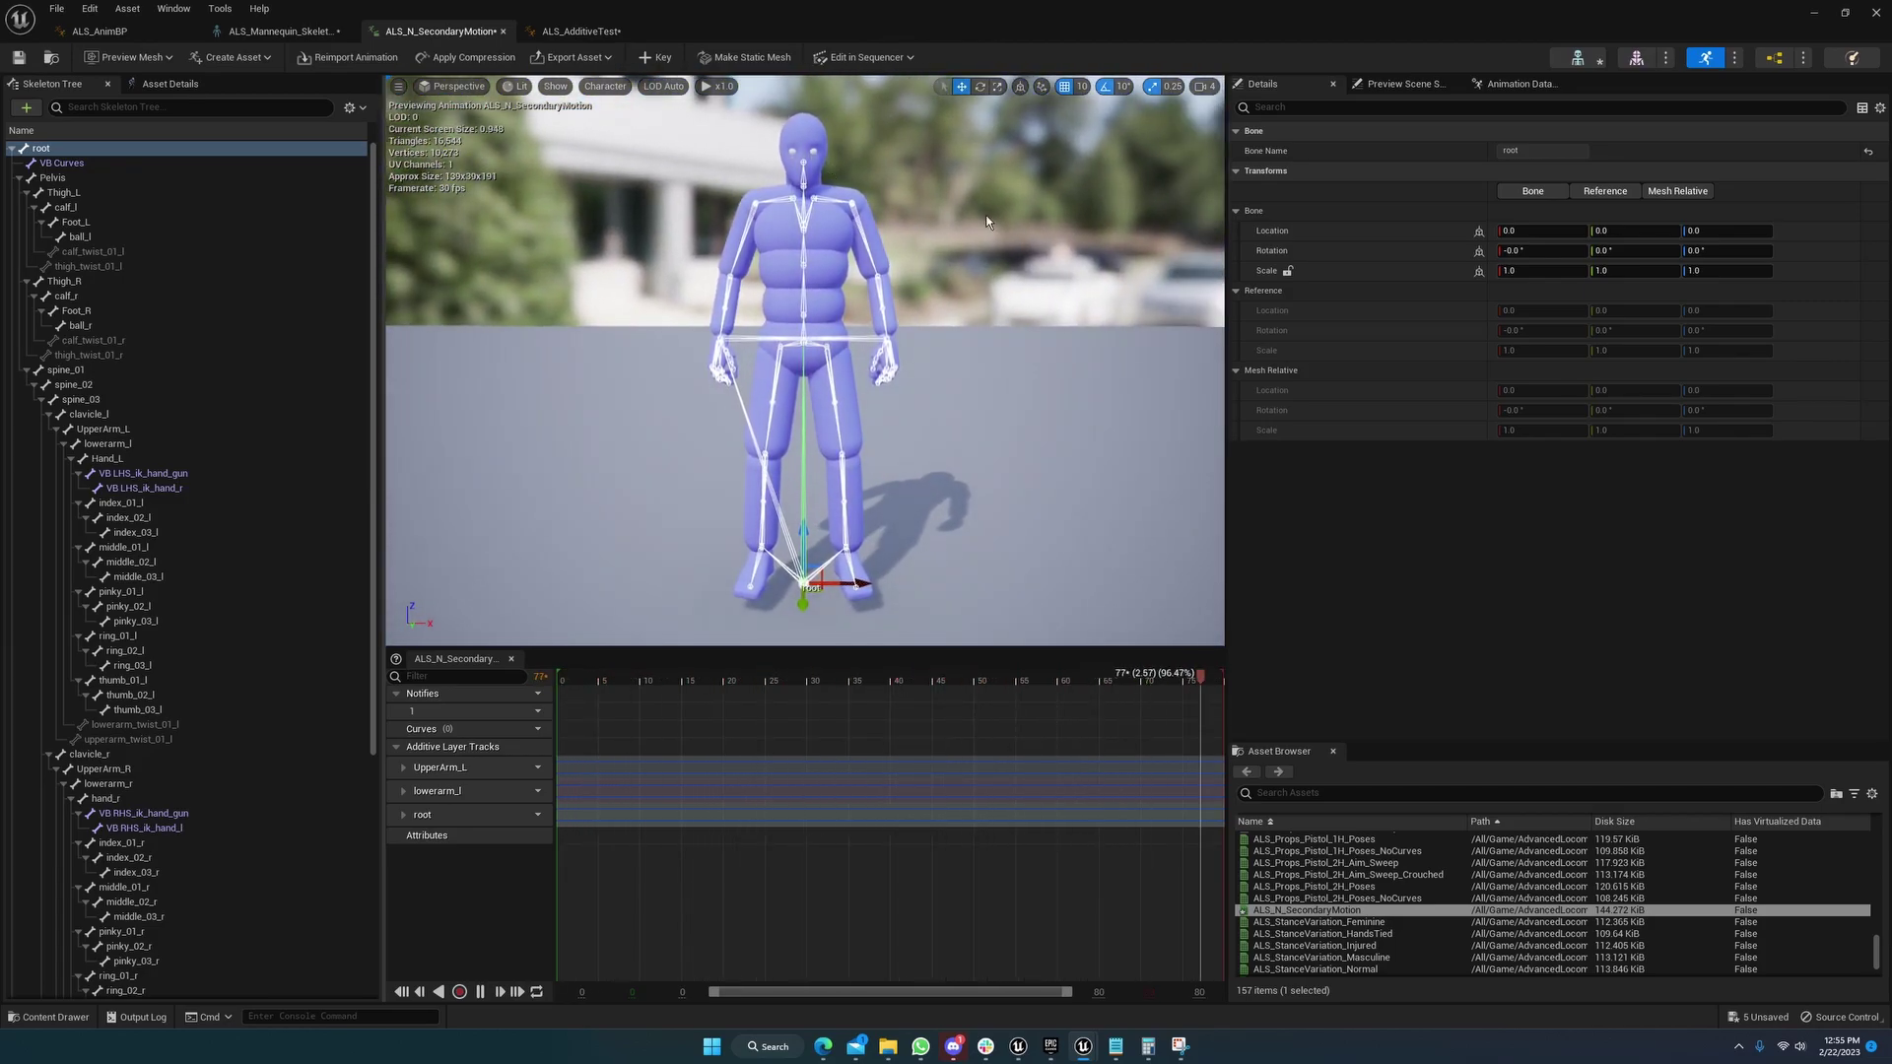